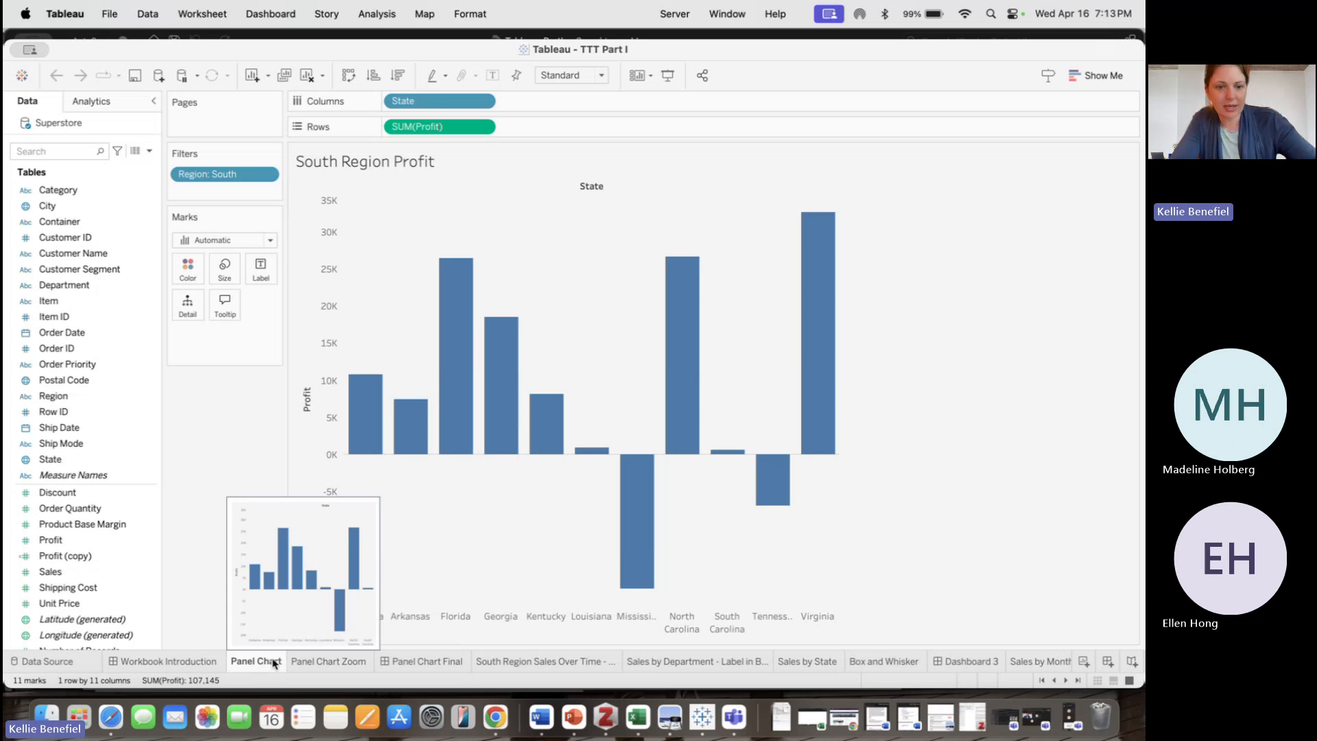
Add a new worksheet and move its tab next to the Panel Chart sheet
click(1083, 662)
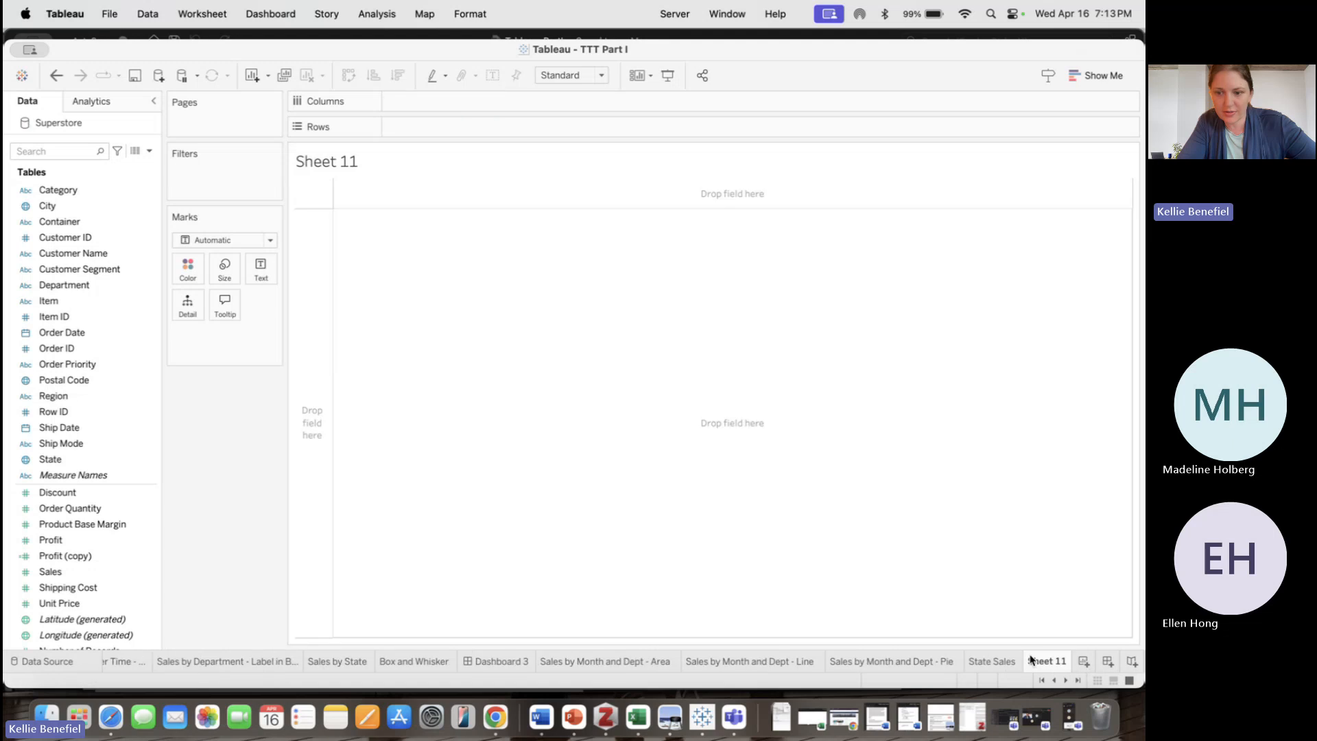
mouse_move(895, 657)
mouse_down()
mouse_move(302, 633)
mouse_move(97, 658)
mouse_move(123, 662)
mouse_up()
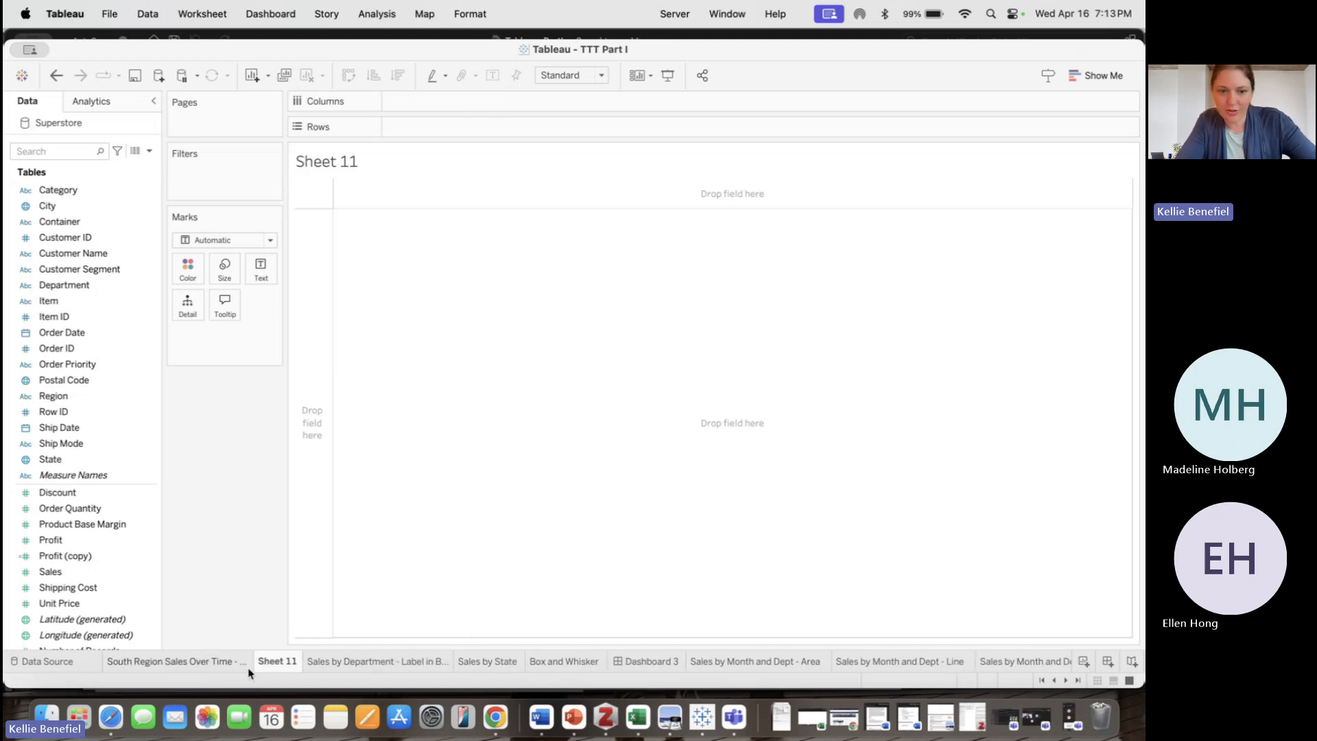
click(1053, 681)
click(1054, 681)
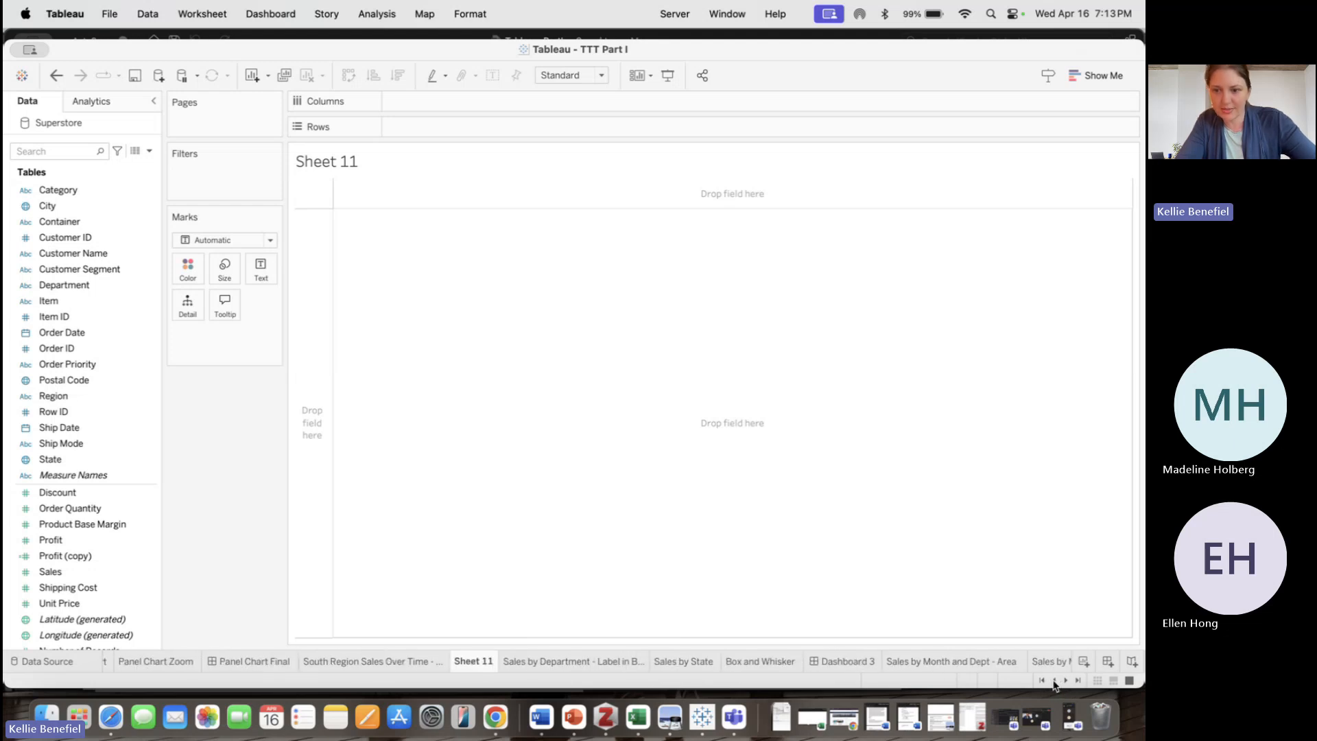
click(1054, 681)
drag(539, 665, 191, 667)
Build a bar chart on Sheet 11 with State on Columns and Profit on Rows, matching Panel Chart
click(143, 661)
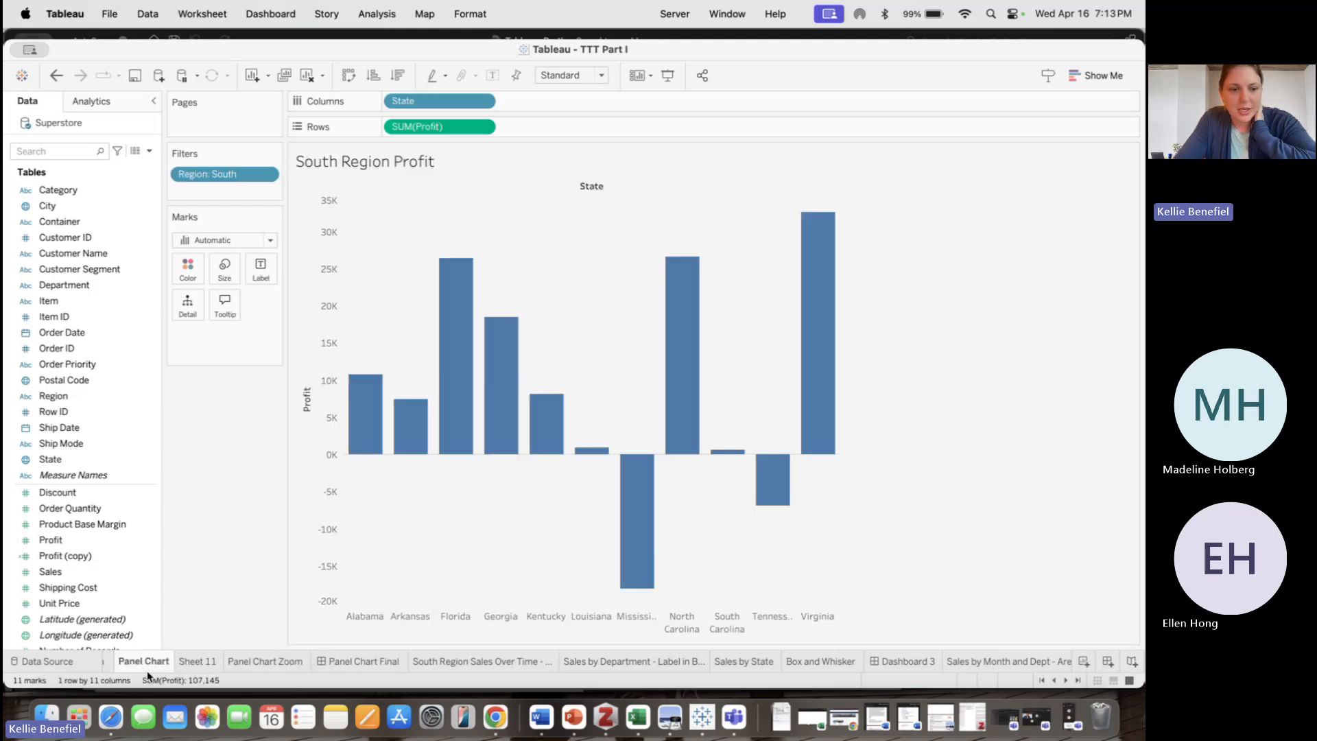
mouse_move(207, 663)
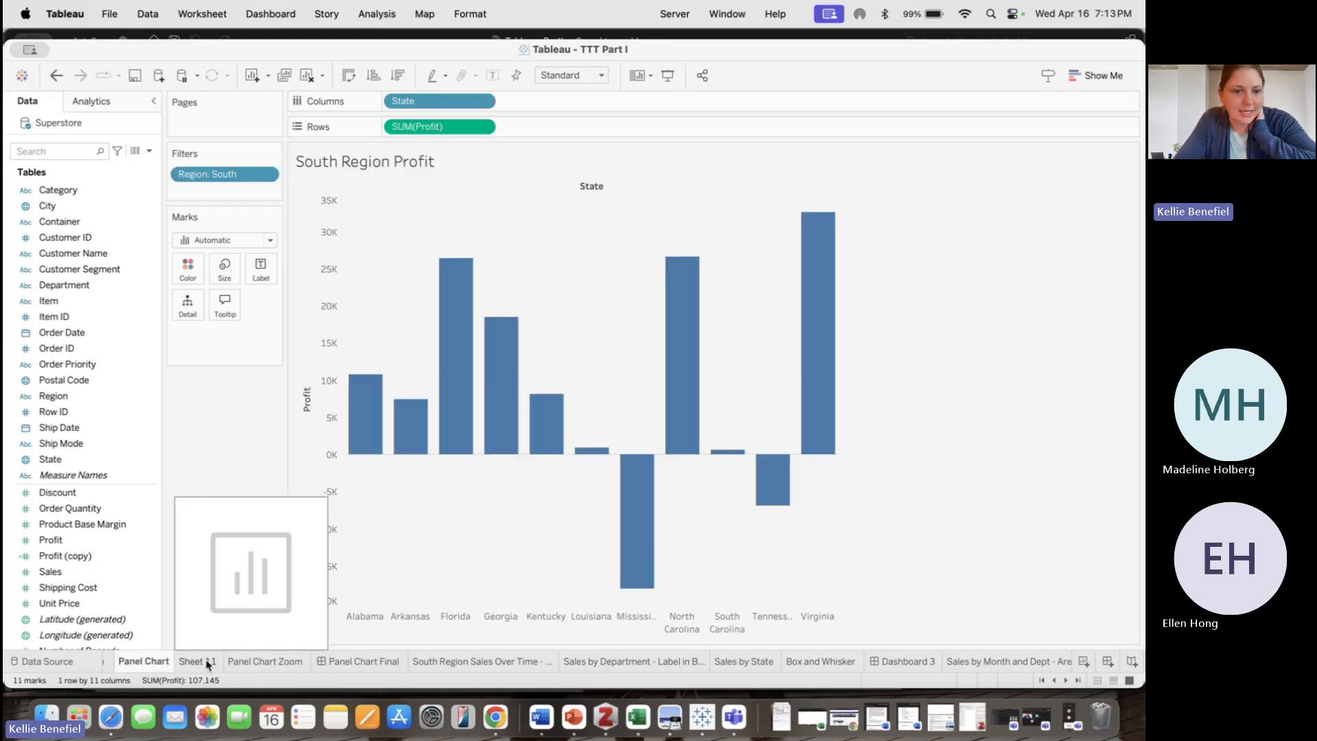
click(206, 663)
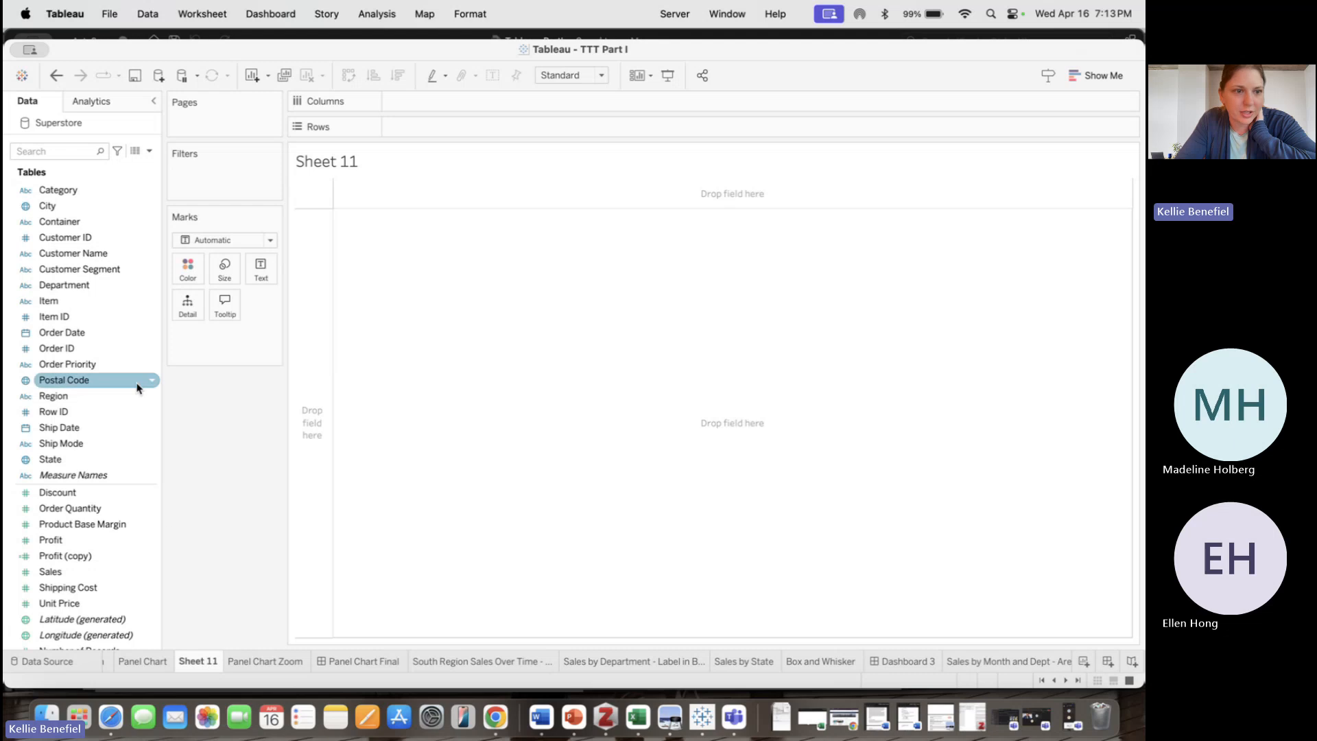
drag(69, 459, 408, 104)
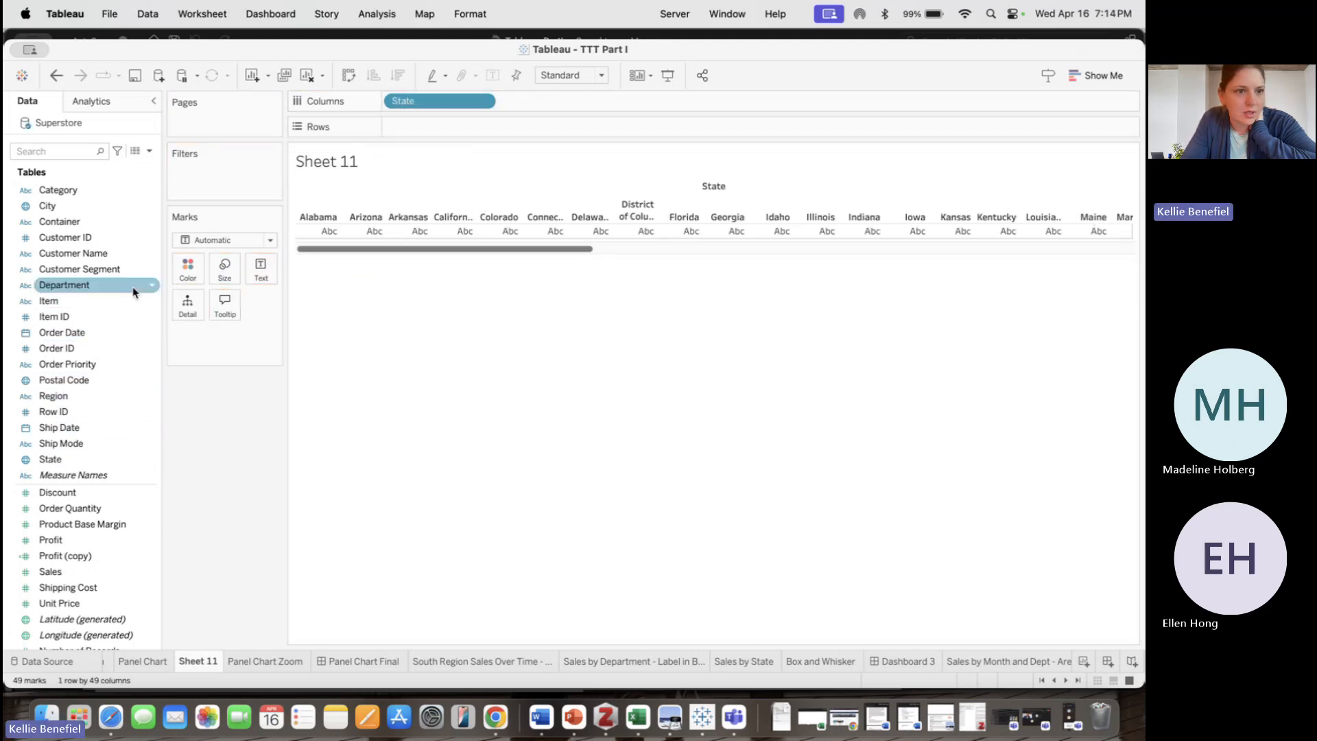
drag(107, 549, 508, 138)
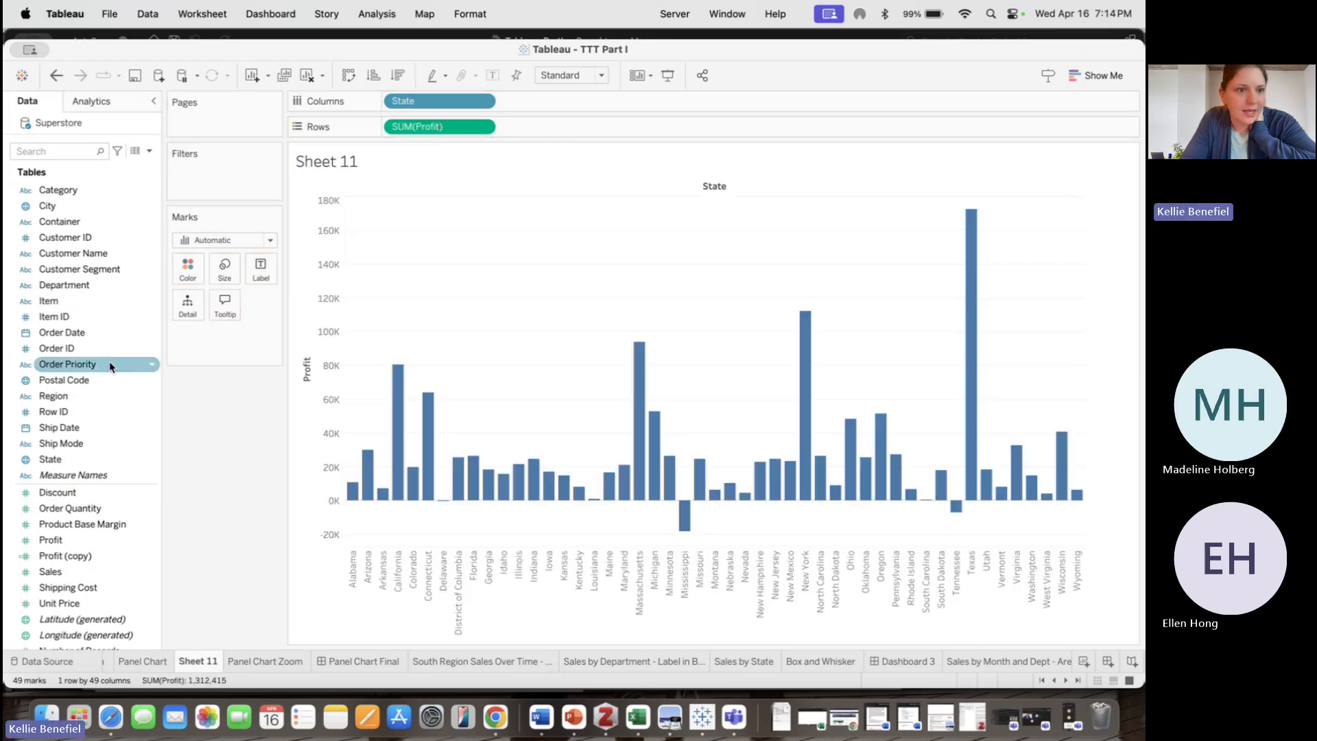
Filter the view by Region, keeping only South
click(83, 395)
double_click(83, 395)
drag(83, 395, 221, 179)
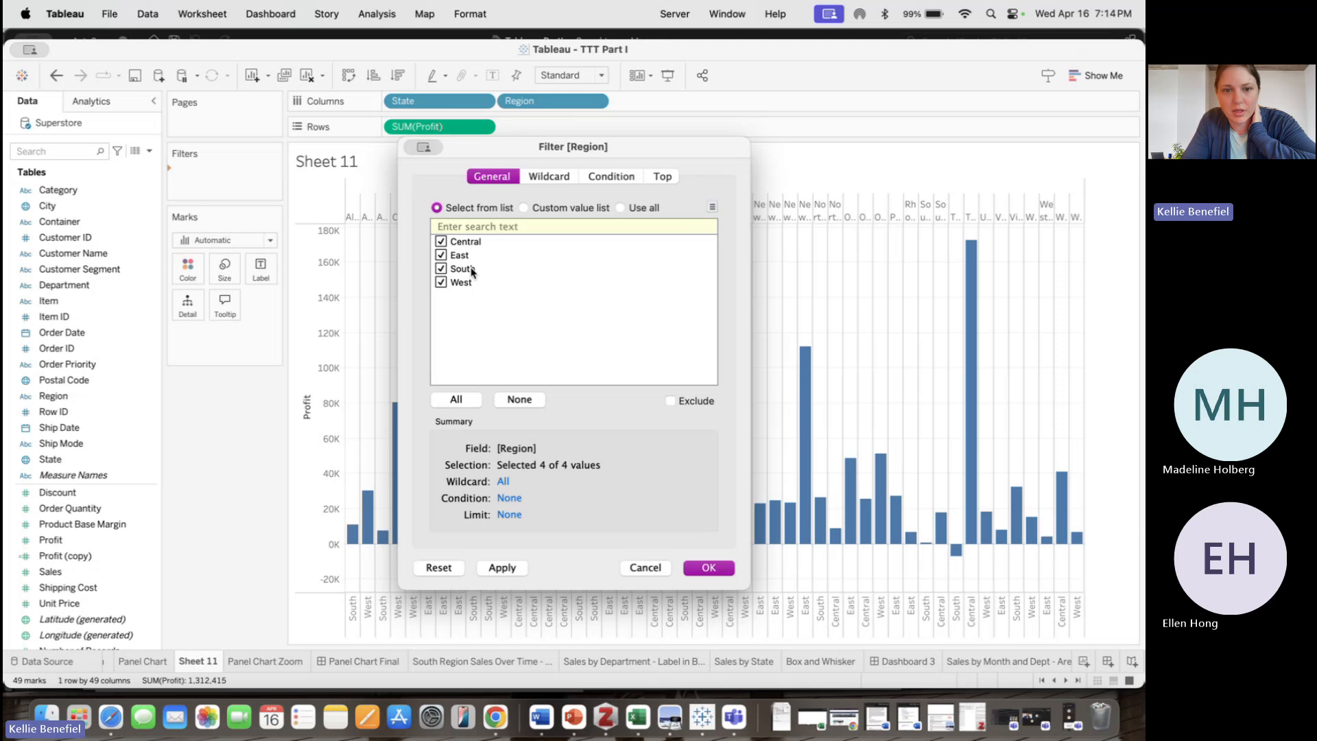
click(519, 399)
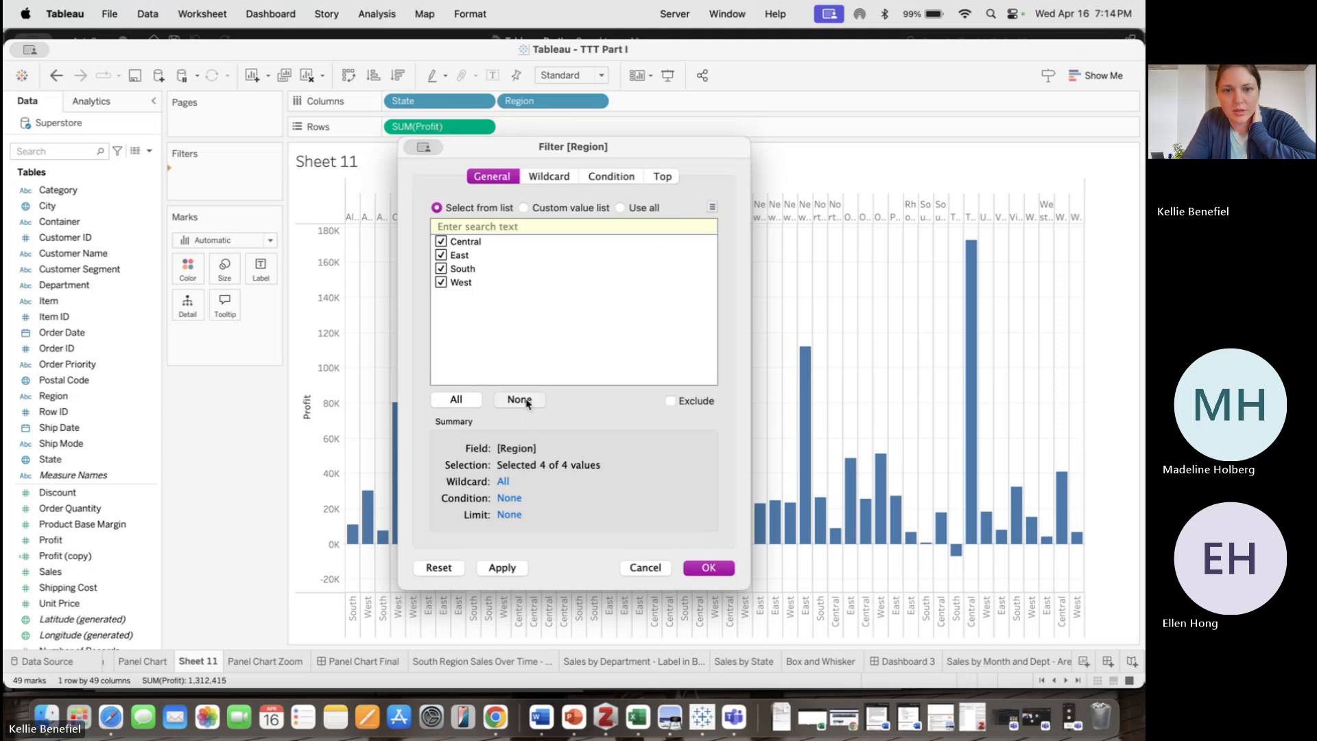
click(441, 268)
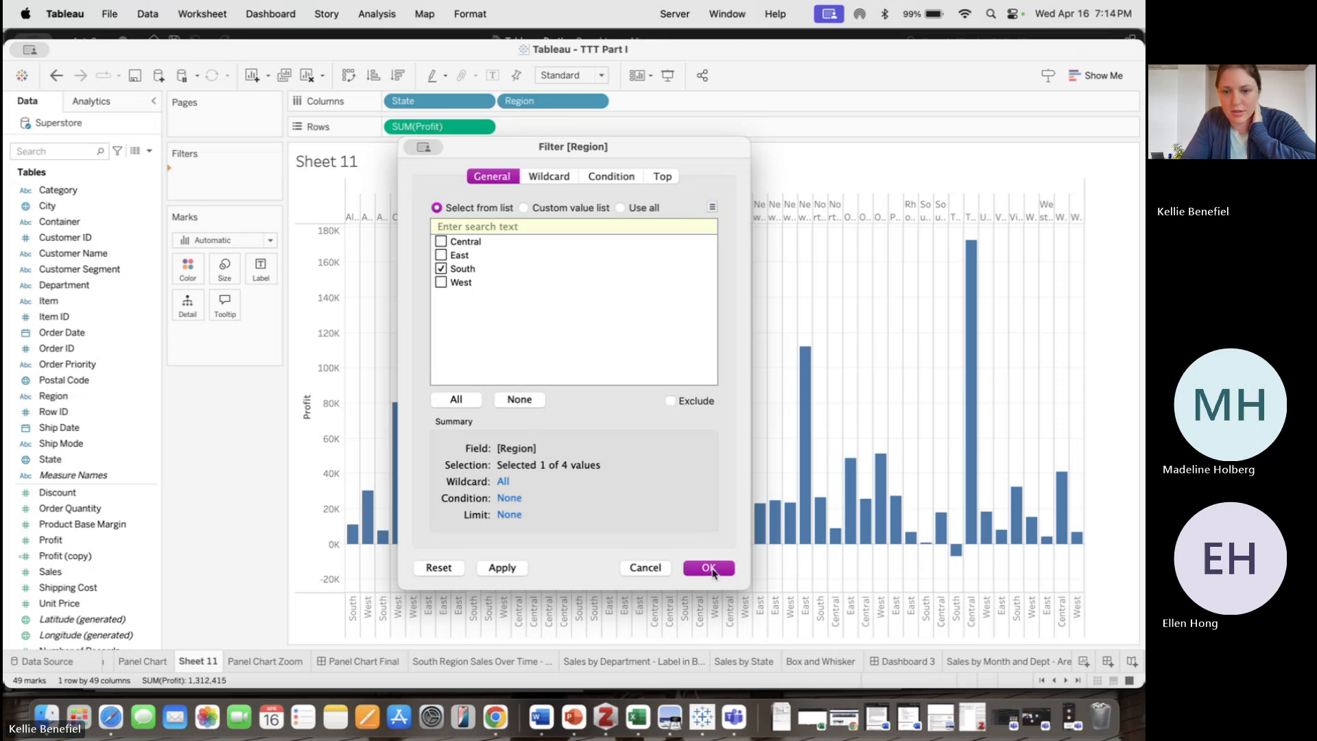
click(709, 568)
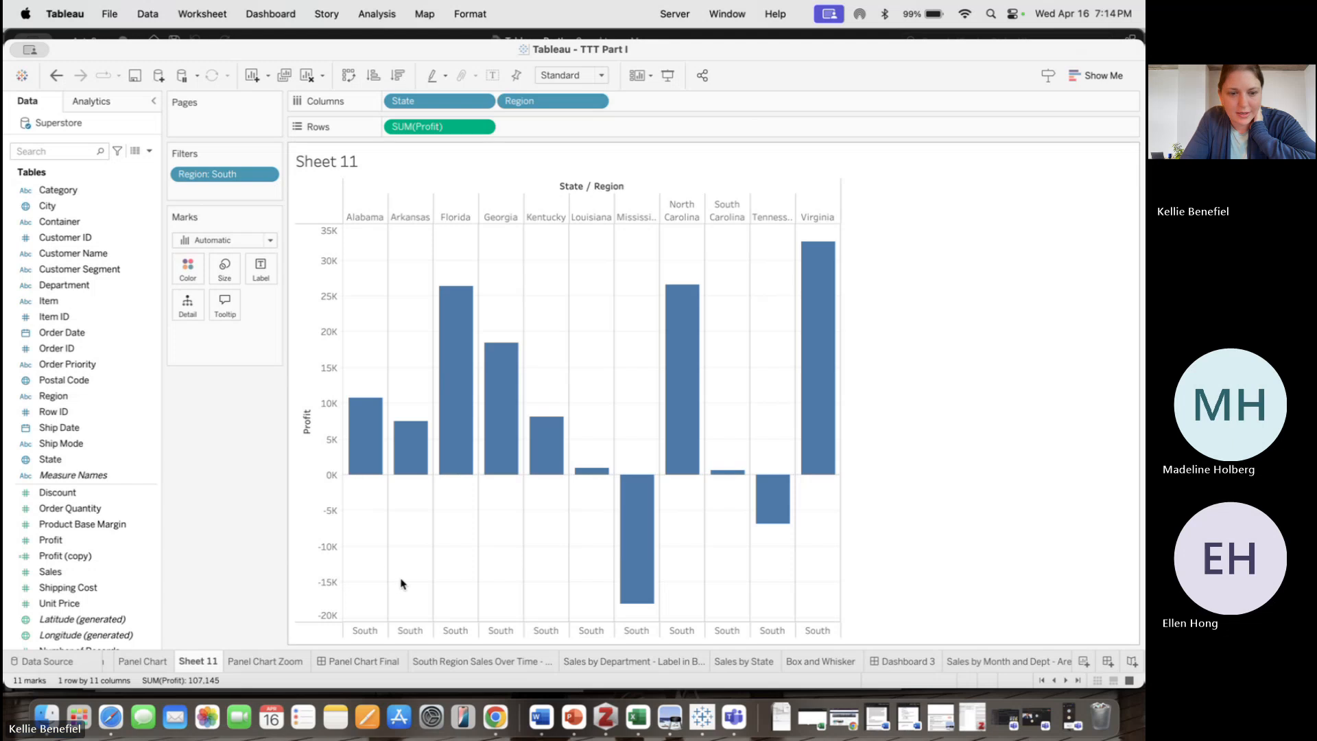
Remove Region from Columns
right_click(370, 513)
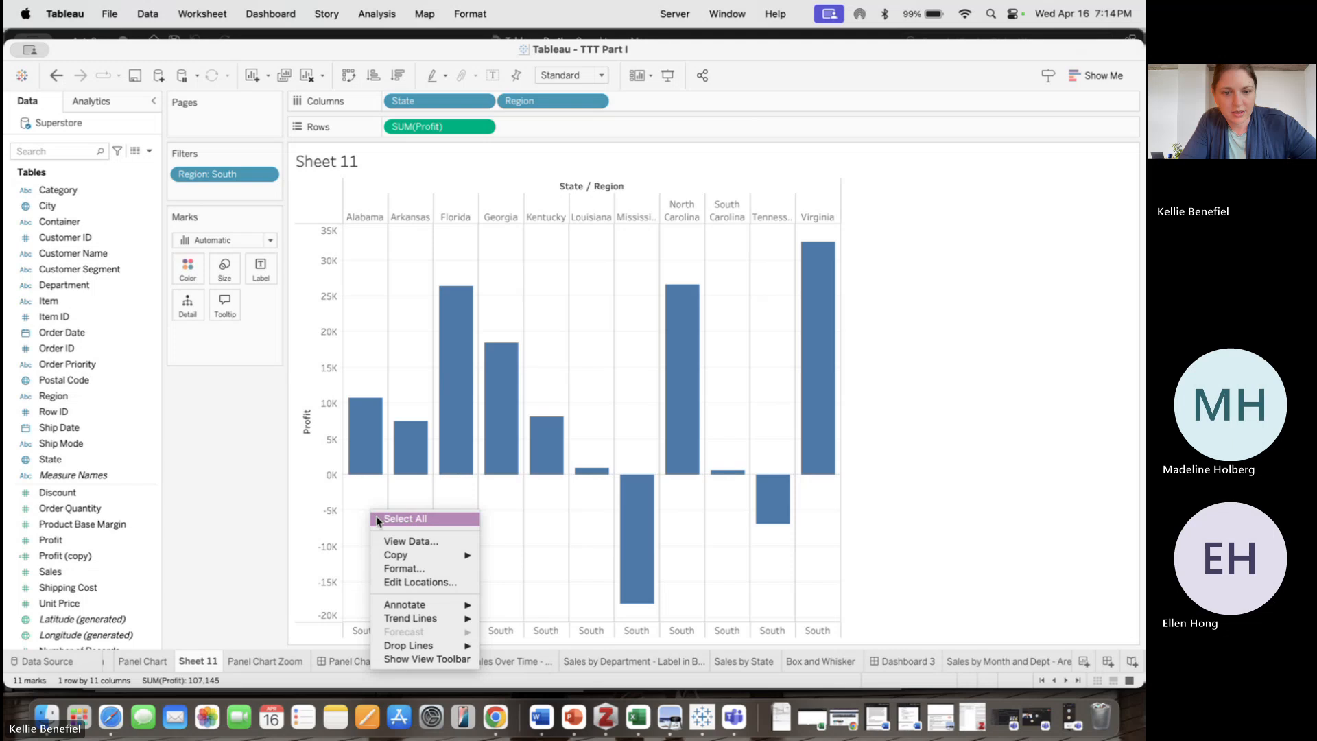
click(215, 516)
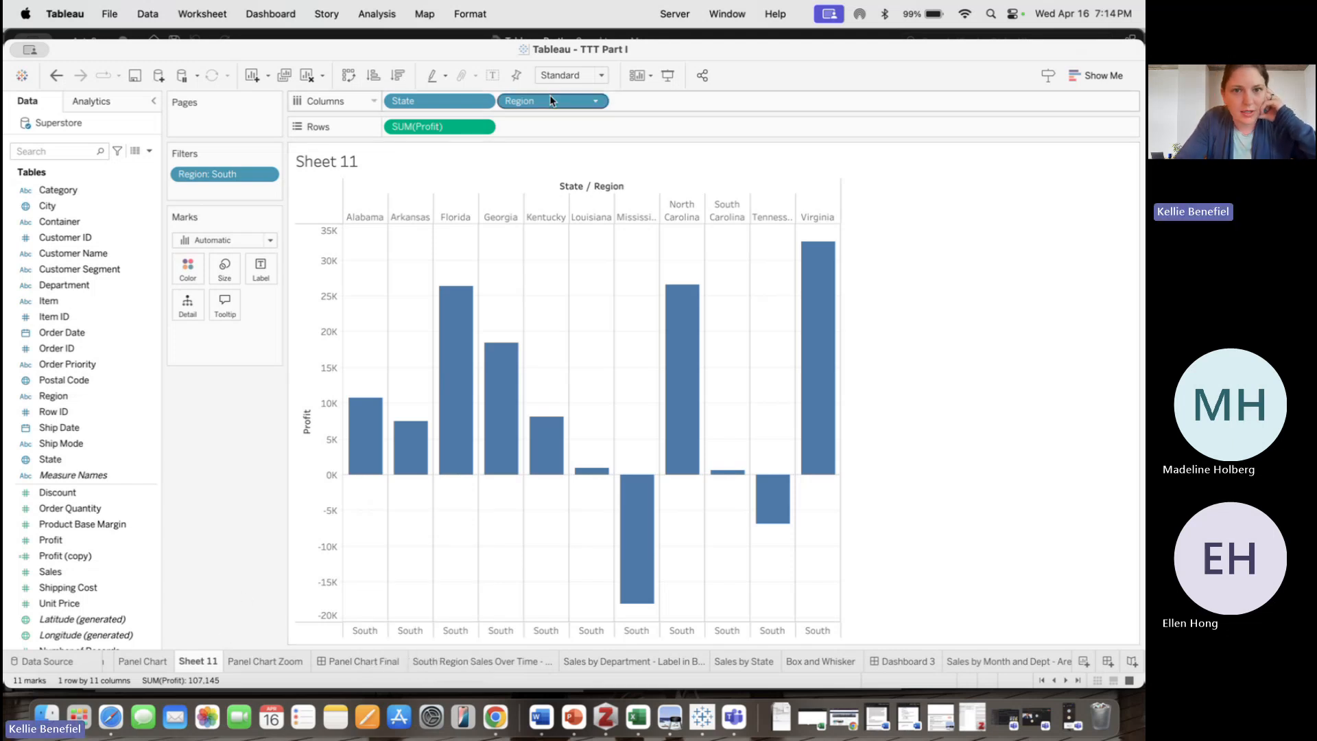
mouse_move(550, 101)
mouse_down()
mouse_move(411, 177)
mouse_move(86, 305)
mouse_up()
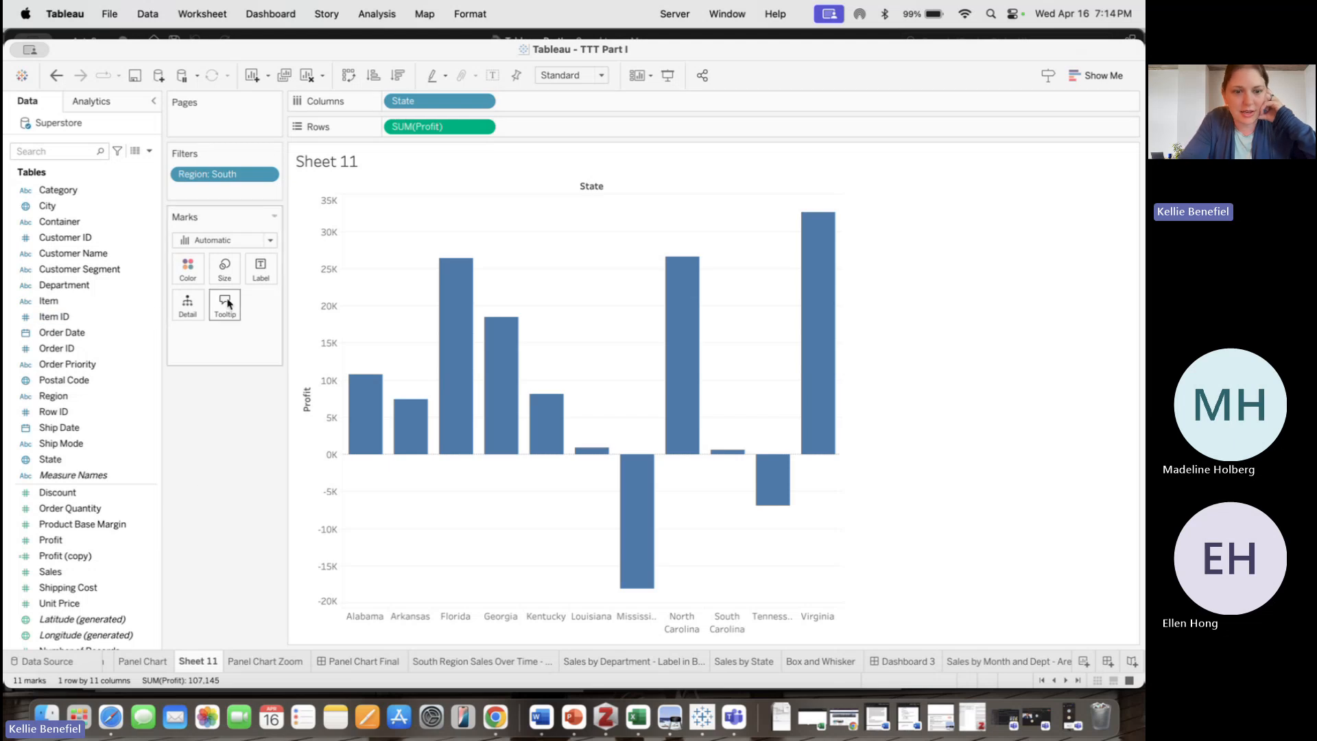
Compare Sheet 11 with the Panel Chart sheet and hover over a bar
click(137, 663)
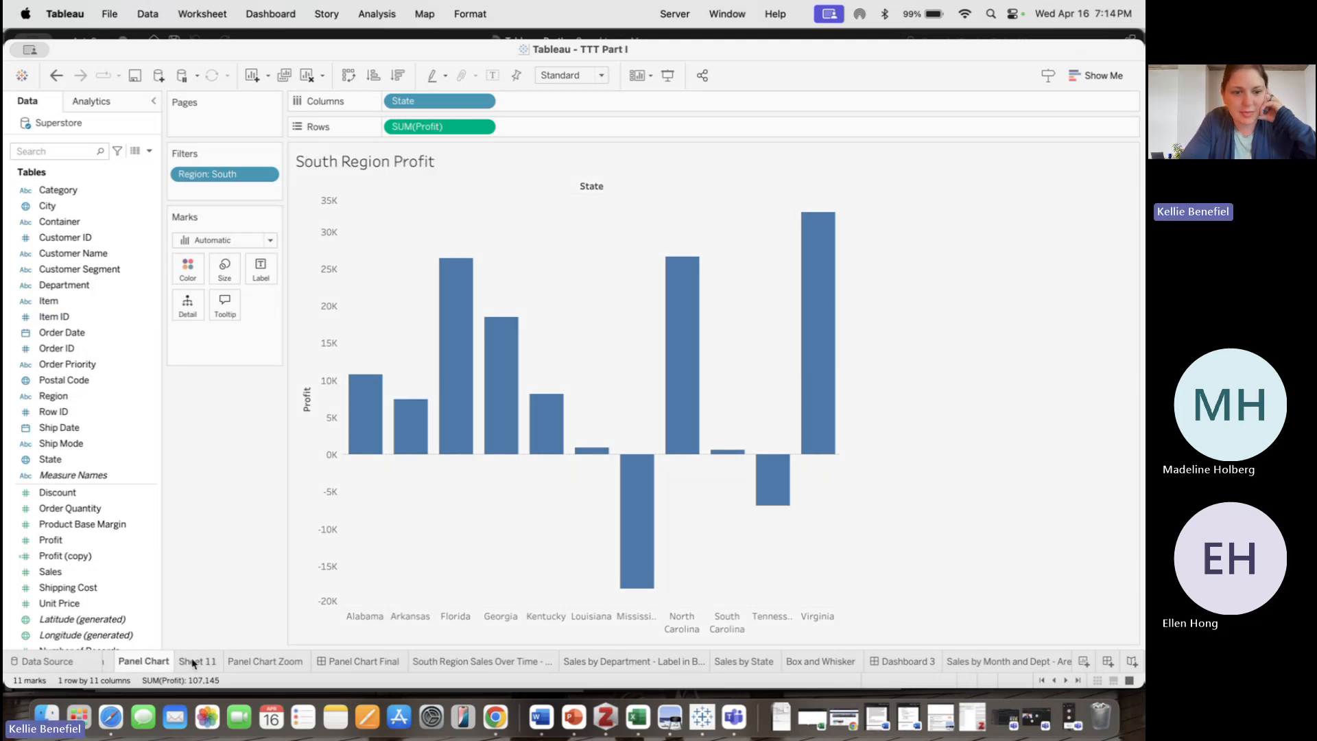
click(203, 662)
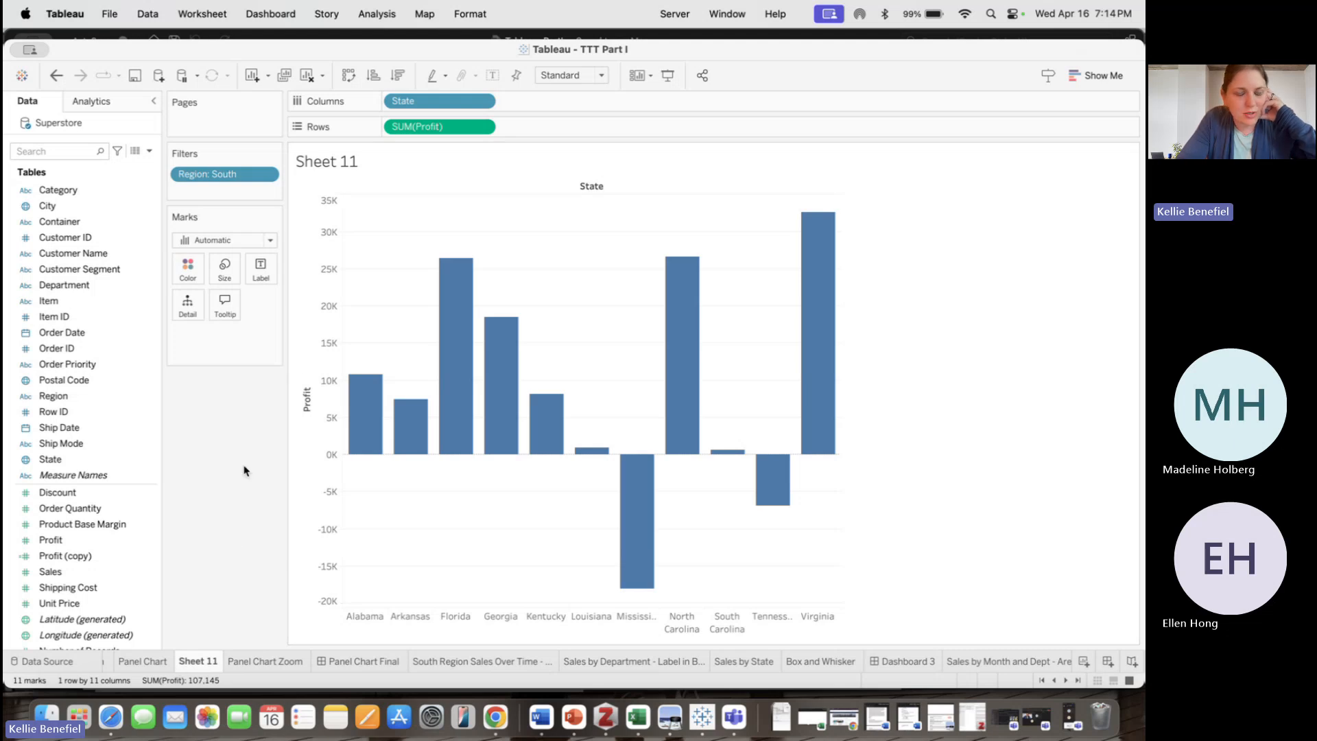
mouse_move(441, 329)
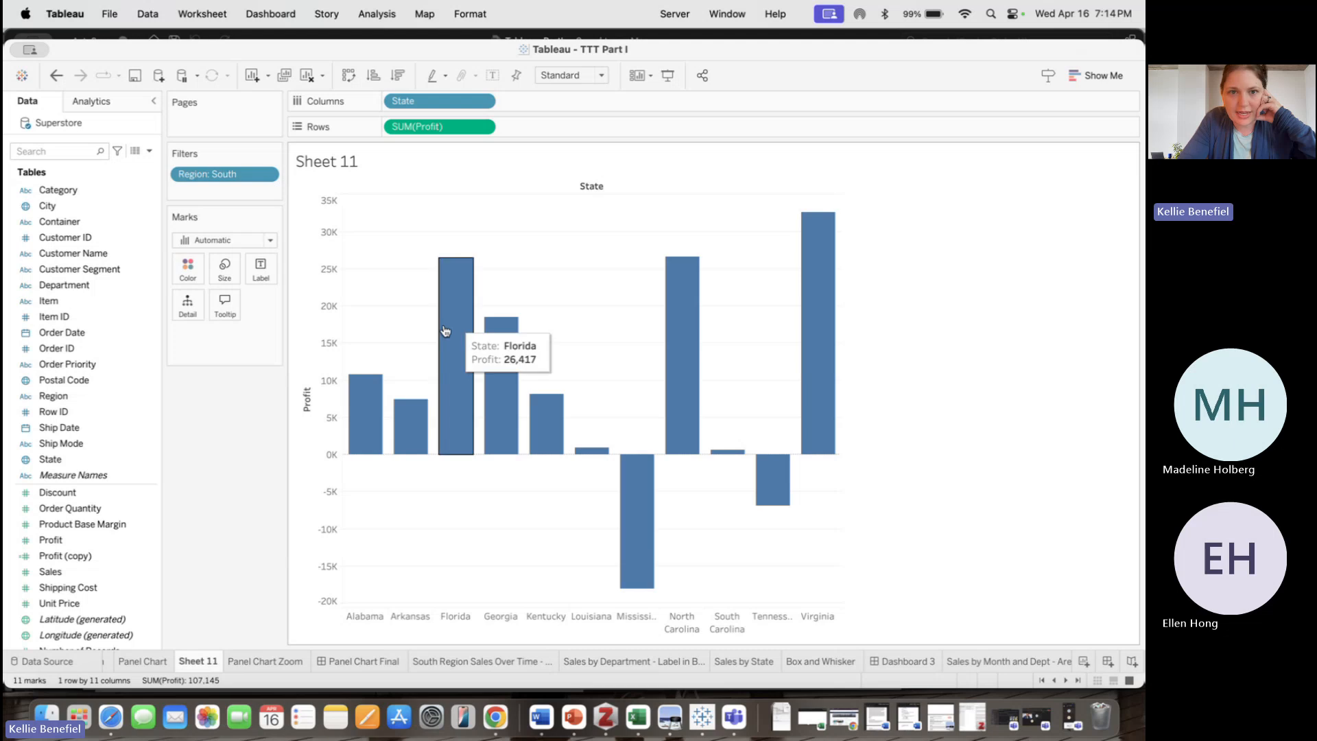
Place Profit (copy) on Rows next to SUM(Profit)
click(65, 539)
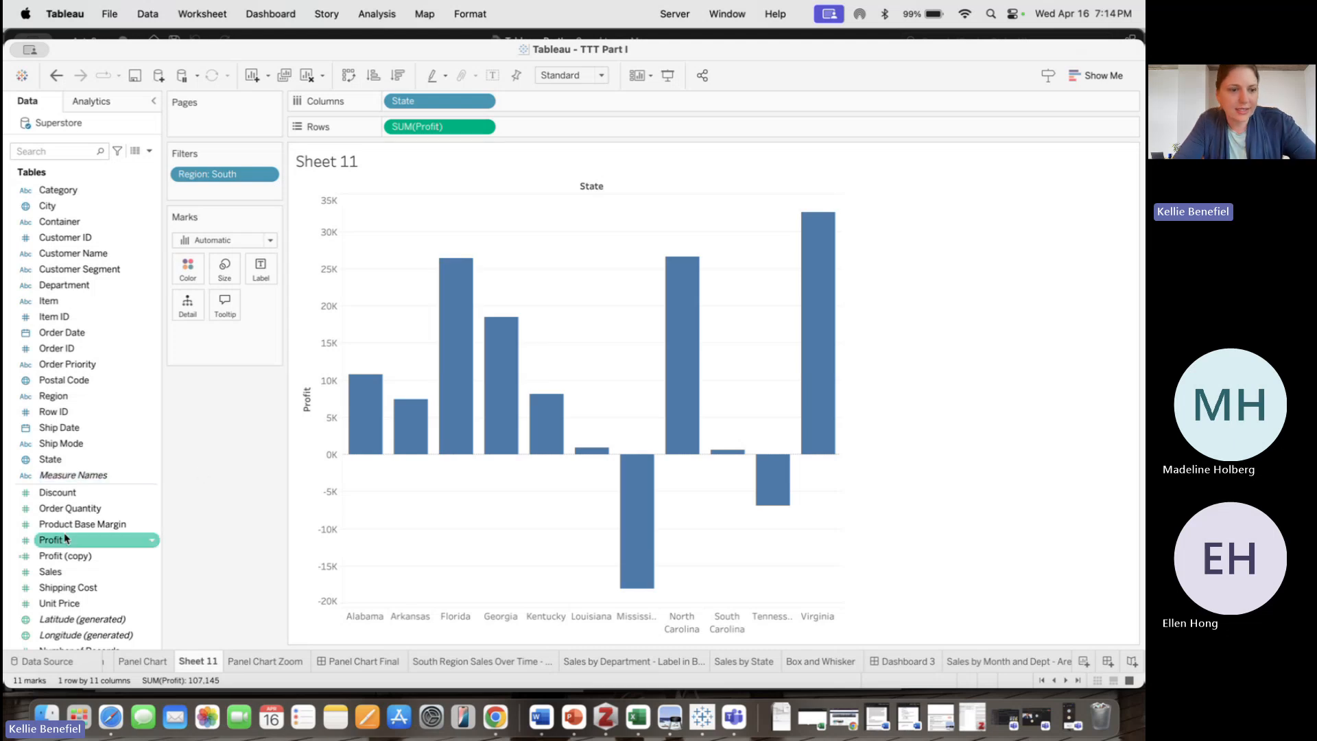
click(152, 541)
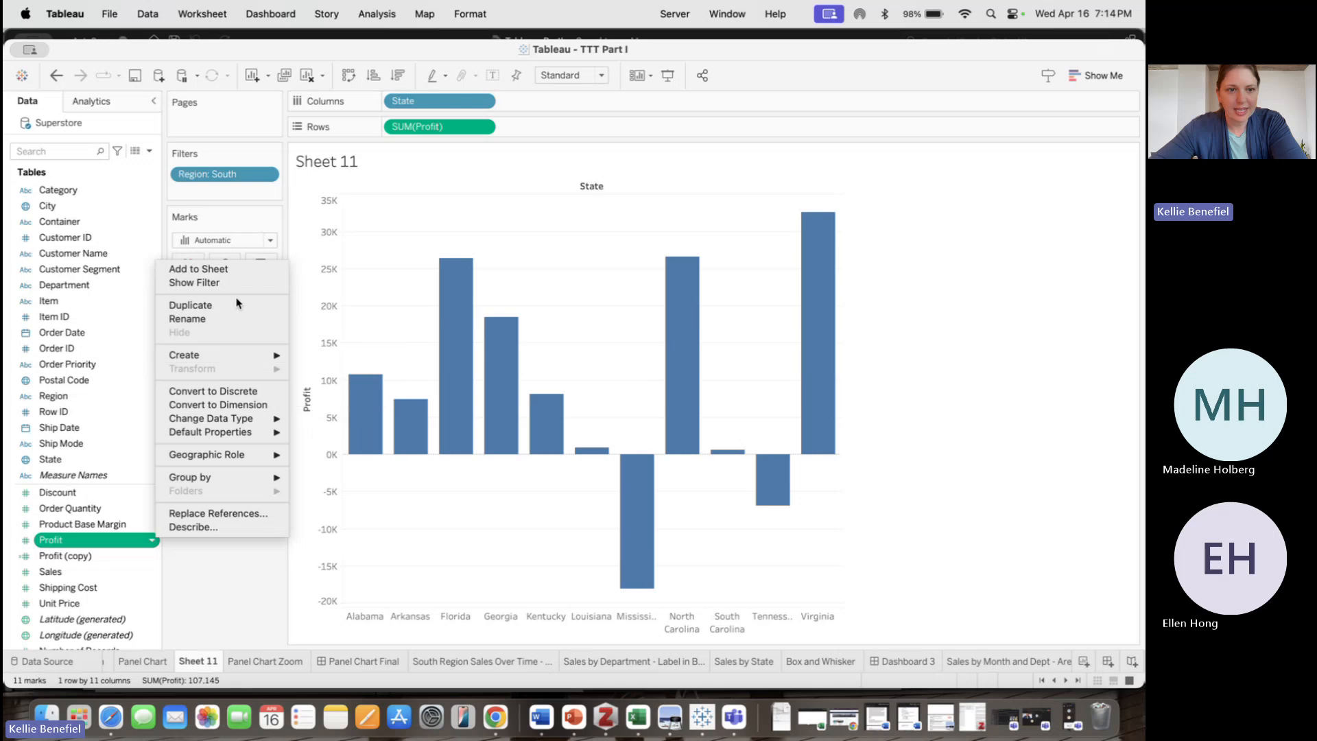
click(72, 561)
click(72, 560)
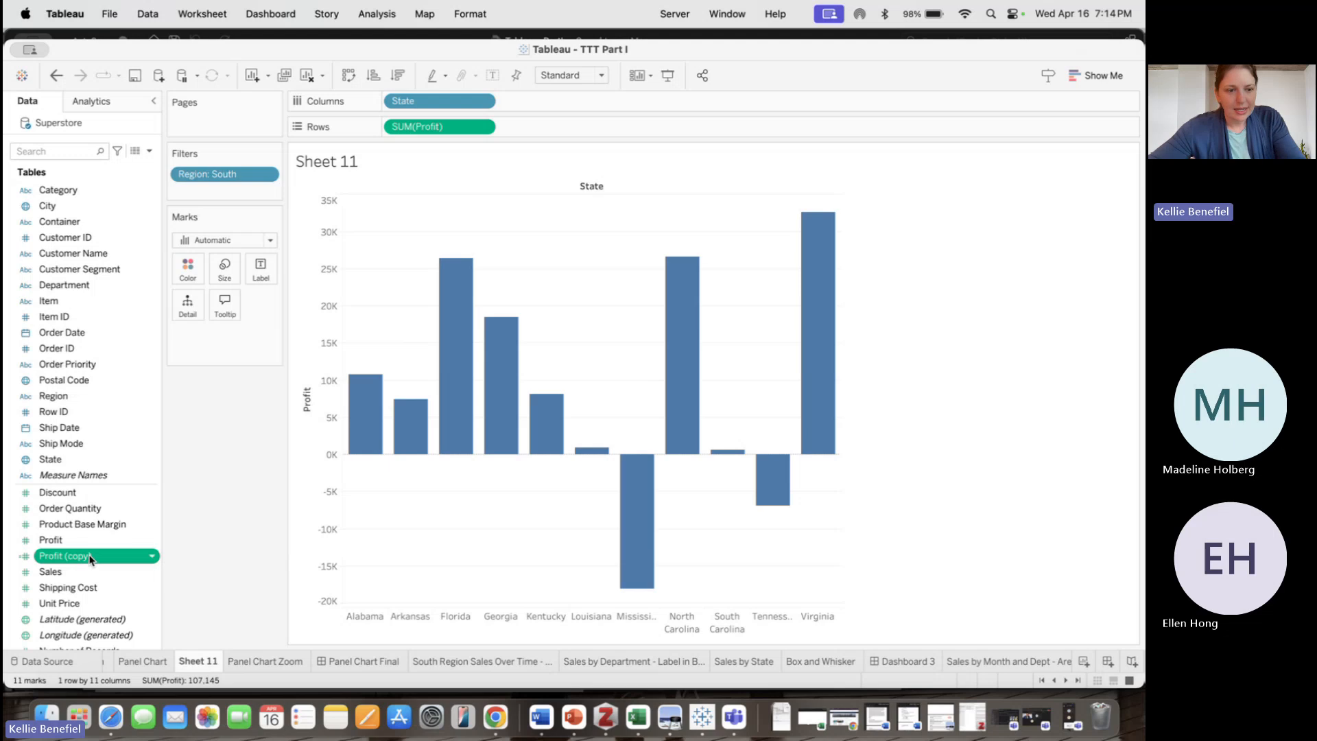
right_click(86, 560)
click(236, 437)
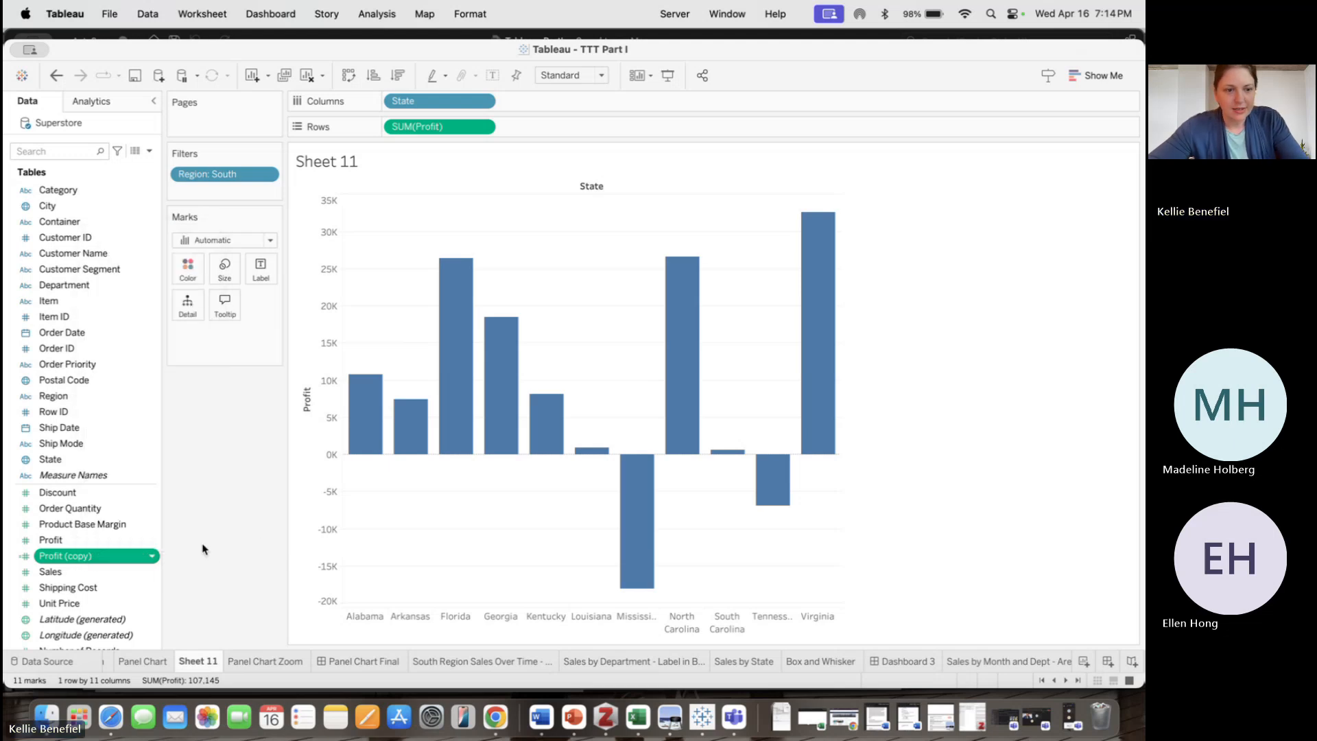
drag(61, 559, 391, 135)
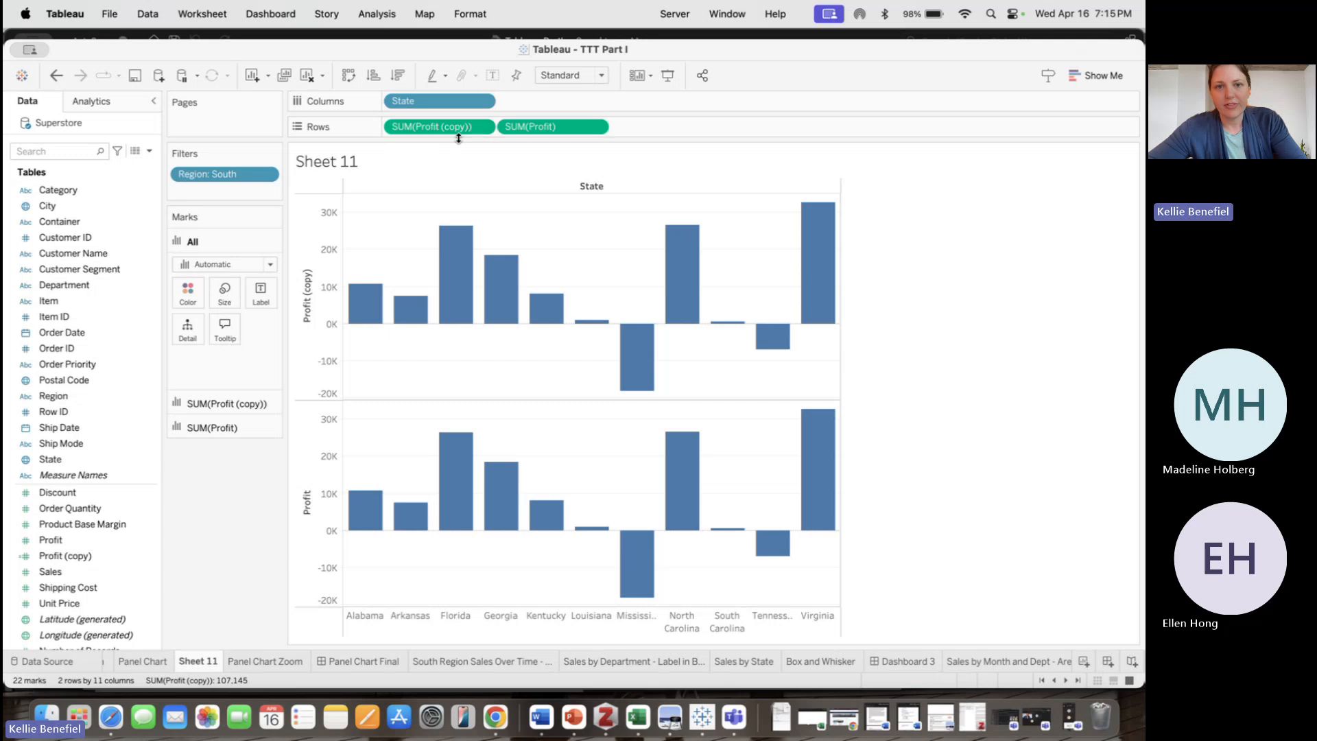
Combine the two Profit measures on a dual axis
click(599, 129)
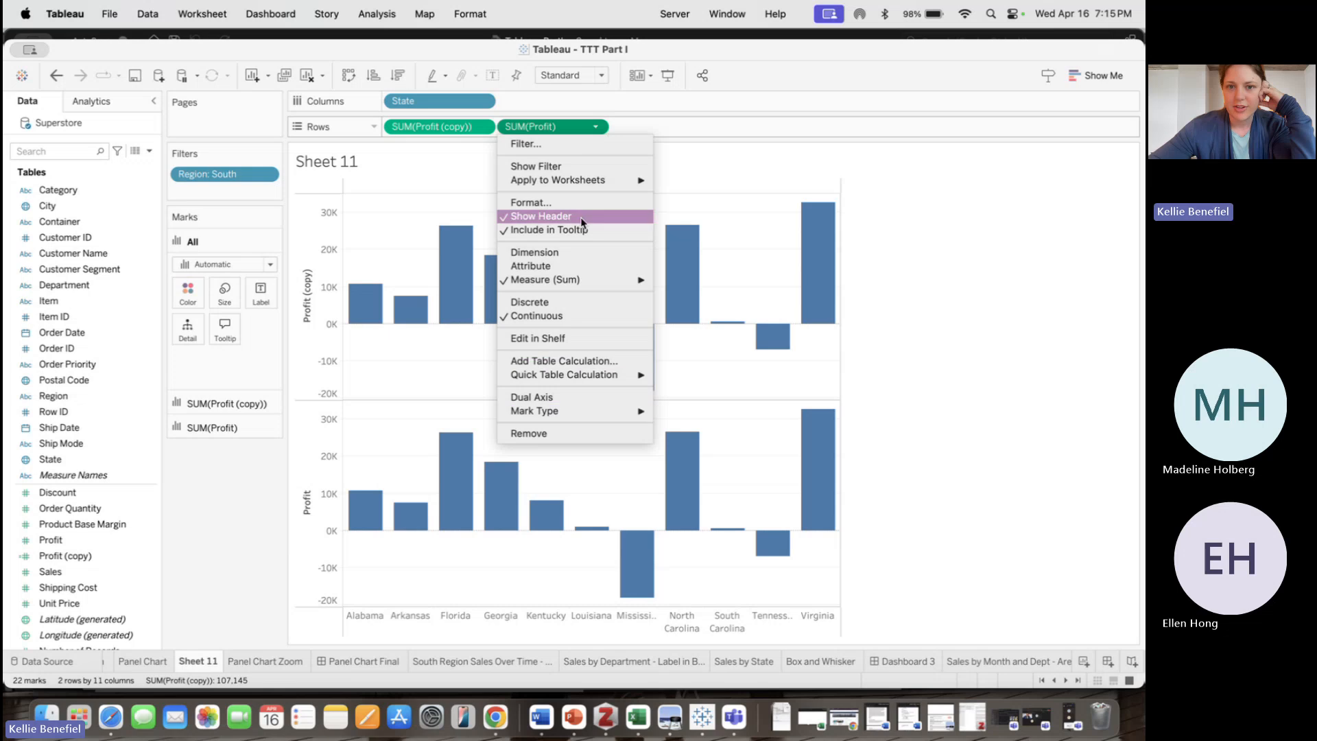
click(561, 397)
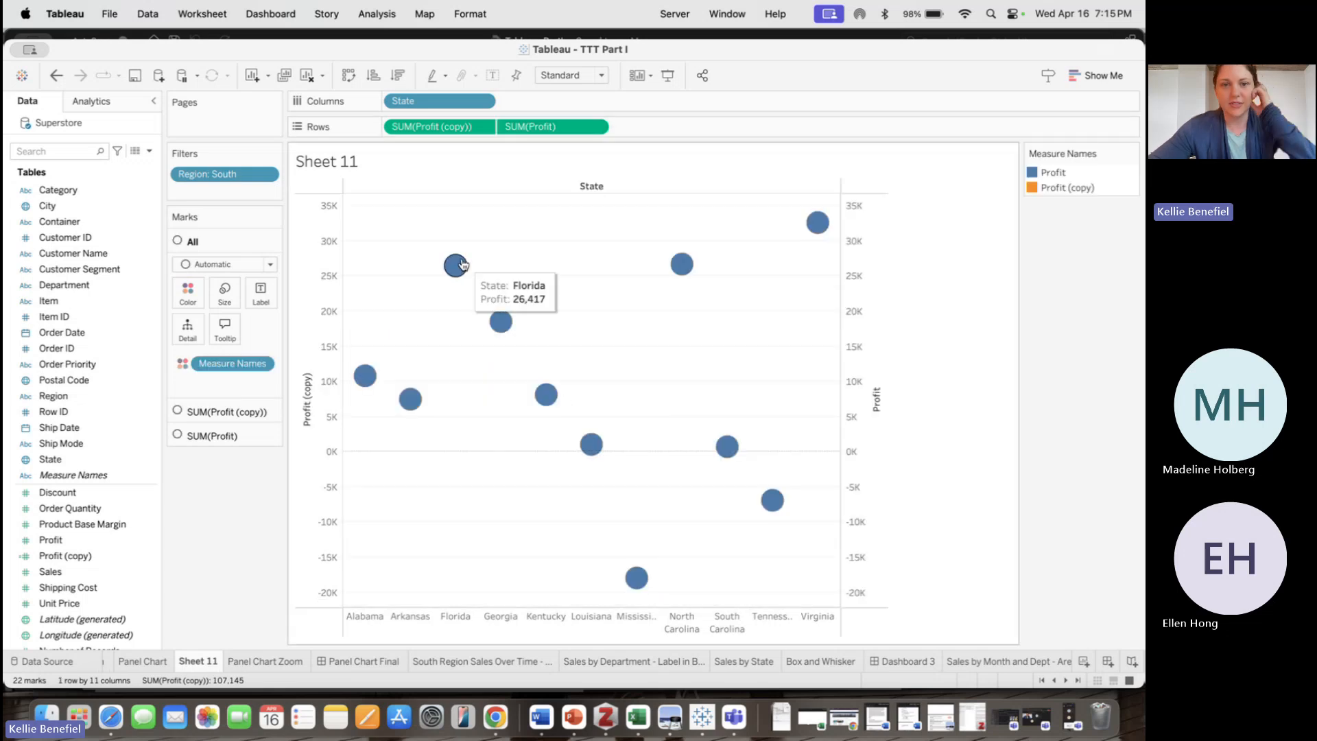
Change the mark type of both SUM(Profit) and SUM(Profit (copy)) to Bar
right_click(458, 267)
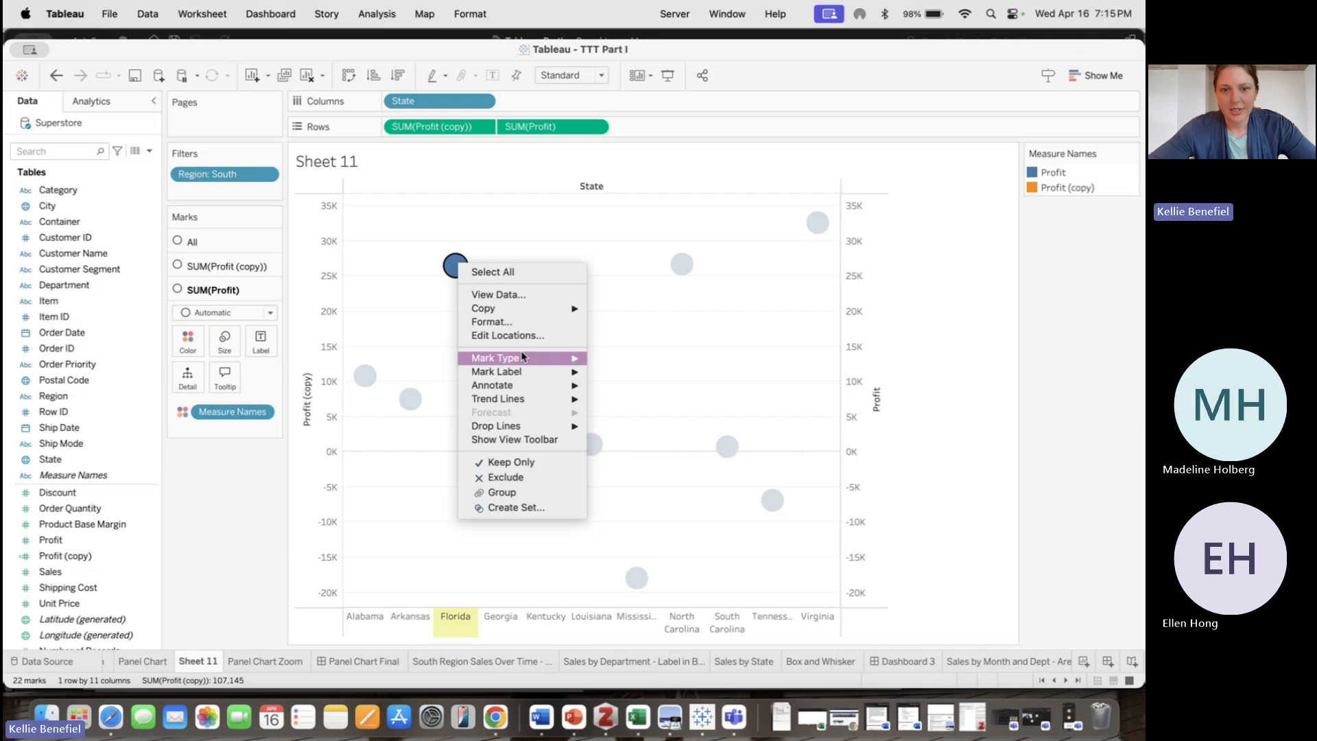
mouse_move(538, 357)
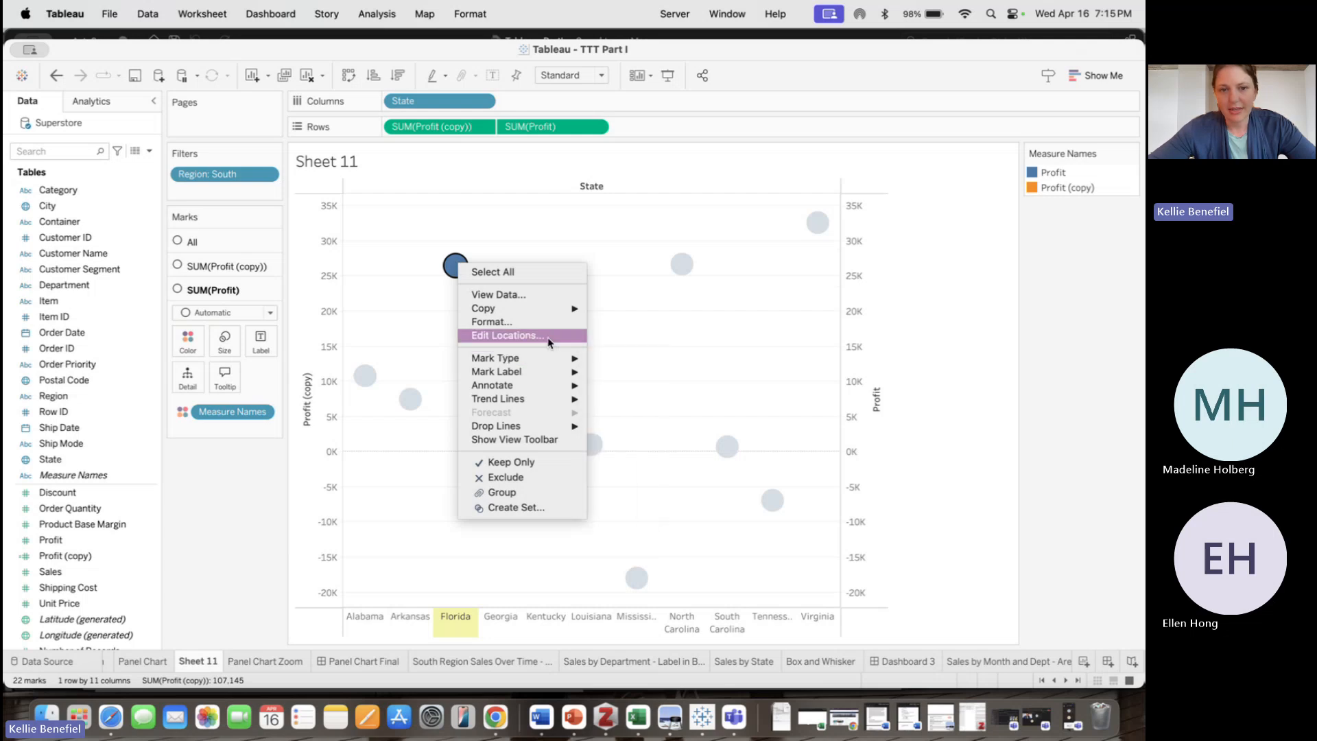
click(608, 372)
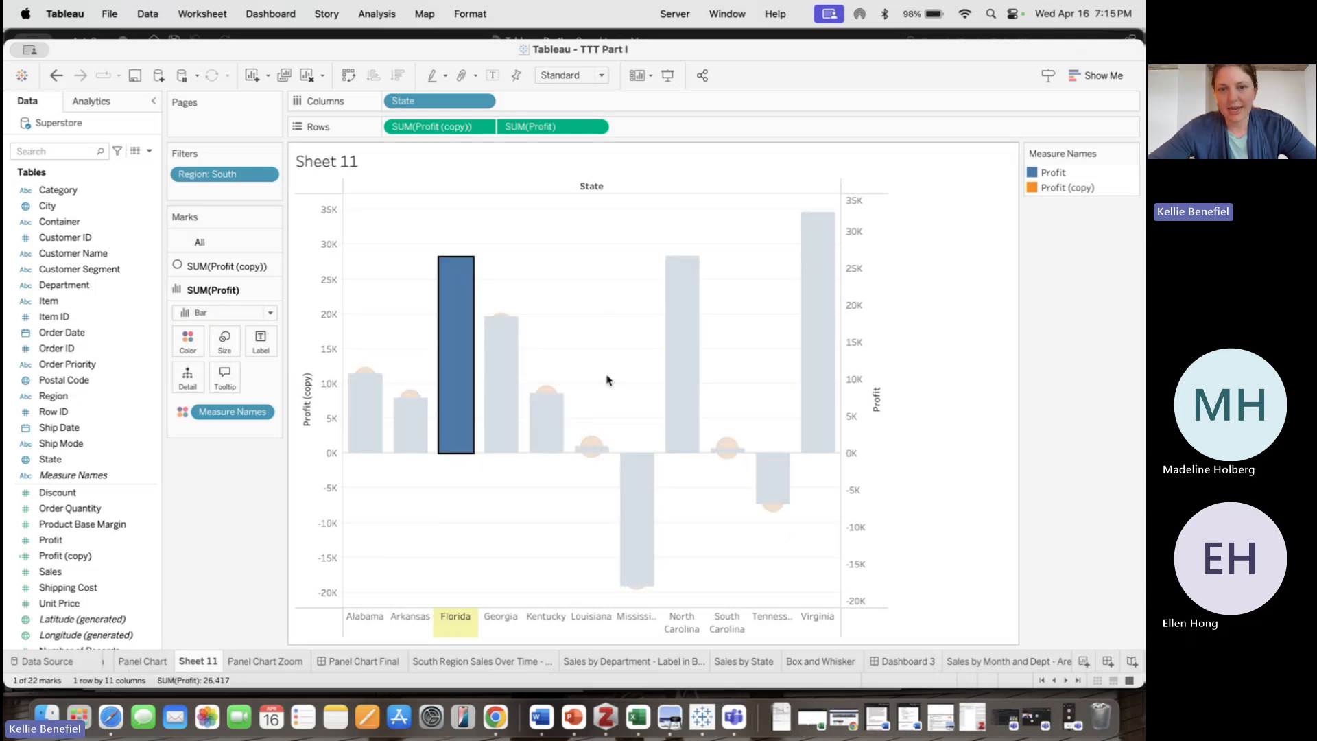
right_click(546, 396)
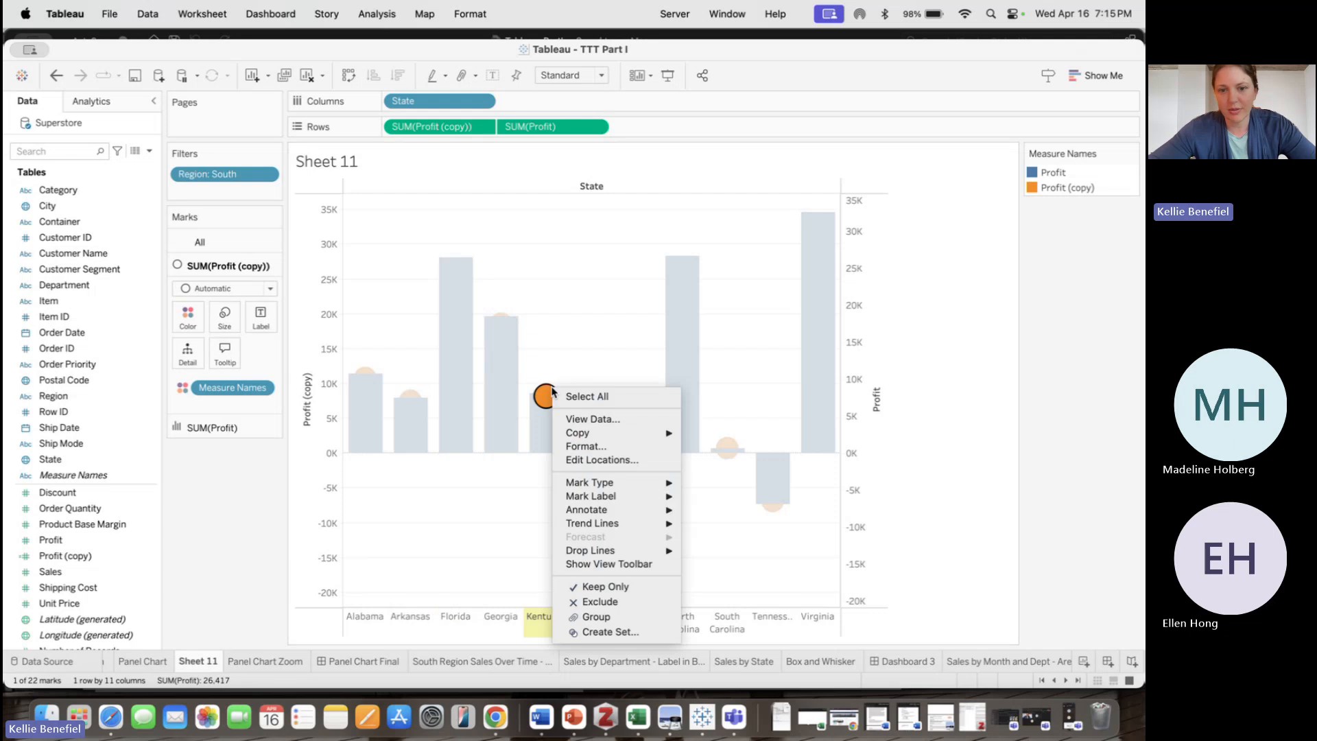
mouse_move(628, 482)
click(706, 497)
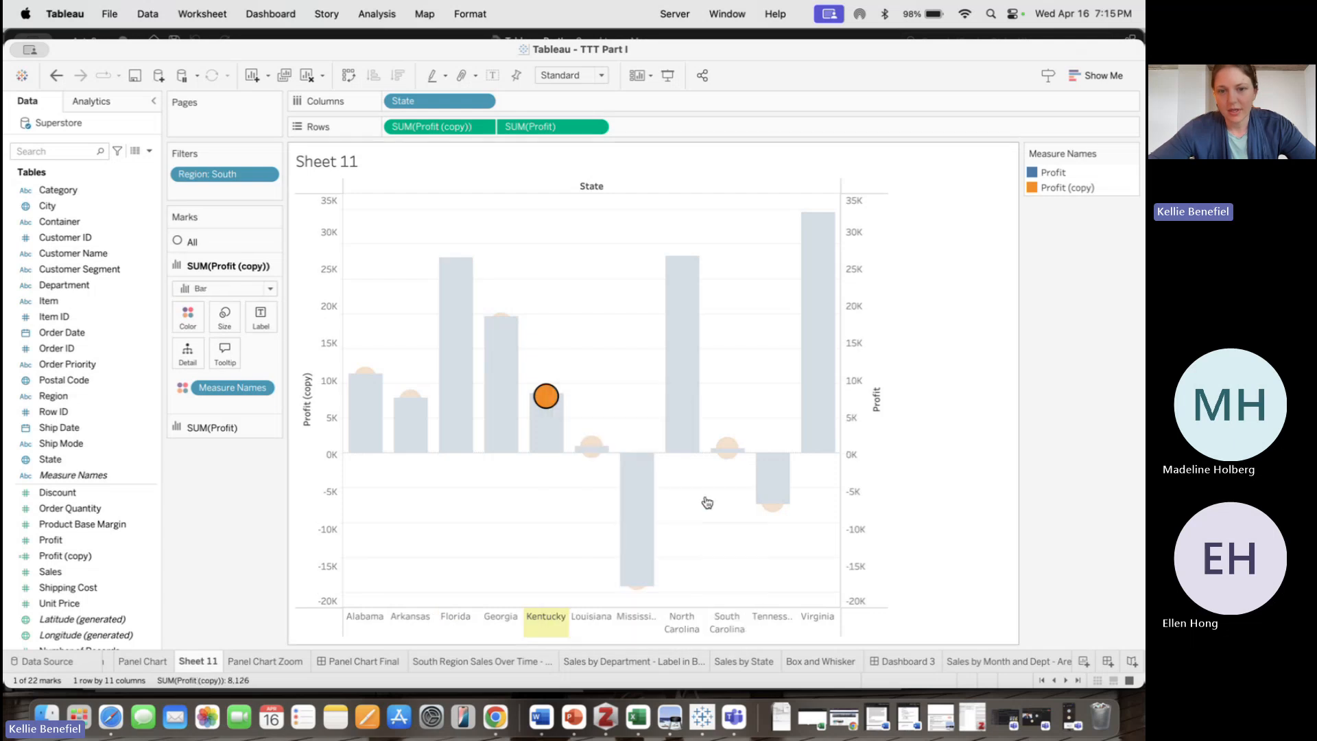
Hide the Measure Names color legend
click(911, 499)
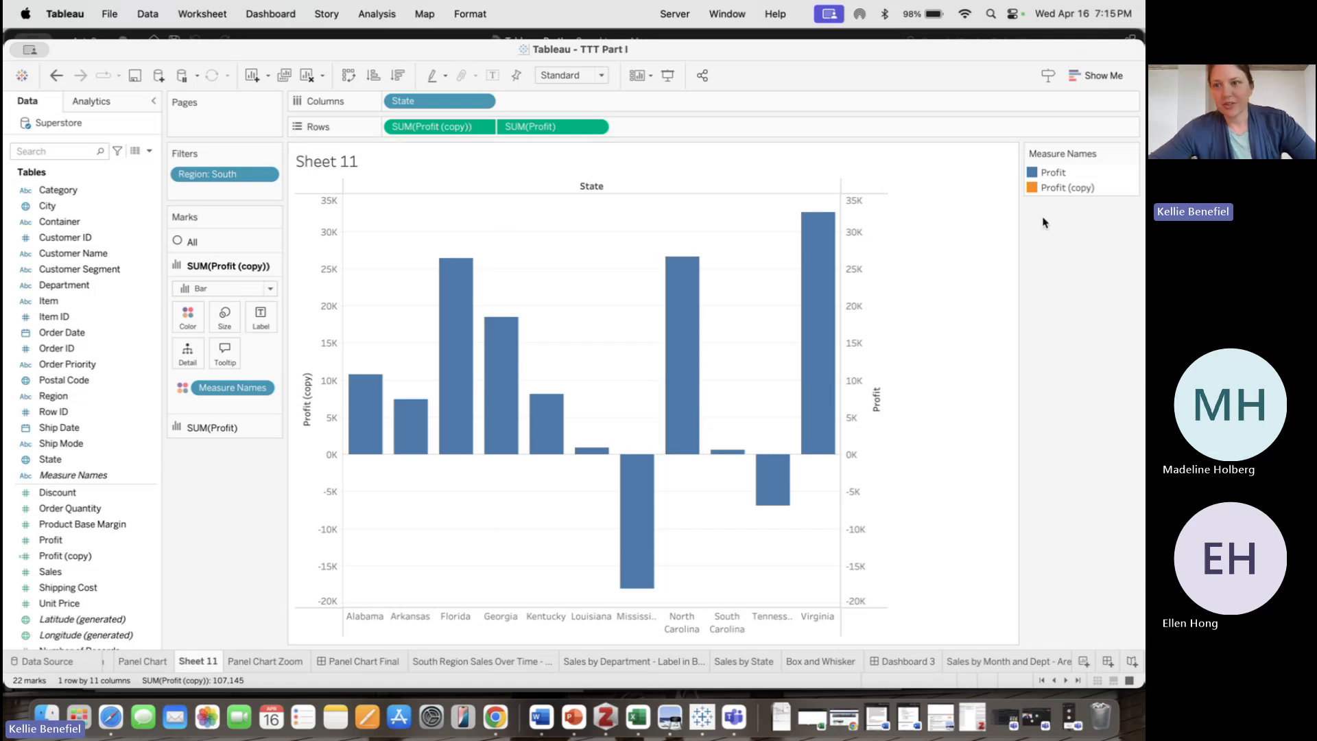
click(1130, 153)
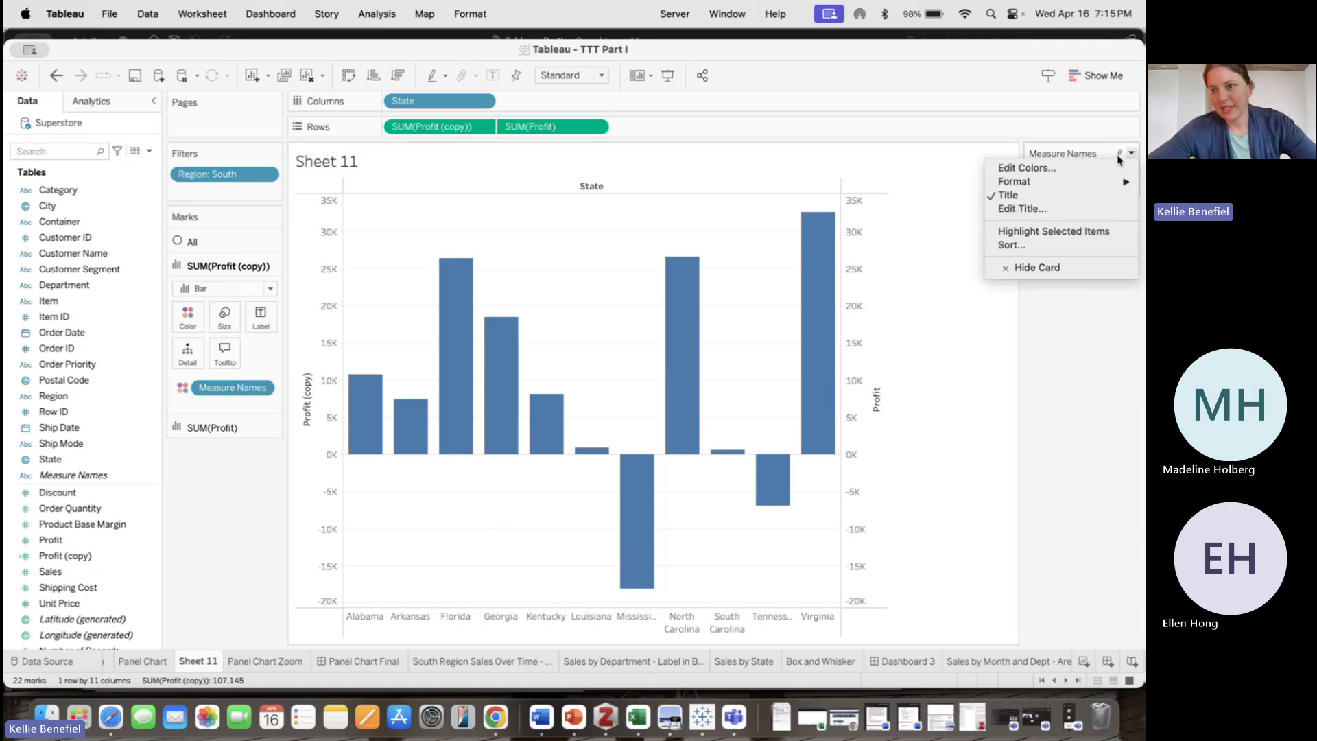
click(1081, 267)
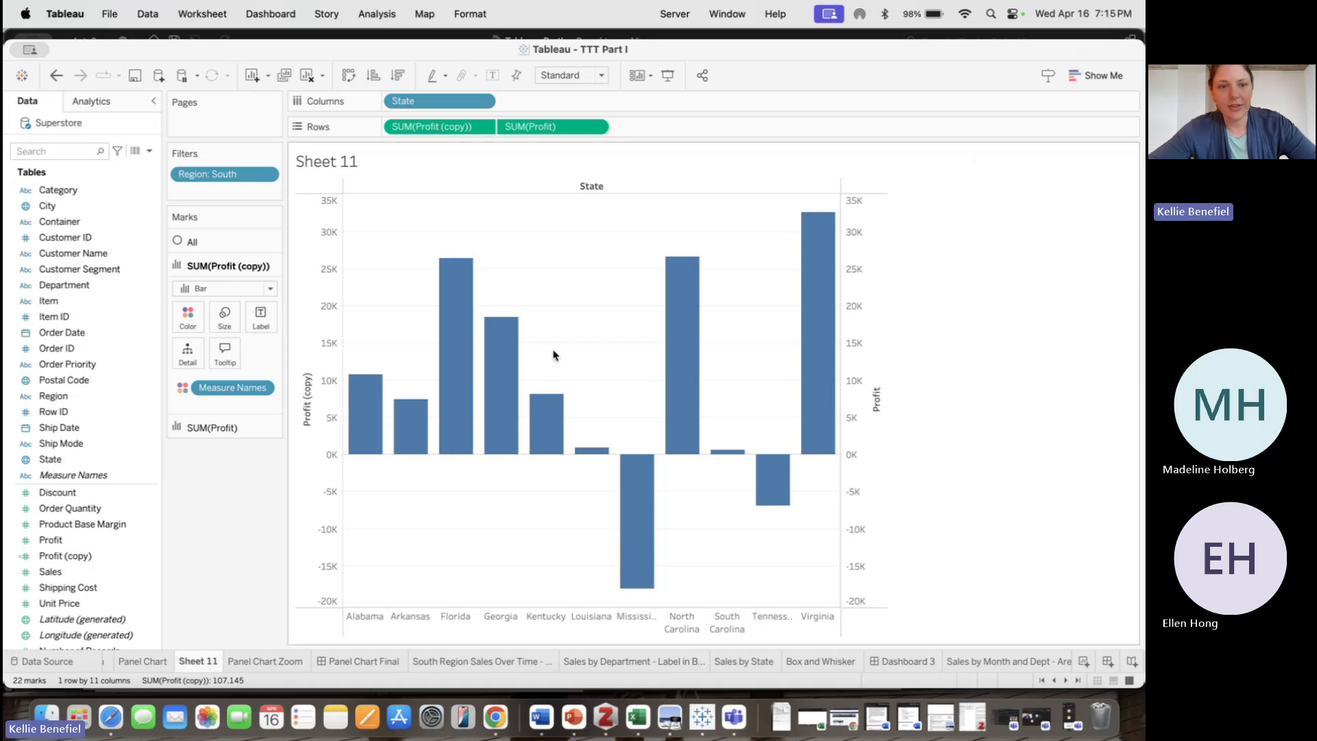
Format the left Profit (copy) axis so its font is white, hiding its labels
right_click(313, 306)
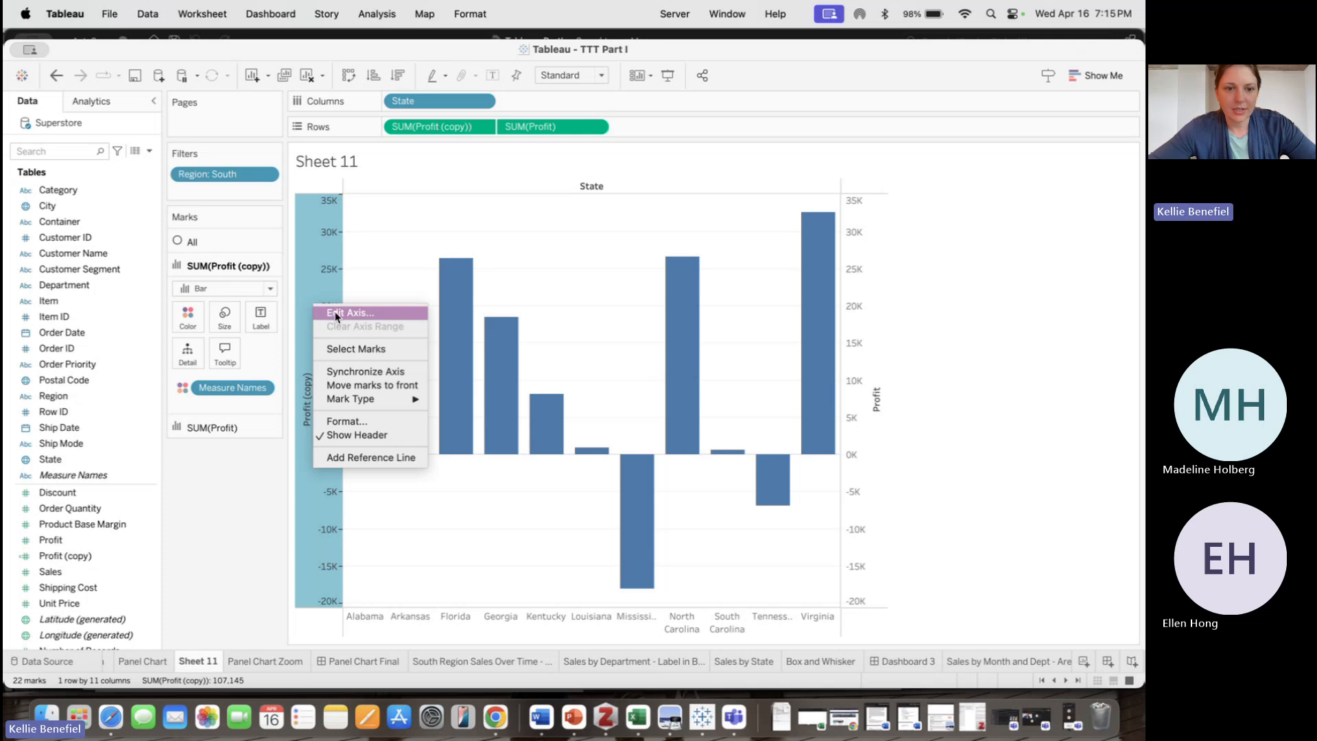
click(362, 422)
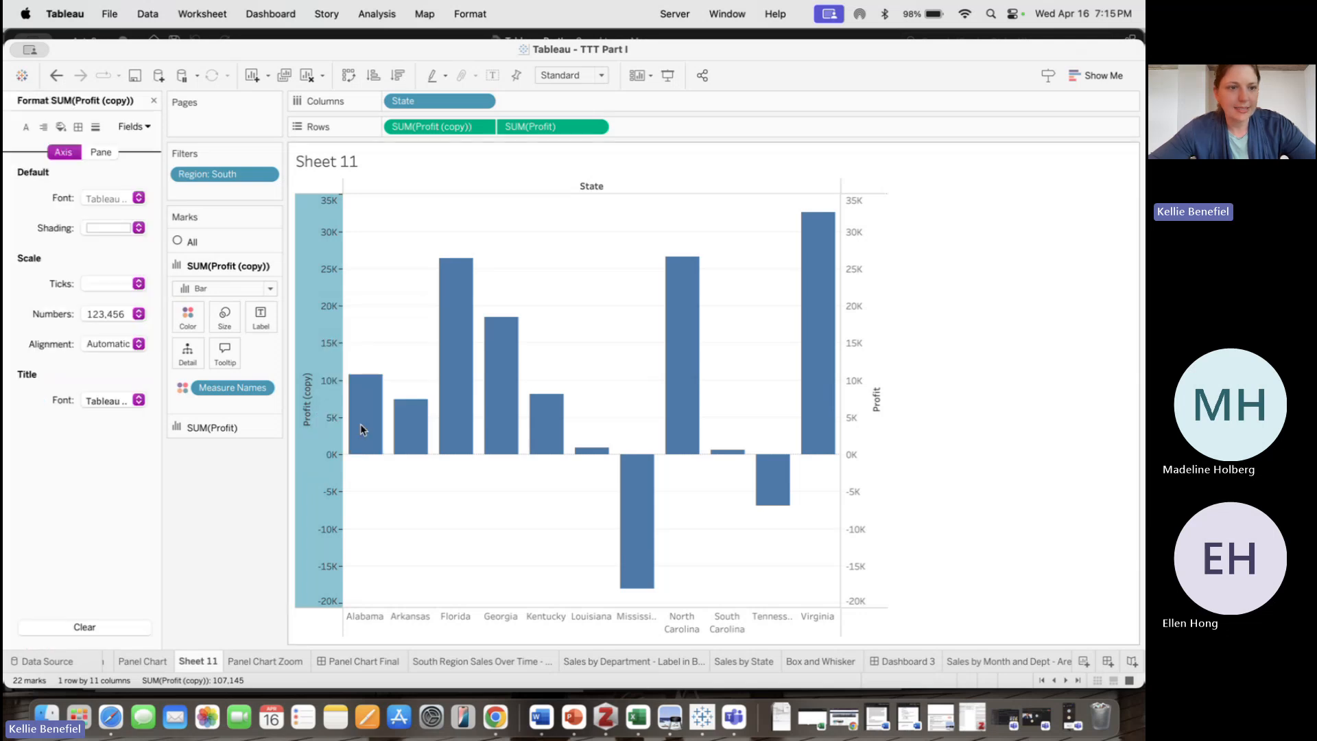
click(139, 199)
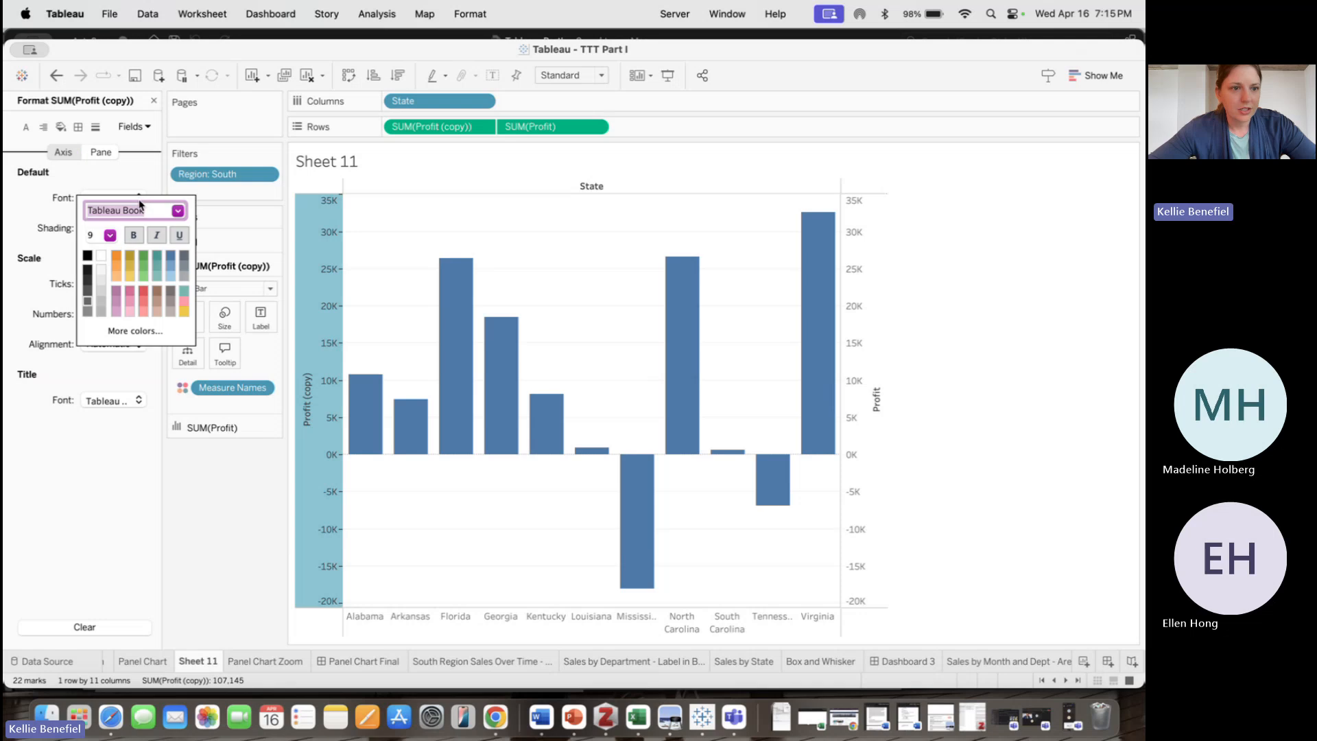
click(102, 257)
click(106, 440)
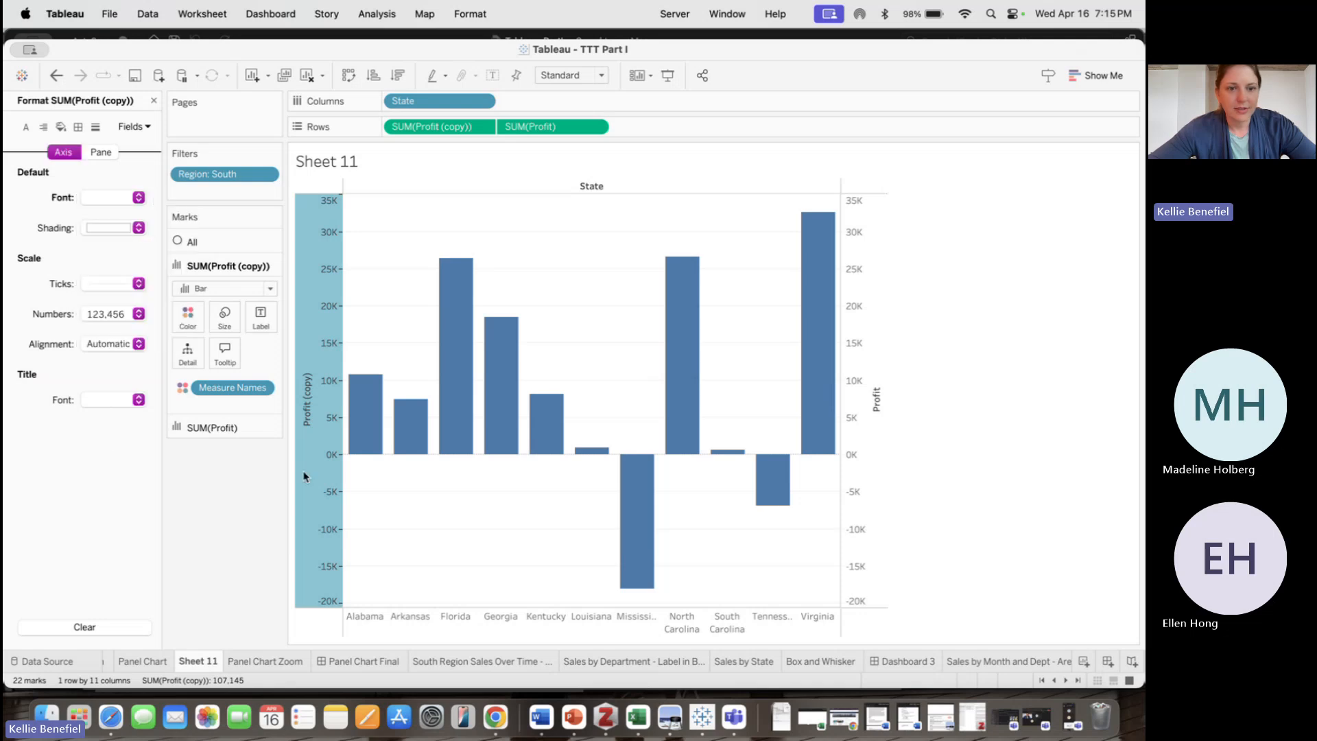
click(749, 485)
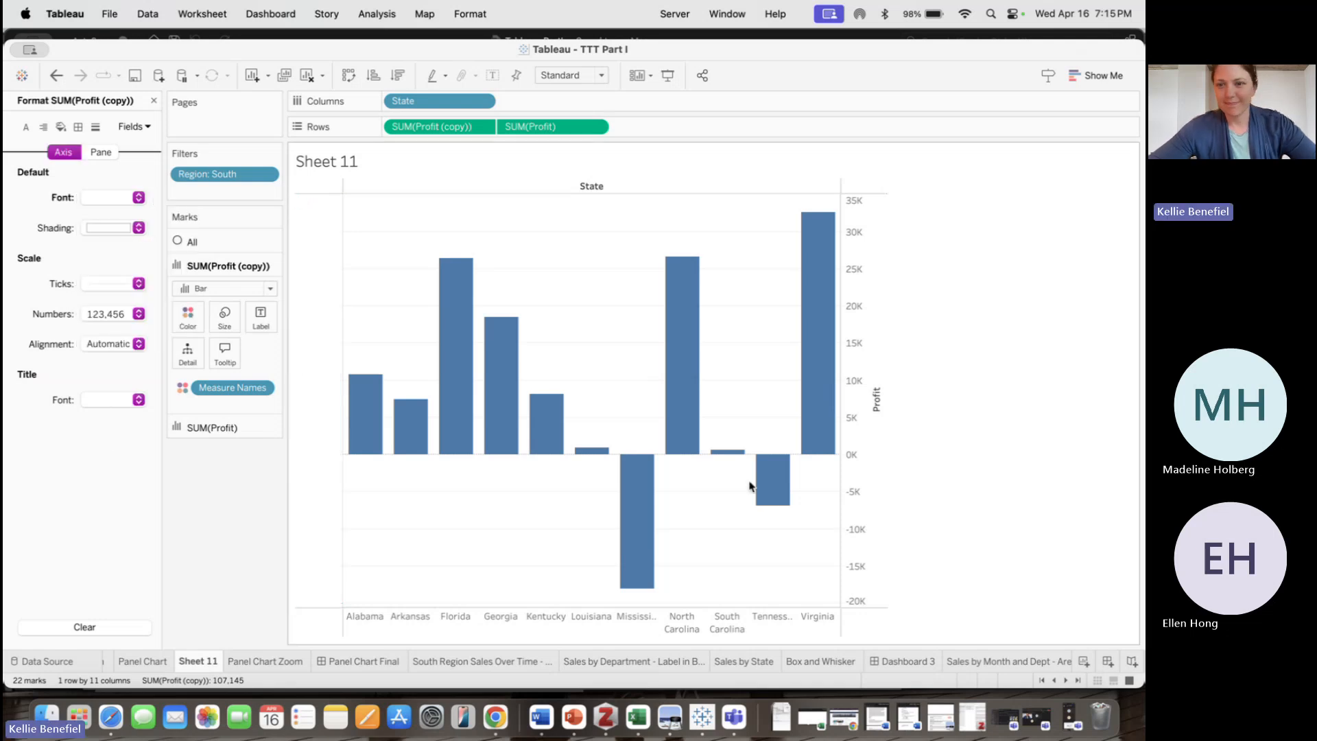
Set the Profit axis to a custom fixed range from -5,000 to 5,000
right_click(855, 506)
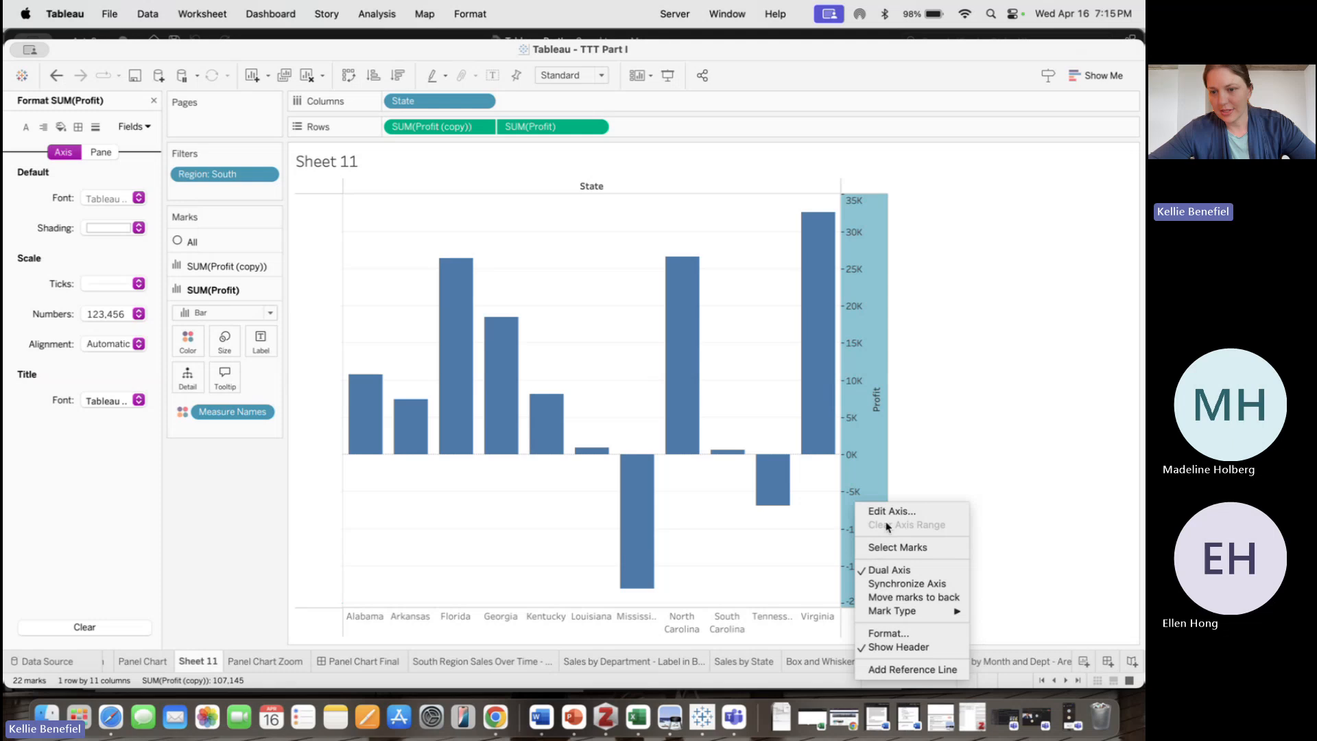
click(886, 511)
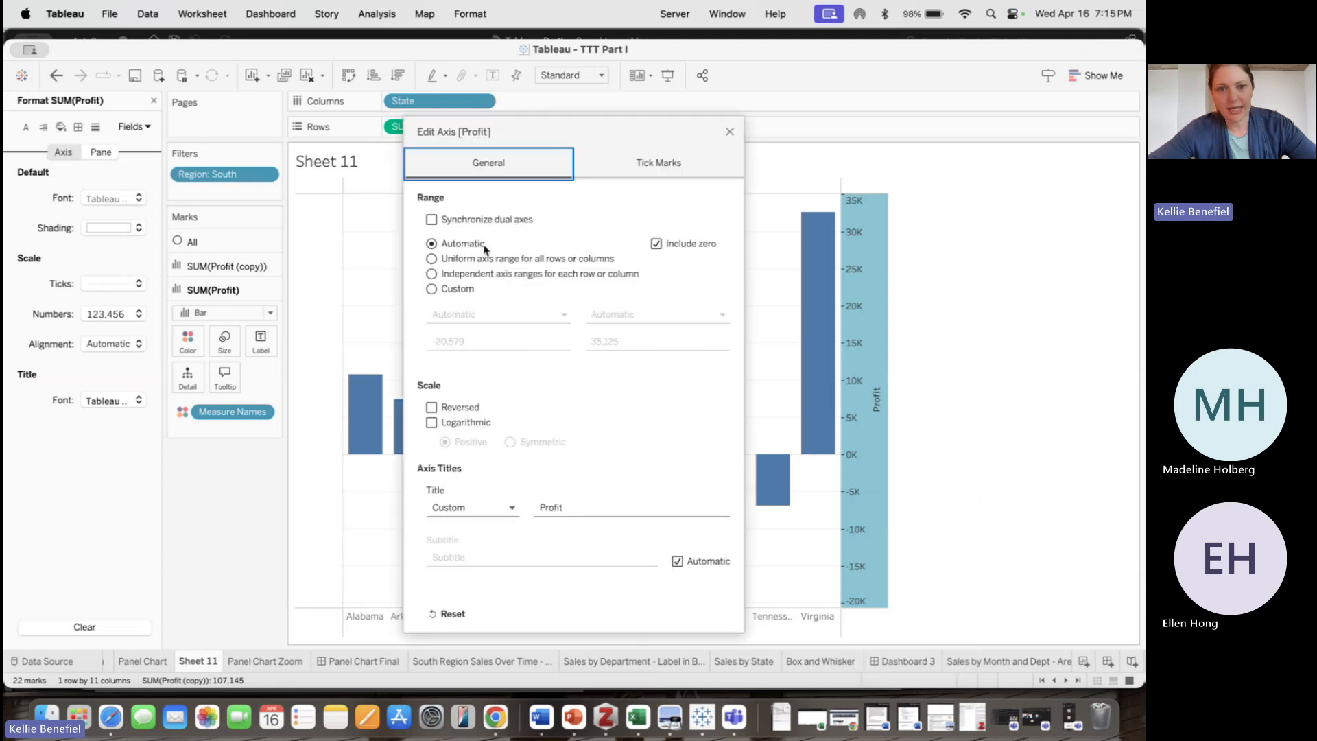
click(431, 288)
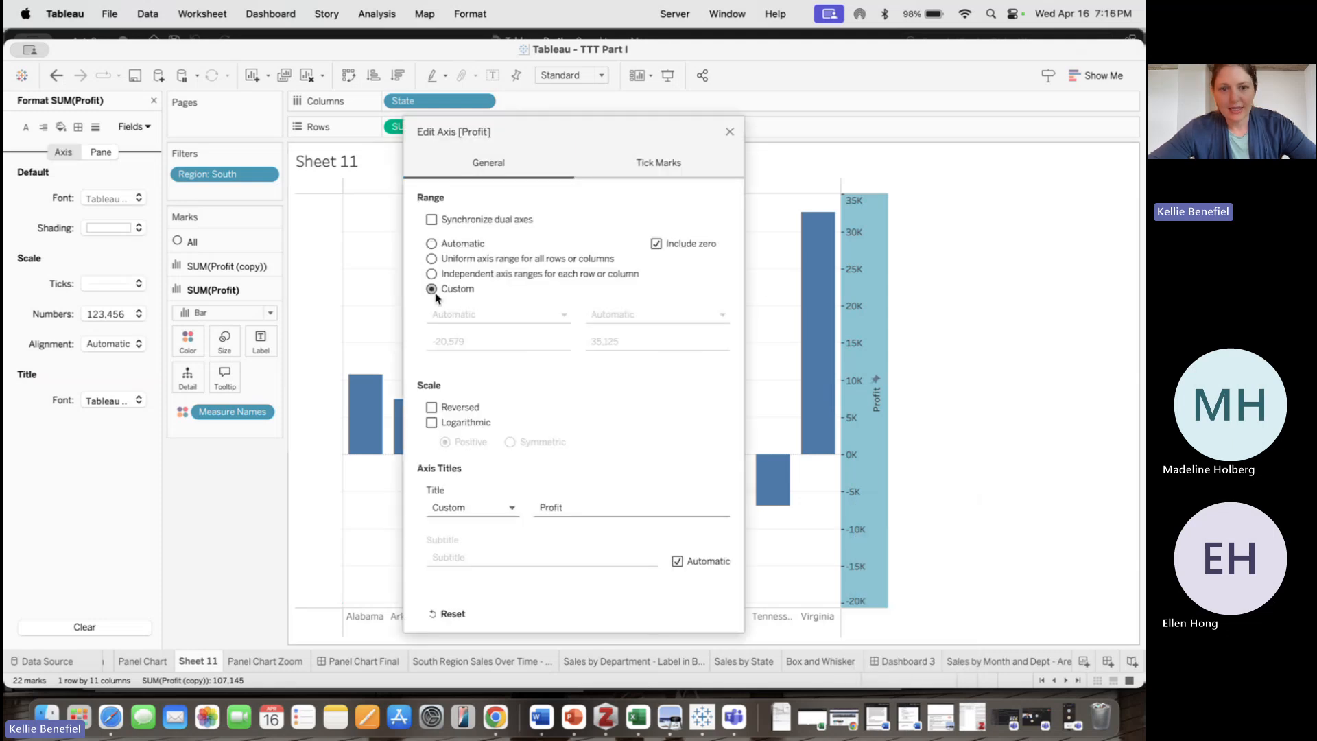
click(478, 340)
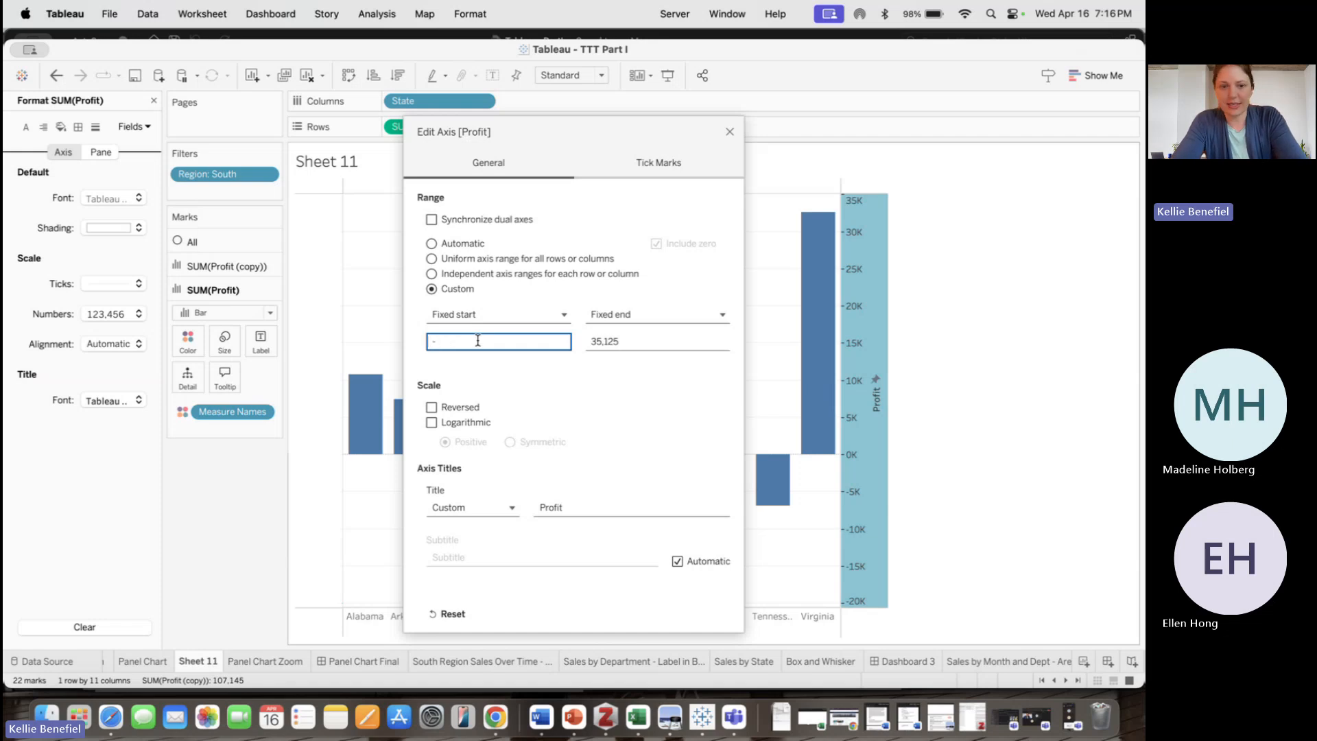
text(5000)
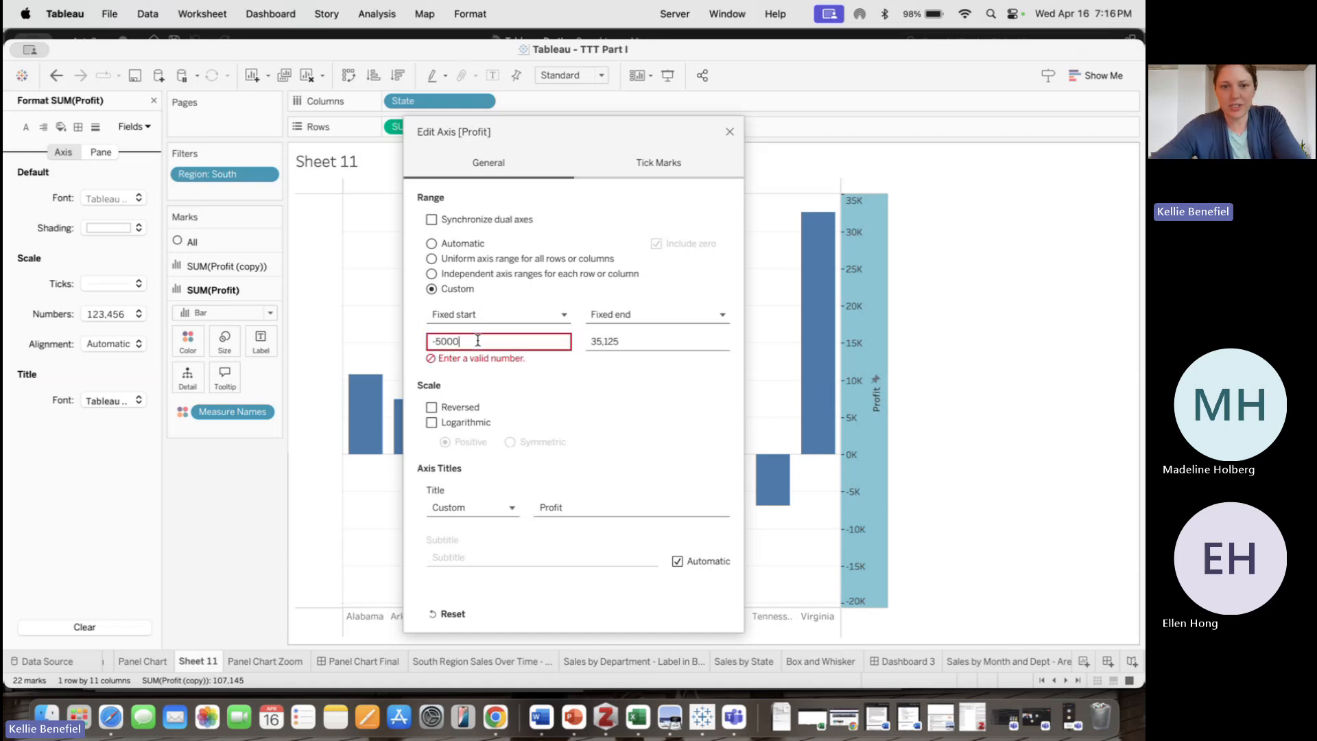
click(596, 340)
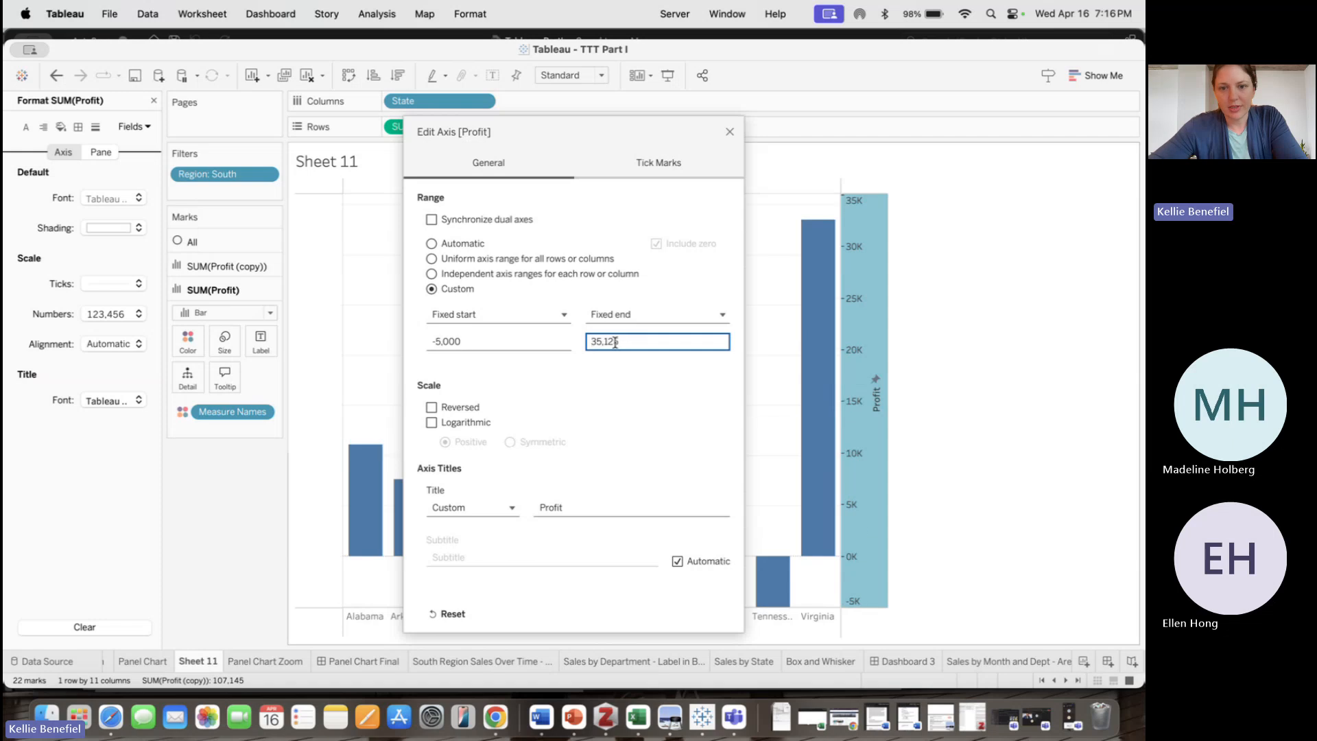
double_click(615, 341)
text(5000)
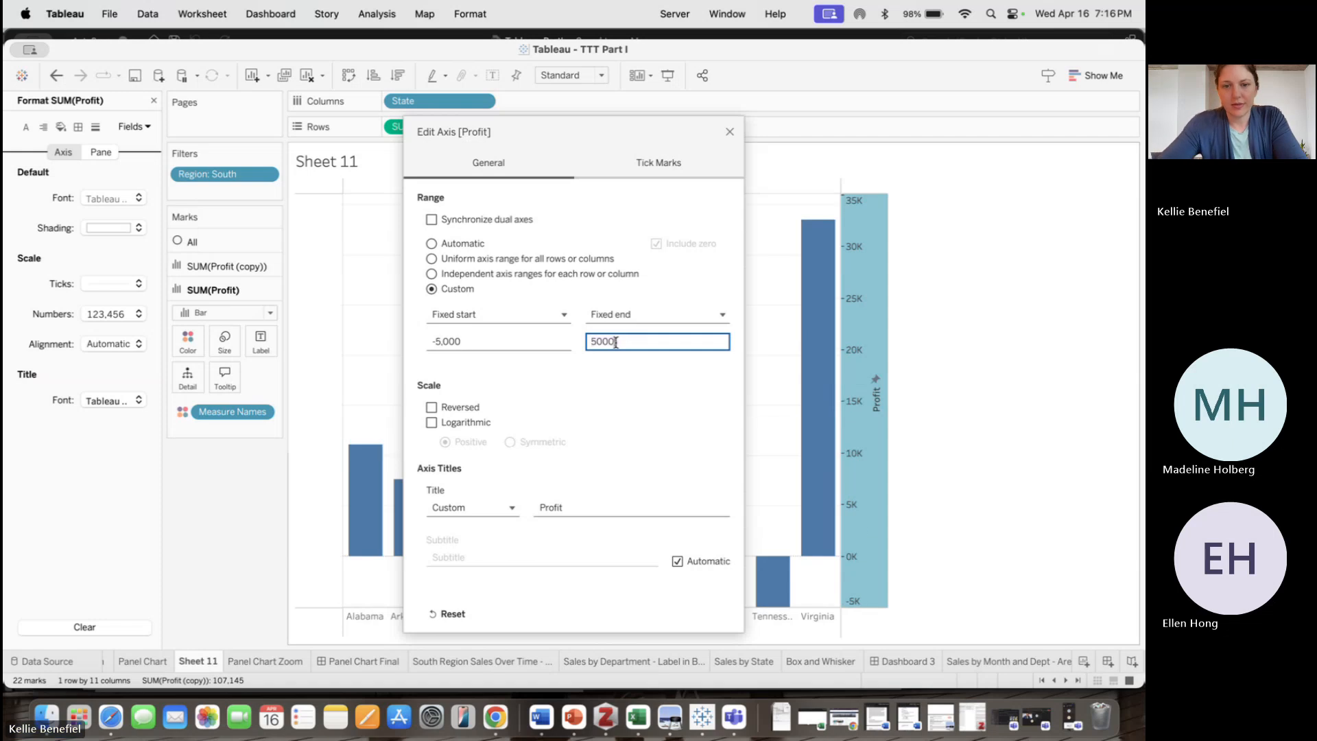
click(640, 390)
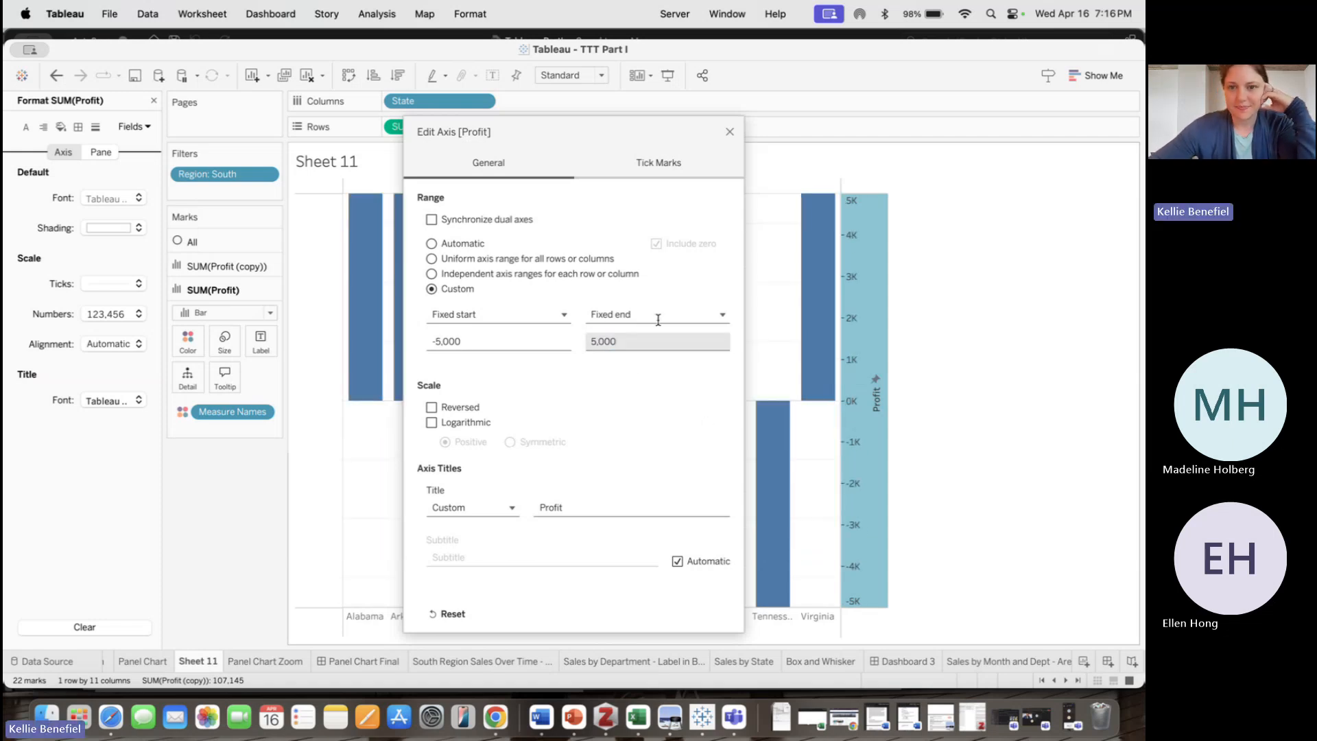
click(730, 131)
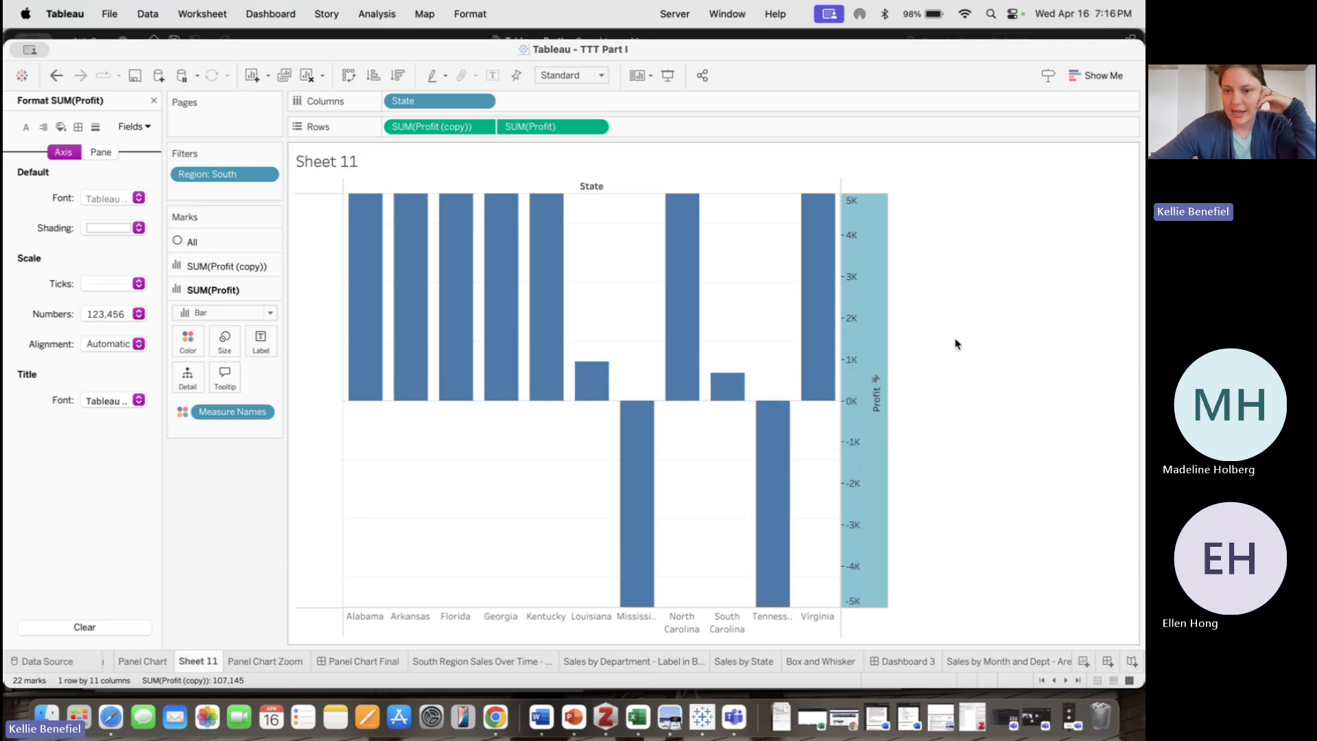
click(959, 362)
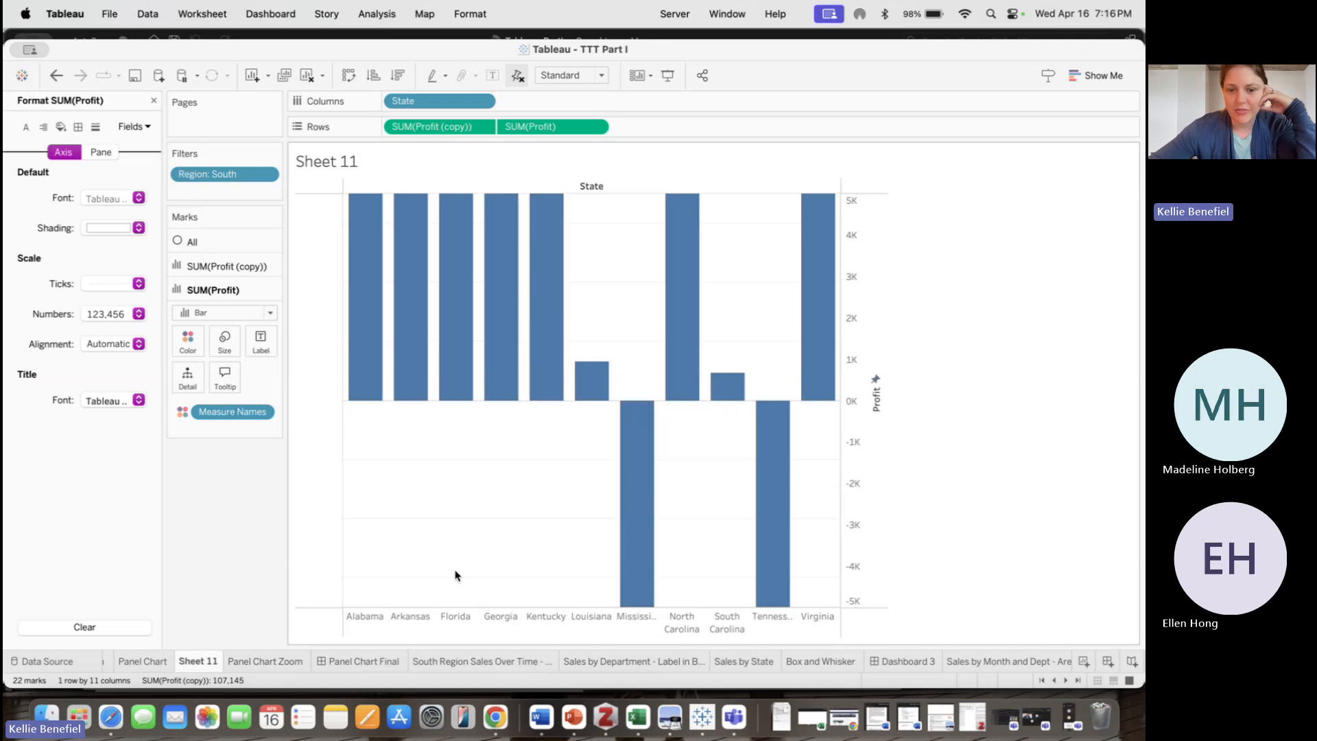
Review the Panel Chart Zoom sheet, then open the Panel Chart Final dashboard and collapse the format pane
click(266, 661)
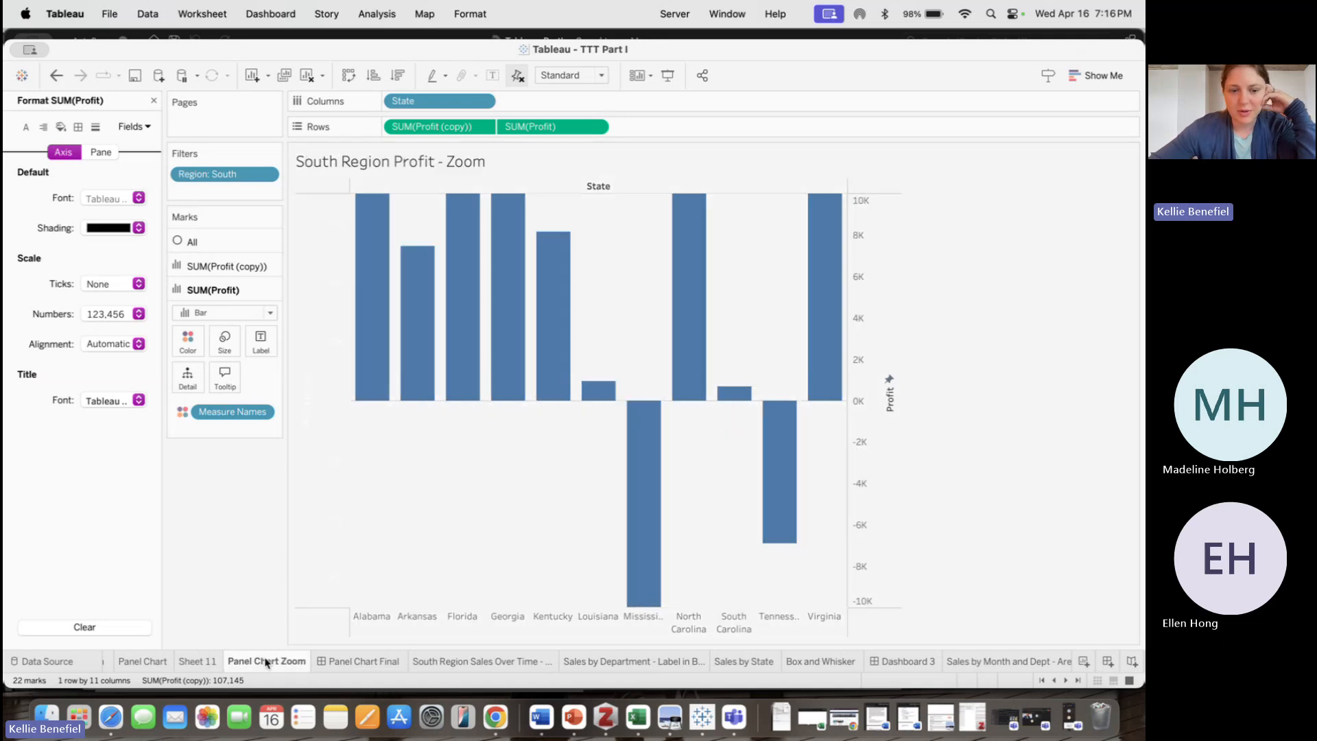
click(358, 662)
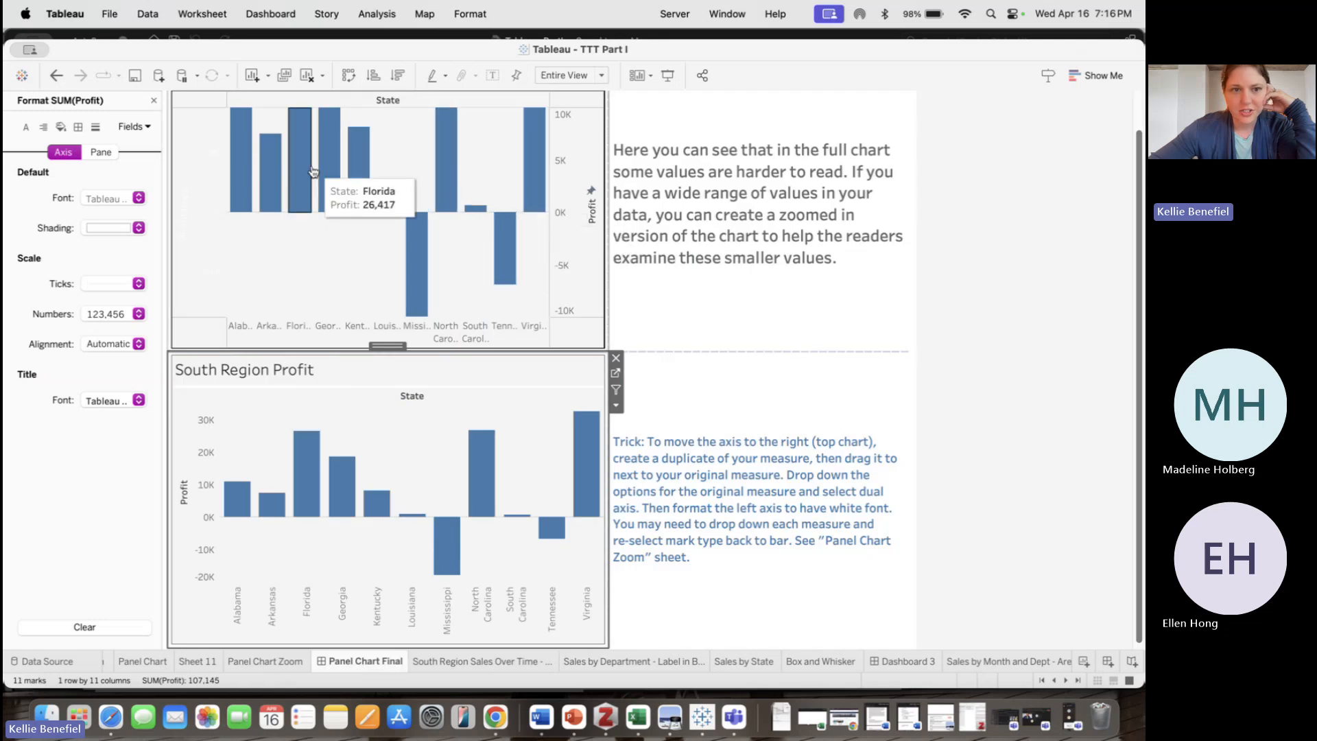
click(153, 100)
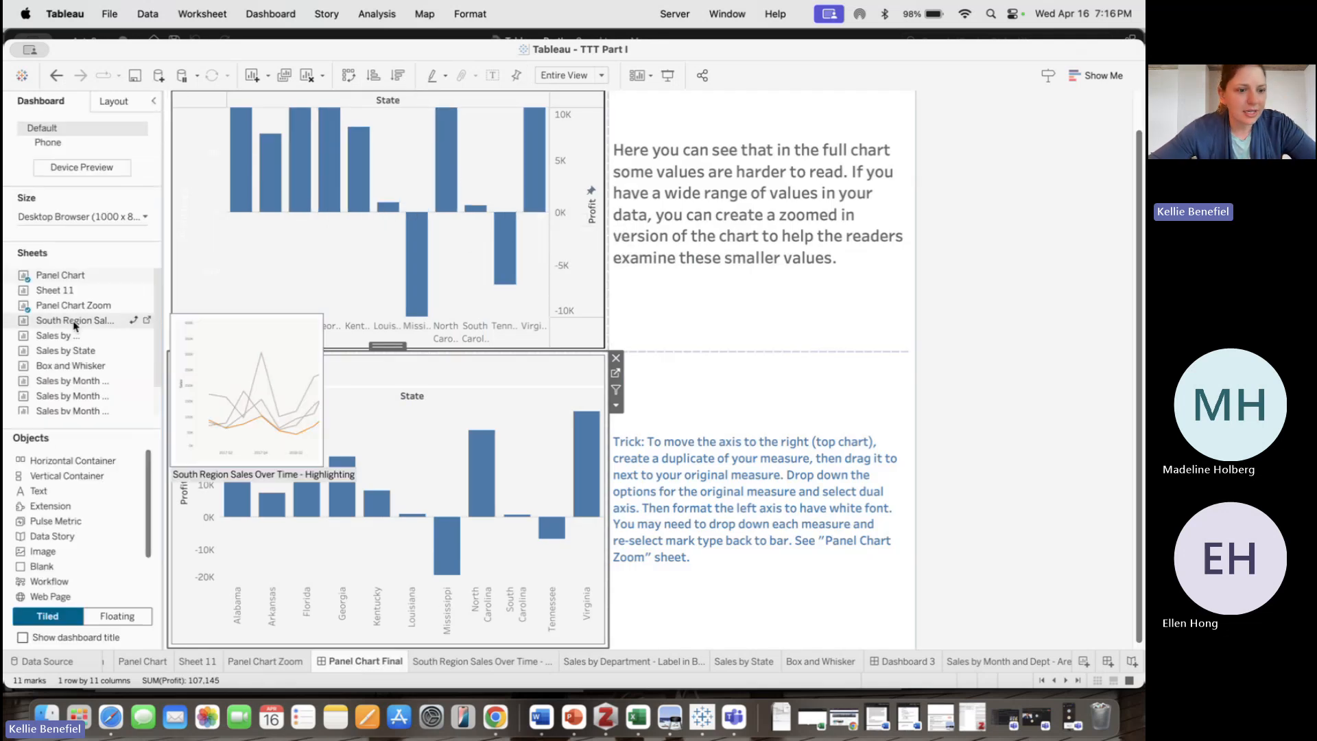
Replace the dashboard's top zoomed chart with Sheet 11
right_click(279, 104)
click(263, 107)
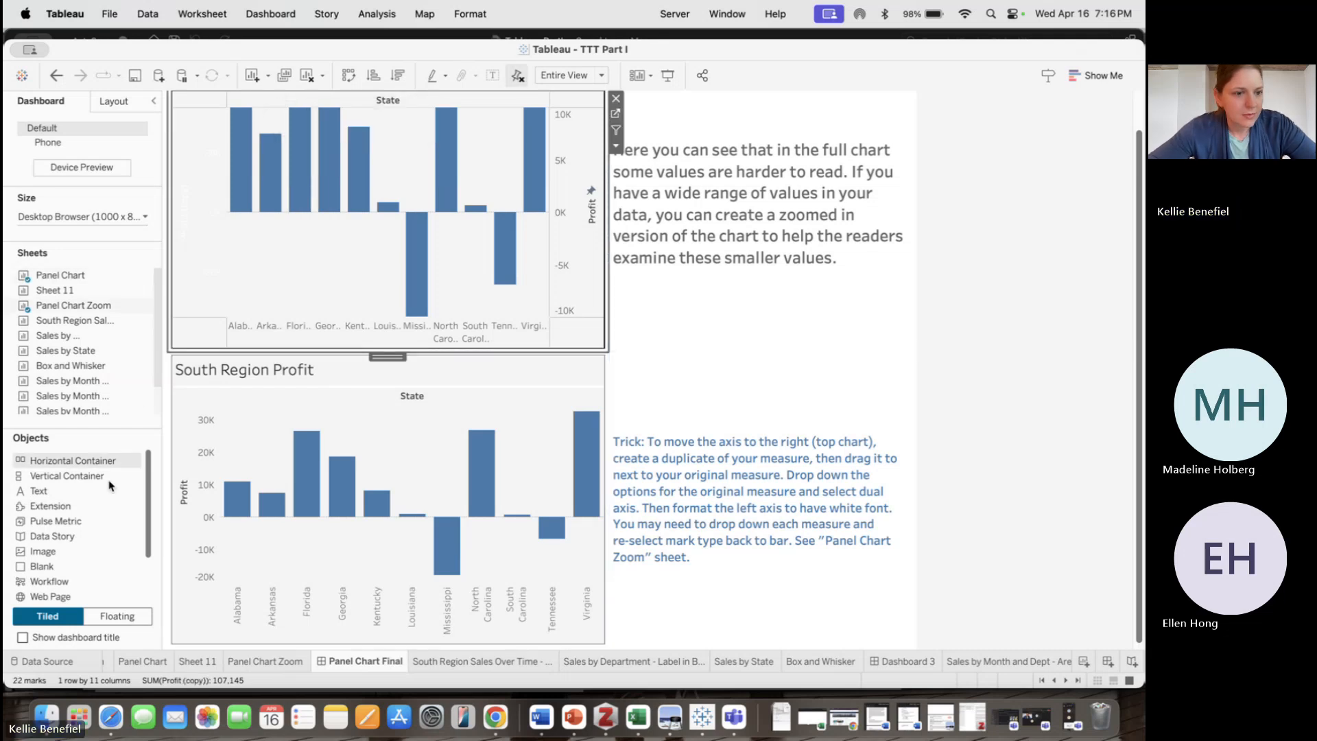
mouse_move(88, 356)
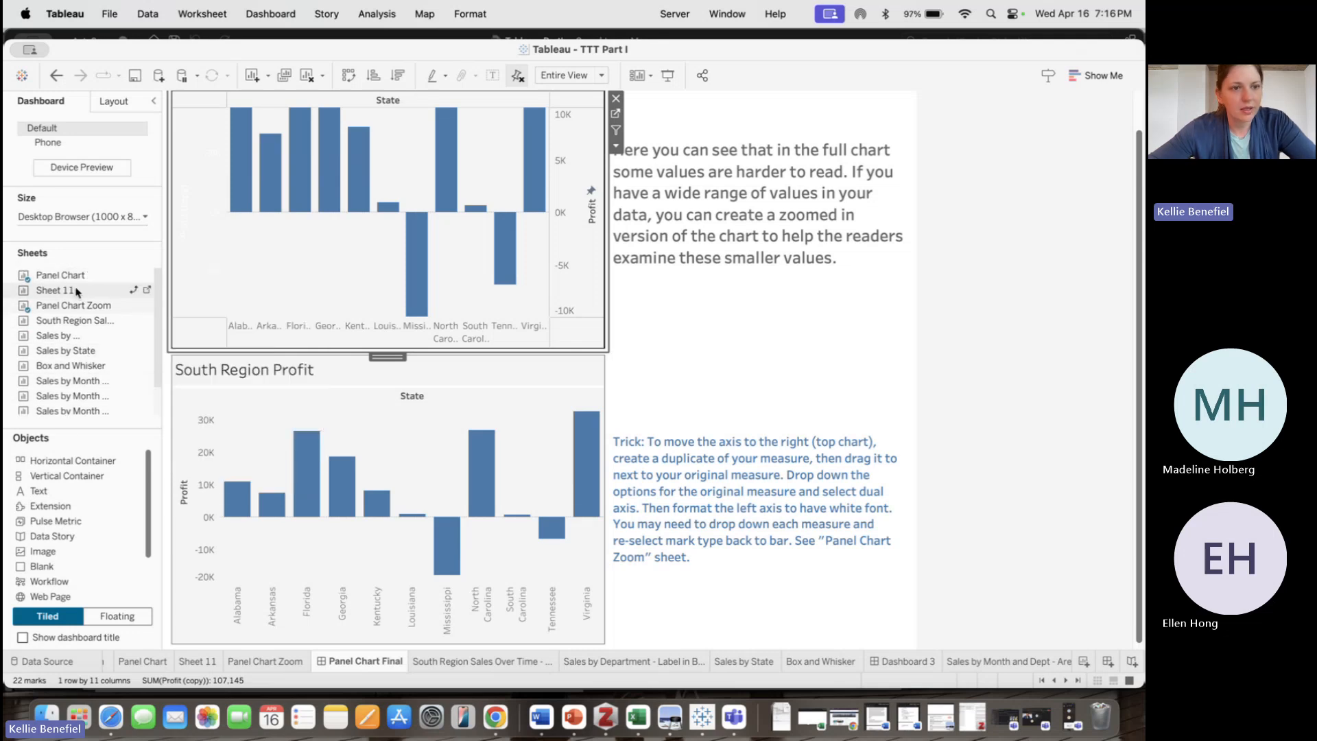
drag(145, 269, 382, 250)
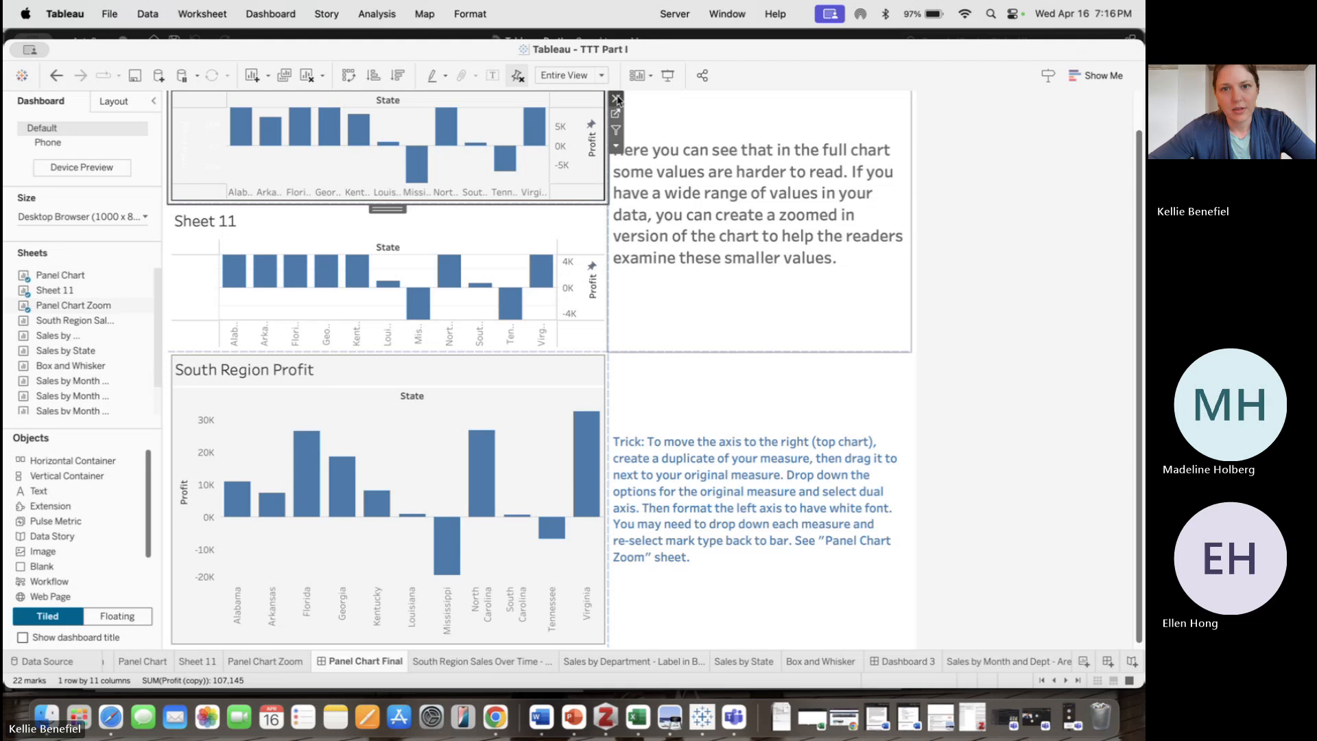
click(615, 99)
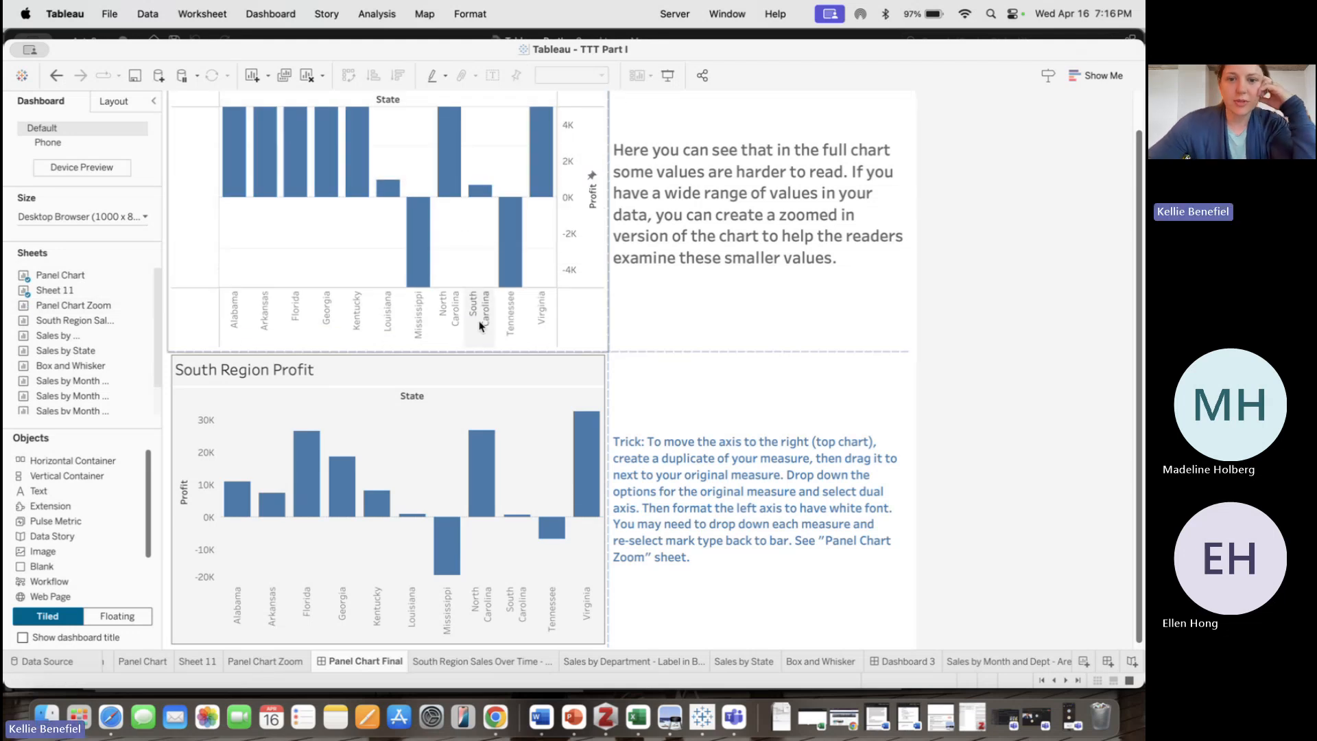
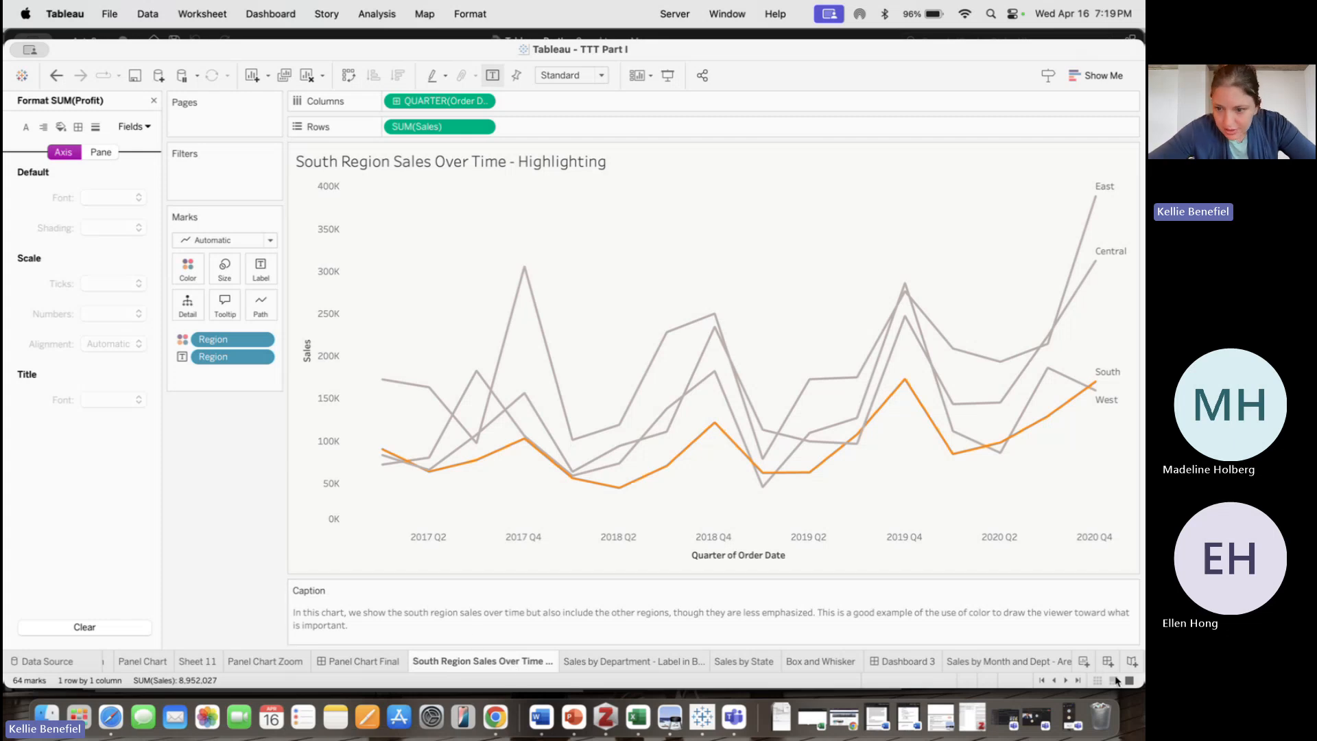
Duplicate the South Region Sales Over Time - Highlighting sheet and clear everything from the copy
right_click(501, 661)
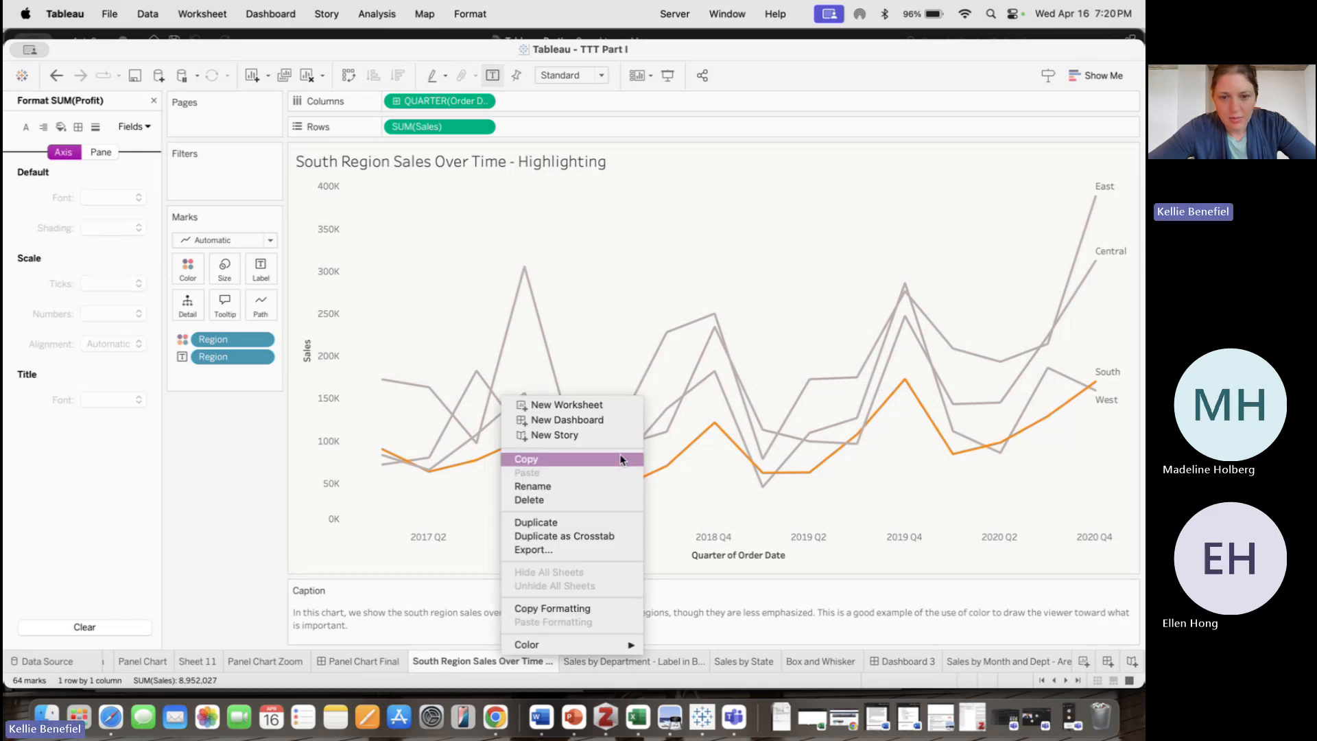
click(604, 524)
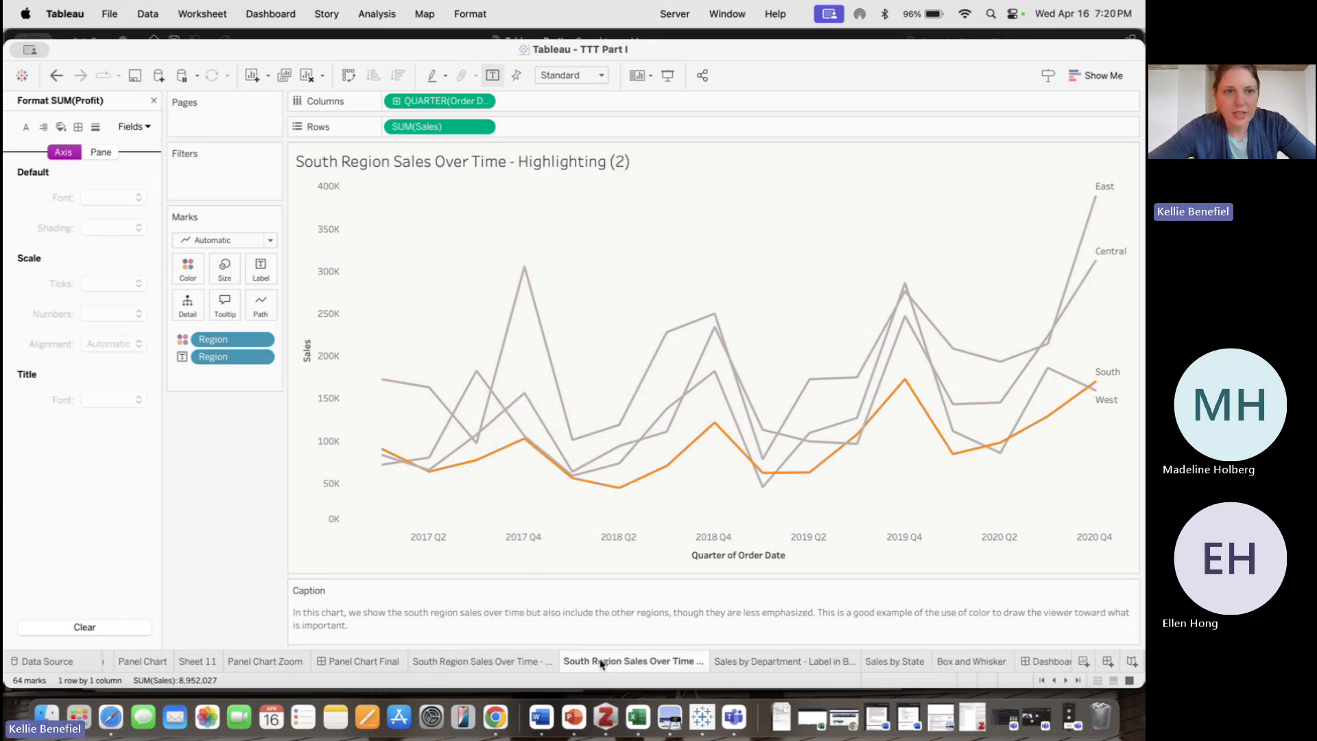
click(142, 13)
mouse_move(181, 13)
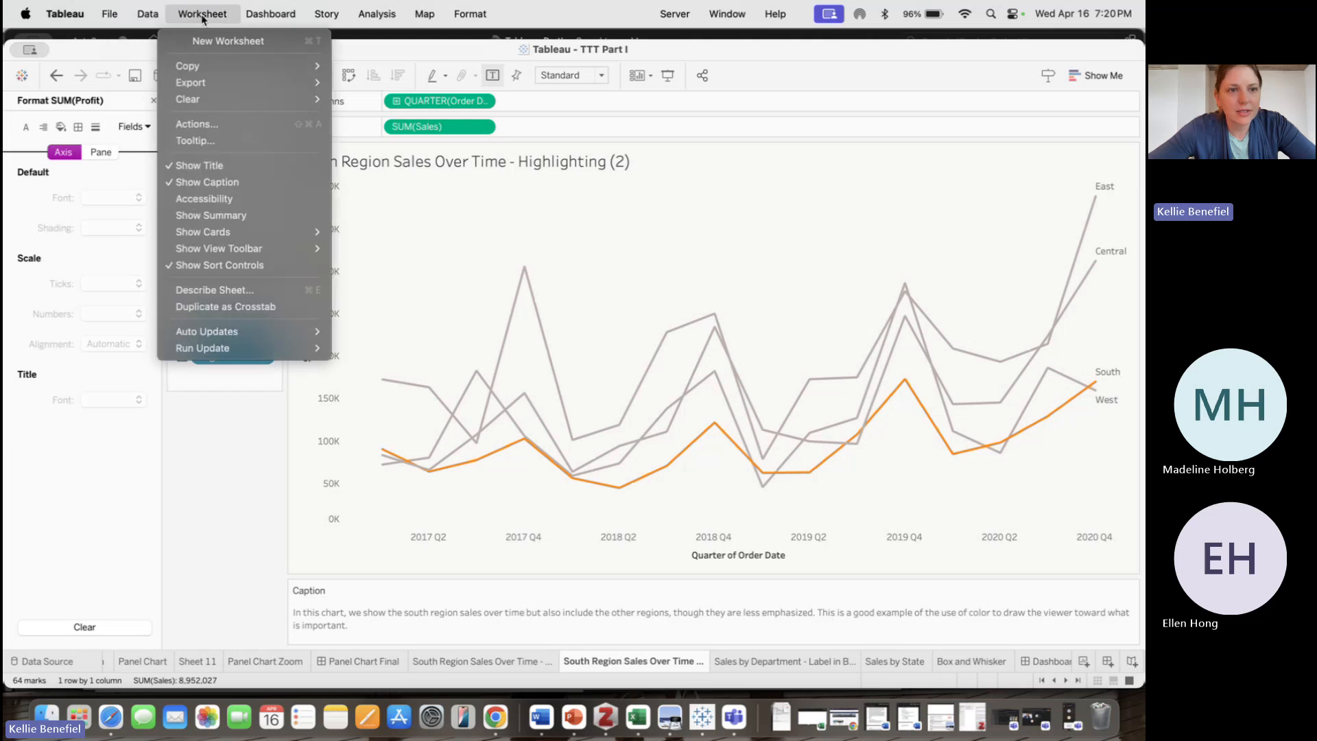
mouse_move(243, 100)
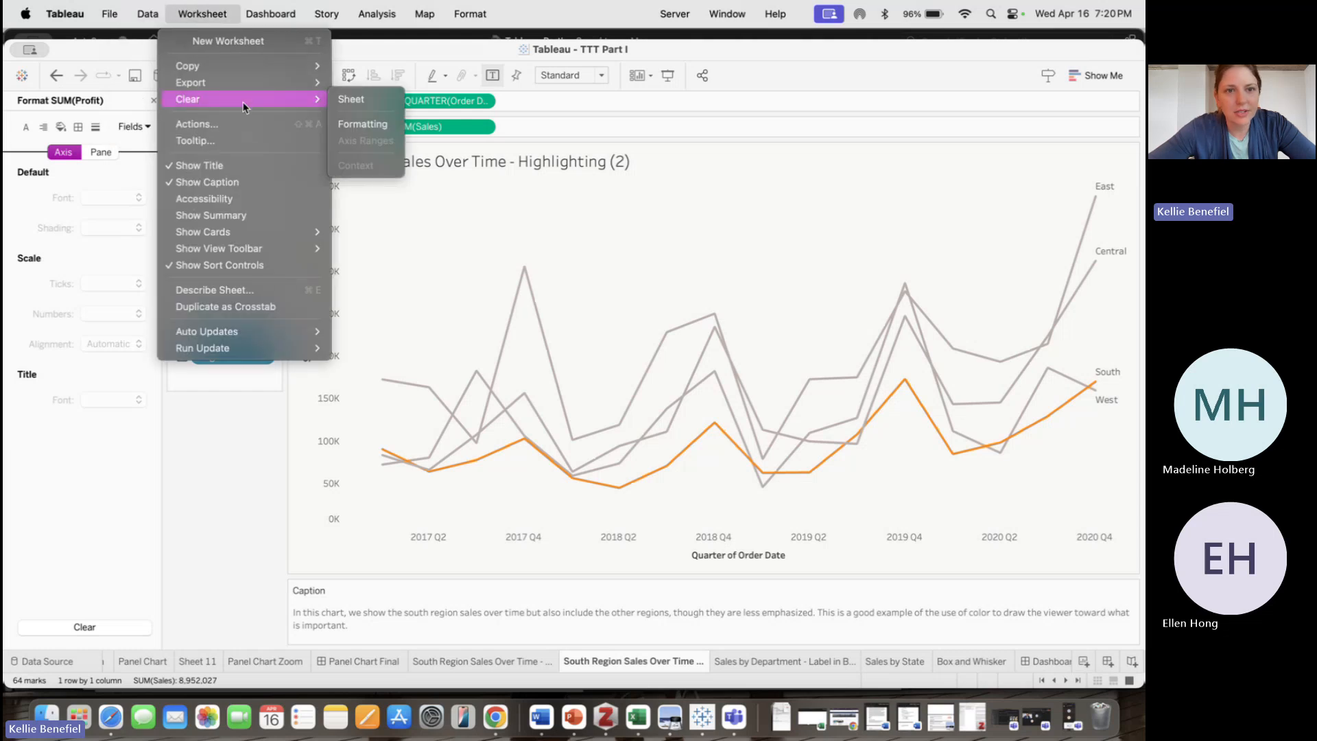
click(362, 102)
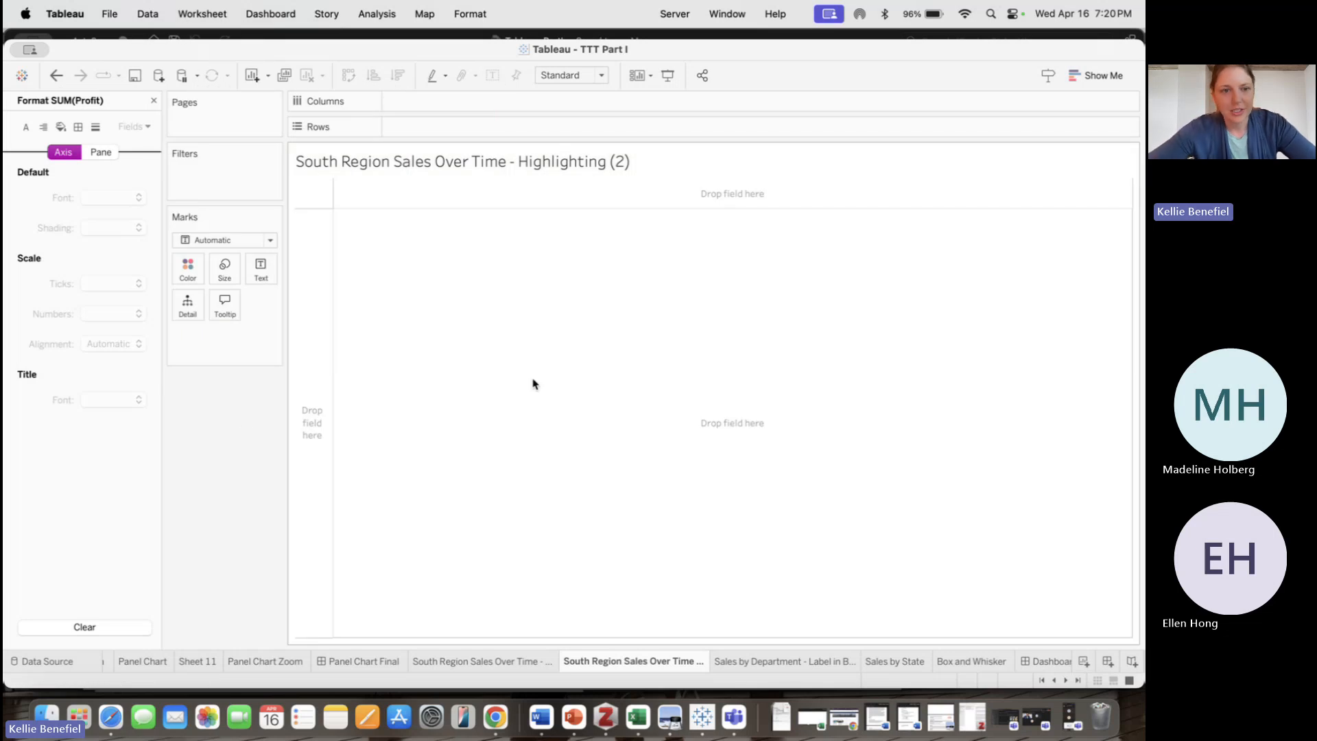
Review the original highlighting chart, then return to the cleared copy
click(499, 662)
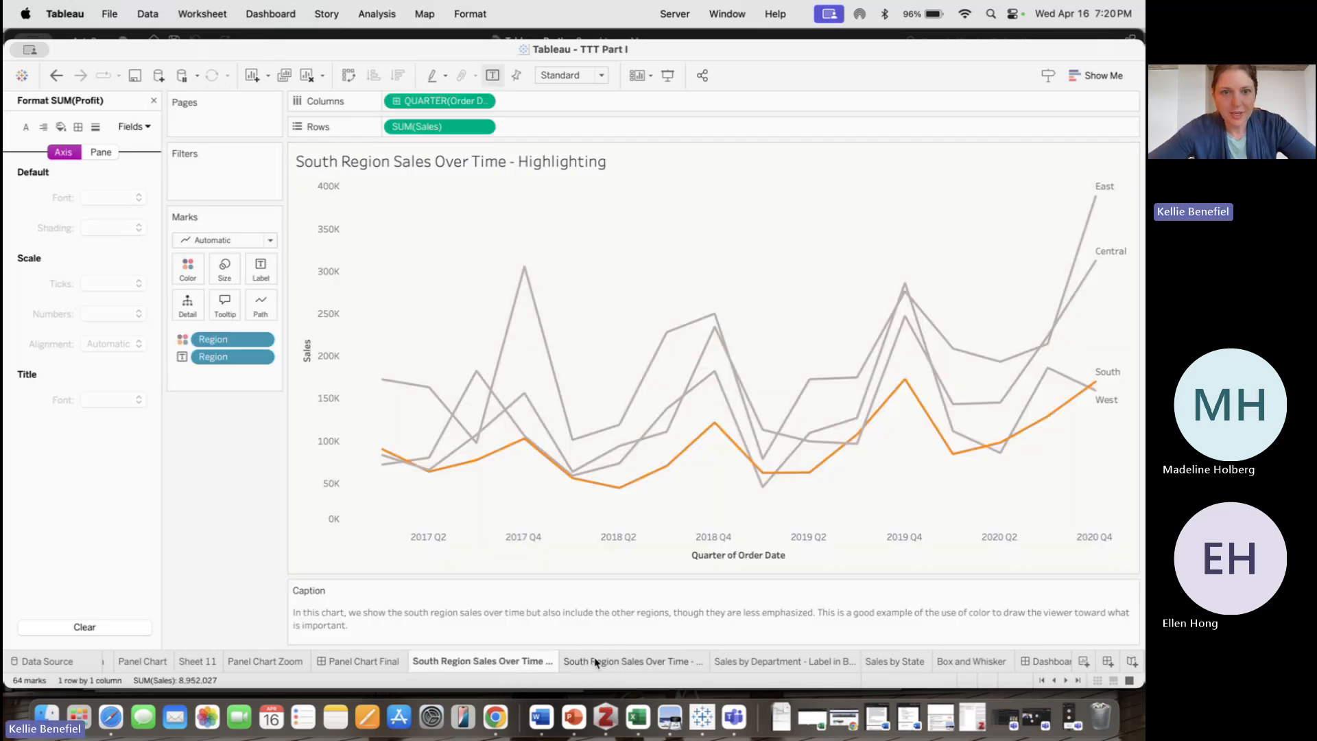
mouse_move(593, 661)
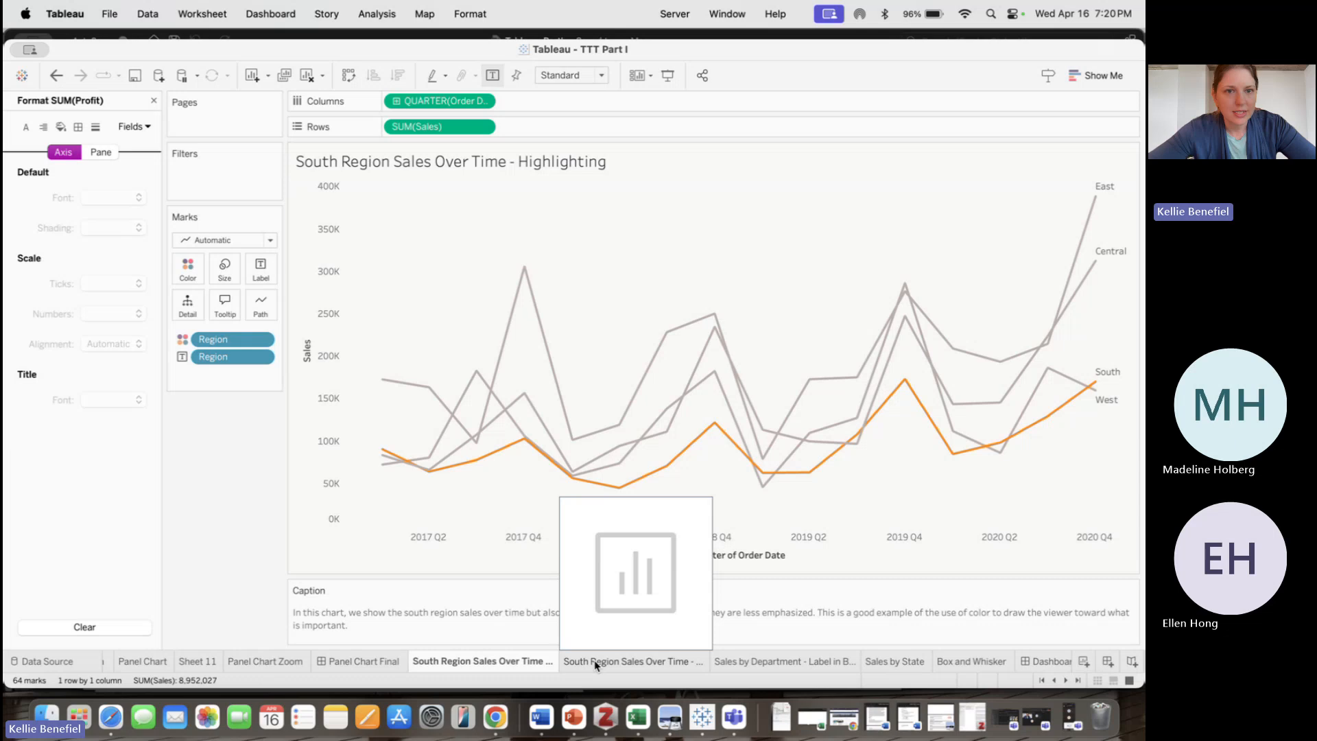
click(596, 661)
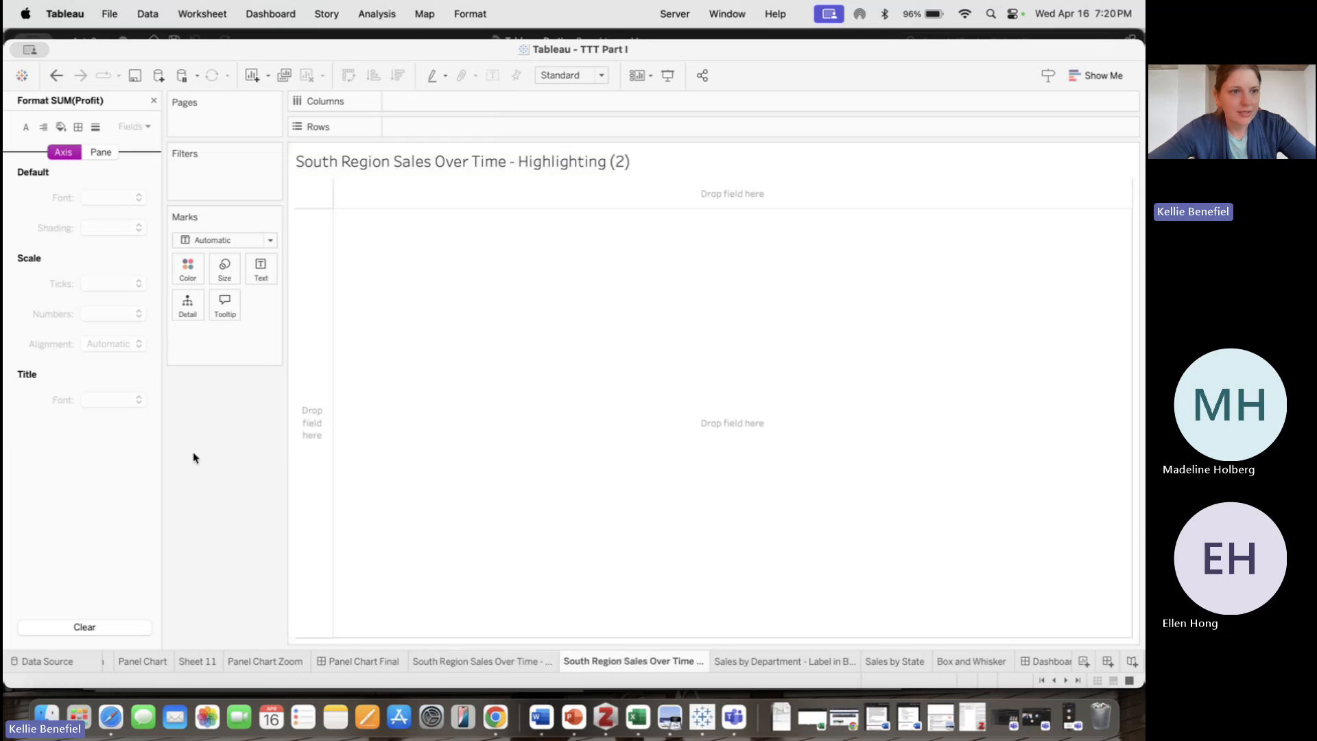
Build a line chart with continuous quarters of Order Date on Columns and Sales on Rows
click(153, 101)
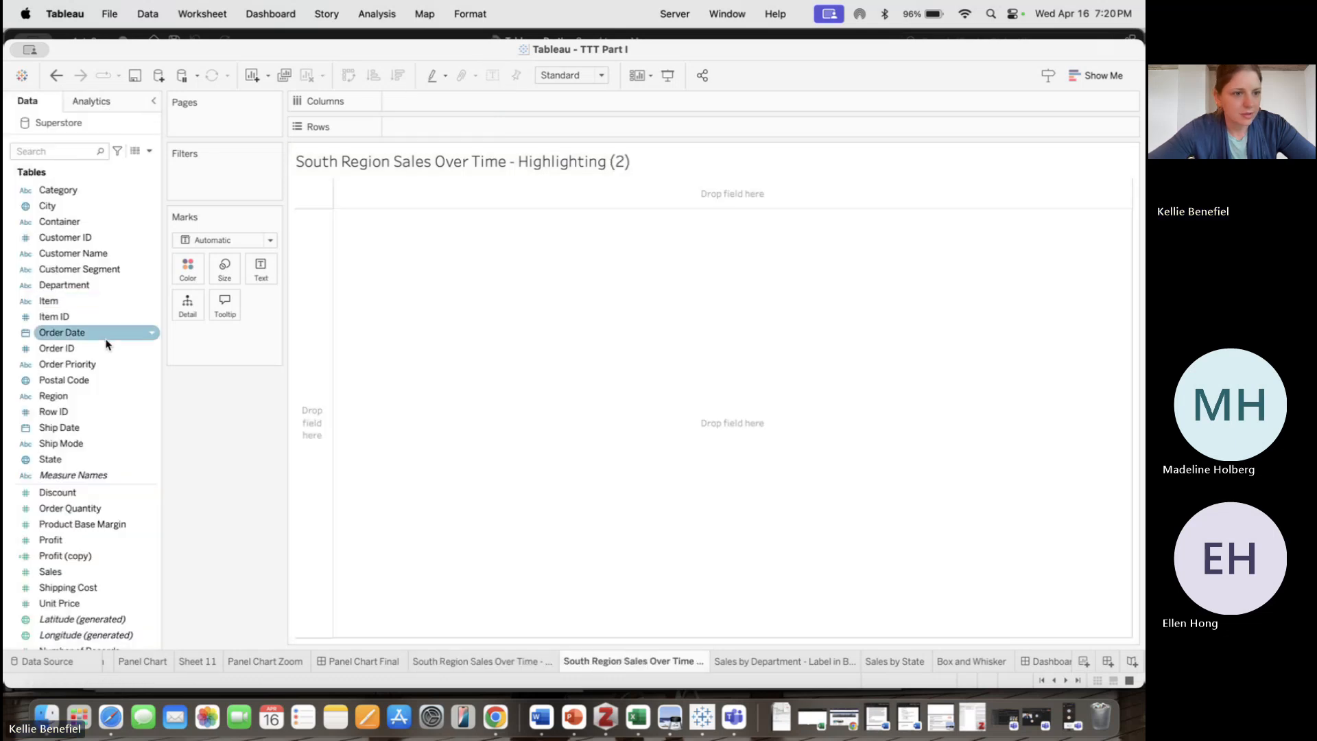
drag(61, 332, 464, 105)
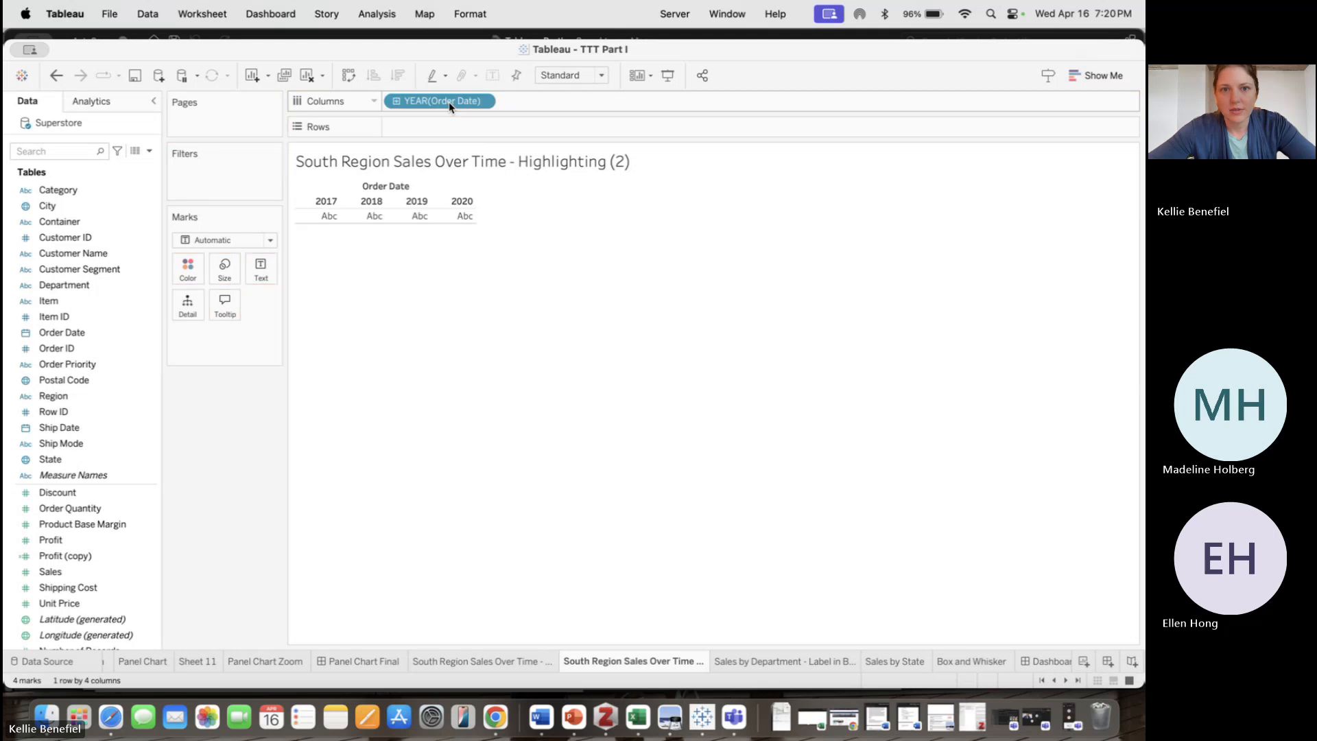
click(483, 101)
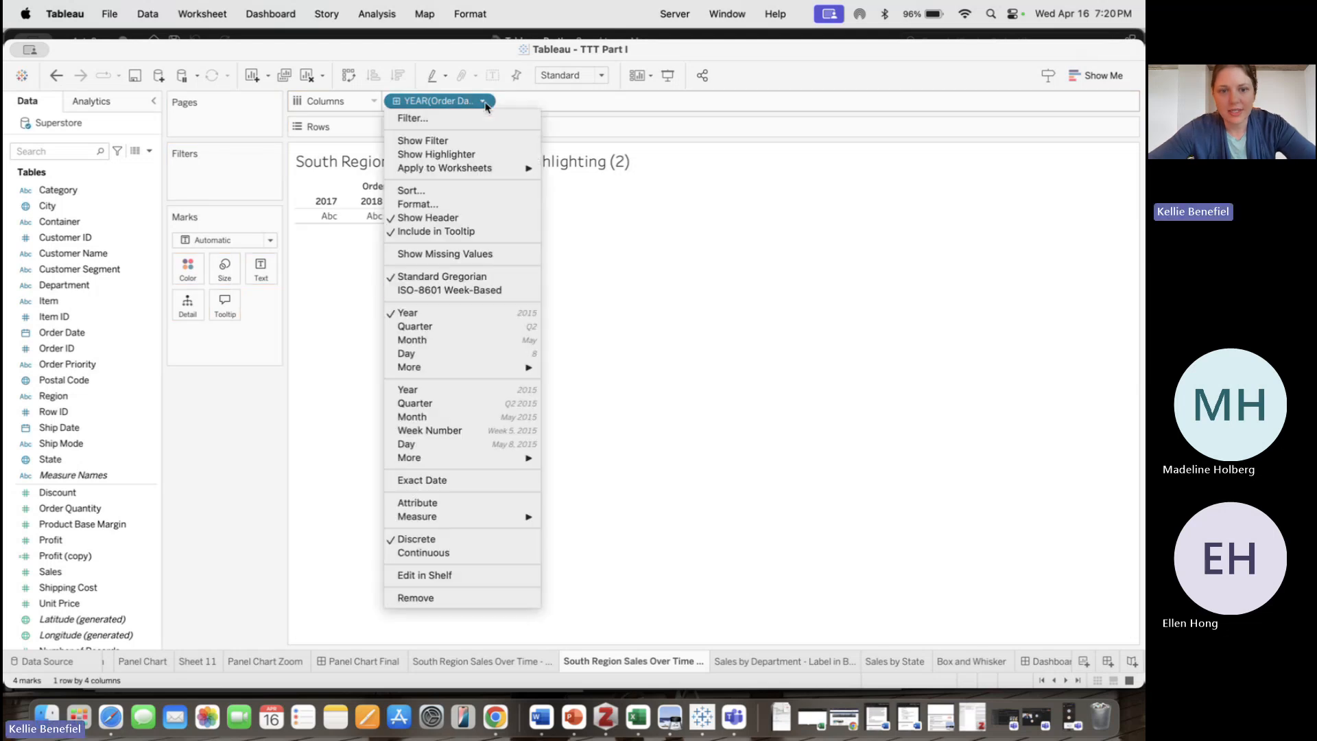
click(483, 405)
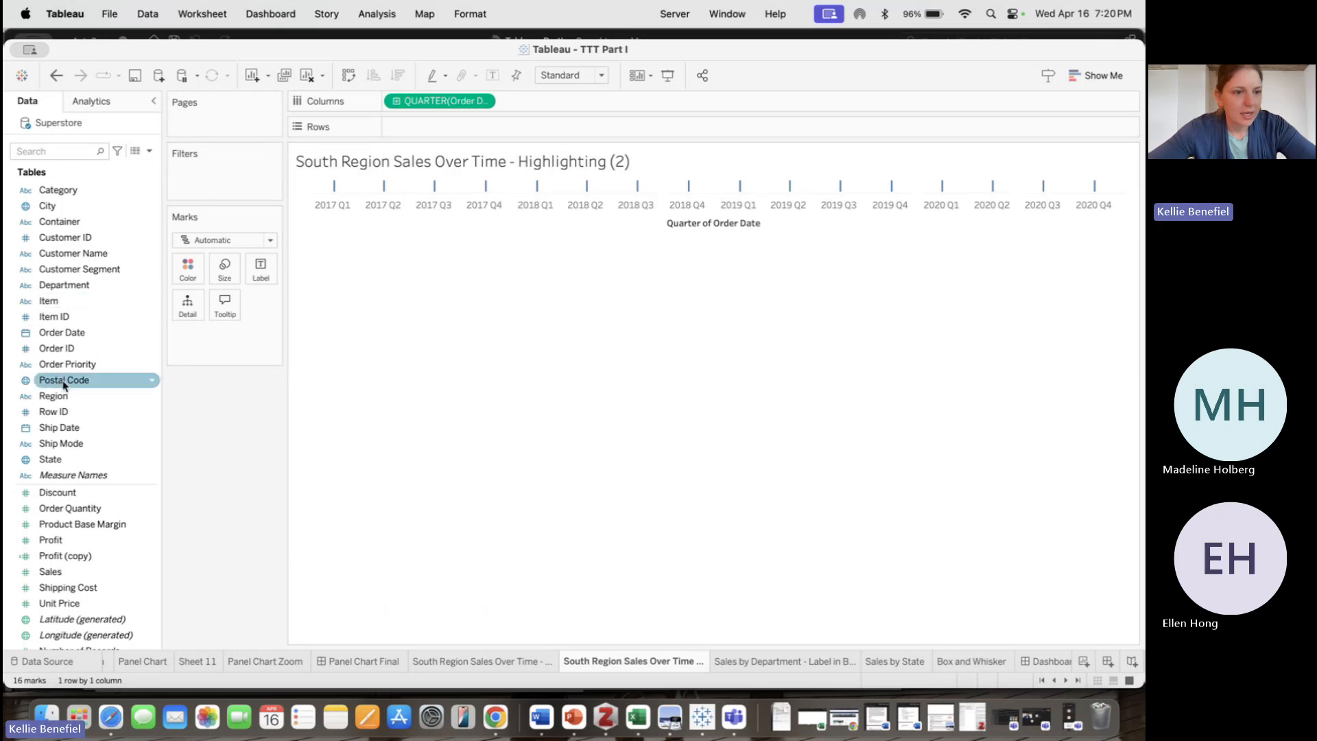
drag(79, 578, 453, 127)
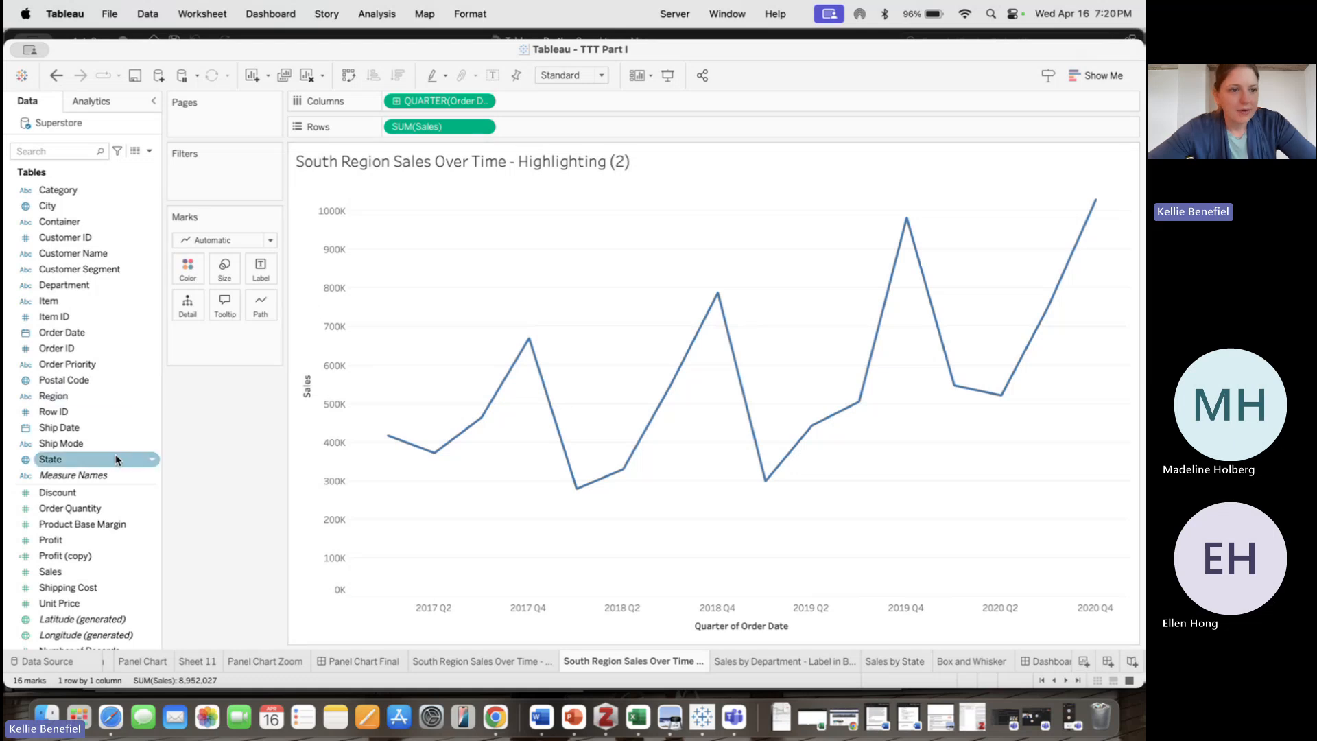
Add Region to Color so each region gets its own line
drag(87, 396, 191, 268)
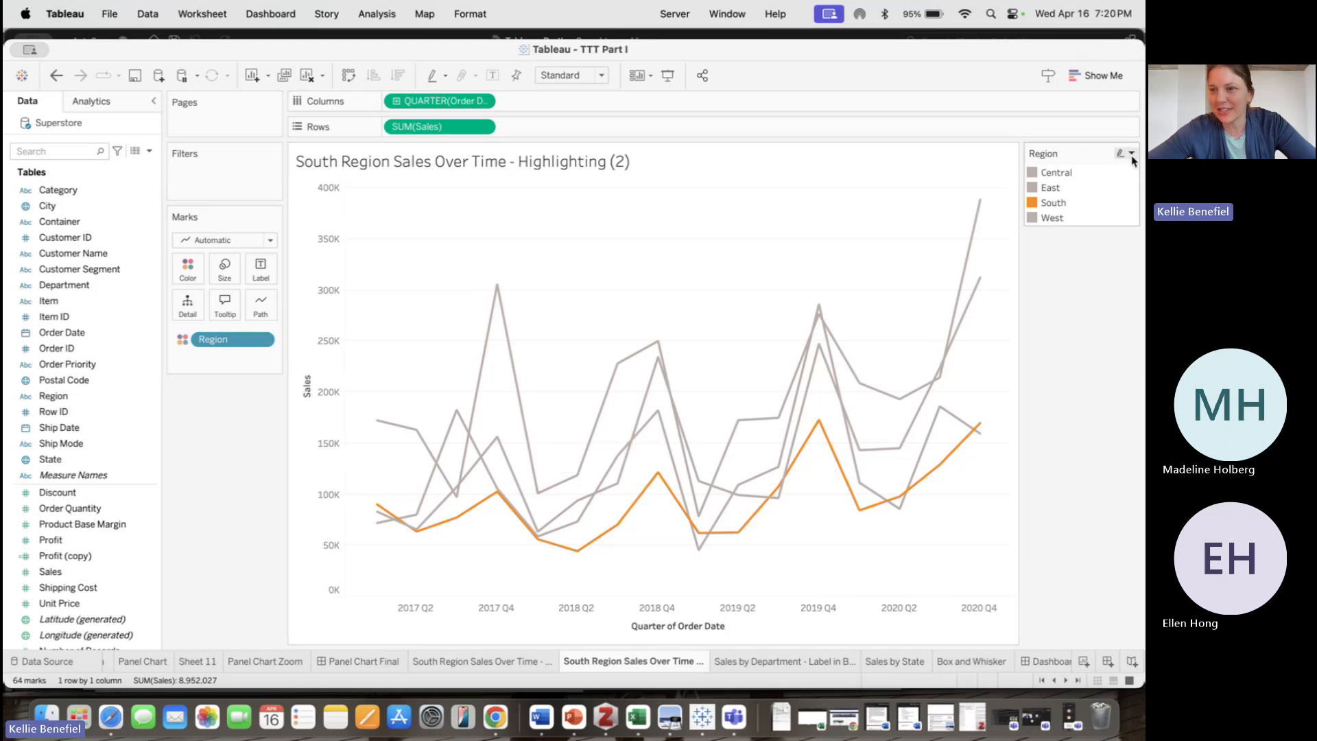
Edit the Region colors: Central blue, East purple and West green, keeping South orange
click(1131, 153)
click(1097, 166)
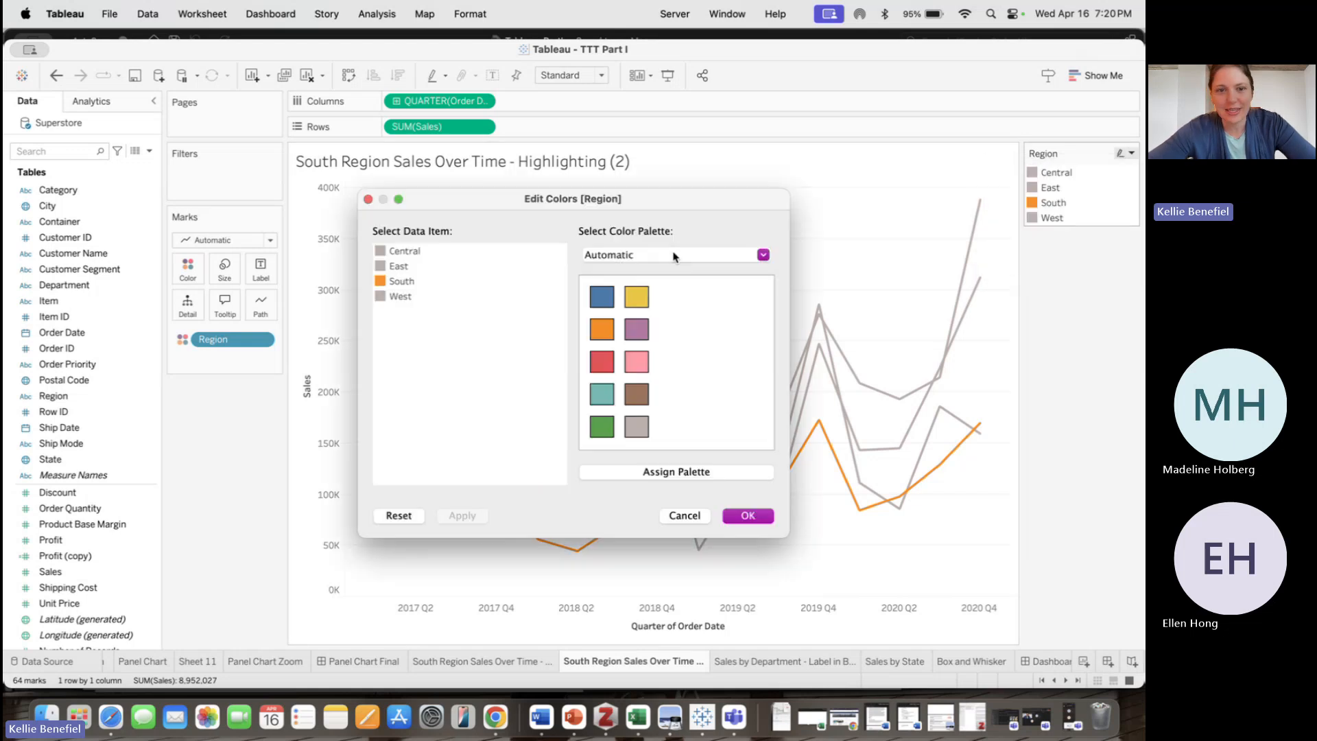
click(406, 253)
click(601, 296)
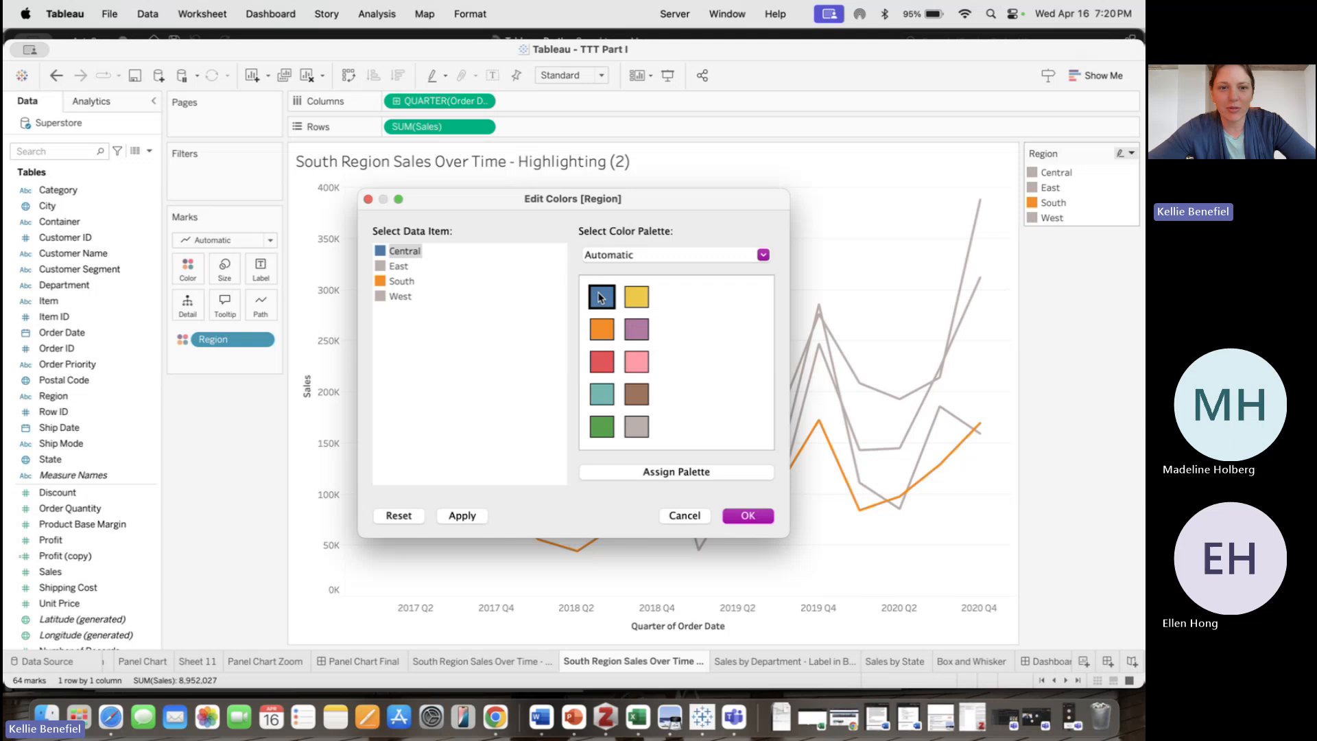
click(396, 267)
click(610, 328)
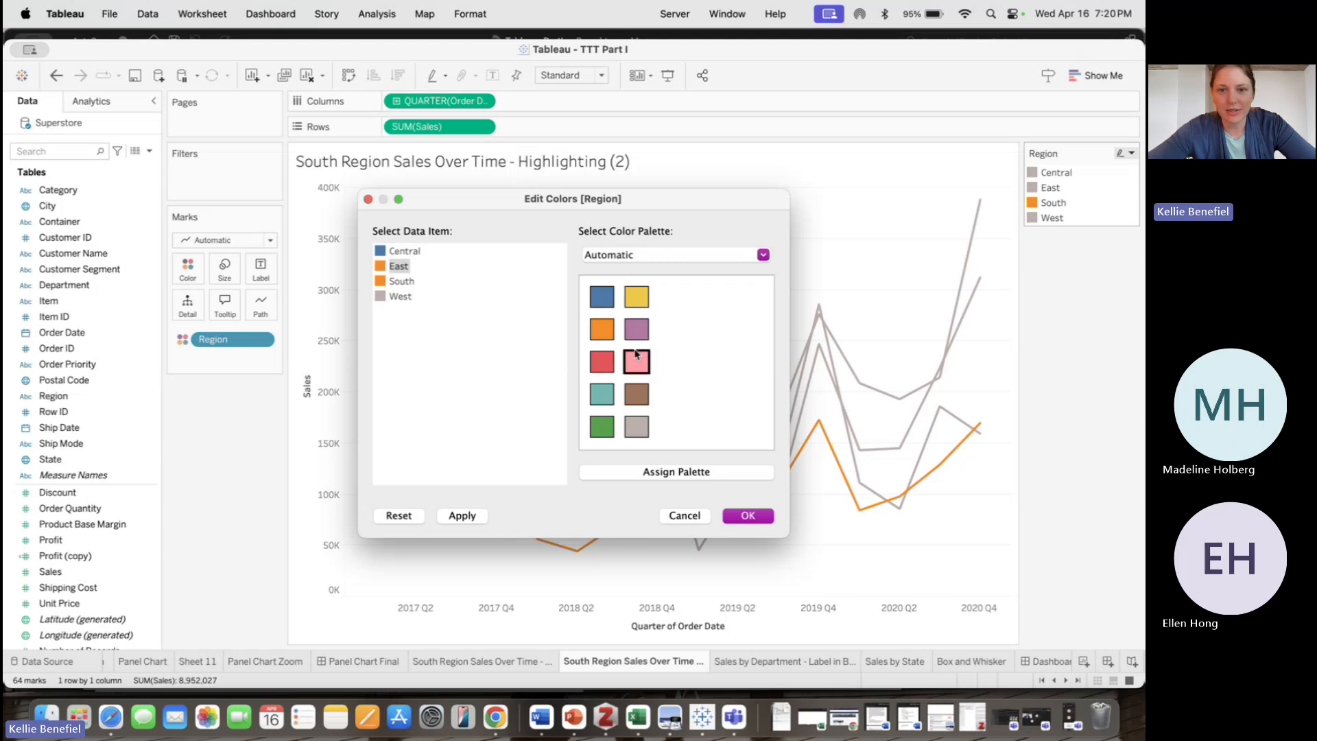
click(637, 326)
click(400, 298)
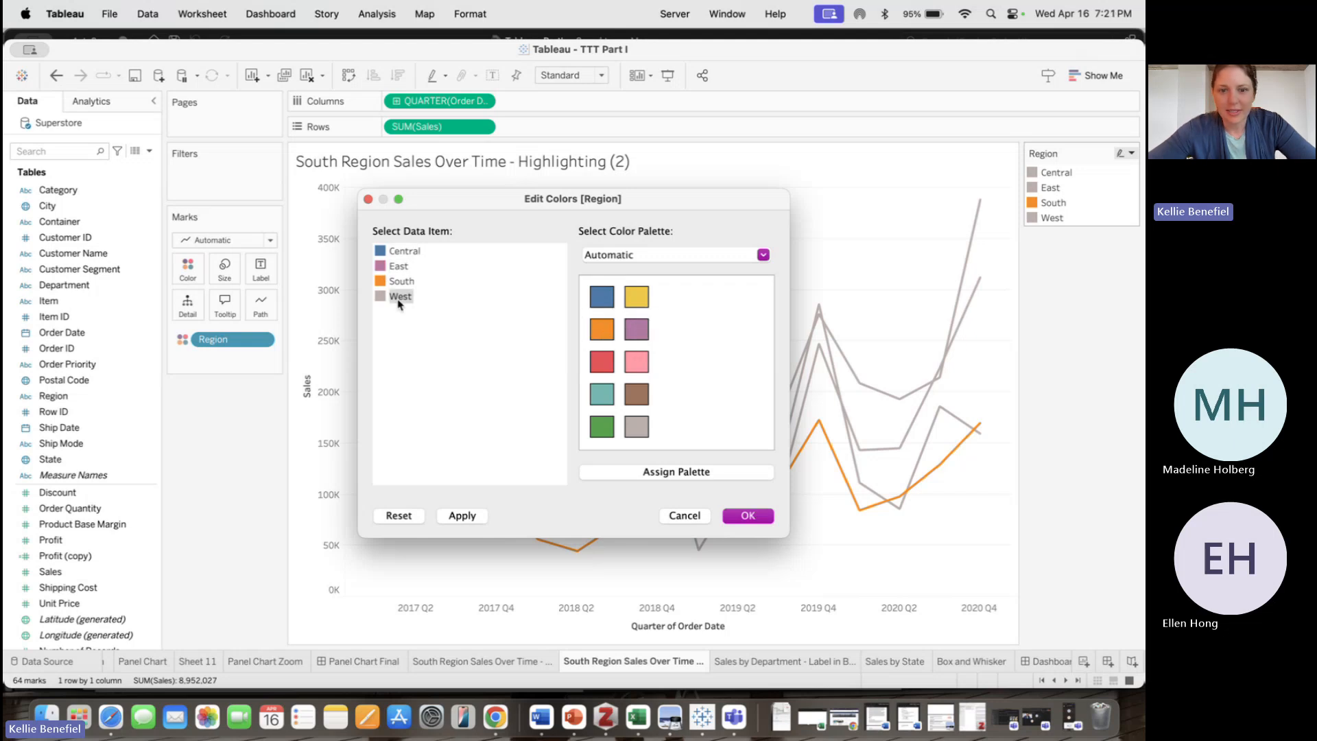
click(601, 422)
click(749, 516)
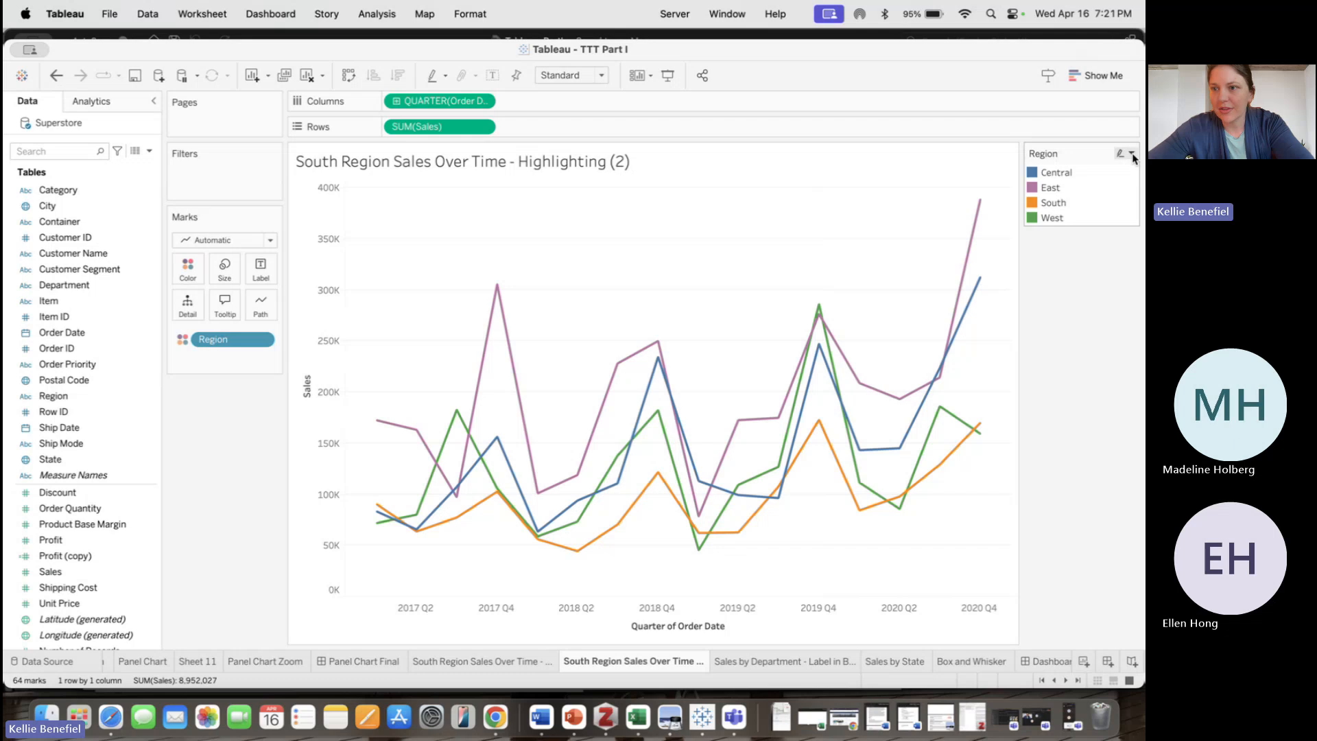
Recolor Central, East and West gray and South pink in the Region color editor
click(1132, 155)
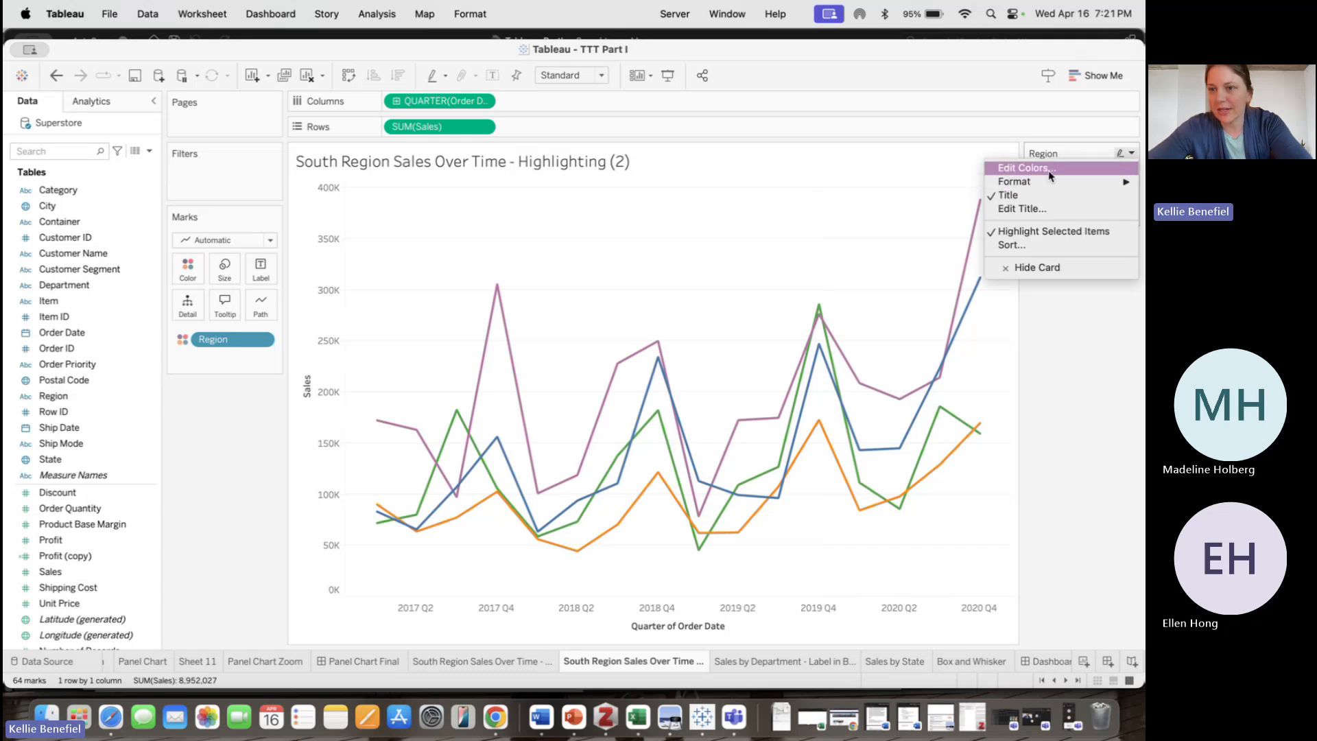
click(1048, 172)
click(379, 255)
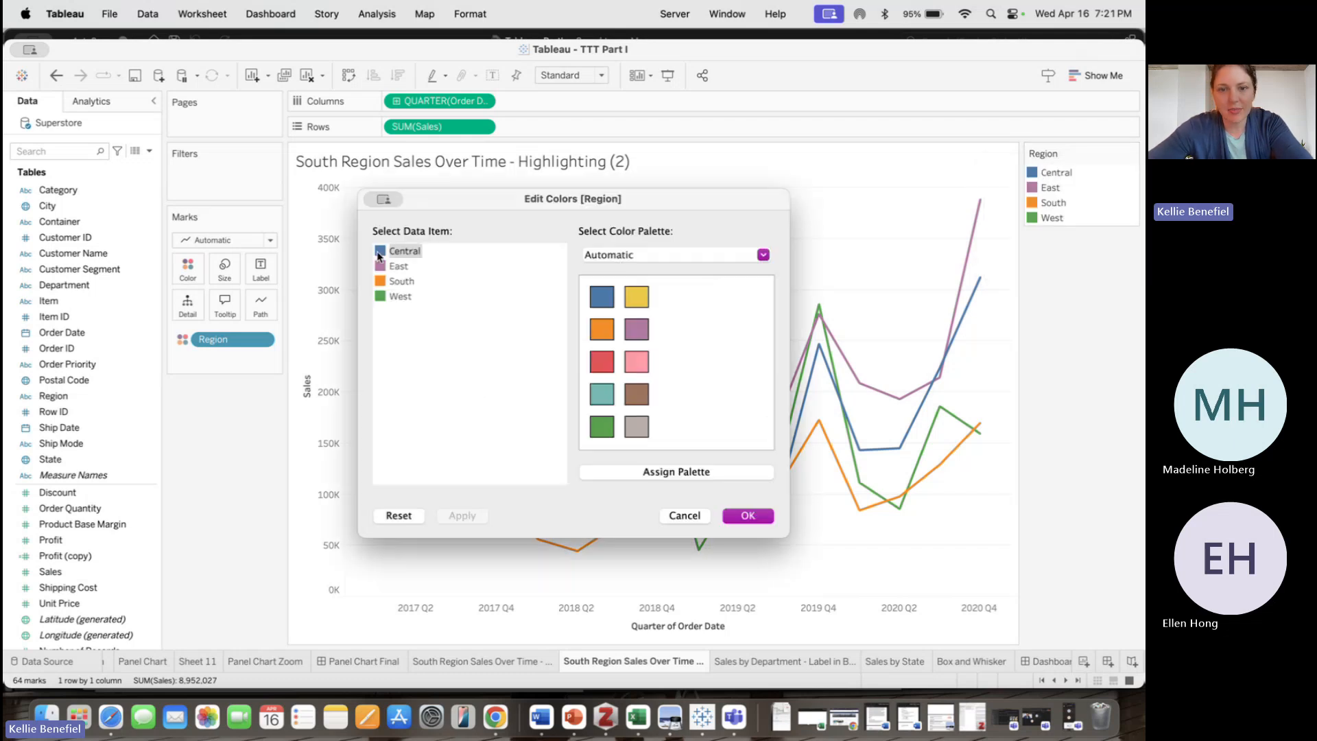
click(639, 413)
click(398, 266)
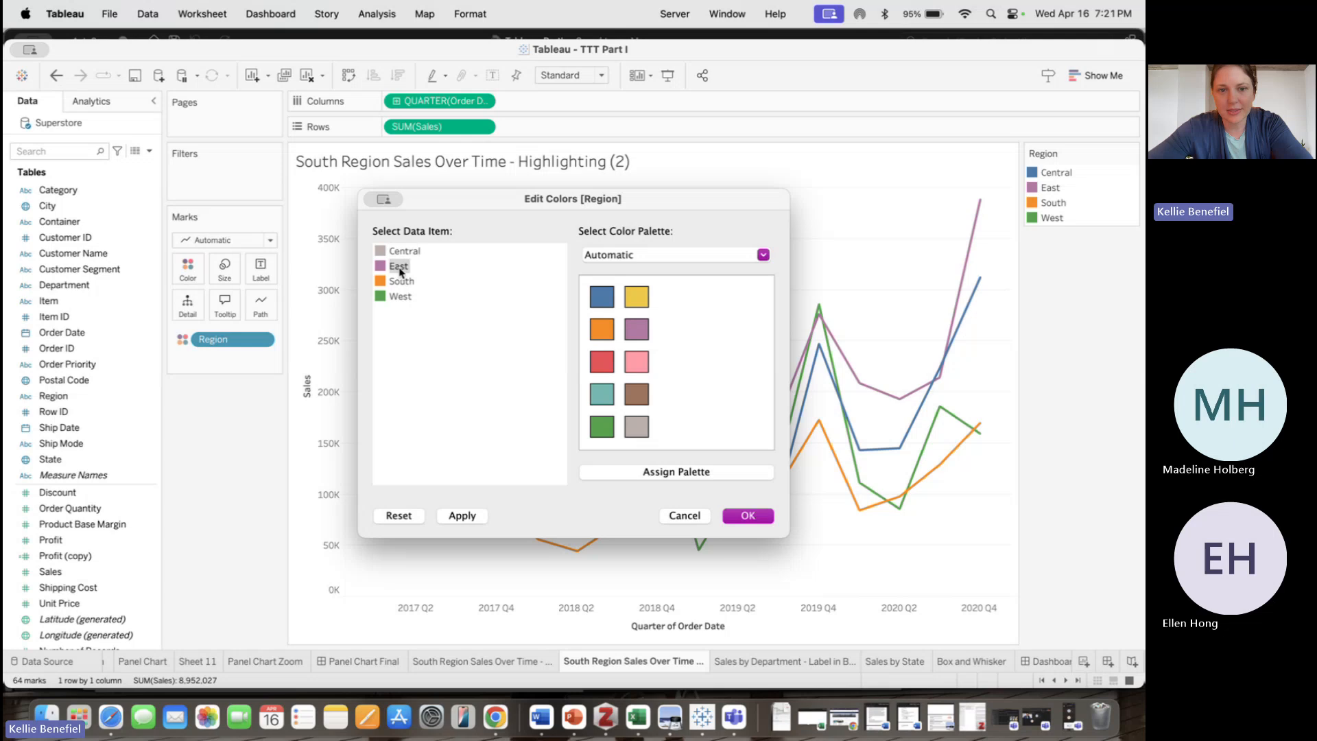
click(401, 296)
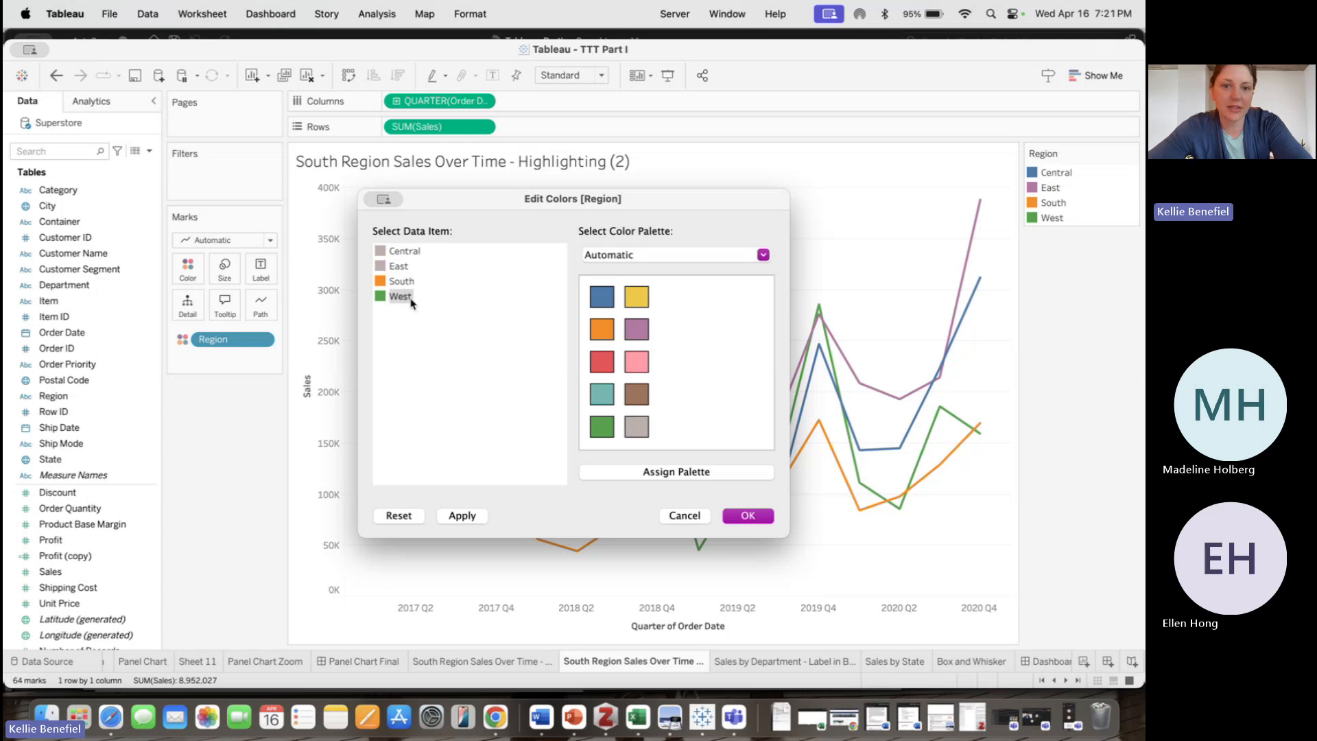
click(439, 288)
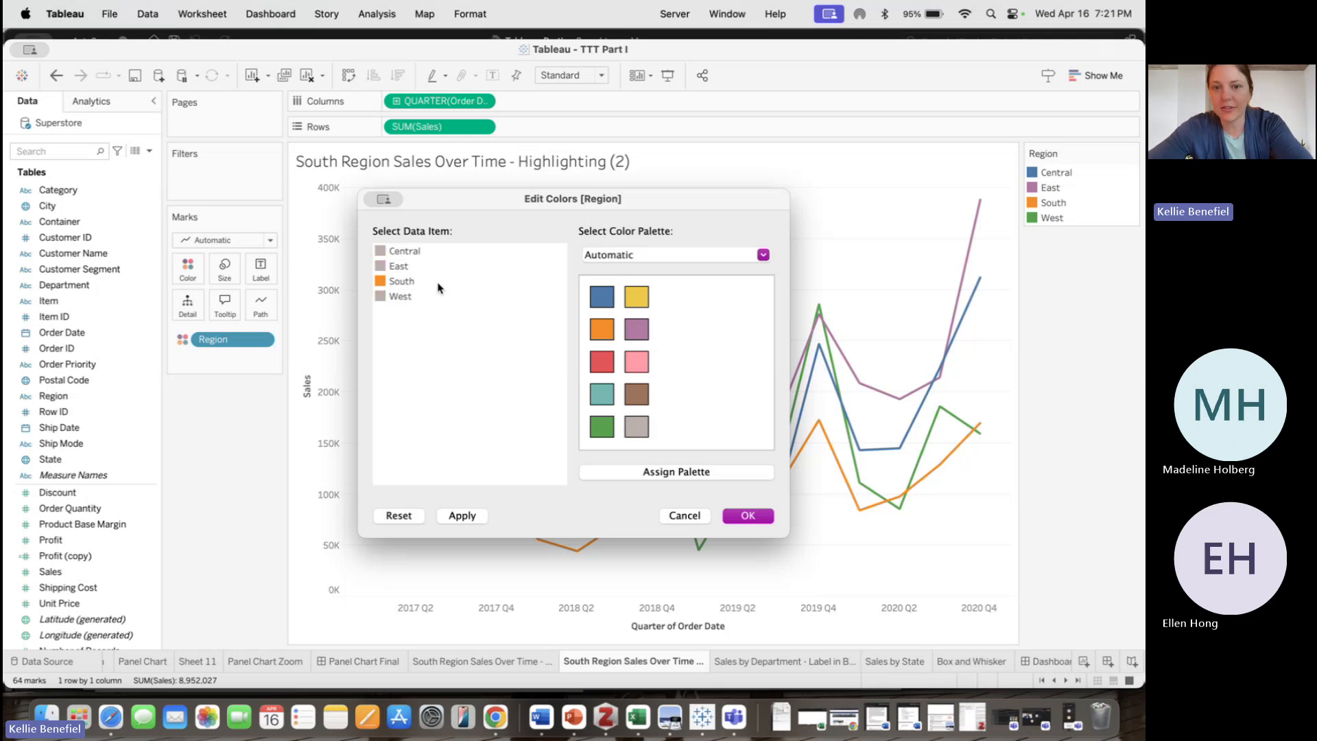
click(402, 282)
click(646, 355)
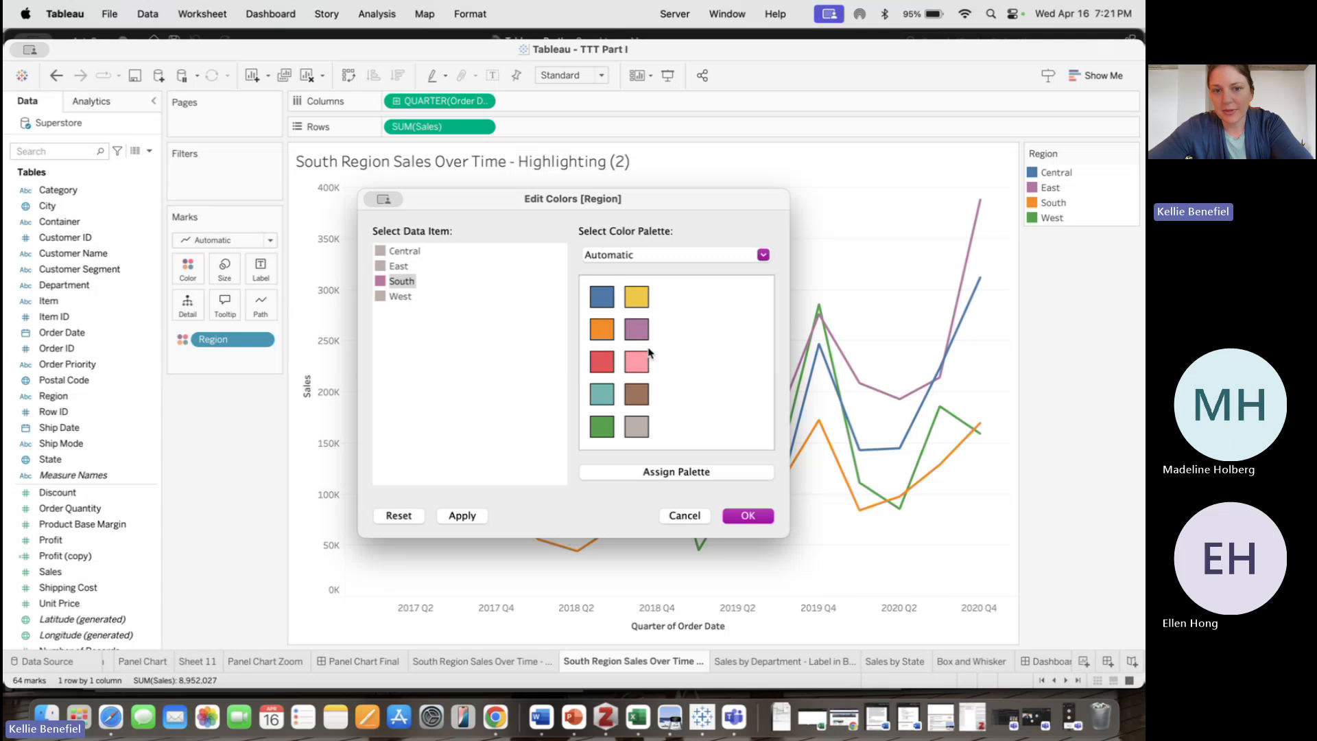
click(748, 515)
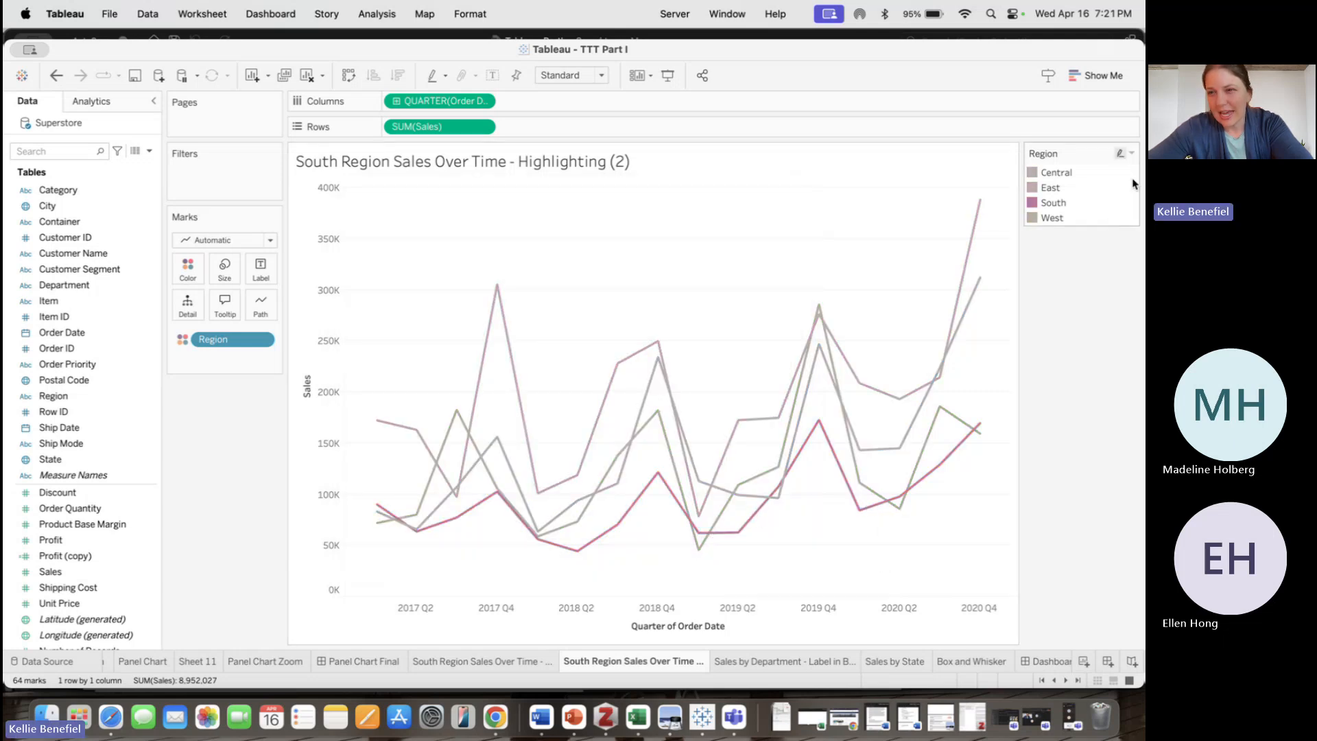
click(1131, 153)
click(1015, 165)
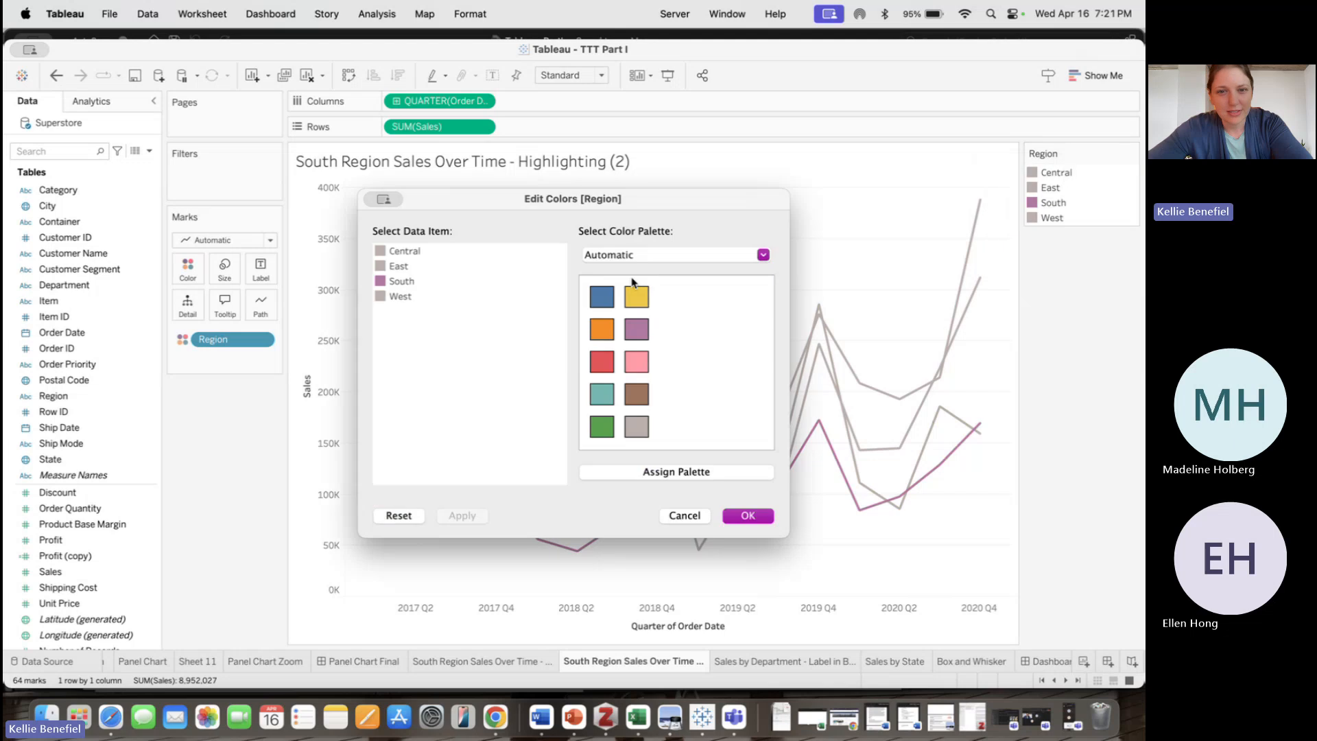
click(748, 516)
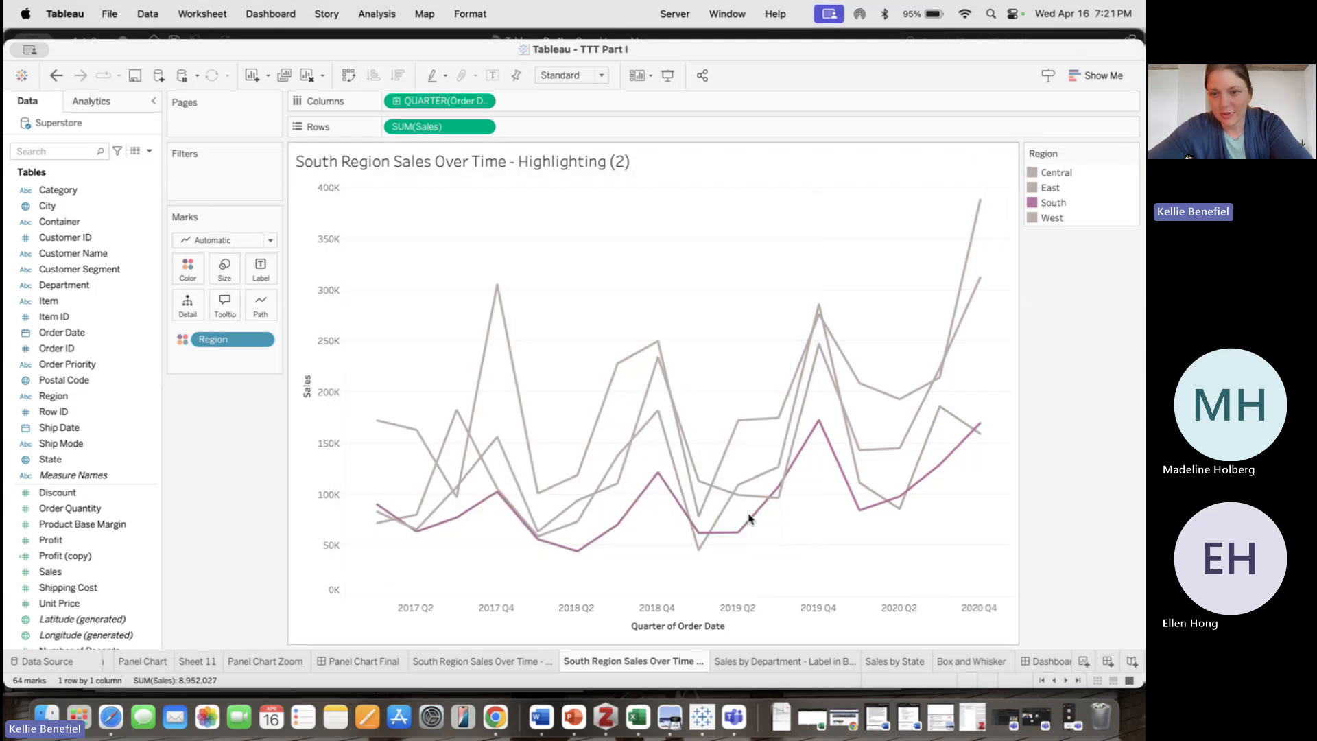
Change the South region's color to orange in the Region color editor
click(1131, 154)
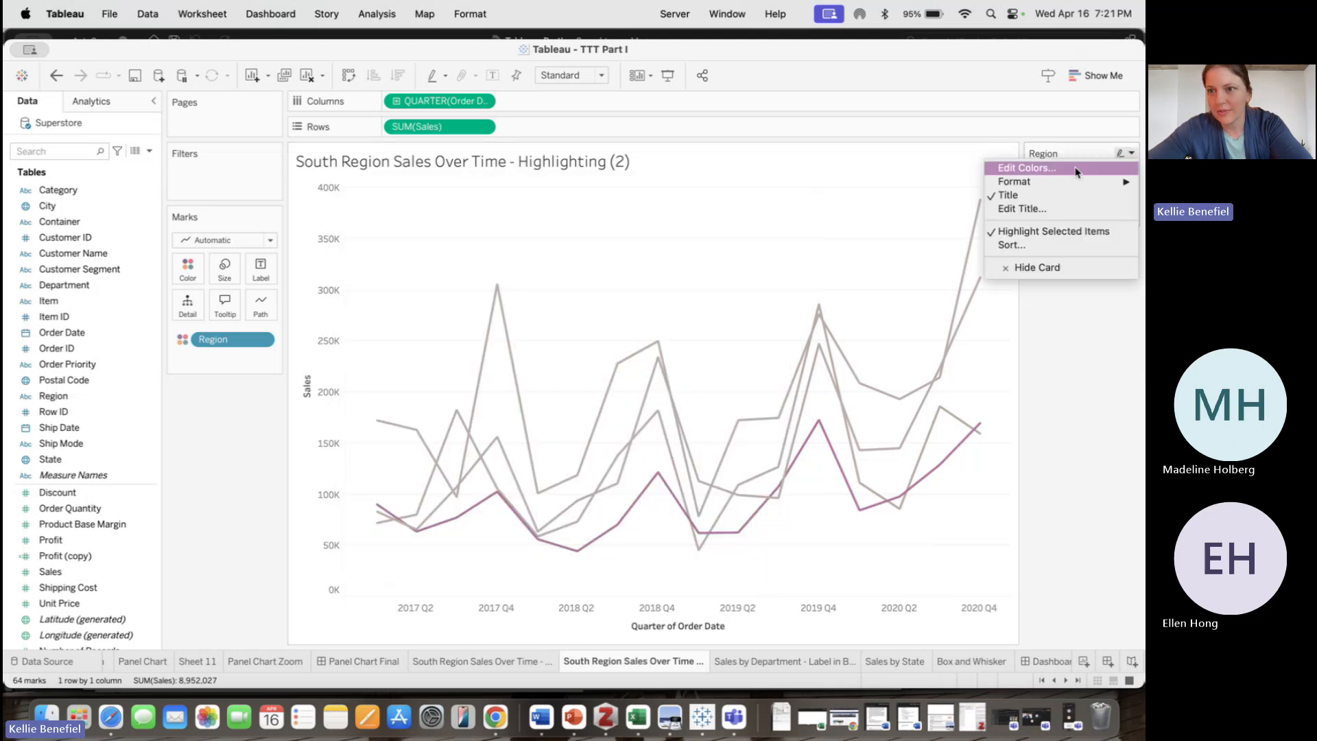
click(1022, 166)
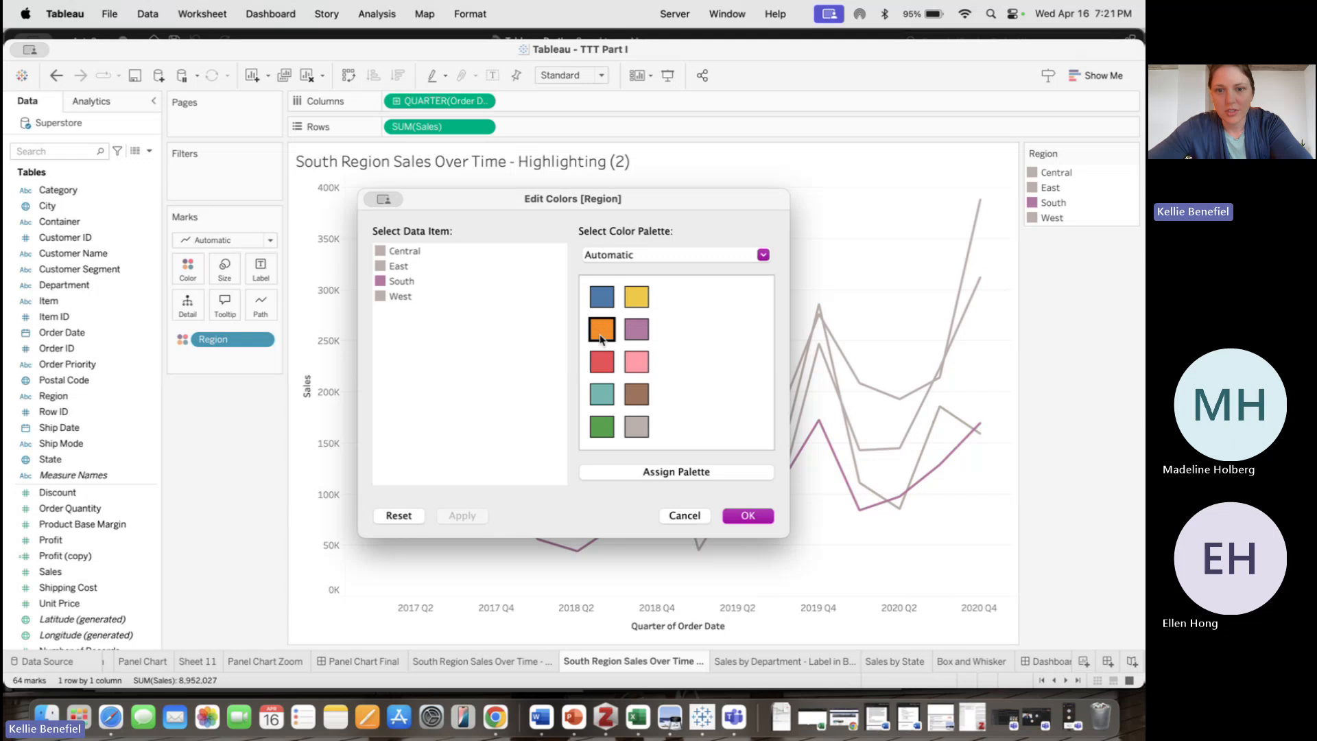
click(406, 280)
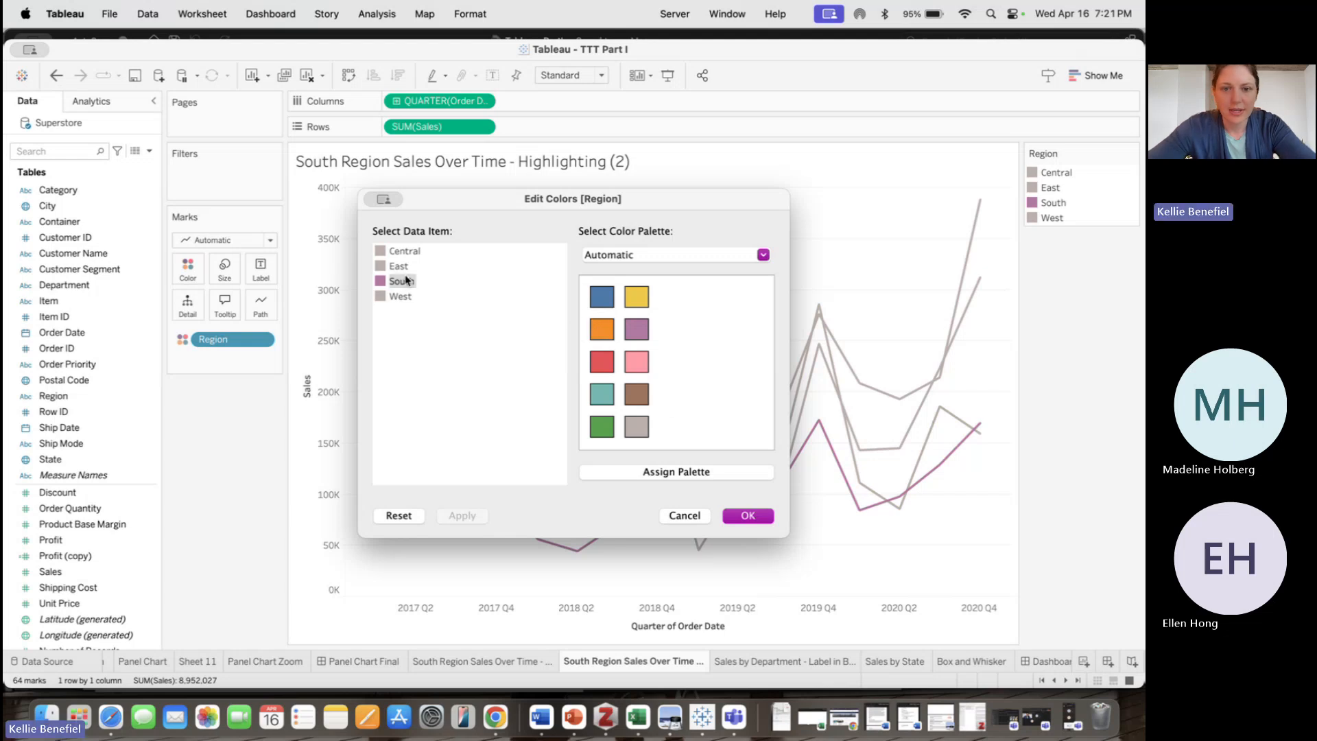
click(591, 328)
click(748, 515)
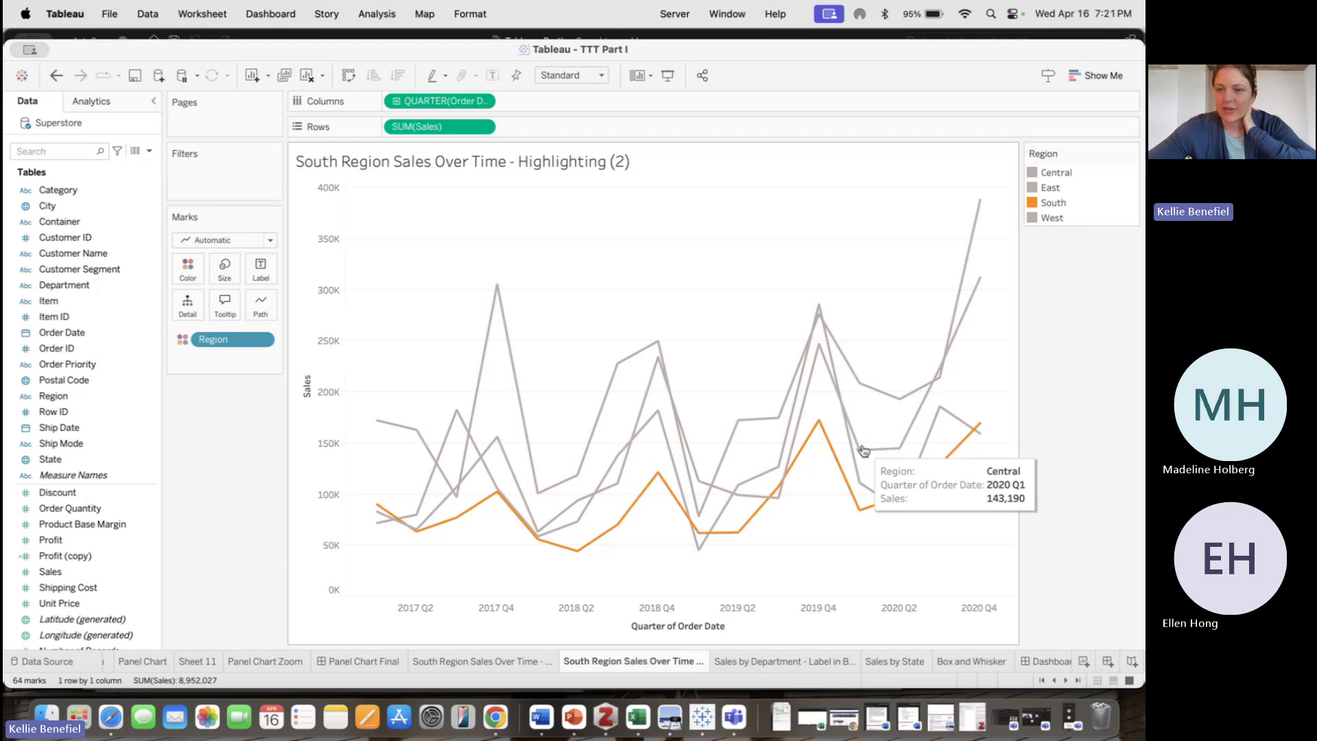
Select a point on the East line and browse its mark options
click(868, 392)
right_click(869, 391)
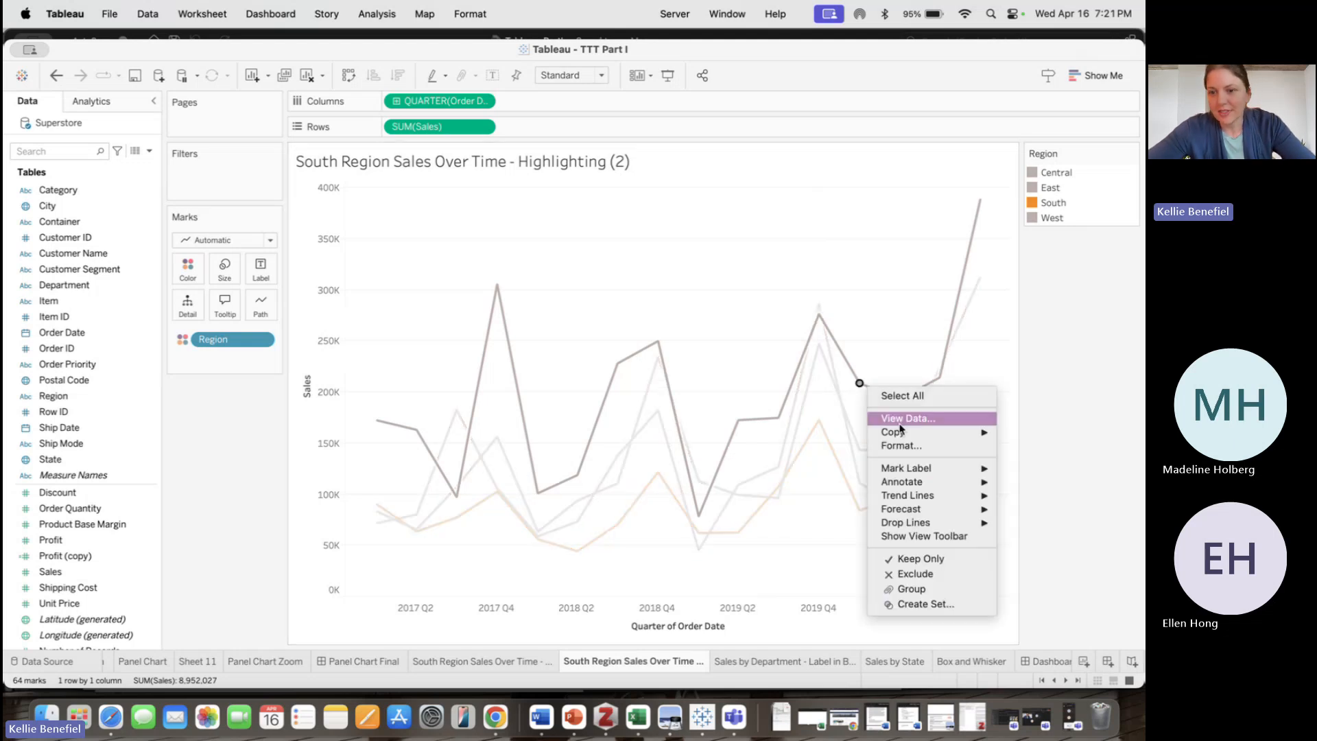
mouse_move(927, 468)
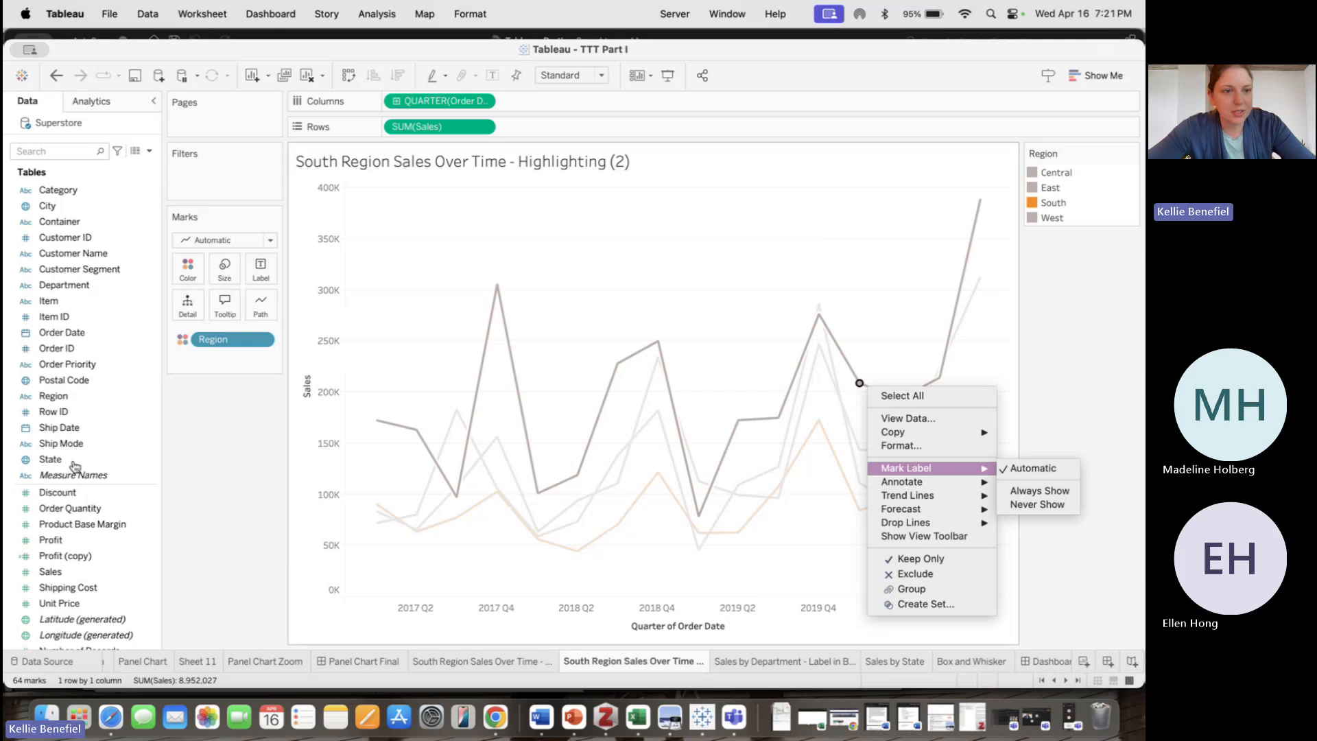
click(167, 464)
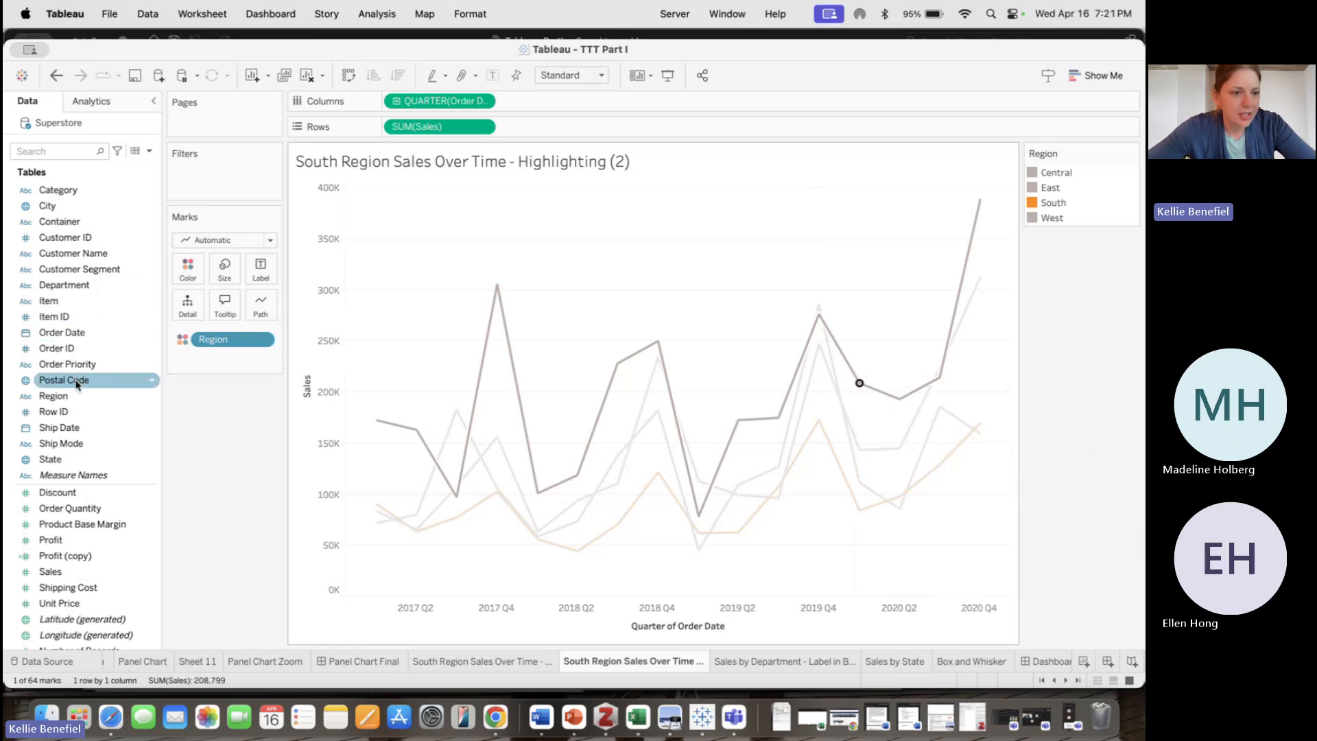
Add Region to the line chart's labels so each region line is named at its end
drag(60, 398, 260, 275)
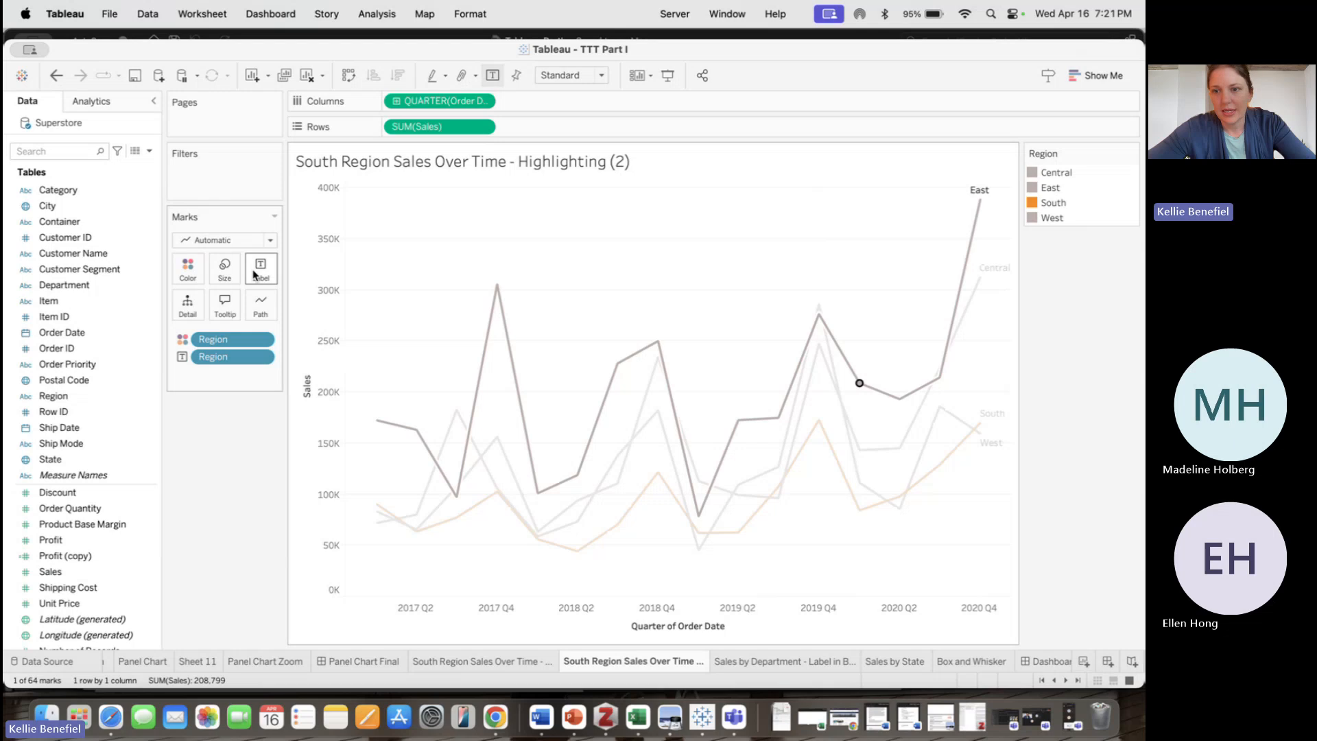
click(856, 380)
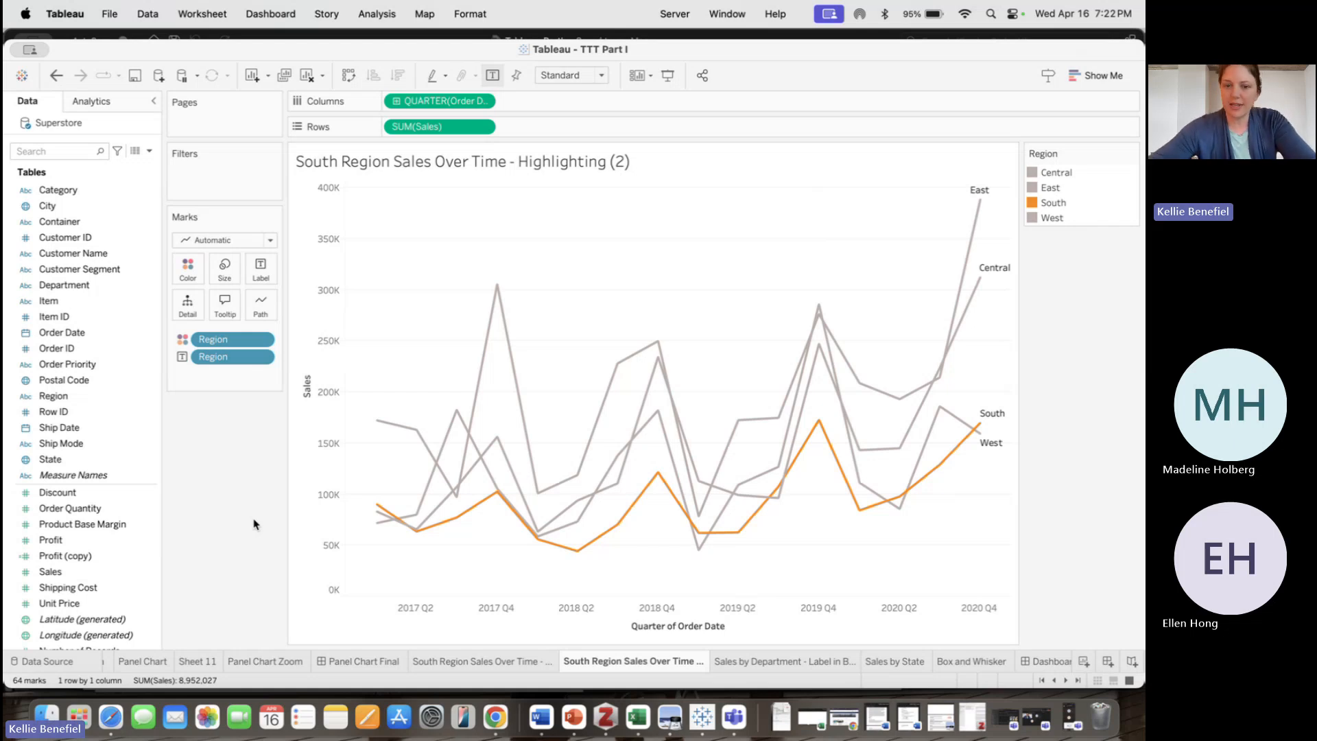
Open the Sales by Department - Label in Bar sheet and browse the Furniture bar's mark label options
click(786, 662)
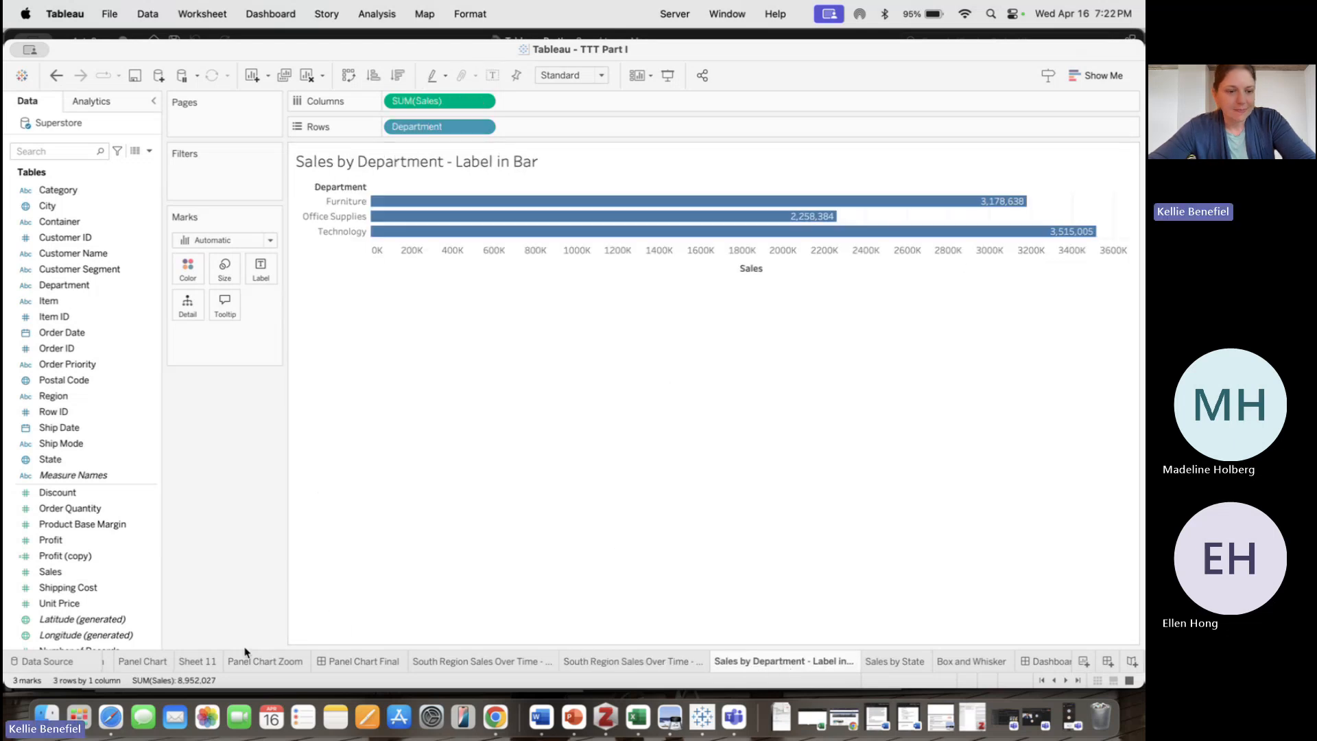
click(1065, 681)
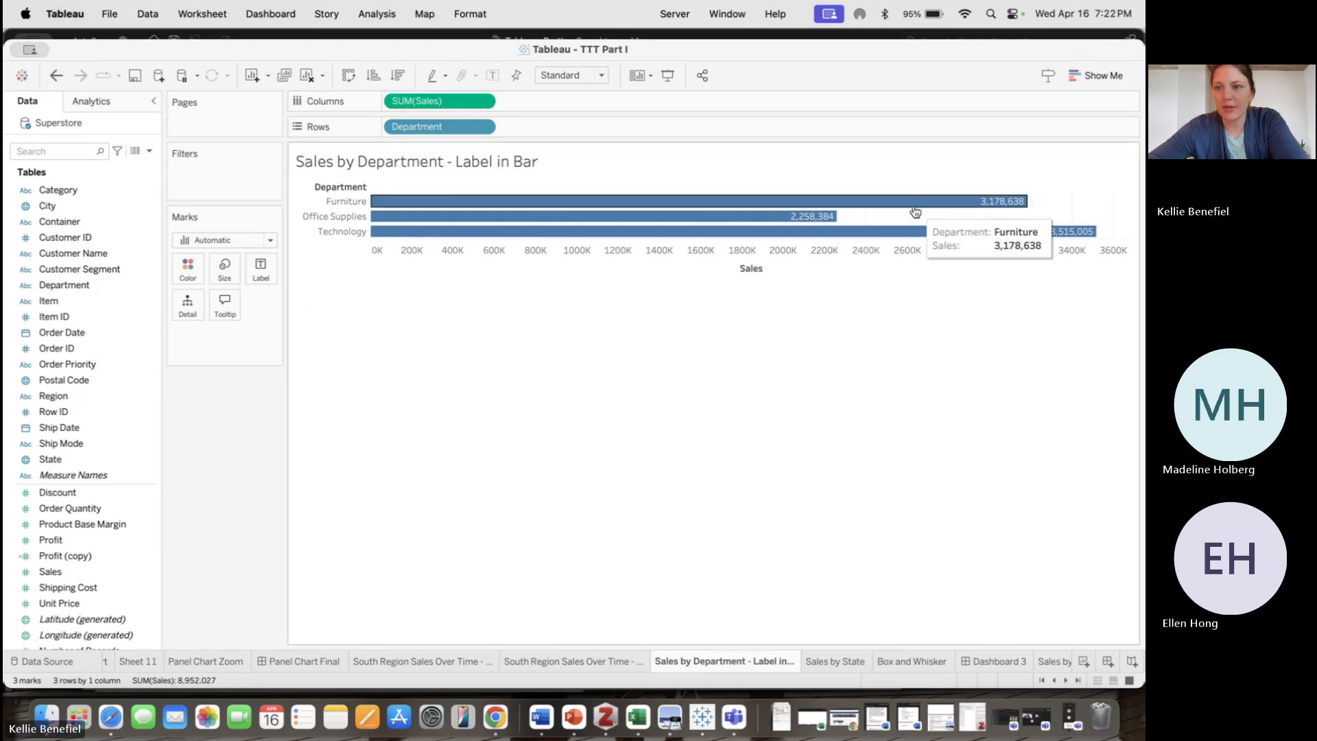
mouse_move(1013, 205)
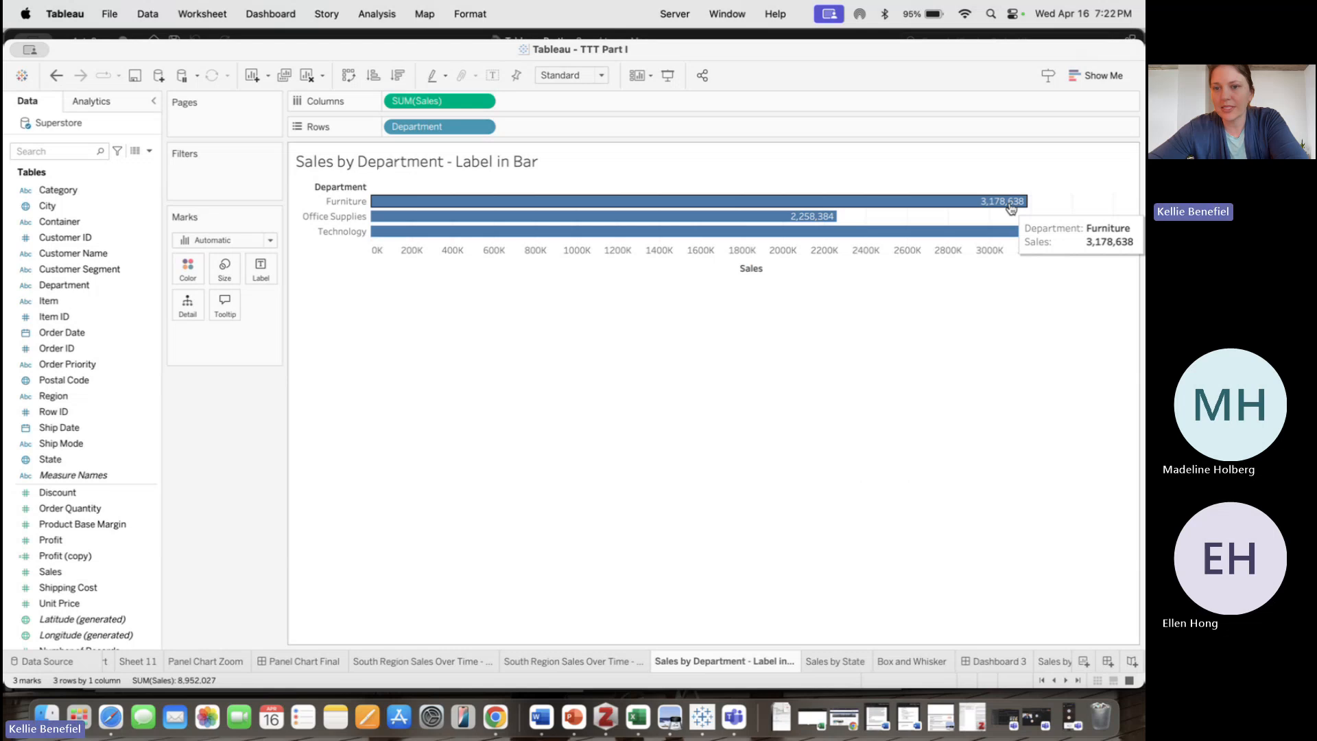
click(1008, 203)
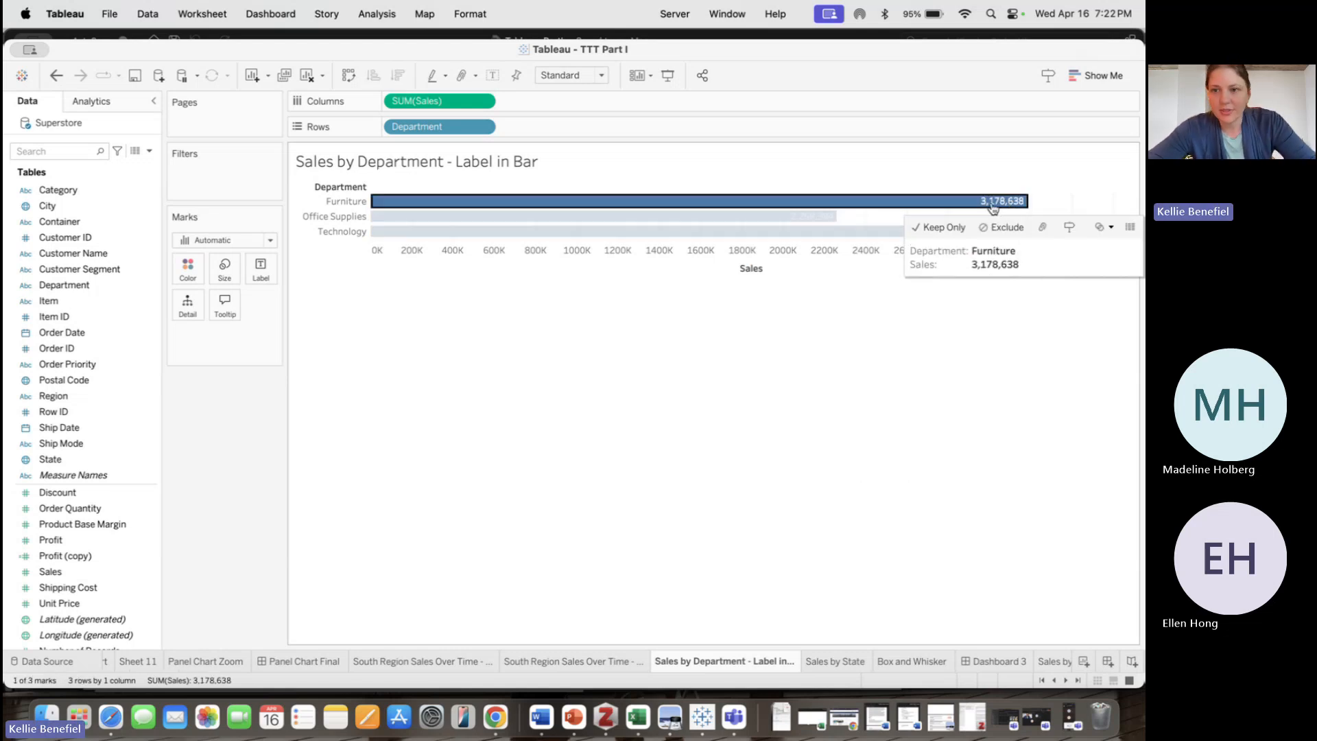
right_click(992, 208)
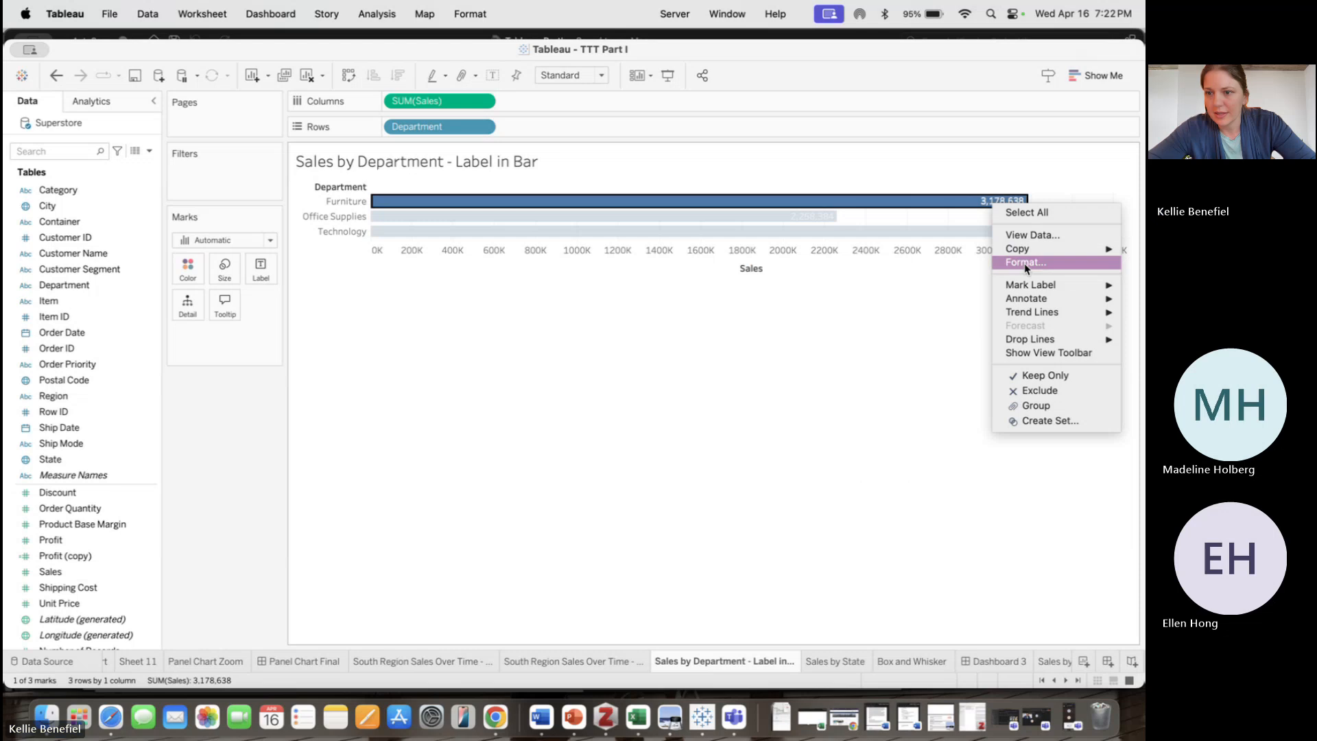
mouse_move(1004, 286)
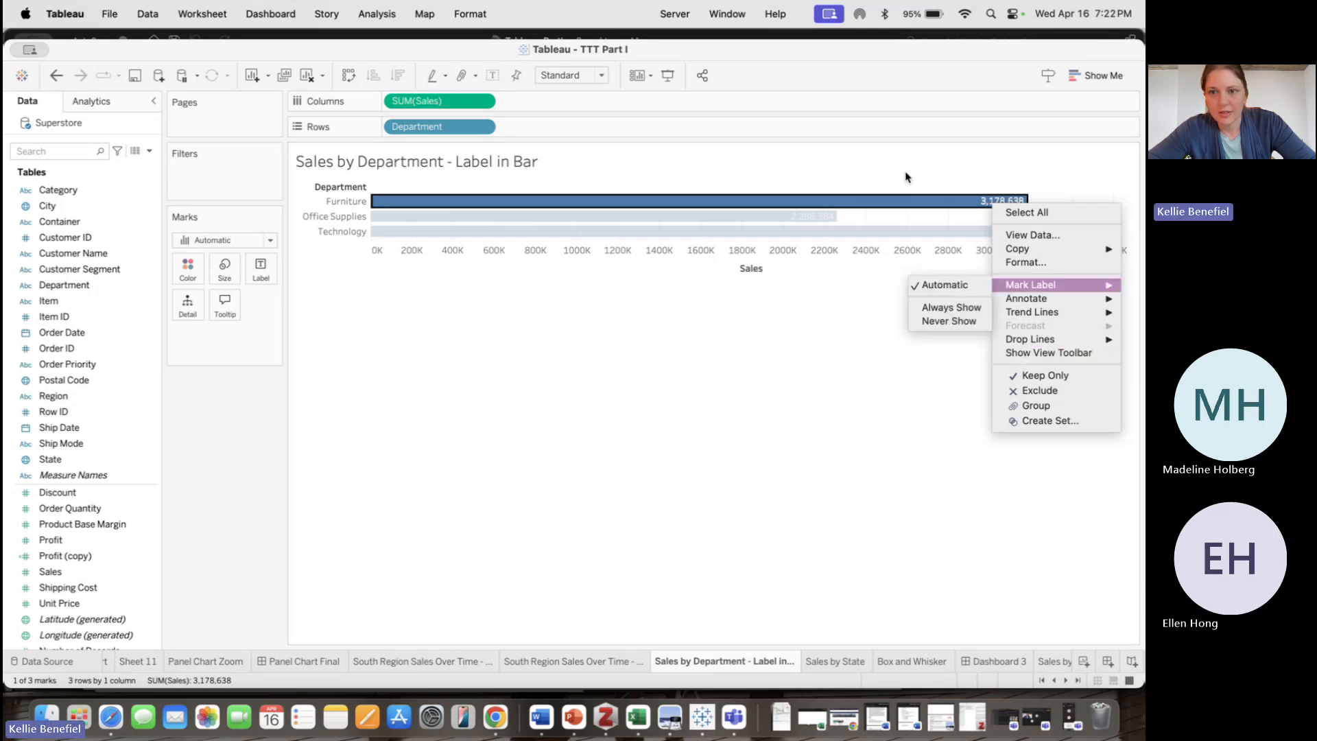
click(908, 198)
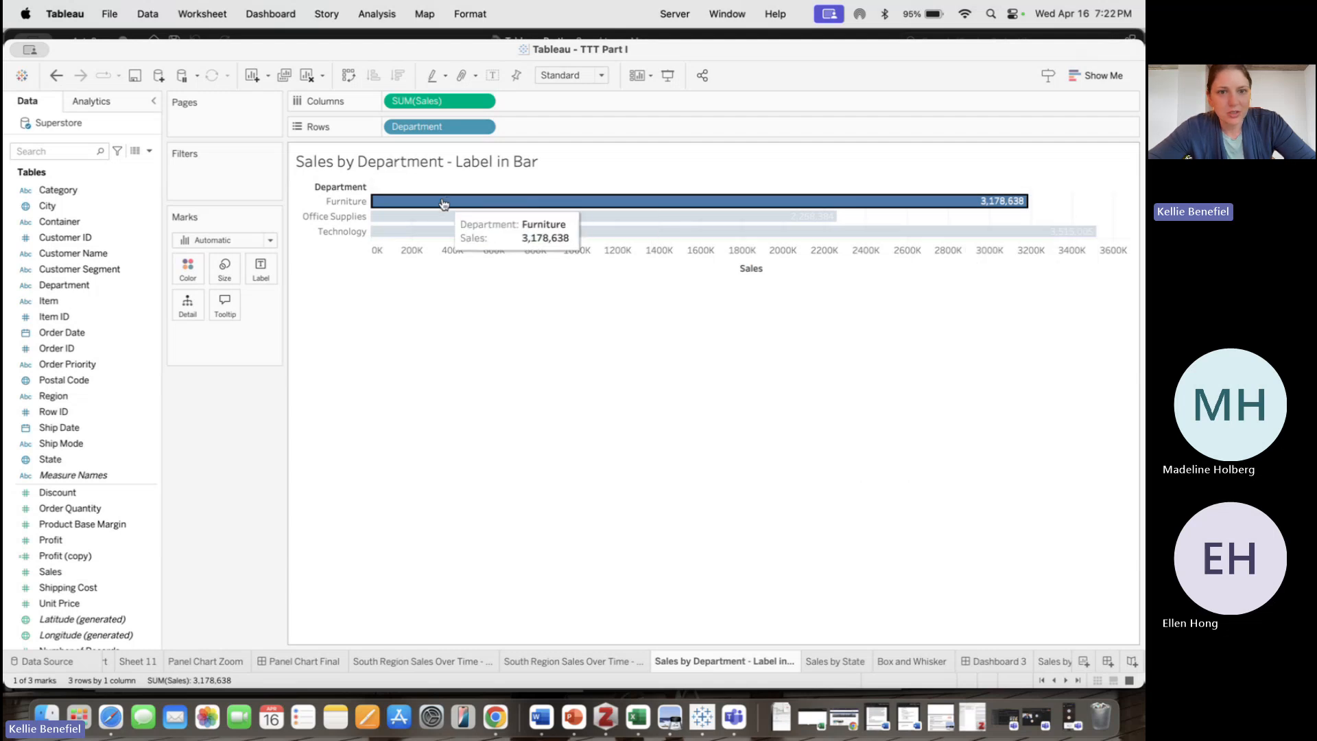
mouse_move(444, 203)
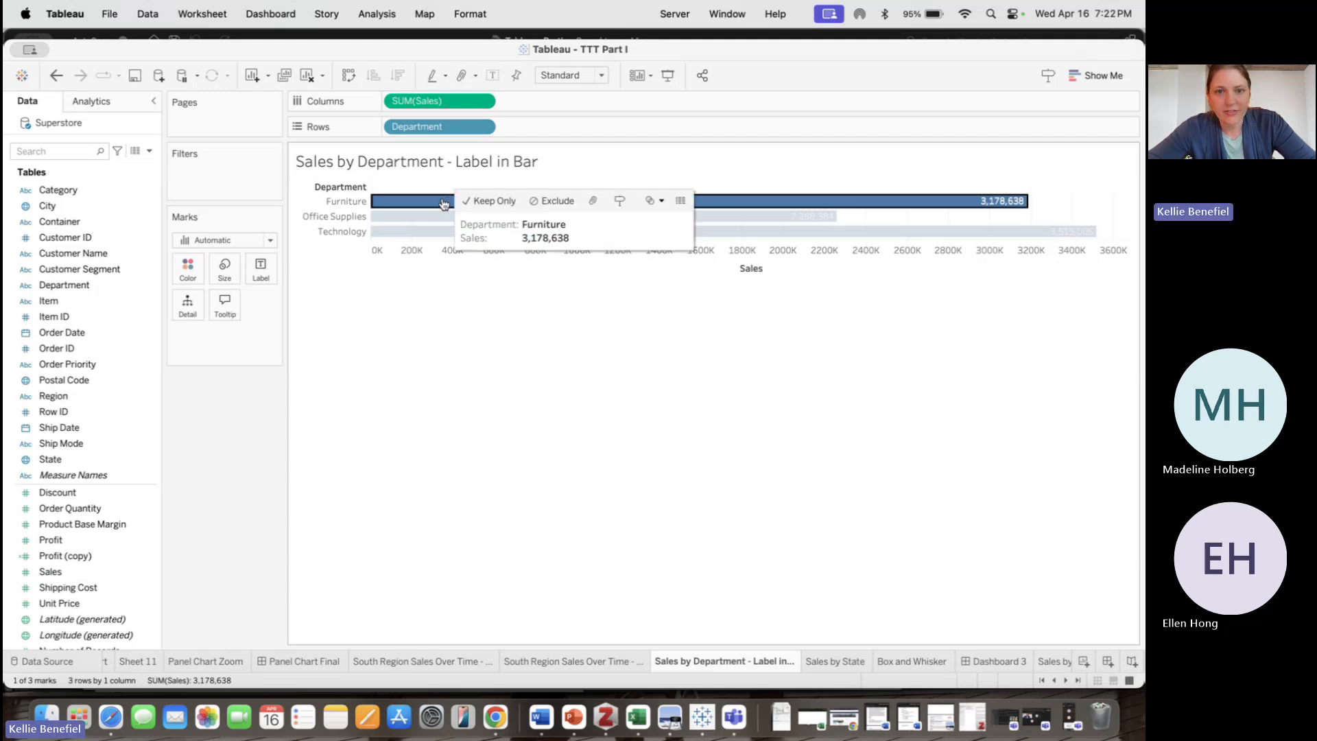
right_click(444, 204)
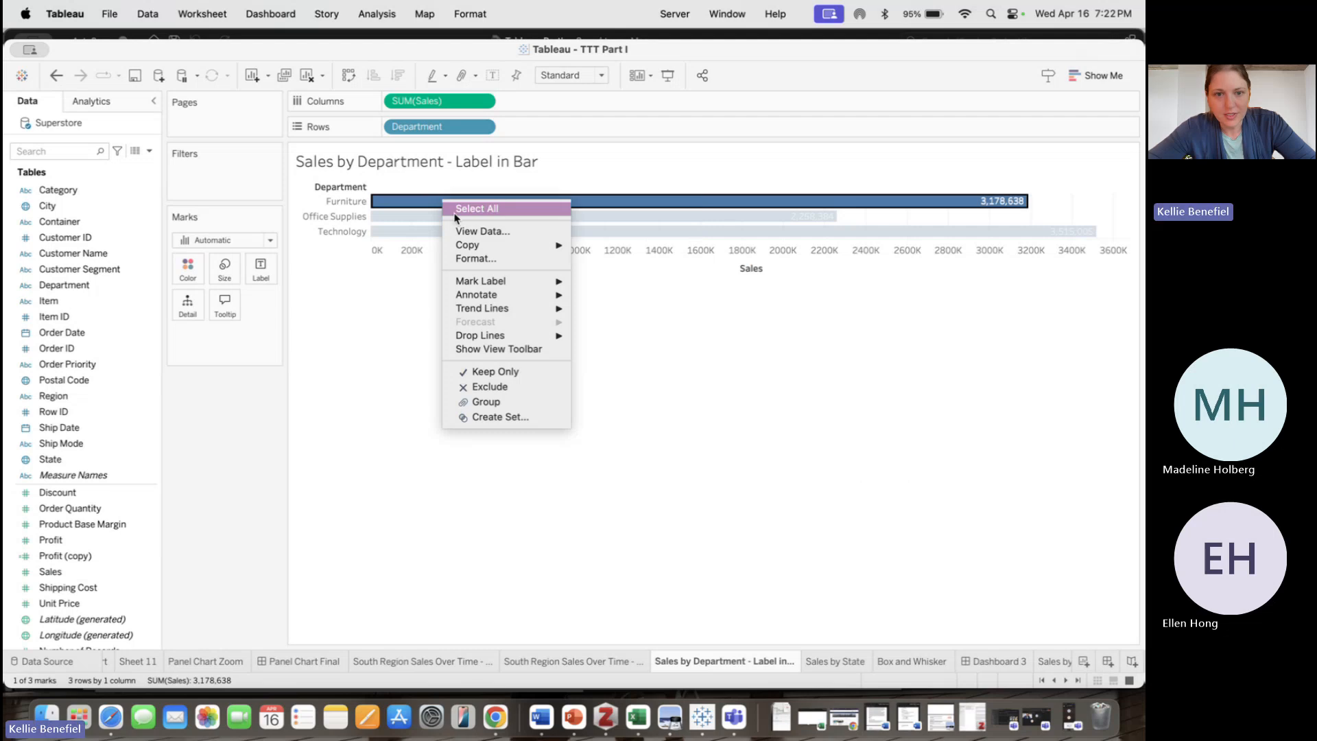
click(672, 453)
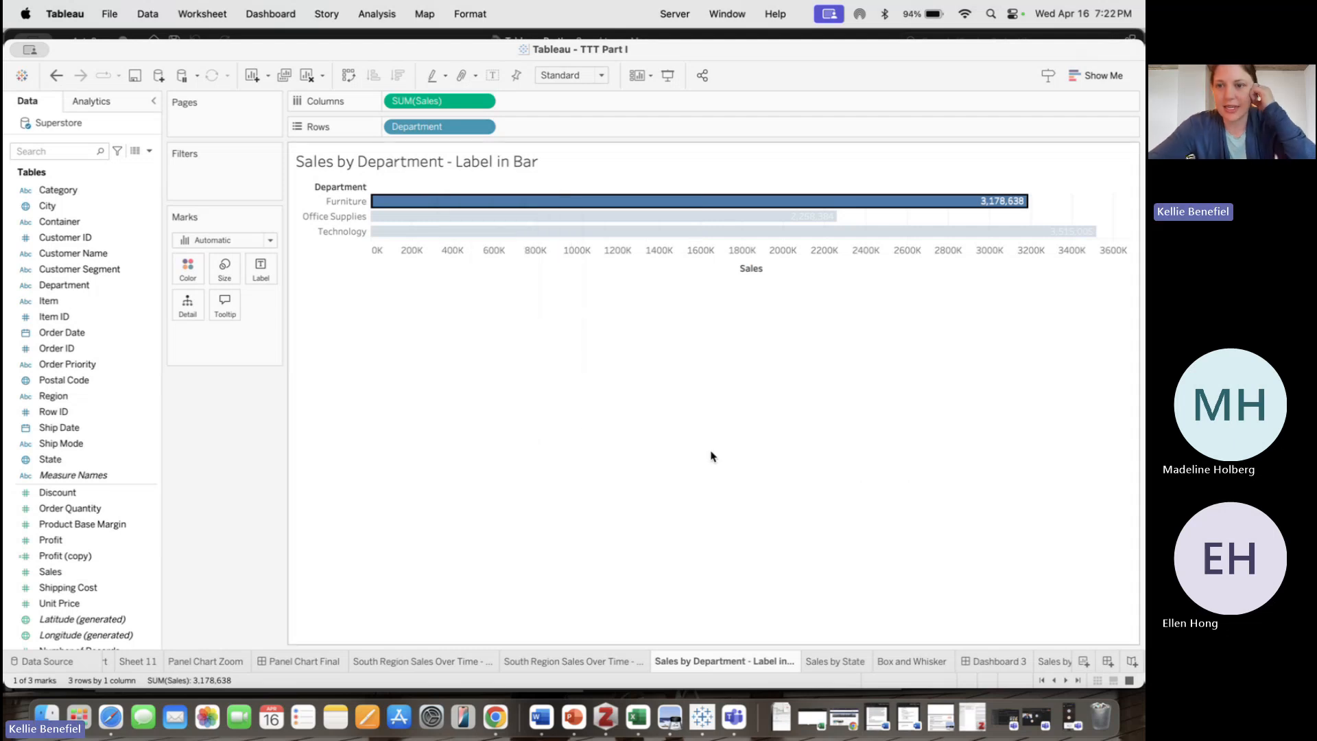
click(870, 350)
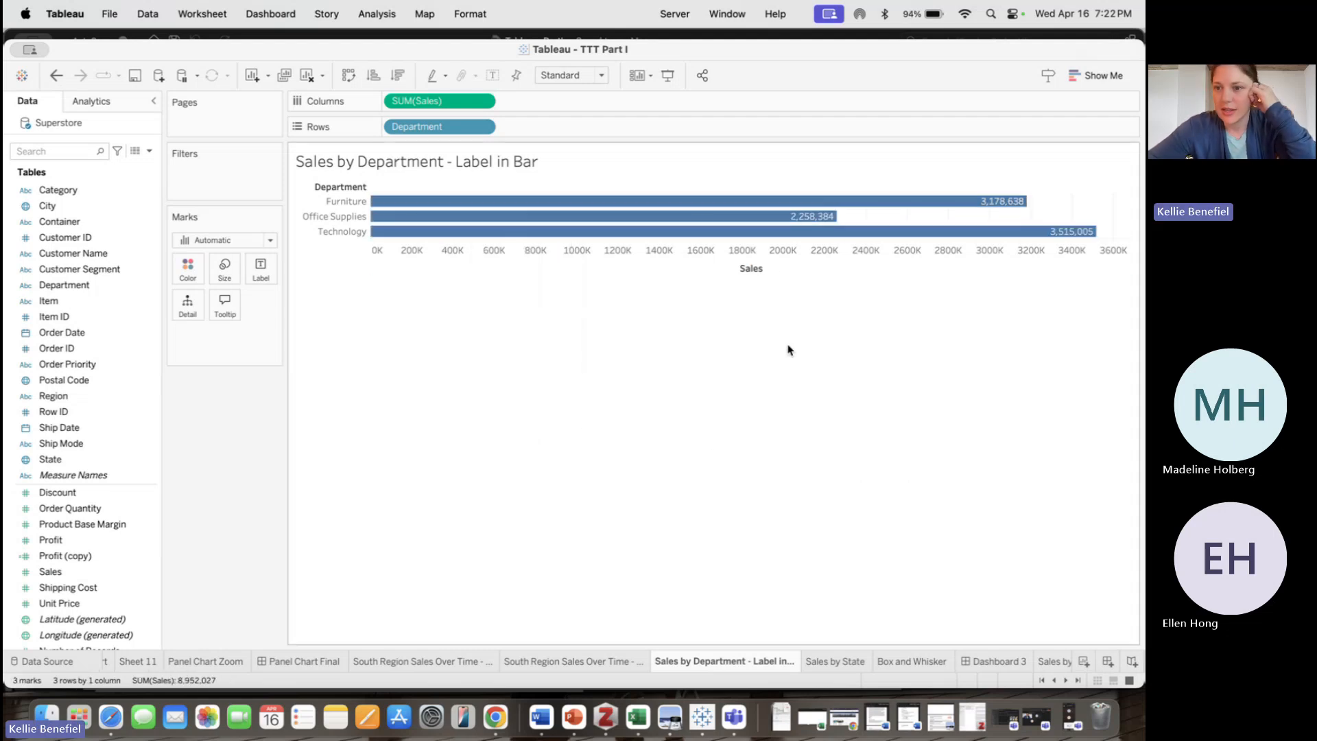
Open the Format pane for the Furniture bar and close it again
click(974, 206)
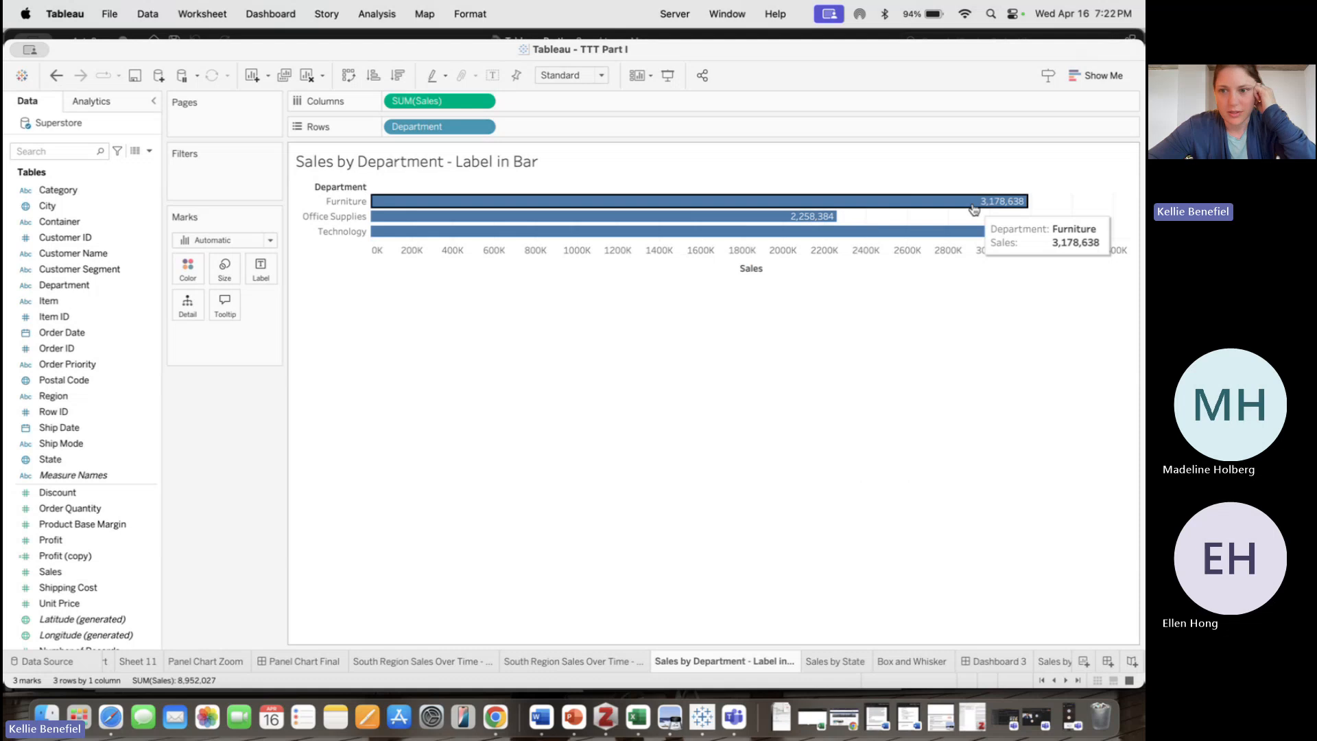
click(1006, 205)
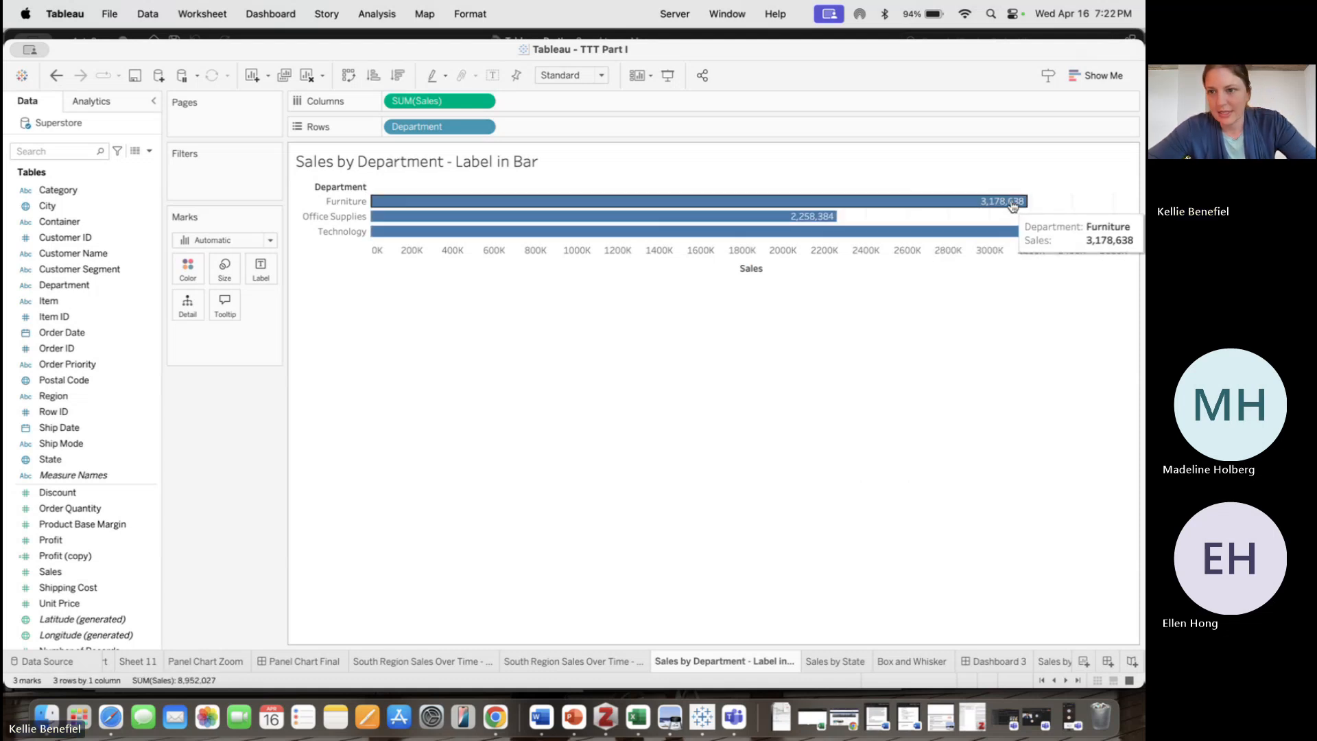
right_click(1012, 206)
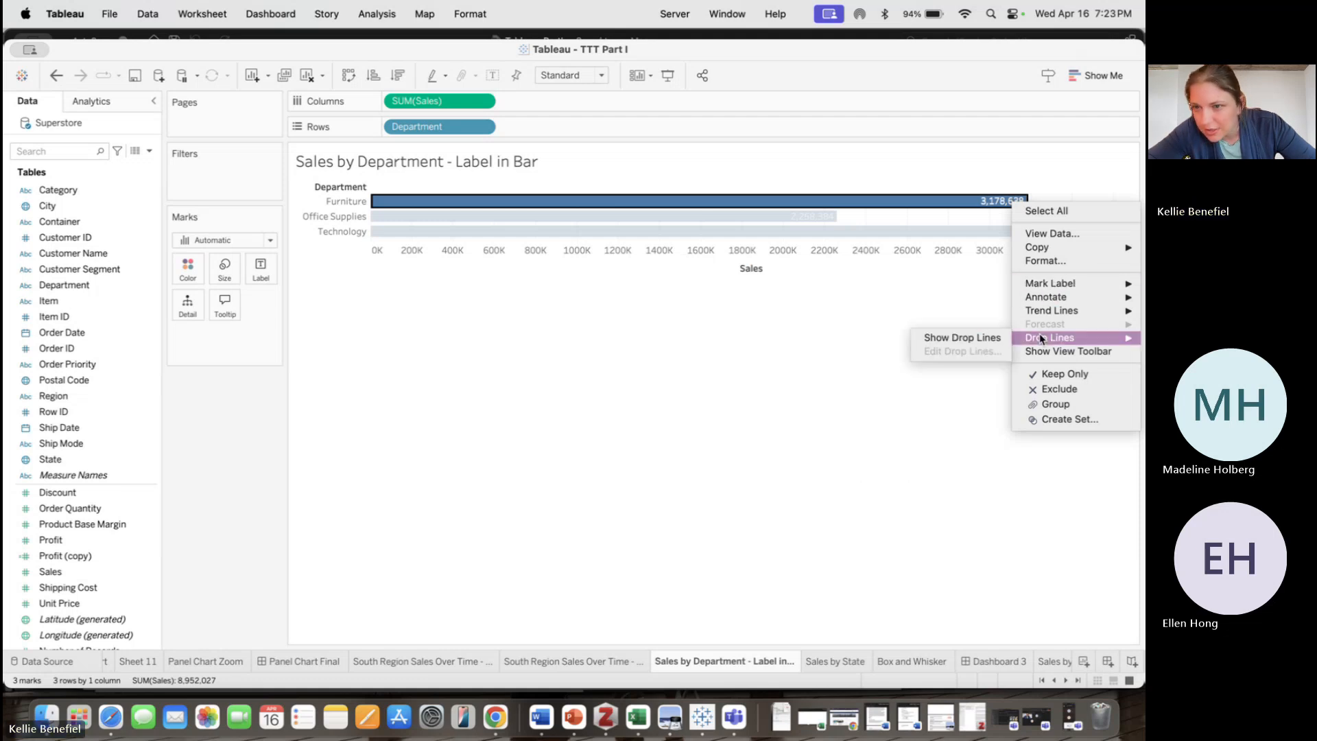
click(1050, 261)
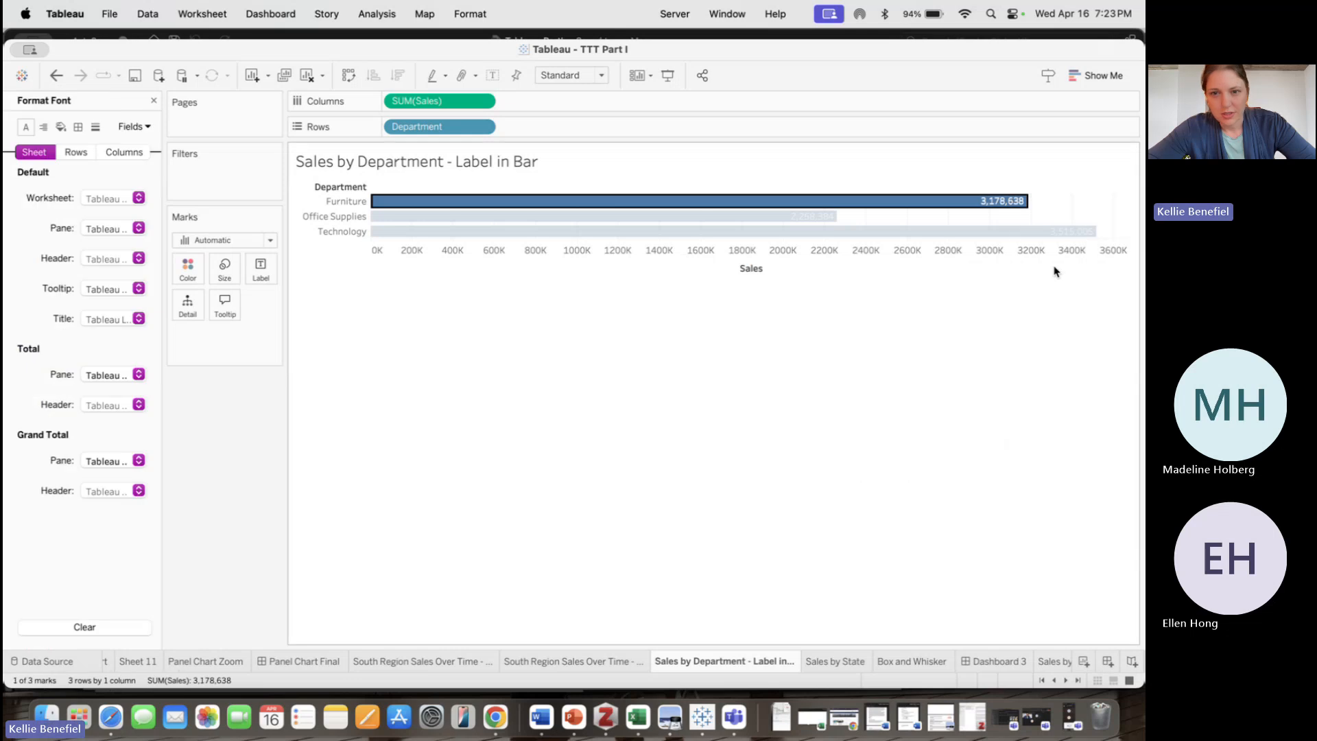
click(556, 392)
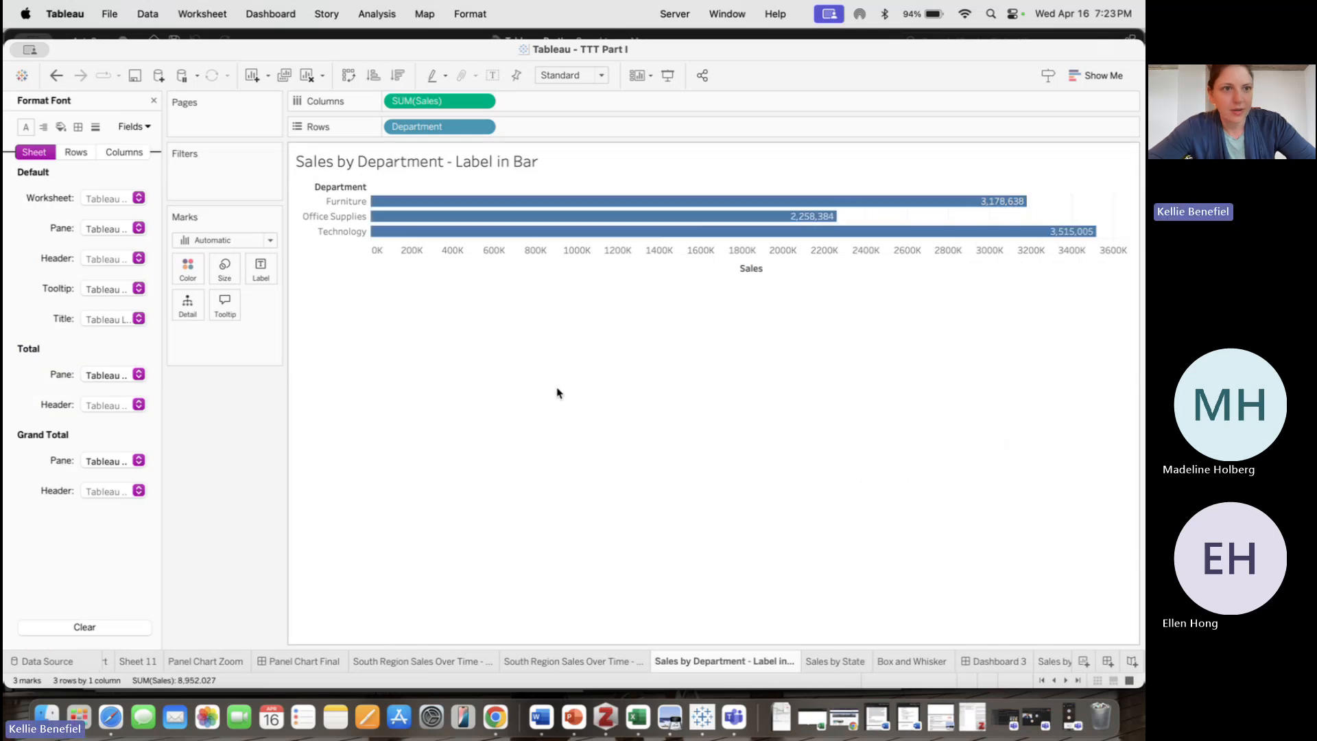
click(153, 101)
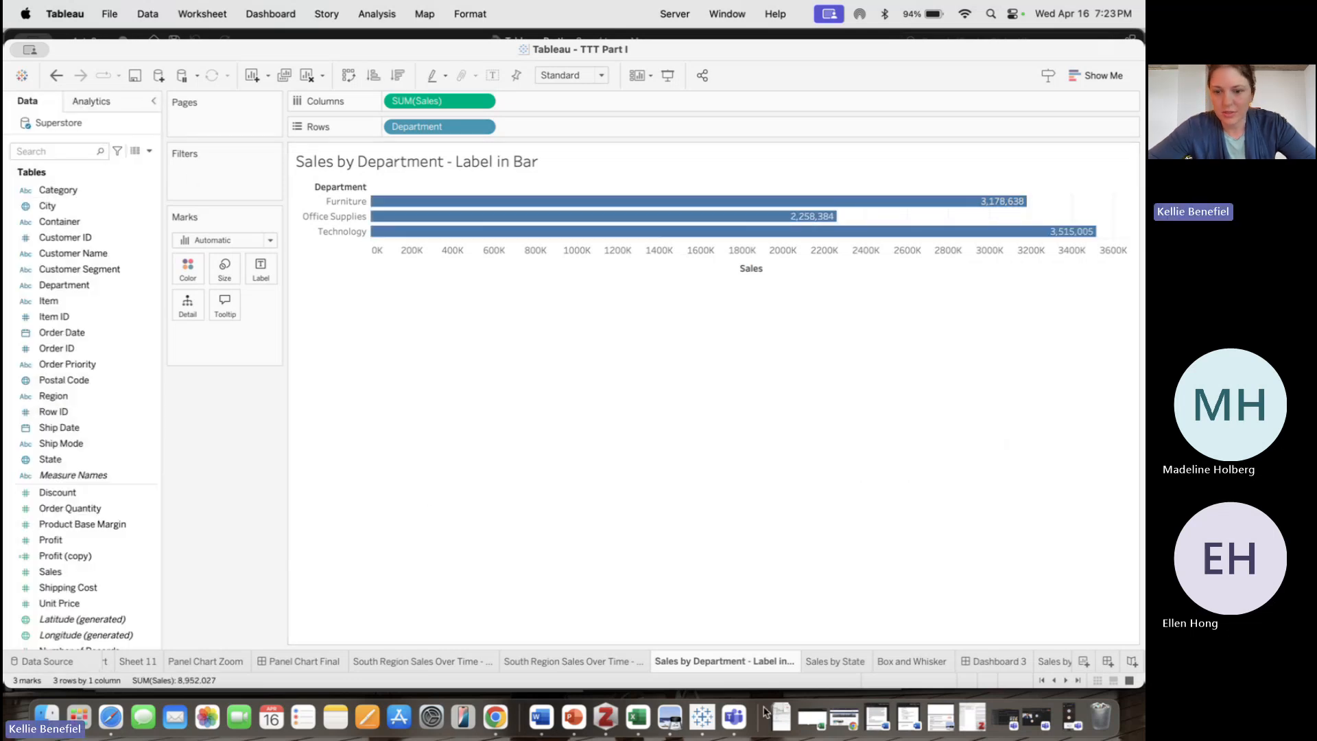
Duplicate the Sales by Department - Label in Bar sheet and clear the copy's contents
right_click(732, 665)
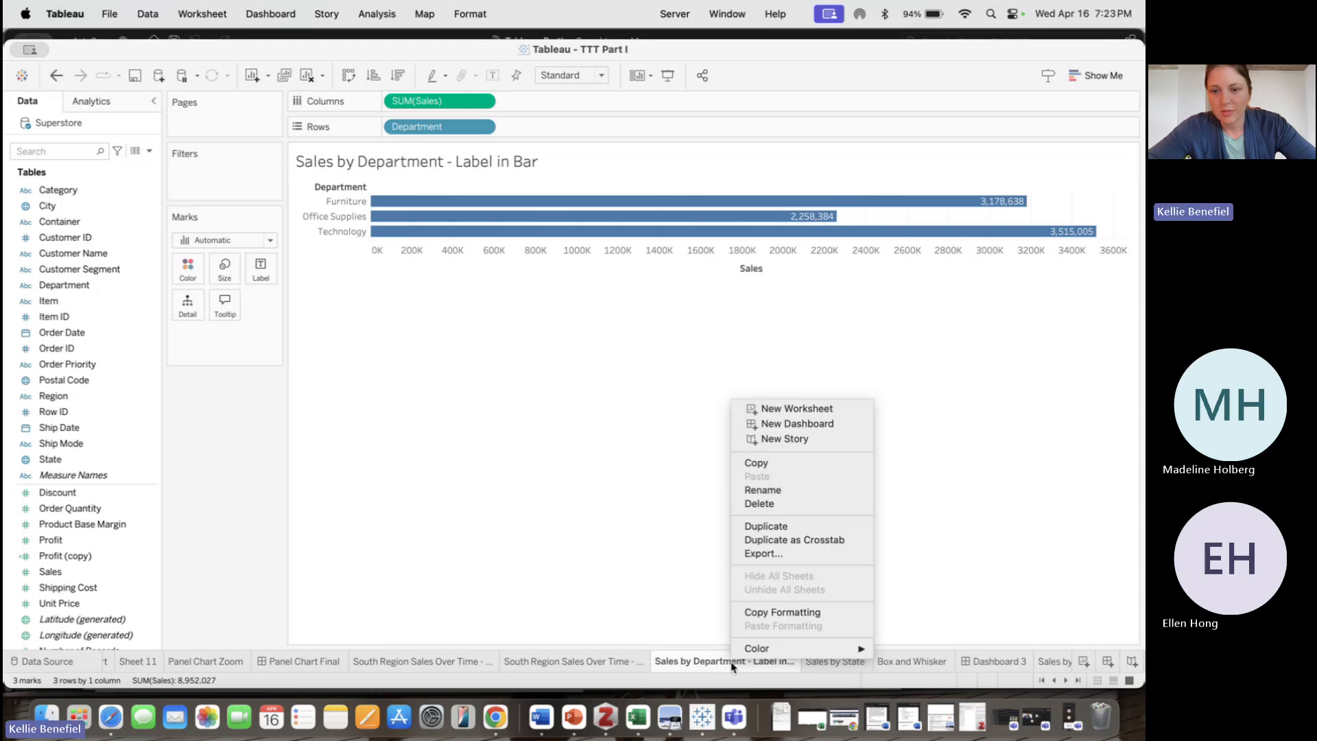
click(834, 528)
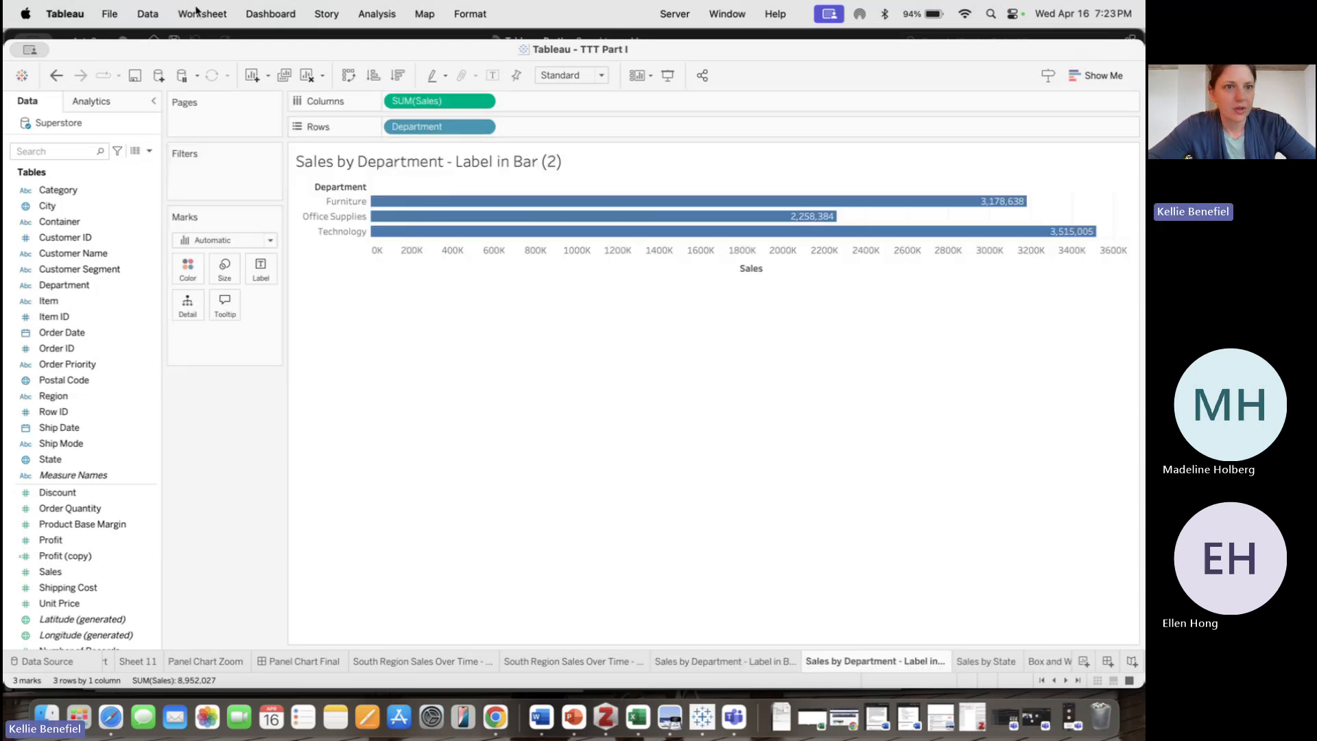
click(198, 13)
mouse_move(304, 102)
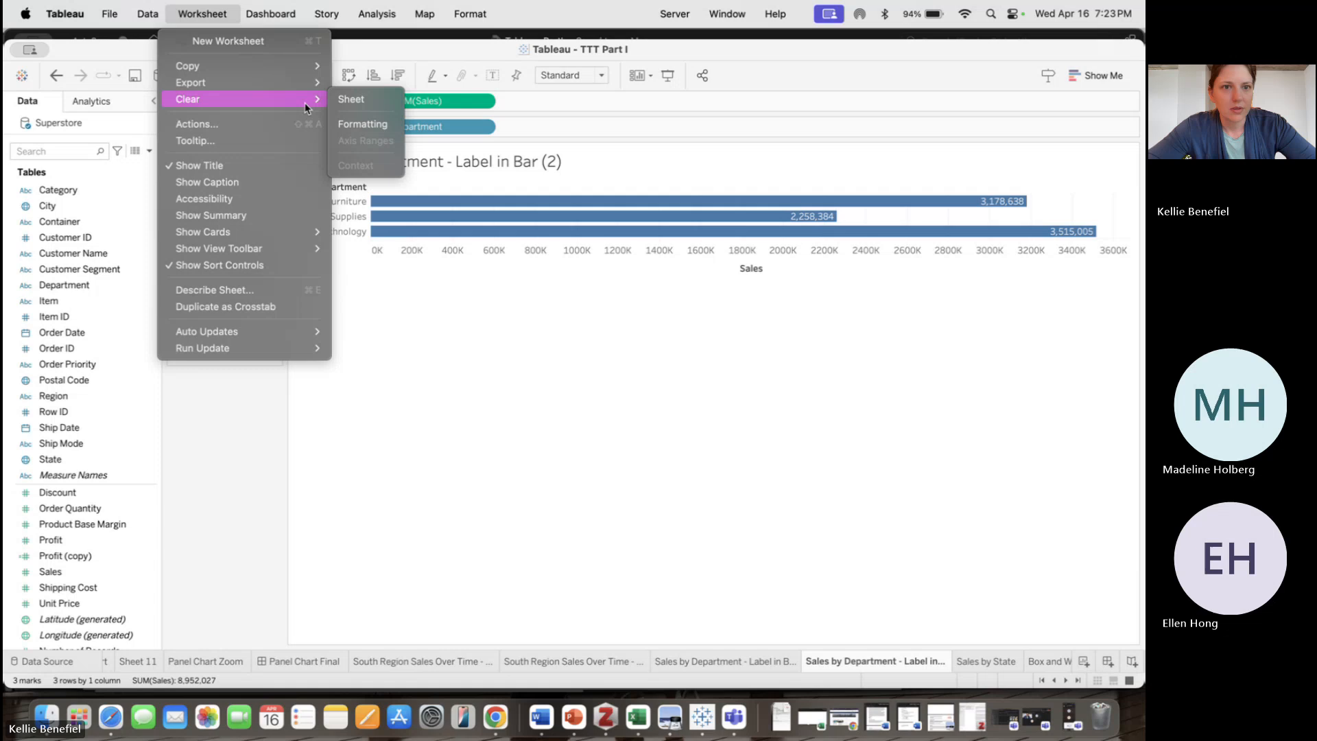
click(351, 97)
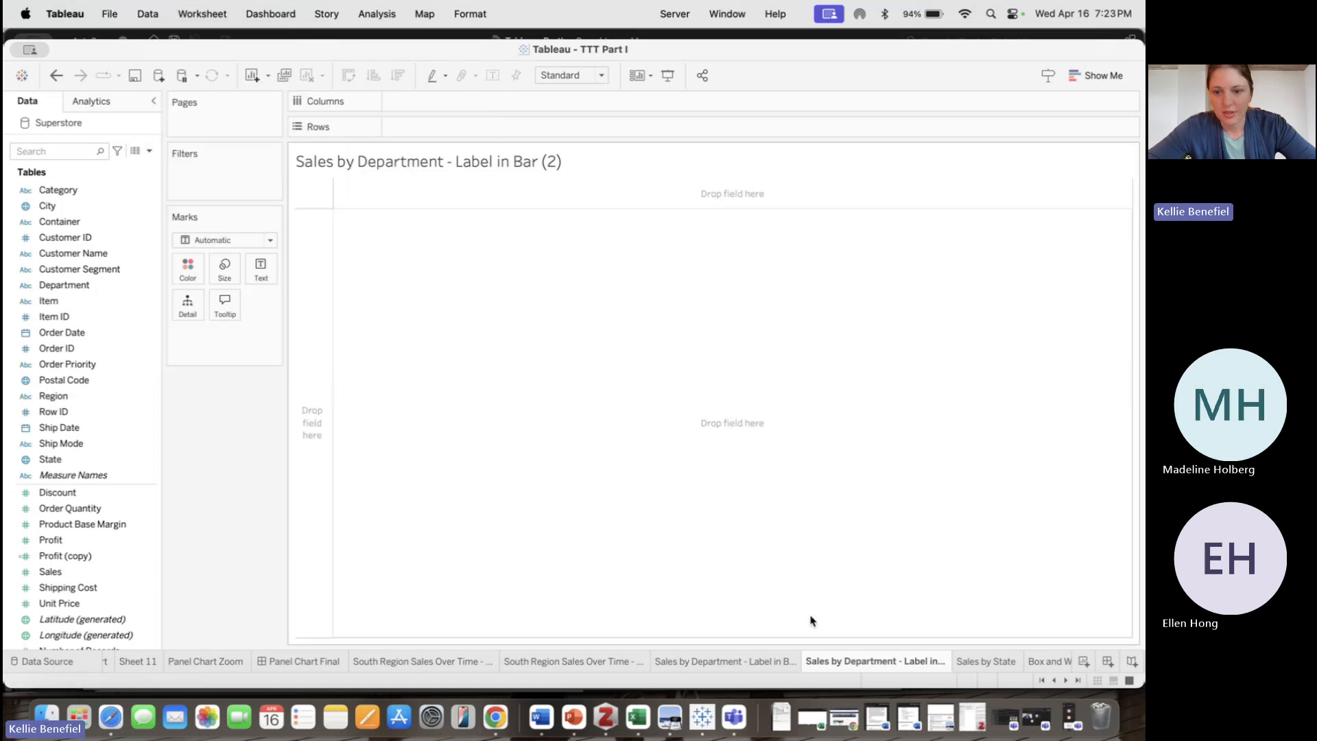
Rebuild the bar chart in the copy with Sales on Columns and Department on Rows
click(732, 662)
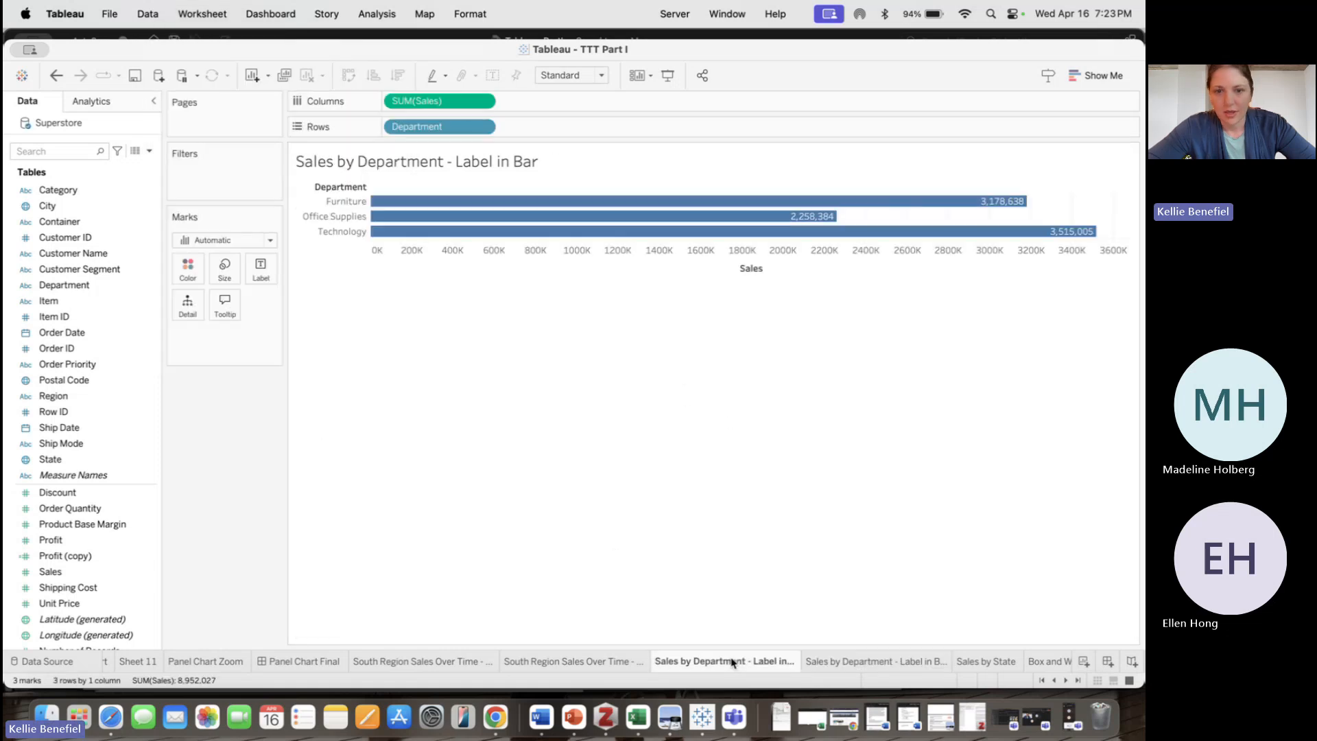
click(829, 663)
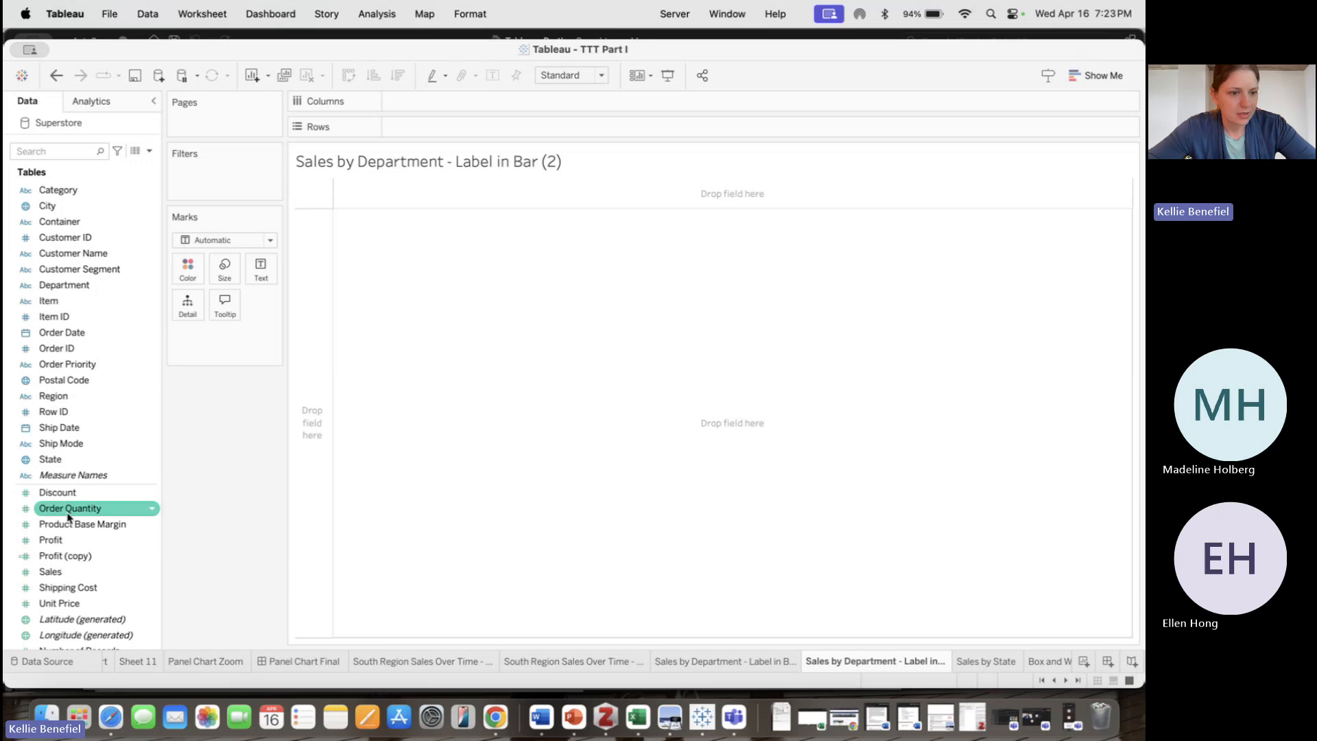
drag(75, 571, 412, 102)
drag(75, 285, 440, 131)
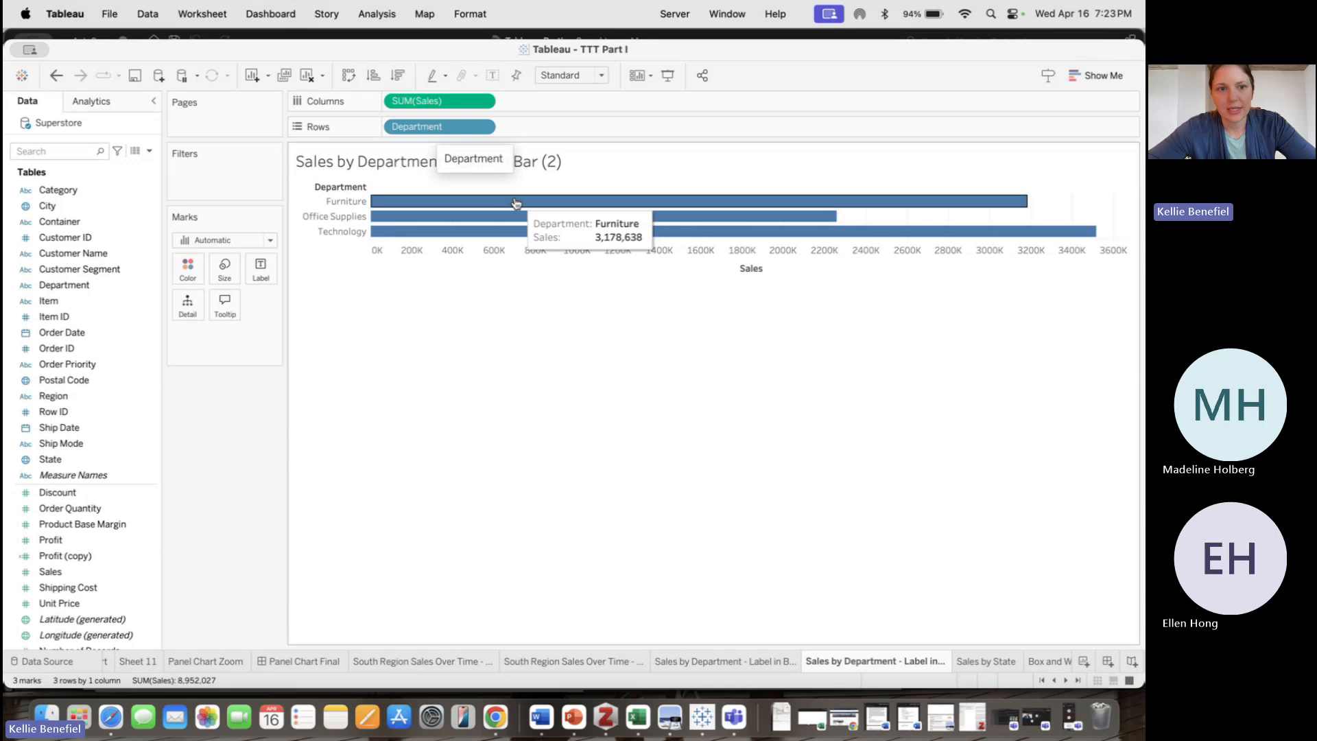
Browse the Furniture bar's annotate and format options and return to the original labeled-bar sheet
right_click(708, 203)
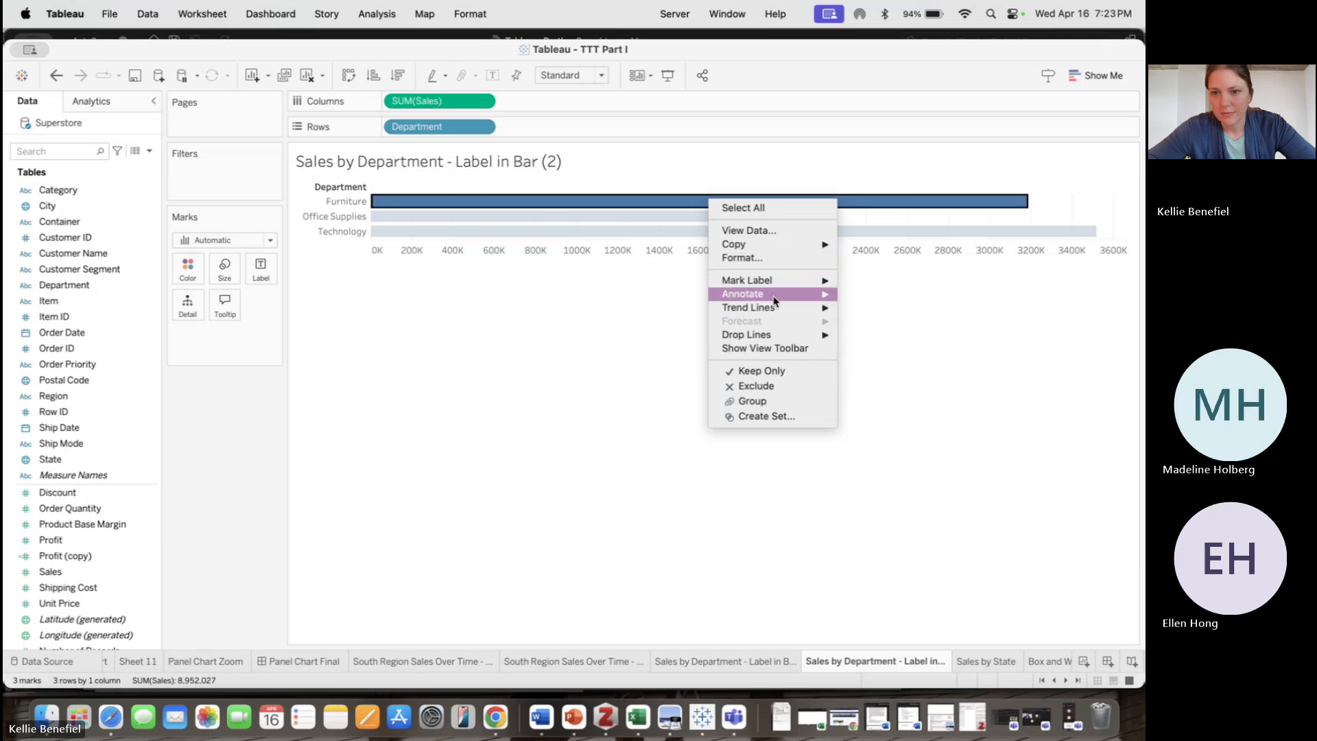
mouse_move(775, 301)
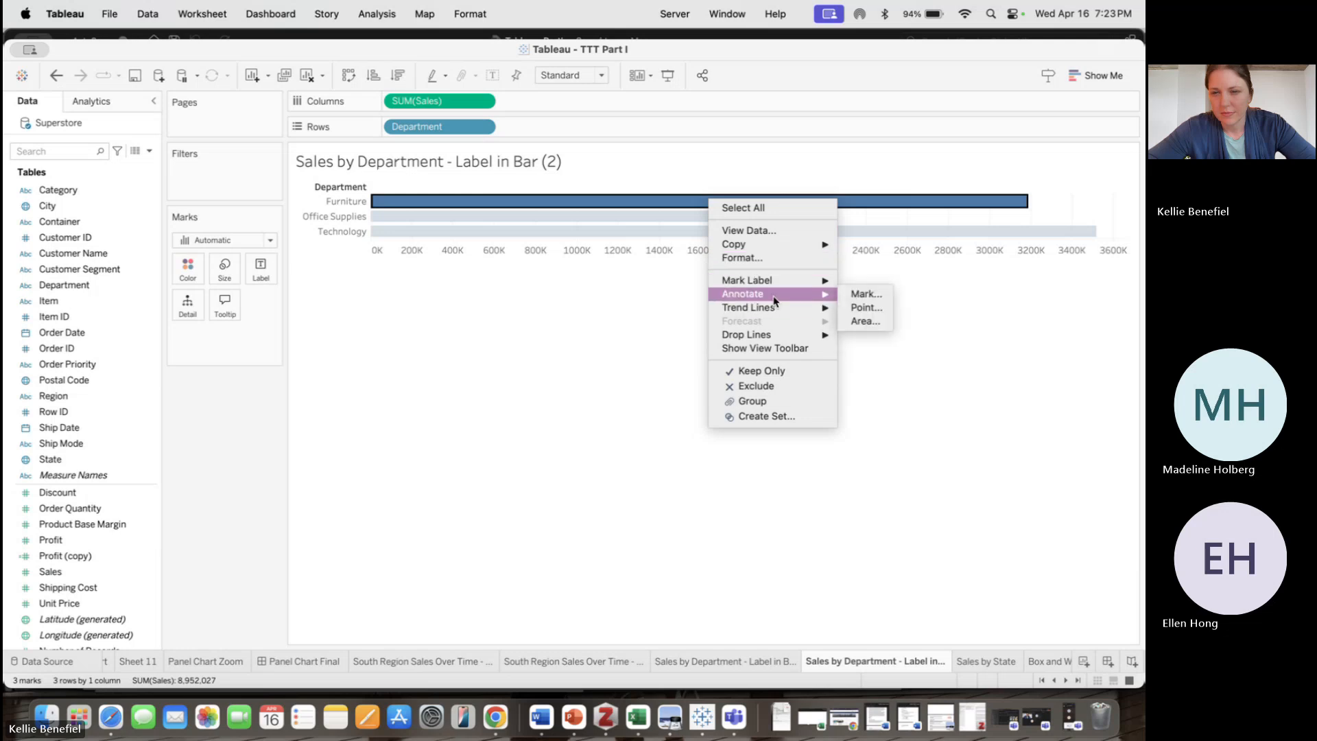
mouse_move(811, 287)
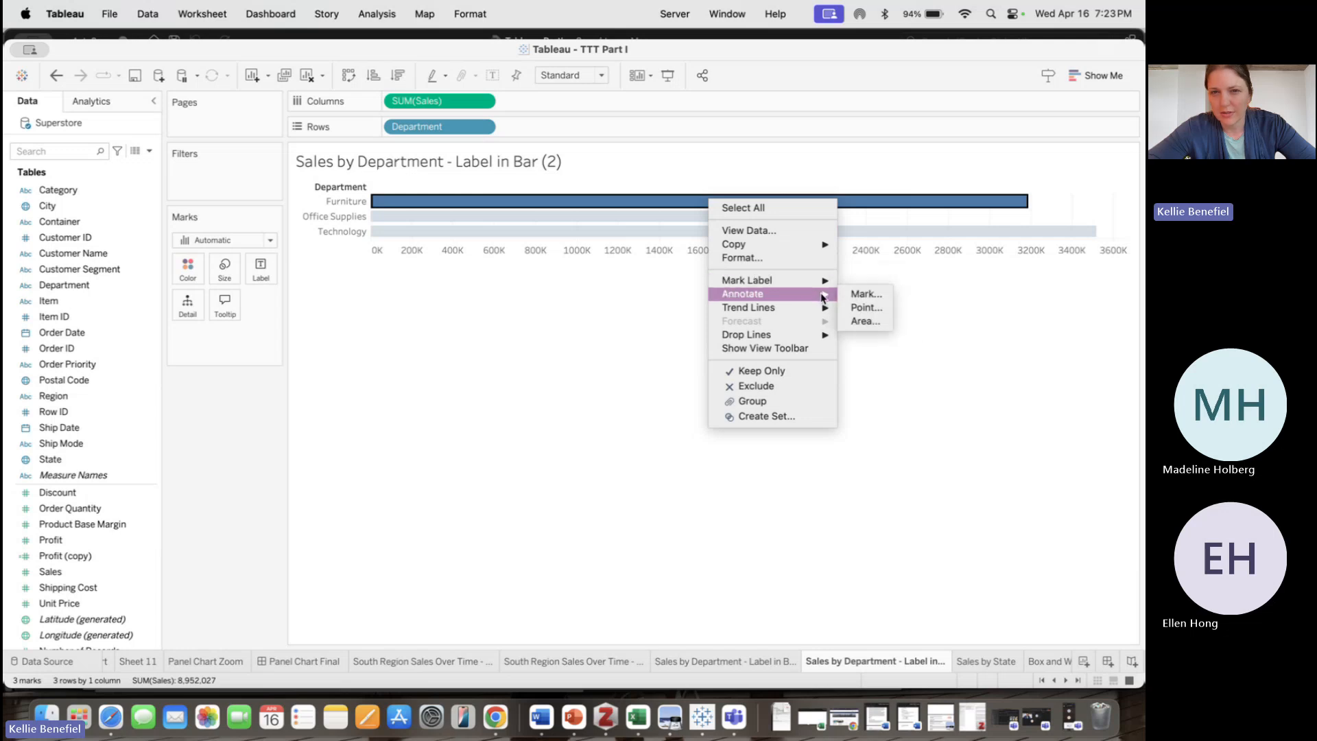
click(589, 386)
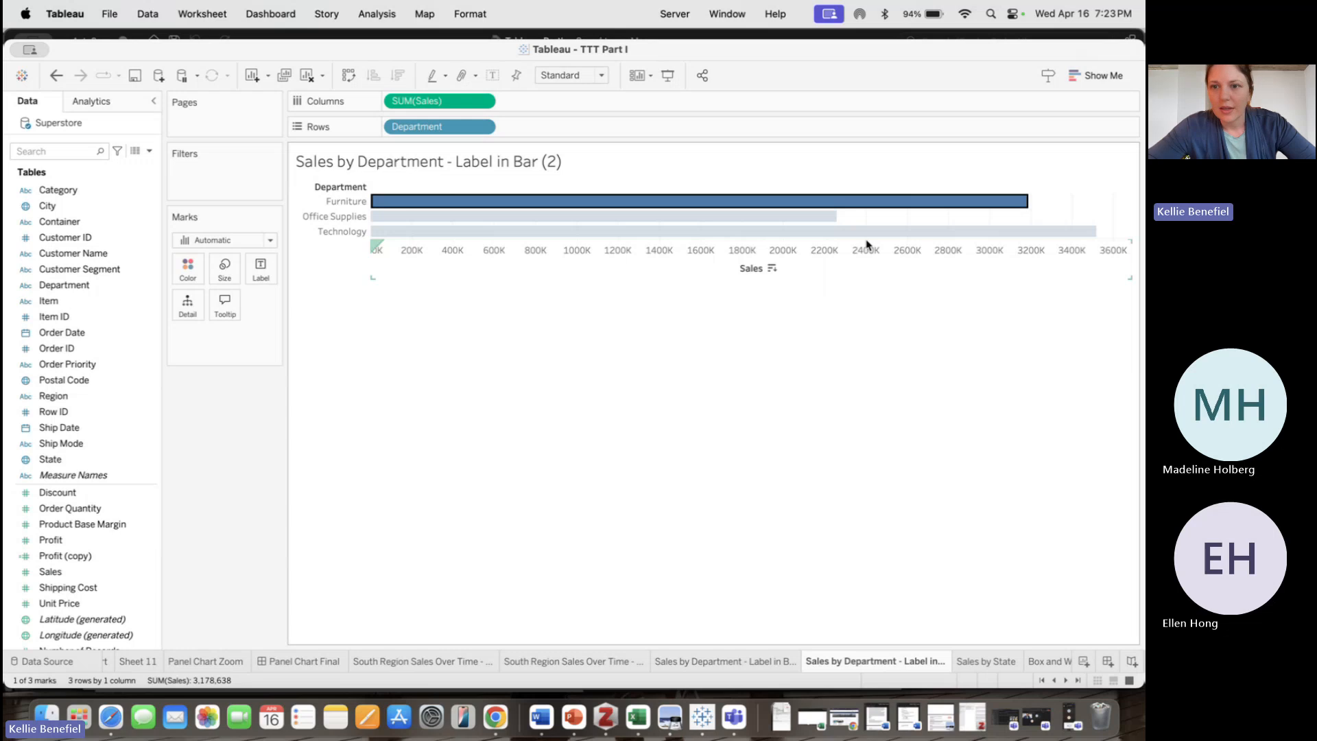
mouse_move(784, 200)
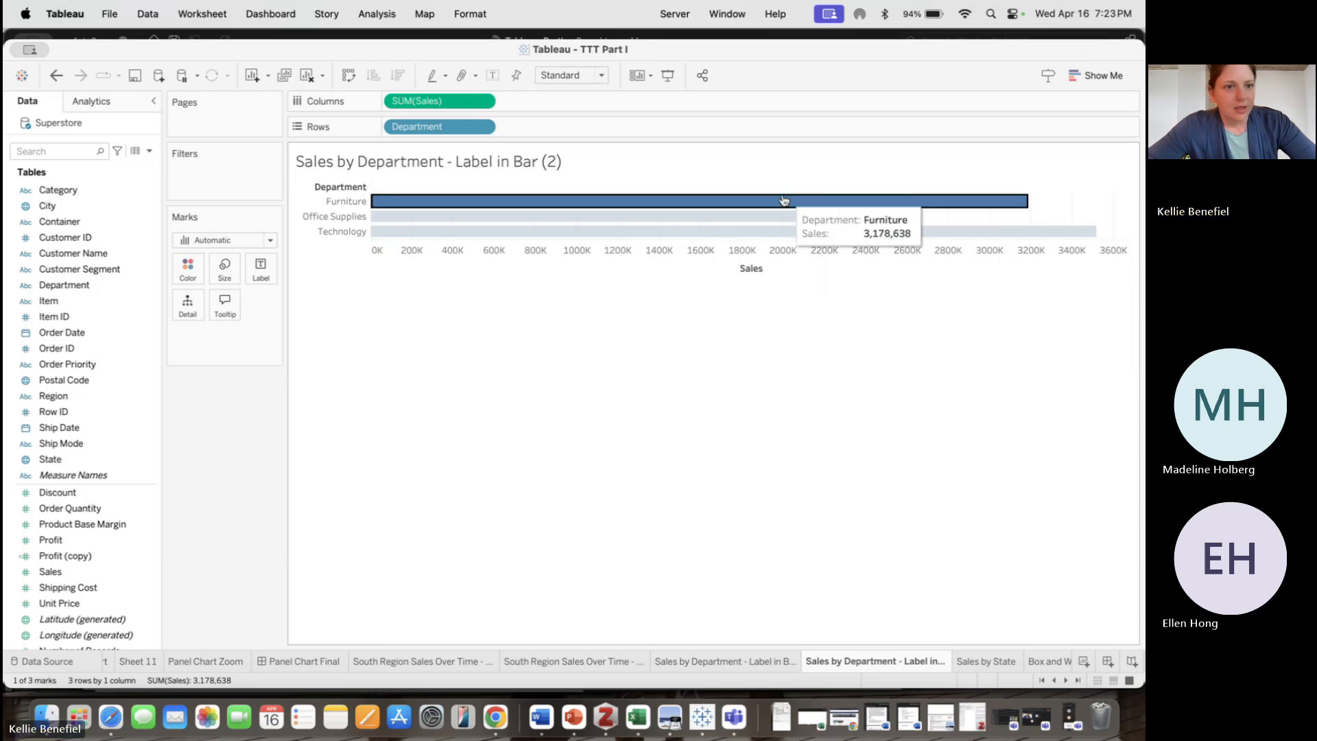
right_click(581, 202)
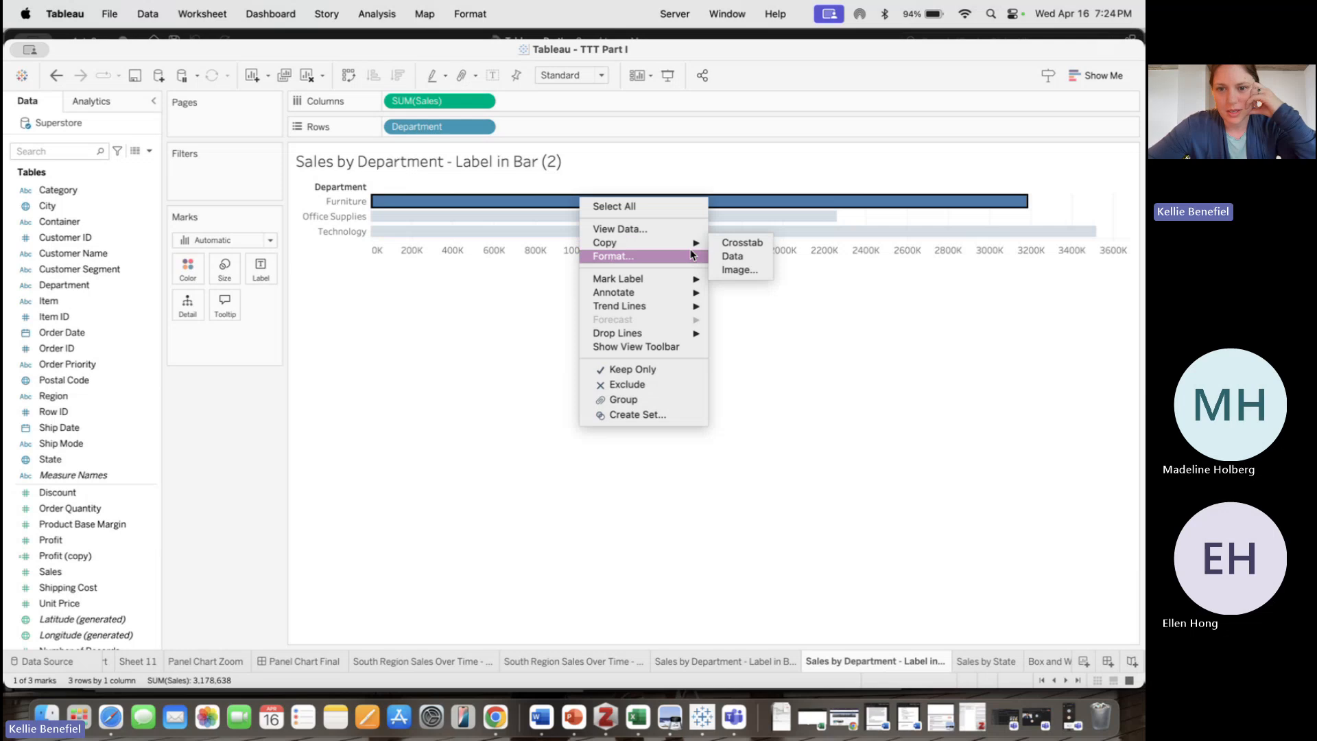
click(690, 260)
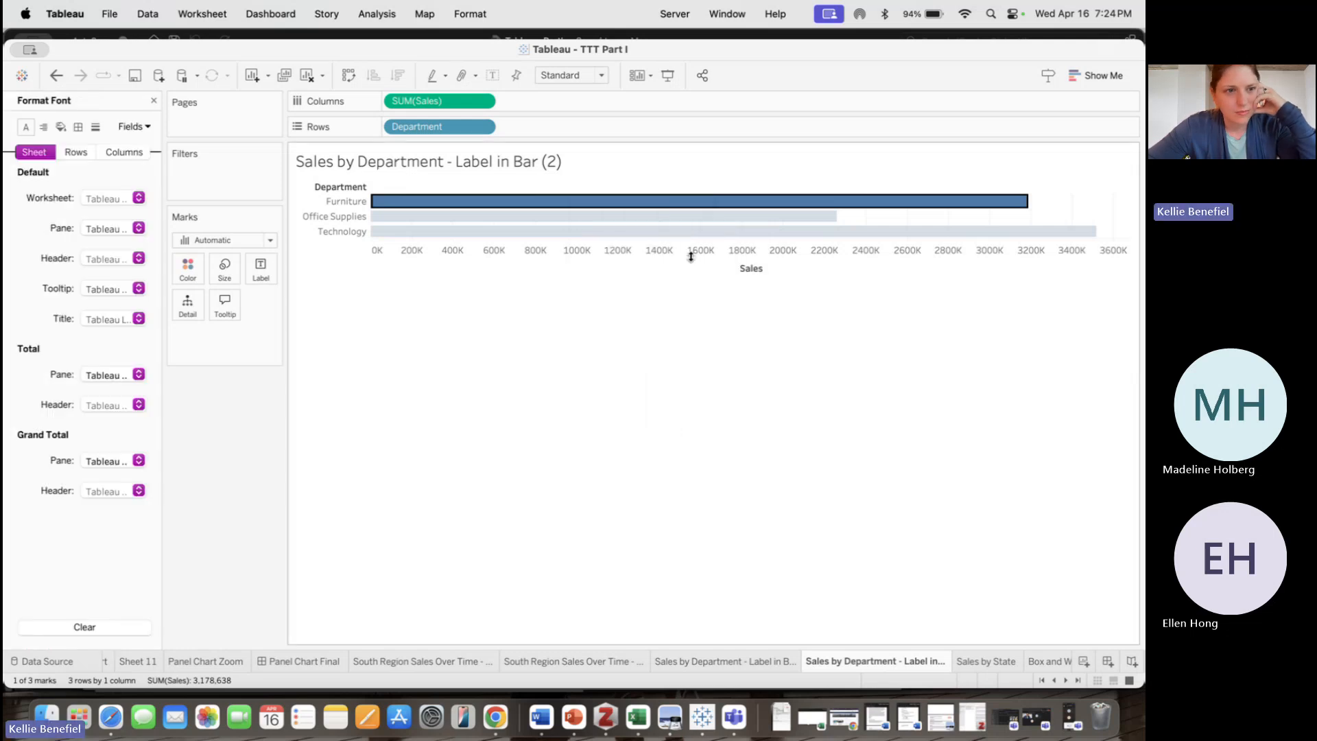
click(153, 101)
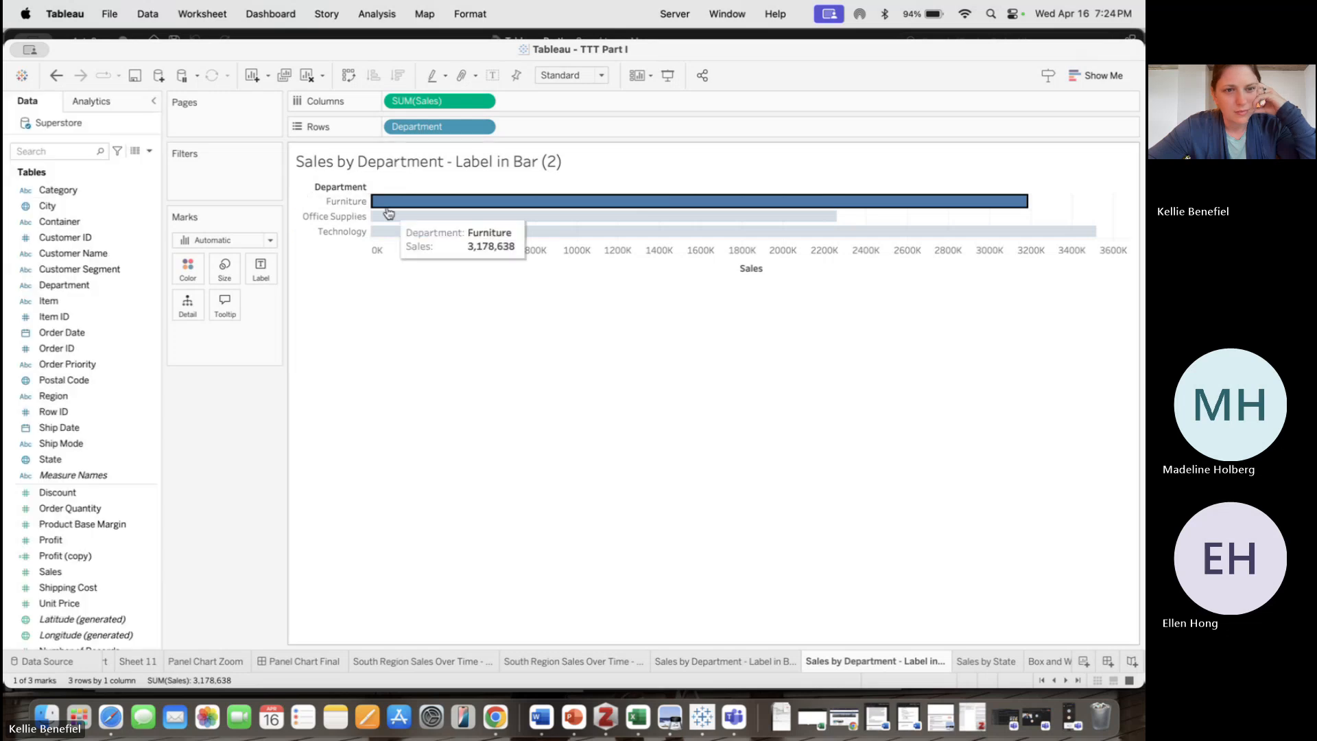
click(726, 662)
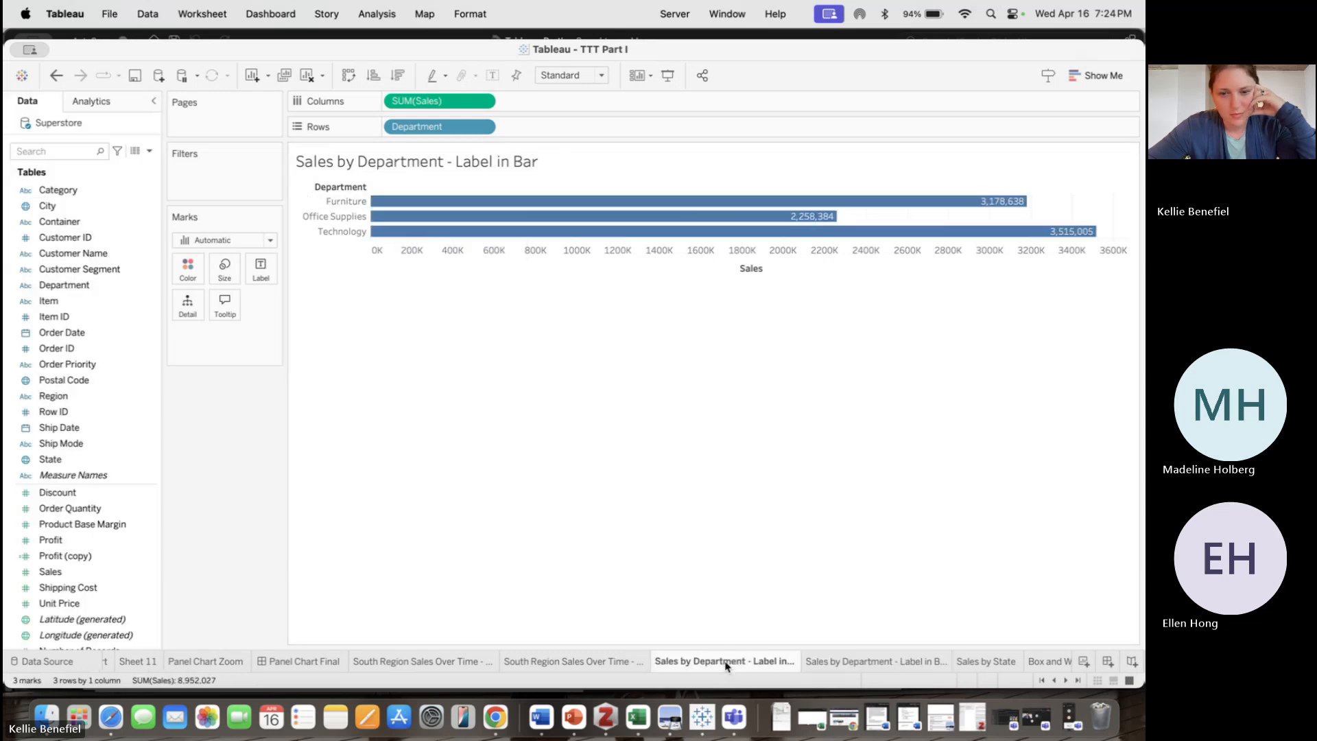
Switch to the copied sheet and inspect the Furniture bar's context menu options
click(840, 664)
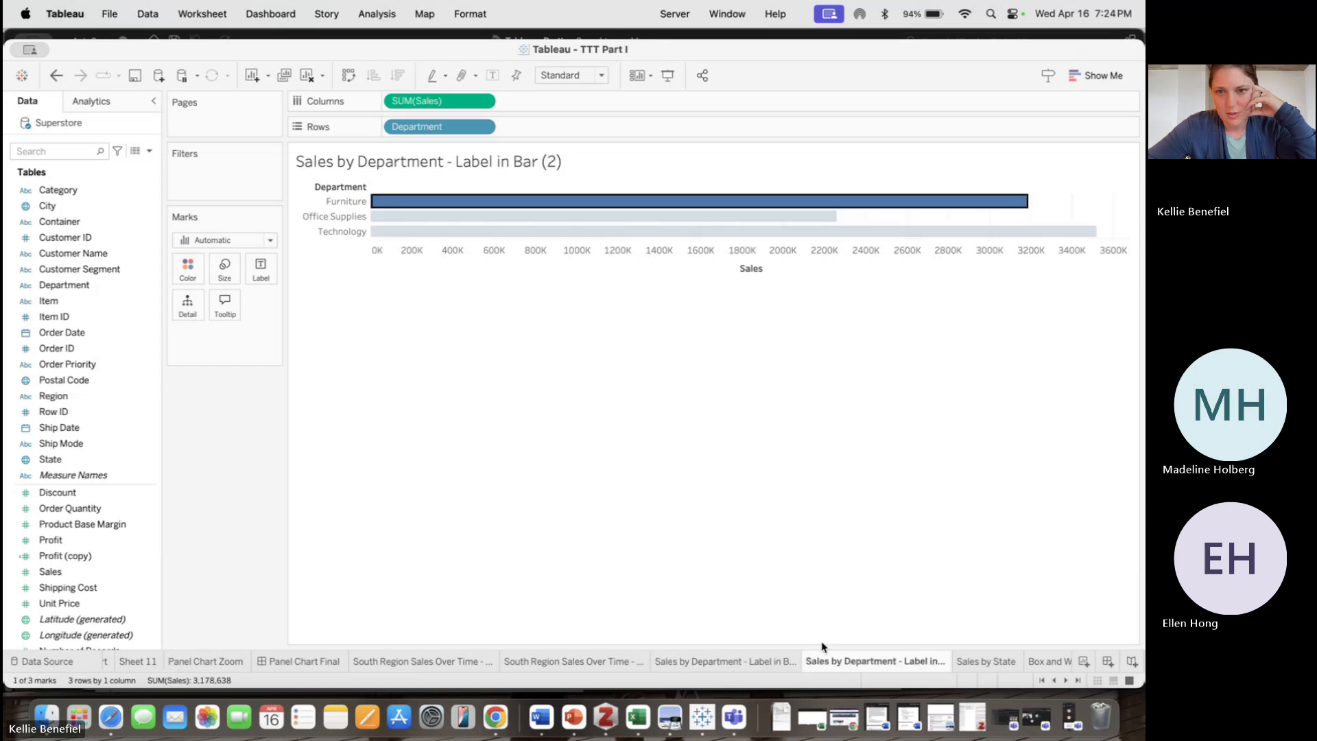
right_click(602, 203)
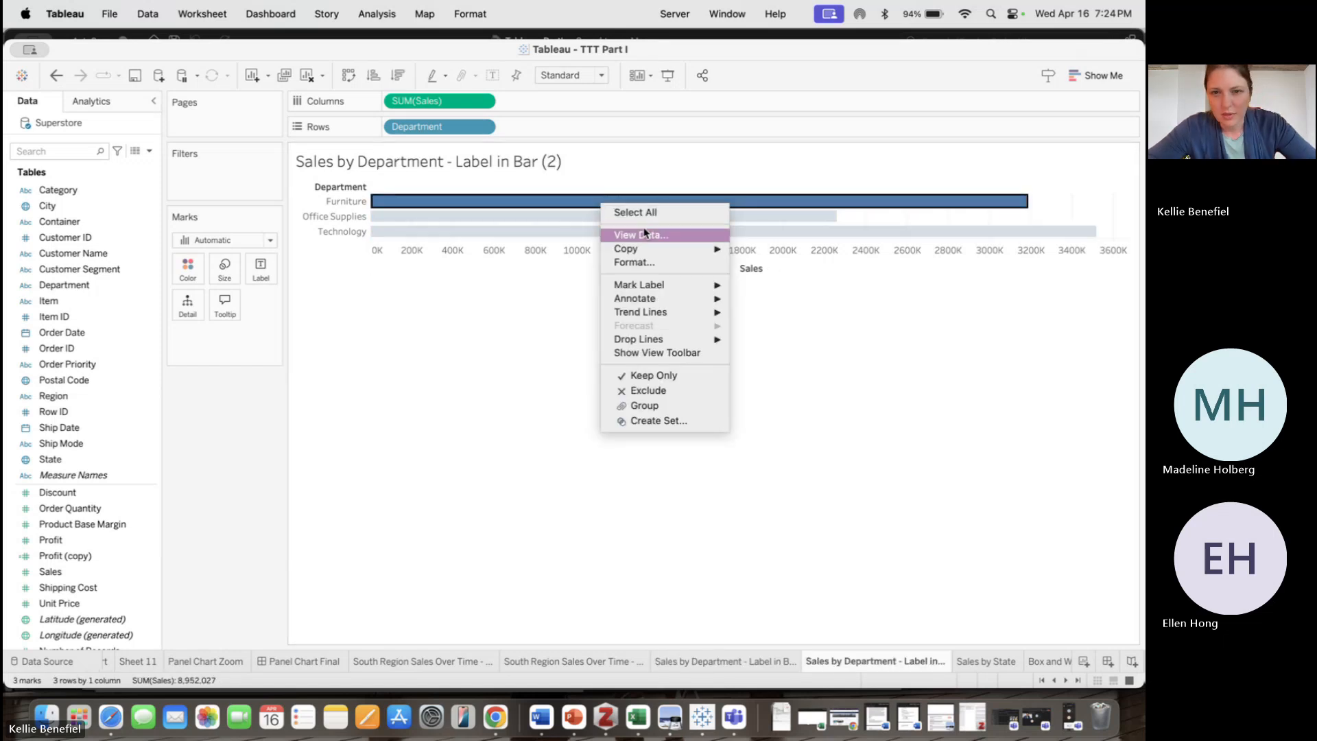
mouse_move(709, 290)
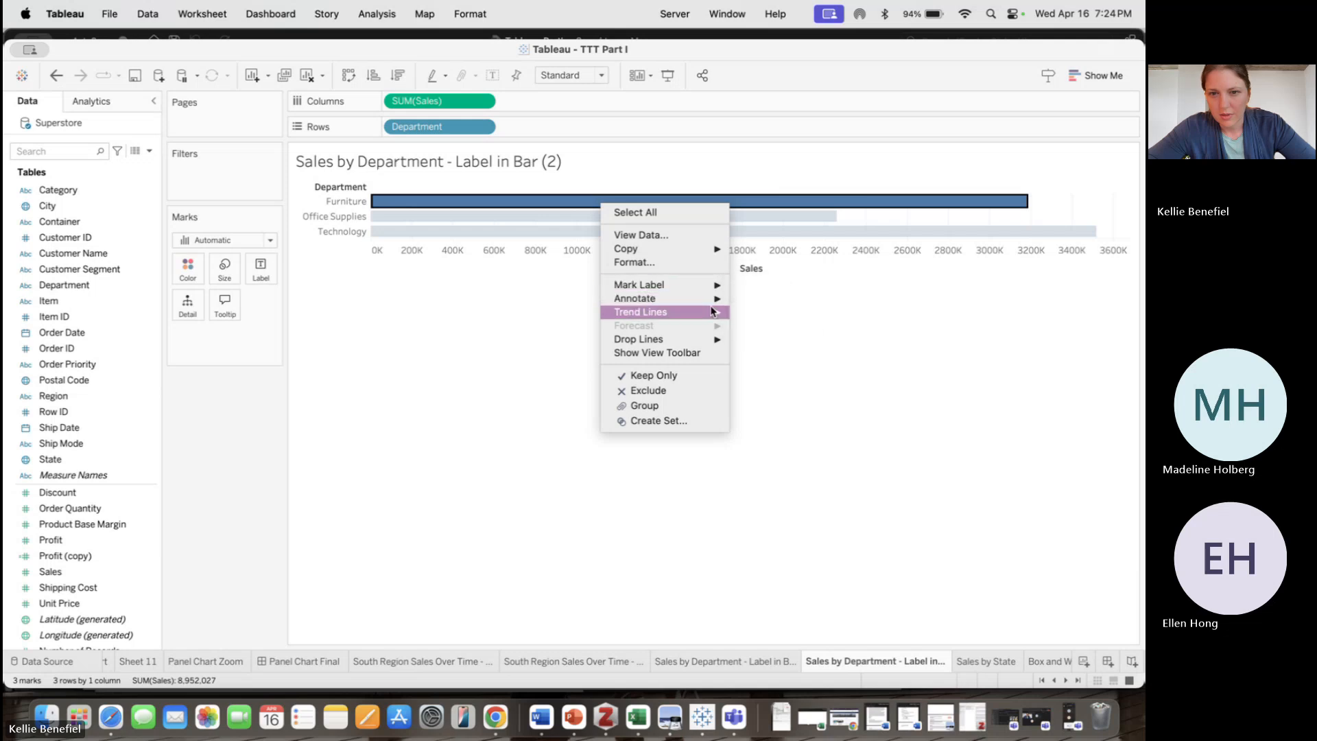
mouse_move(712, 317)
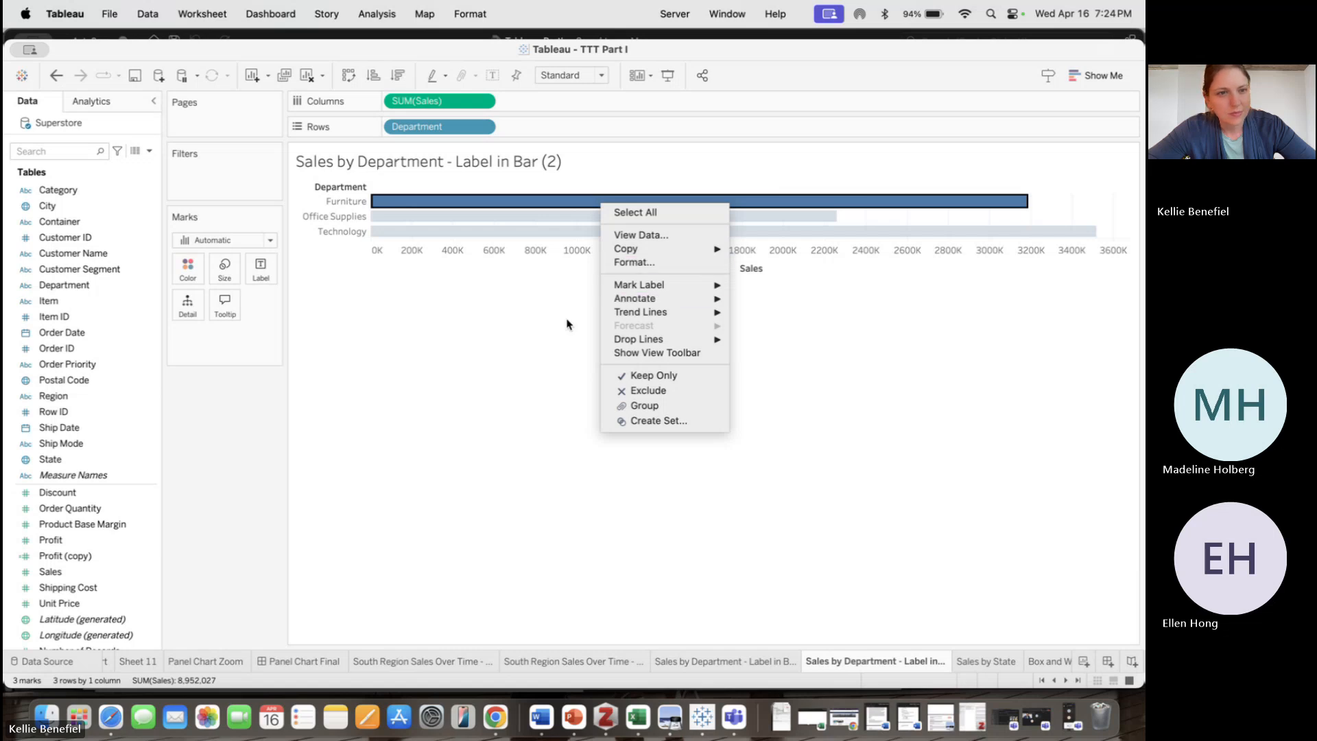
key(Escape)
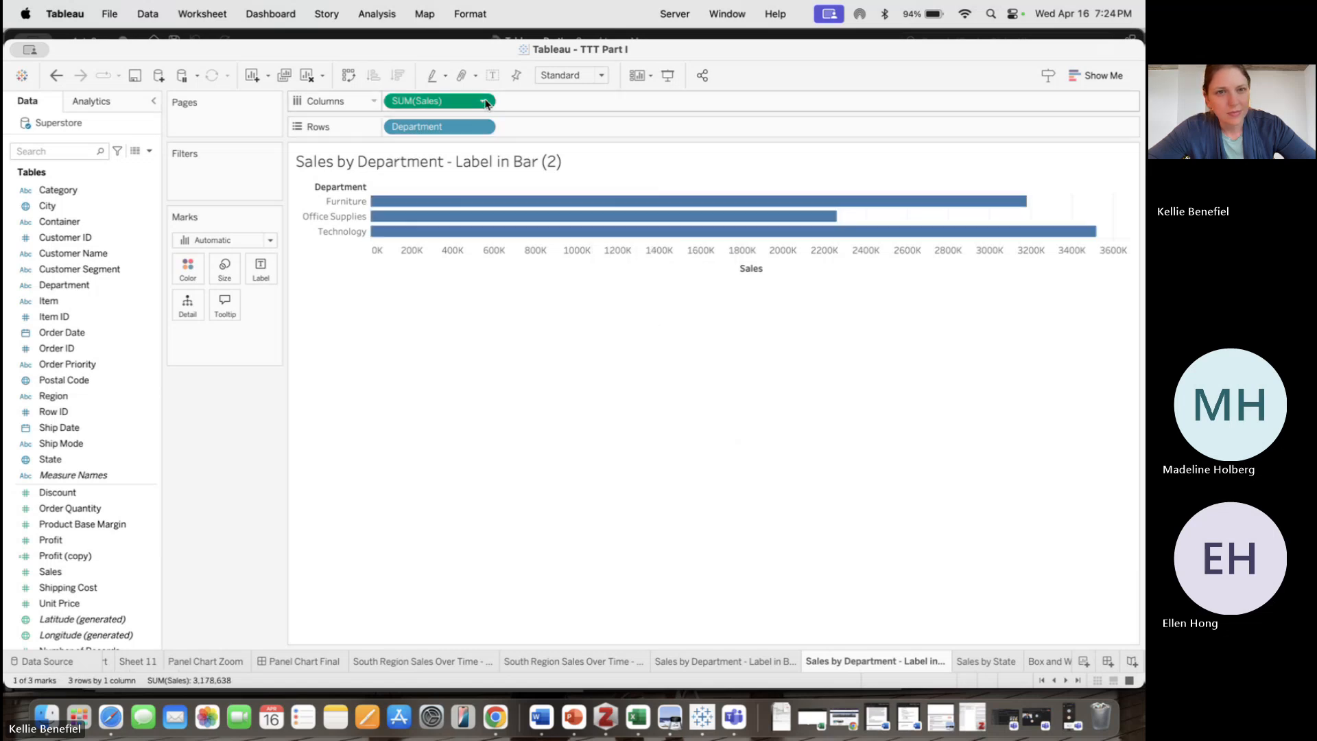
Inspect the SUM(Sales) field's options and check the tutorial document for the next instruction
click(482, 101)
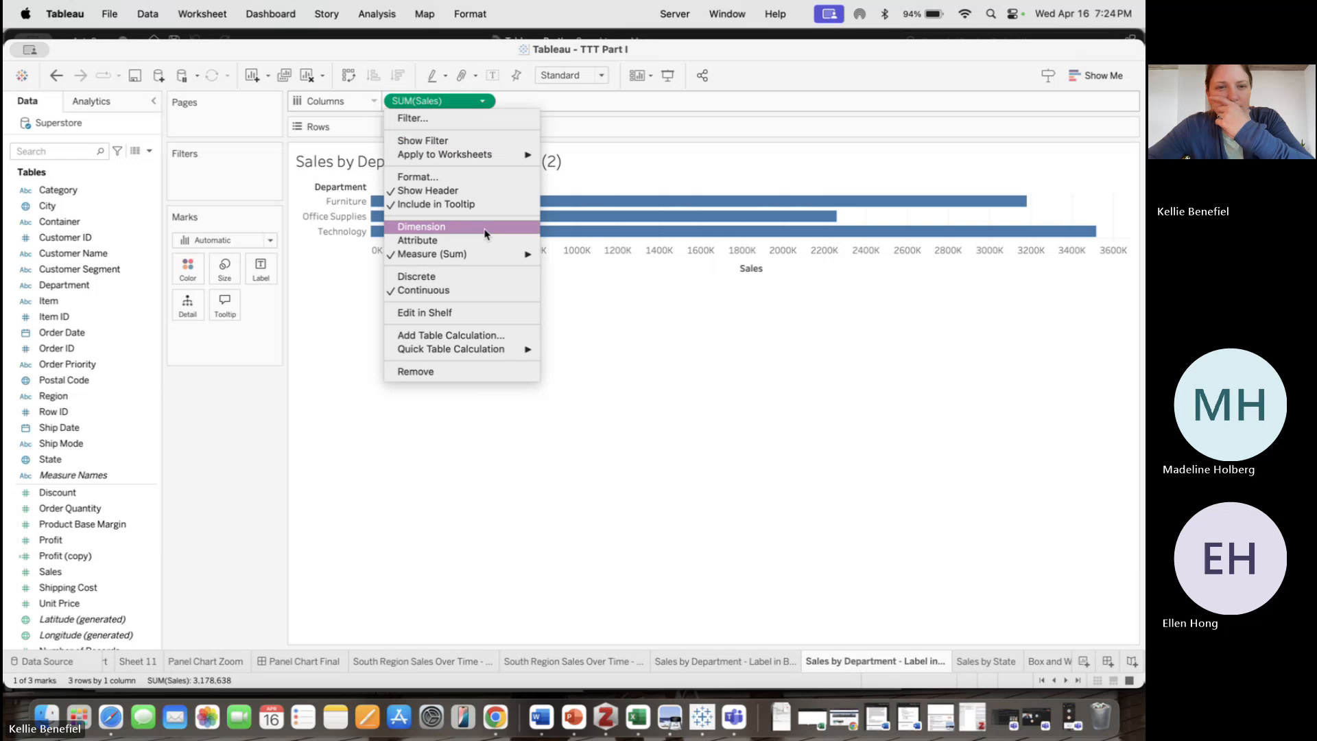
mouse_move(495, 258)
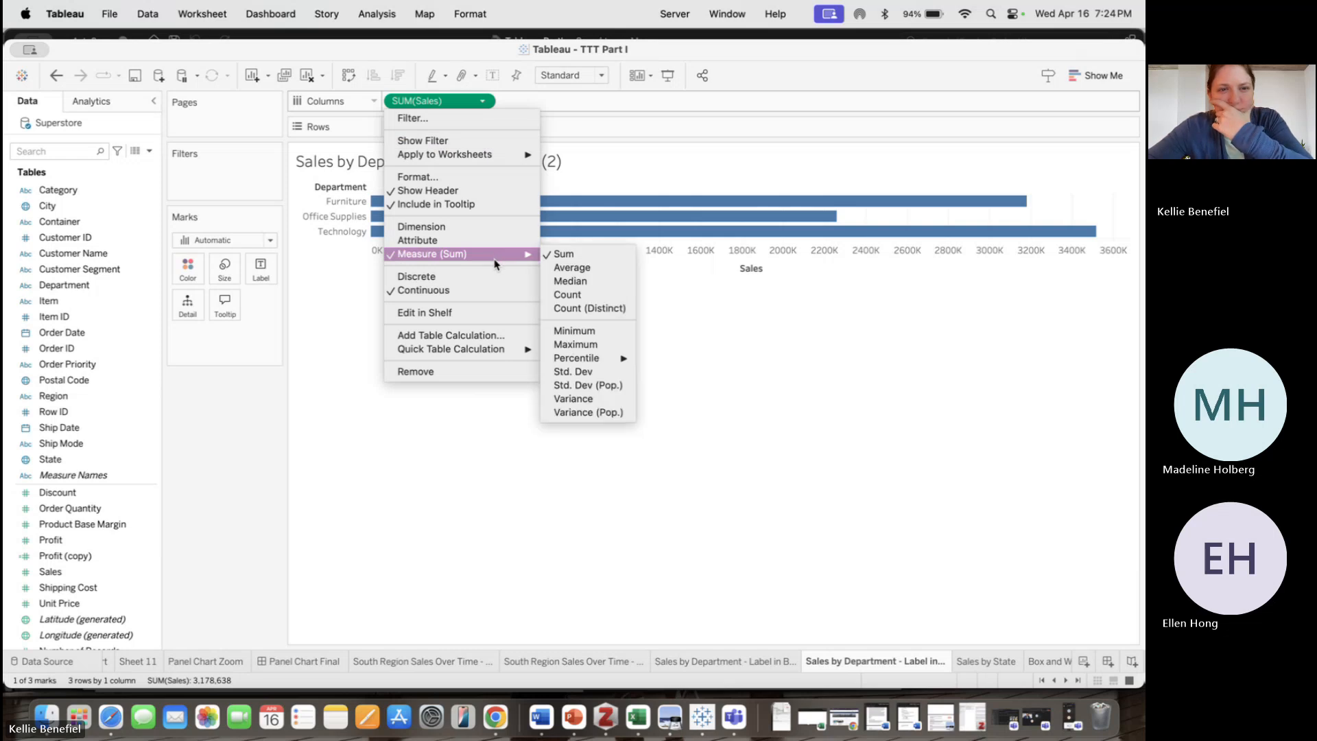
click(398, 544)
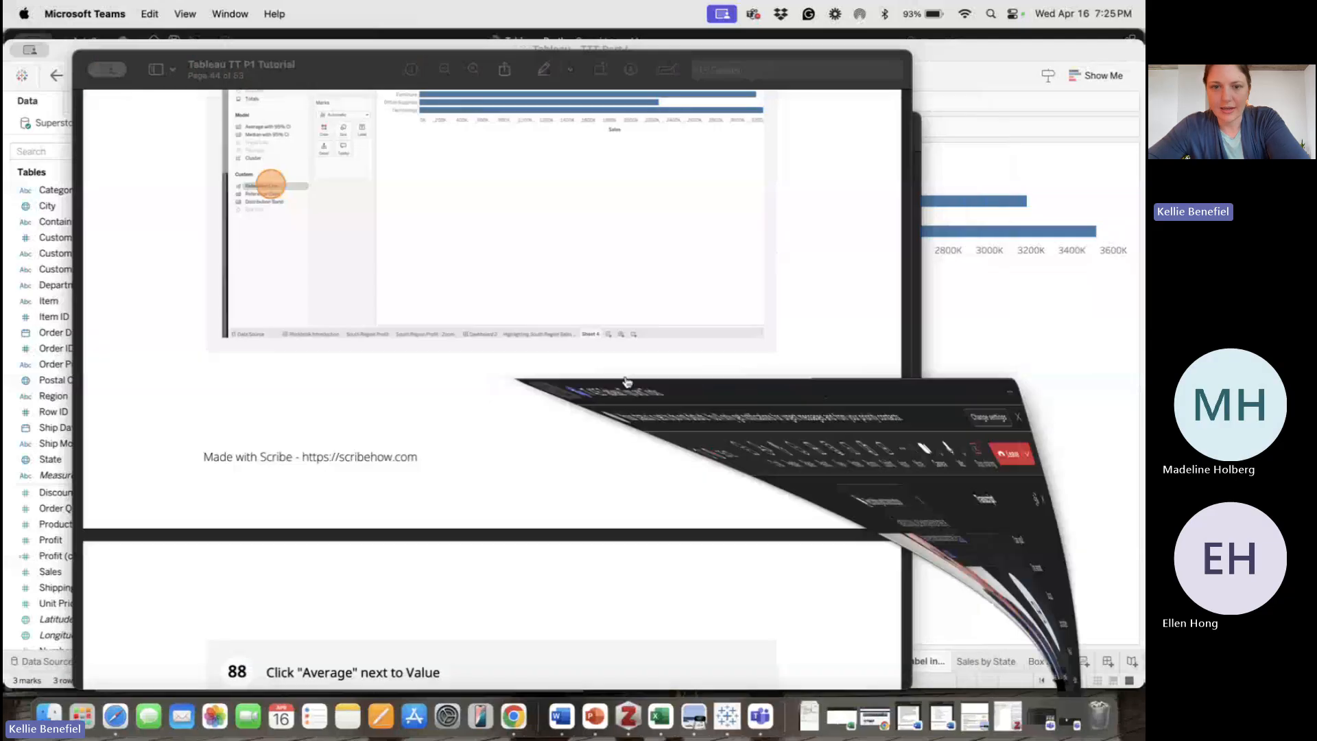
click(1025, 414)
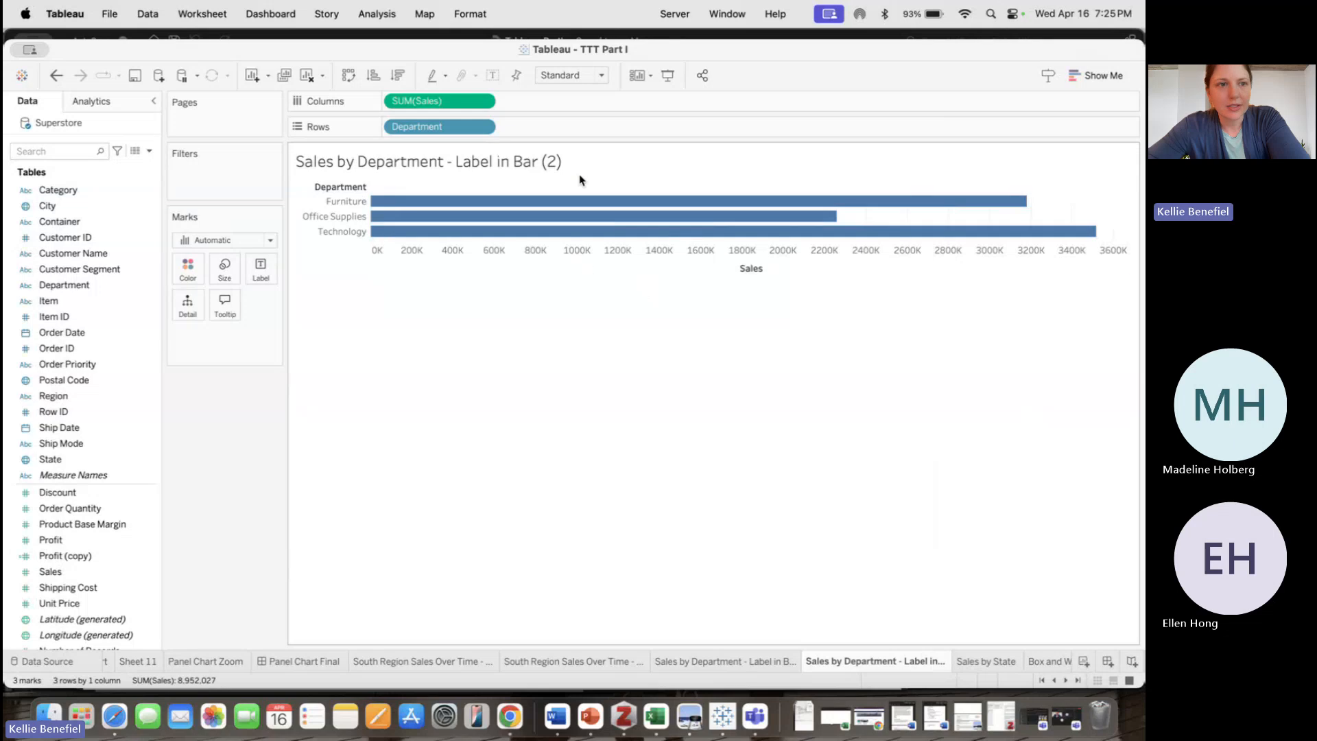
Add a per-cell reference line on SUM(Sales) using Sum, labelled with its Value and with no line
click(105, 101)
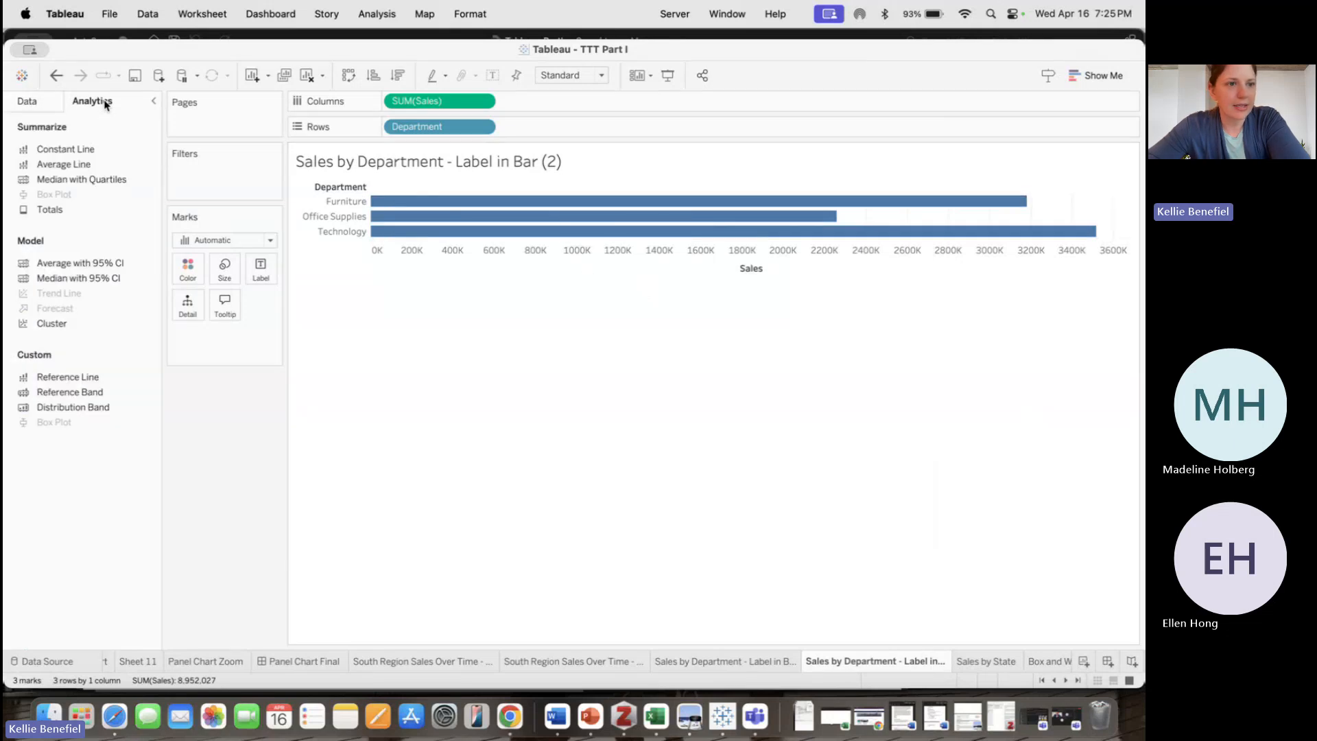
drag(94, 378, 544, 211)
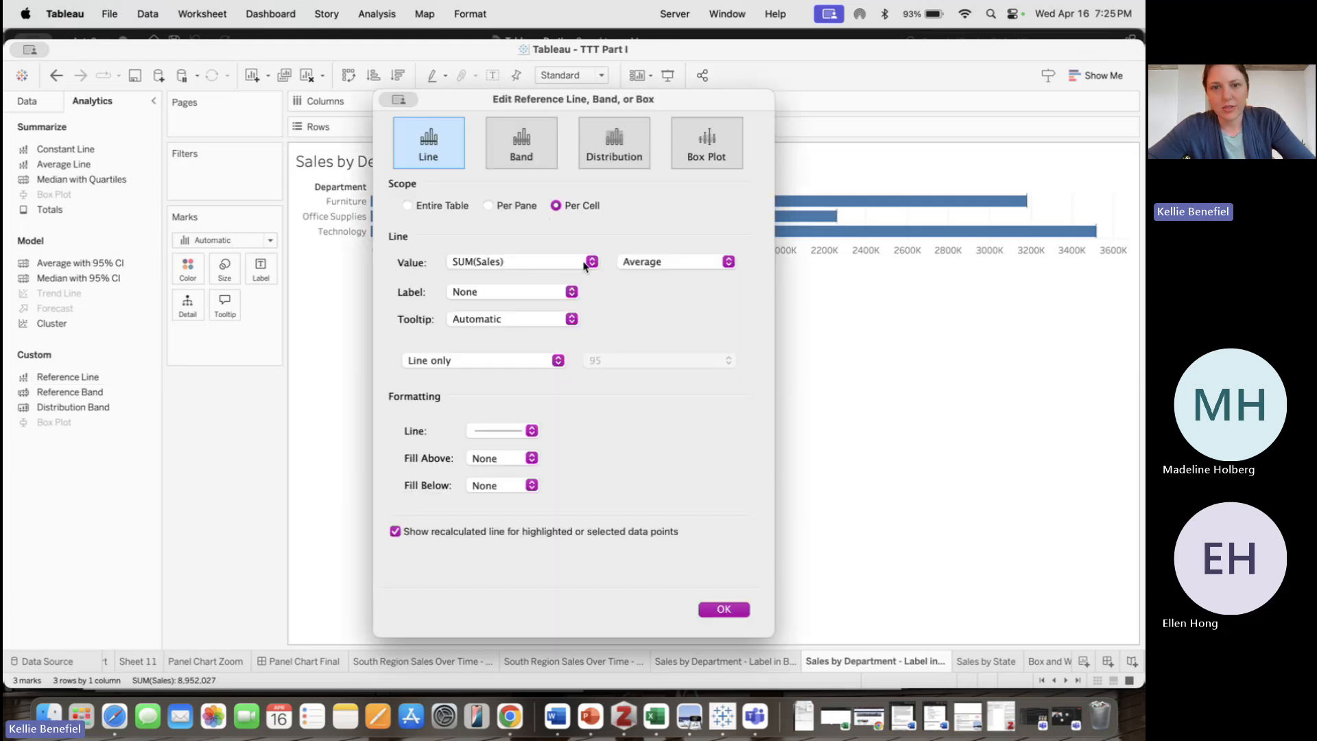
click(646, 271)
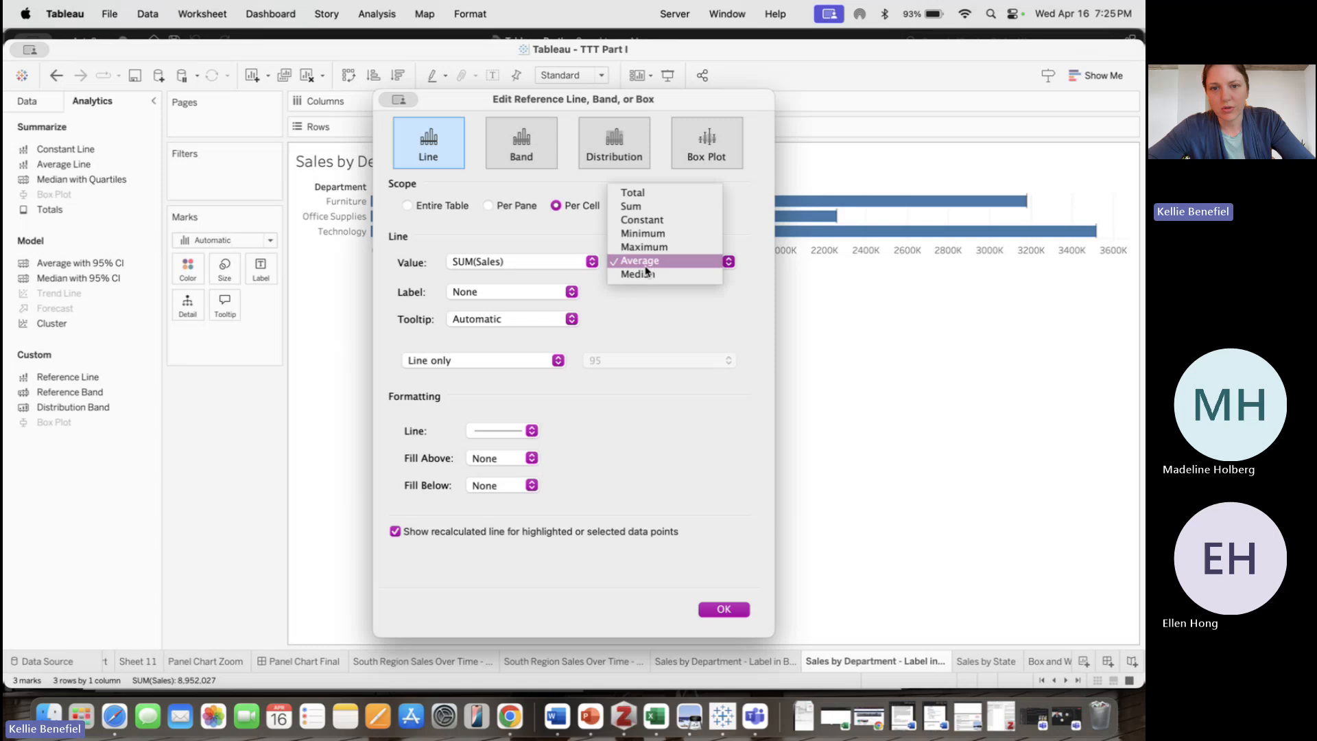
click(644, 267)
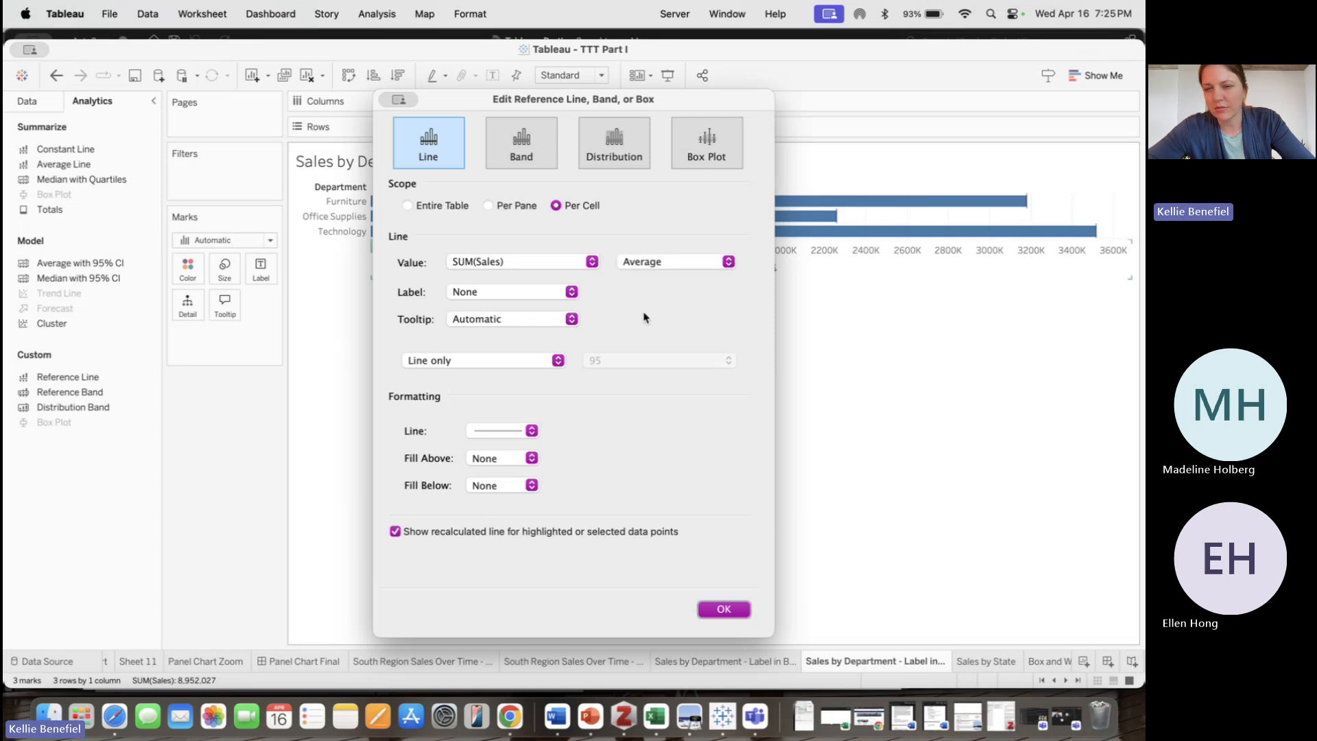
click(659, 265)
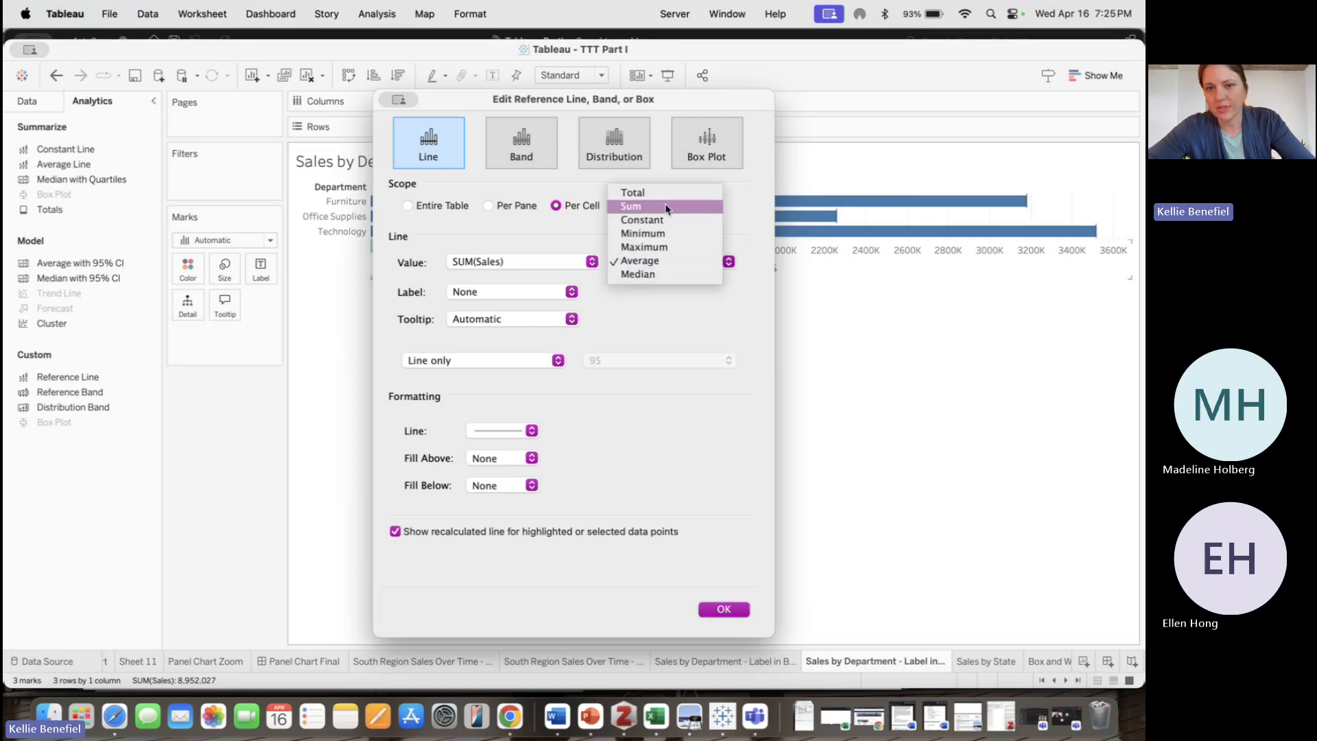
click(665, 207)
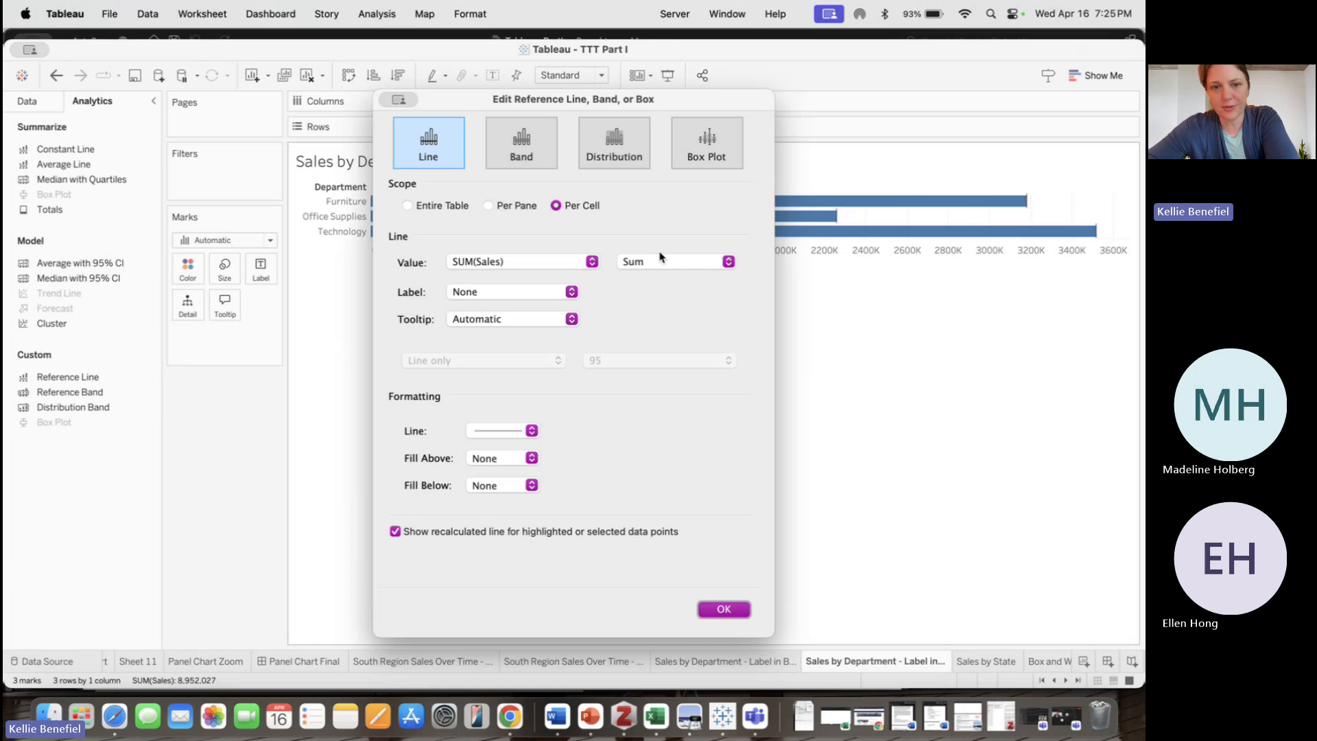
click(539, 299)
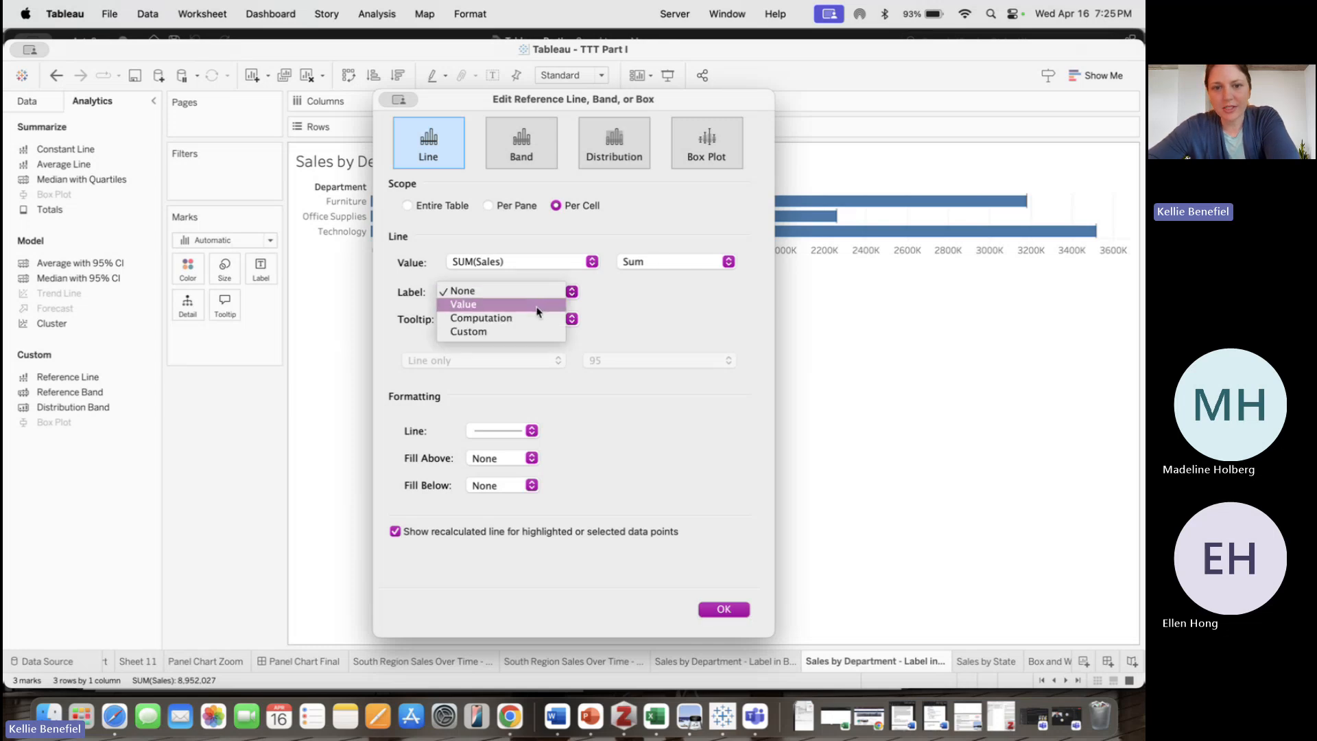
click(538, 311)
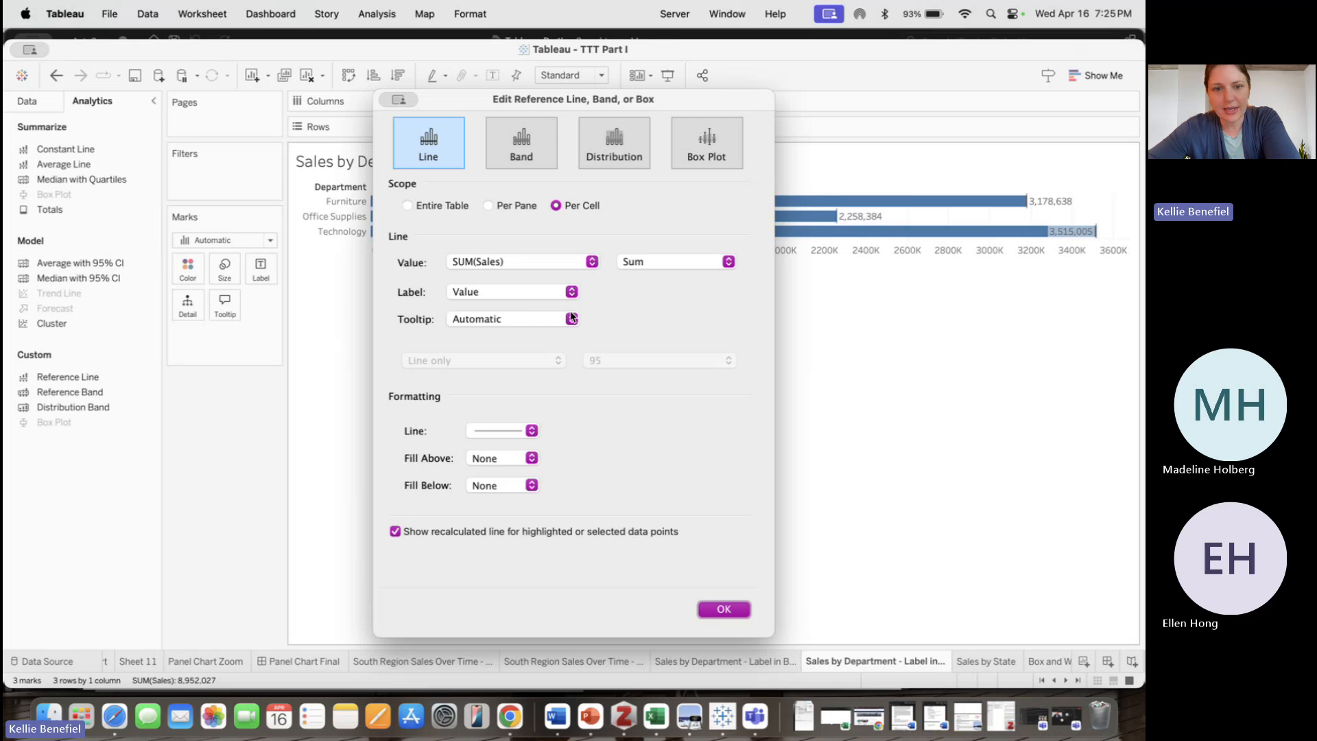
click(522, 432)
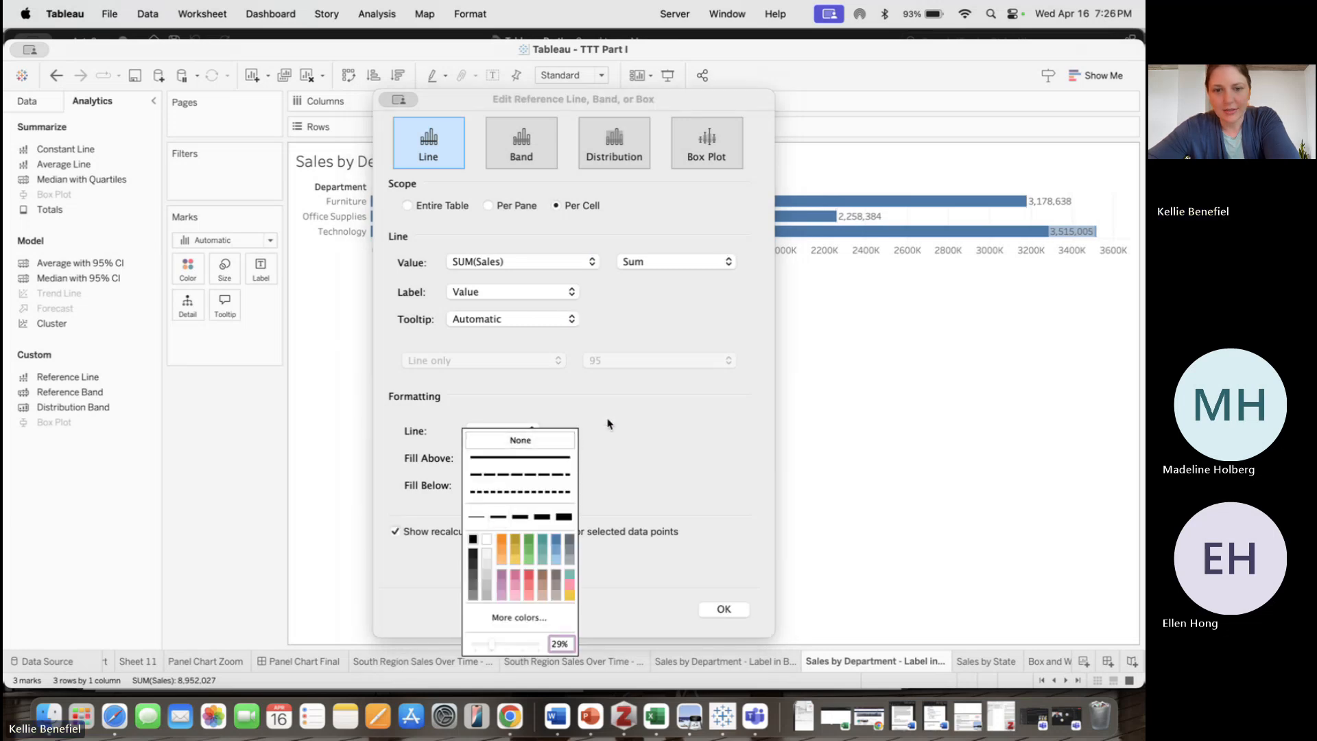
click(632, 421)
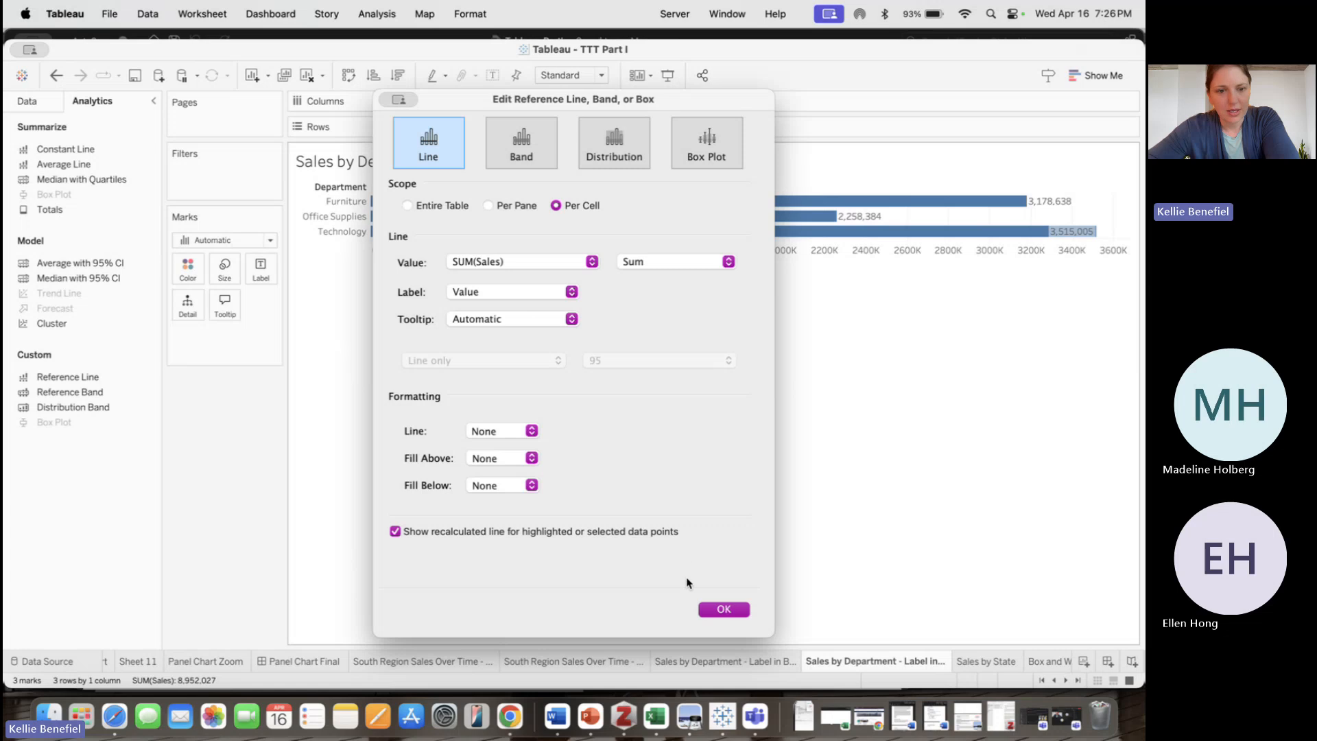
click(715, 609)
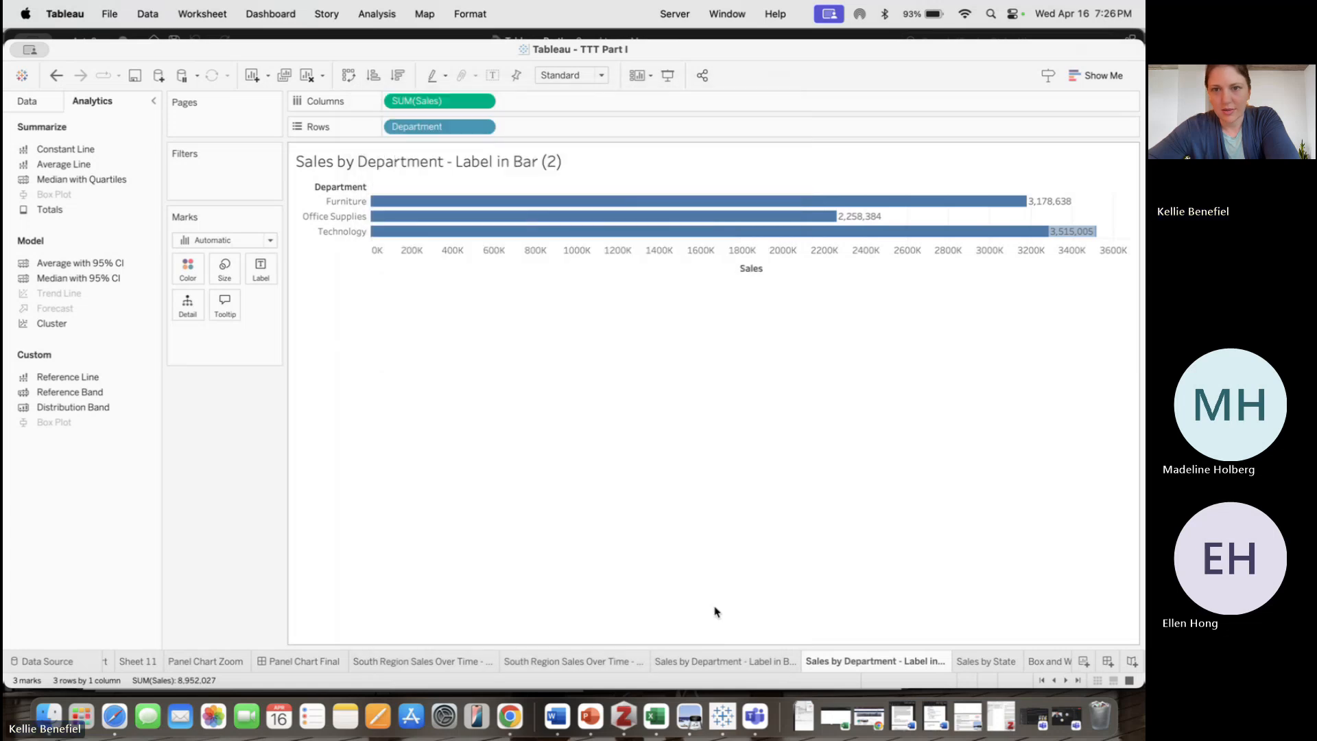
Format the reference line label to align left horizontally and middle vertically inside each bar
right_click(866, 224)
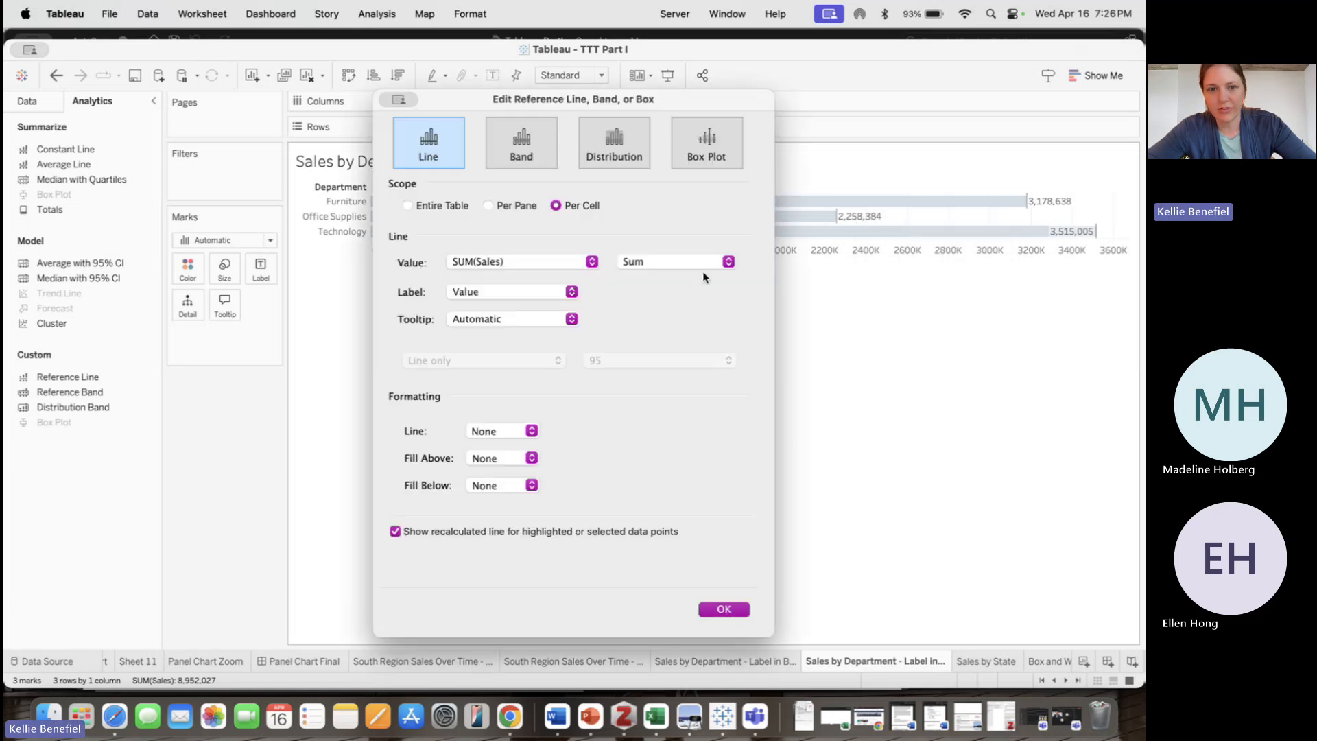
click(723, 608)
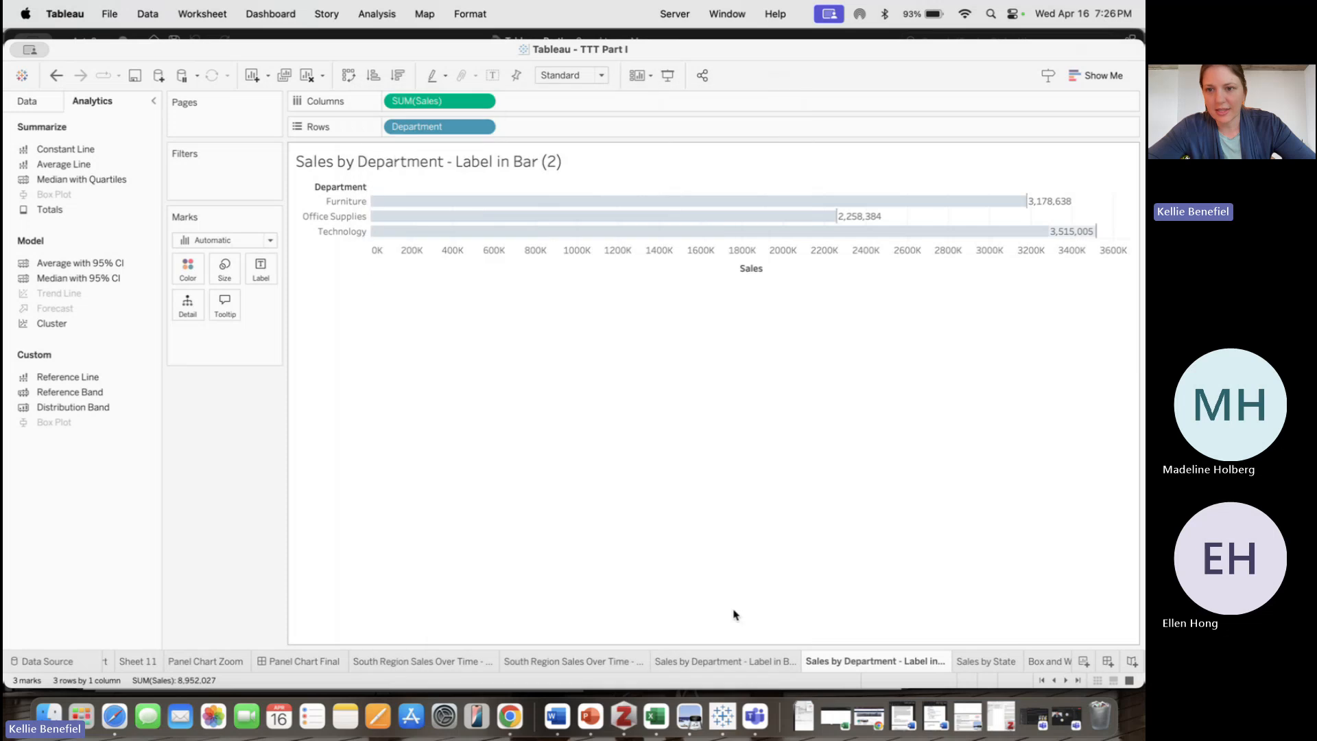
right_click(863, 217)
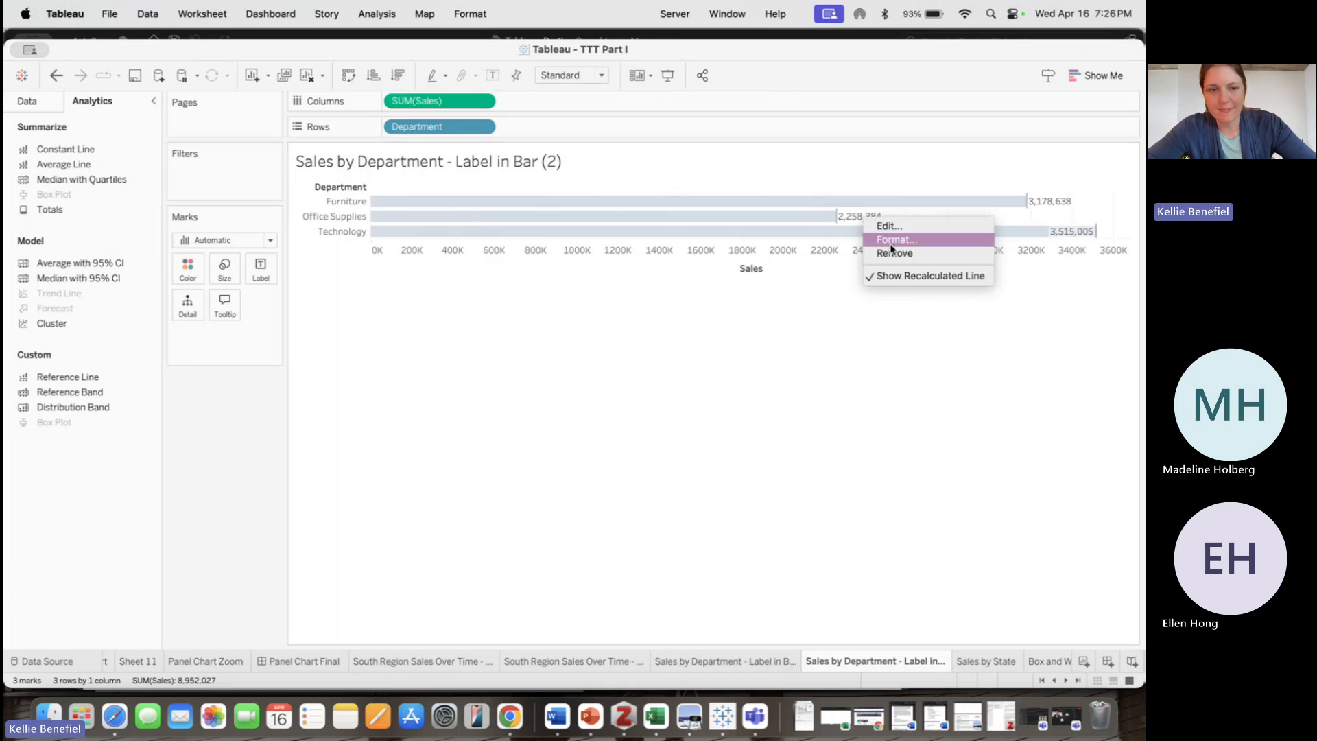
click(895, 240)
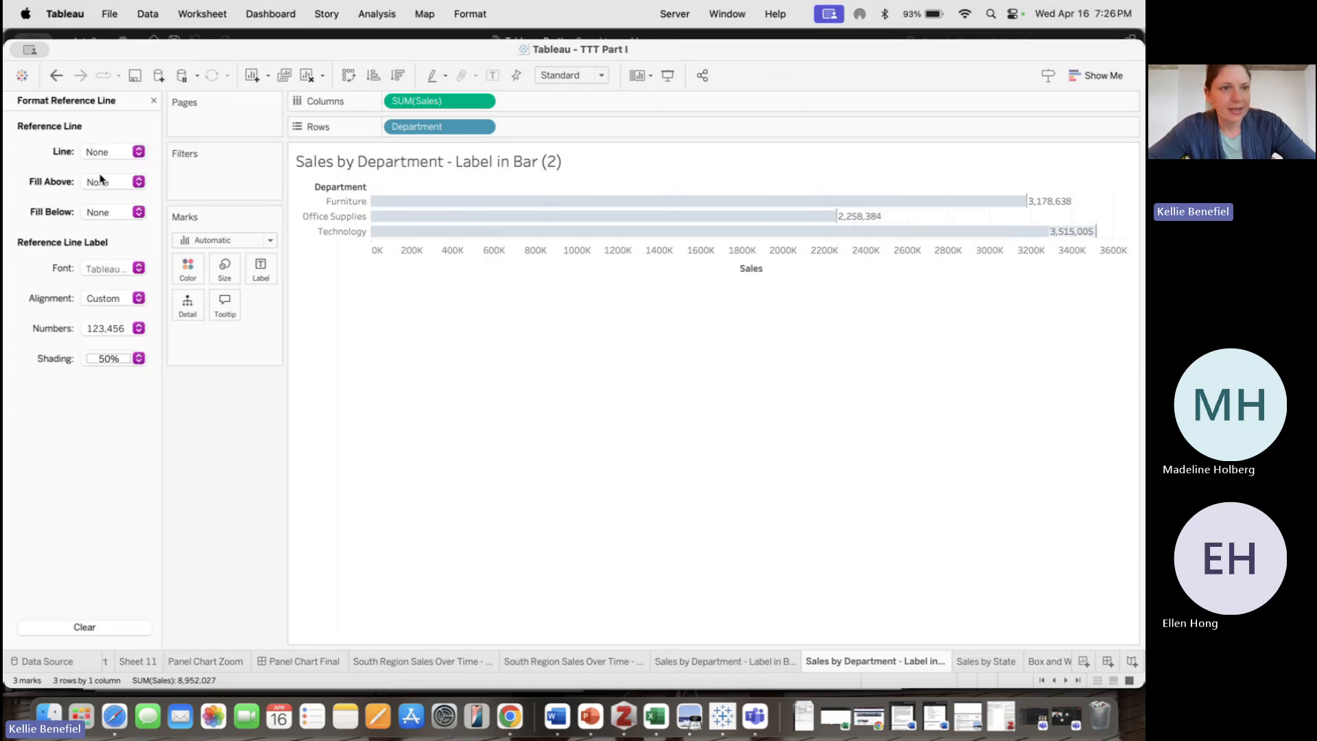
click(129, 268)
click(42, 537)
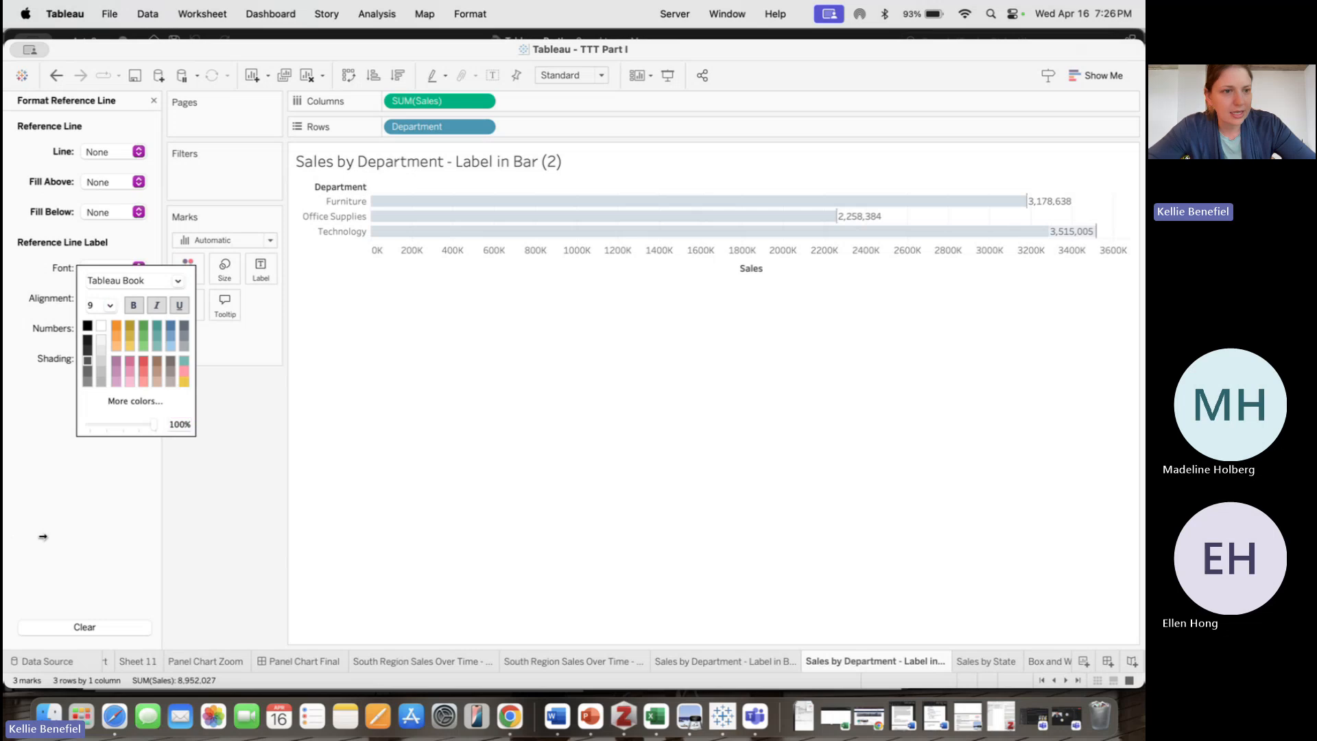
click(28, 504)
click(137, 298)
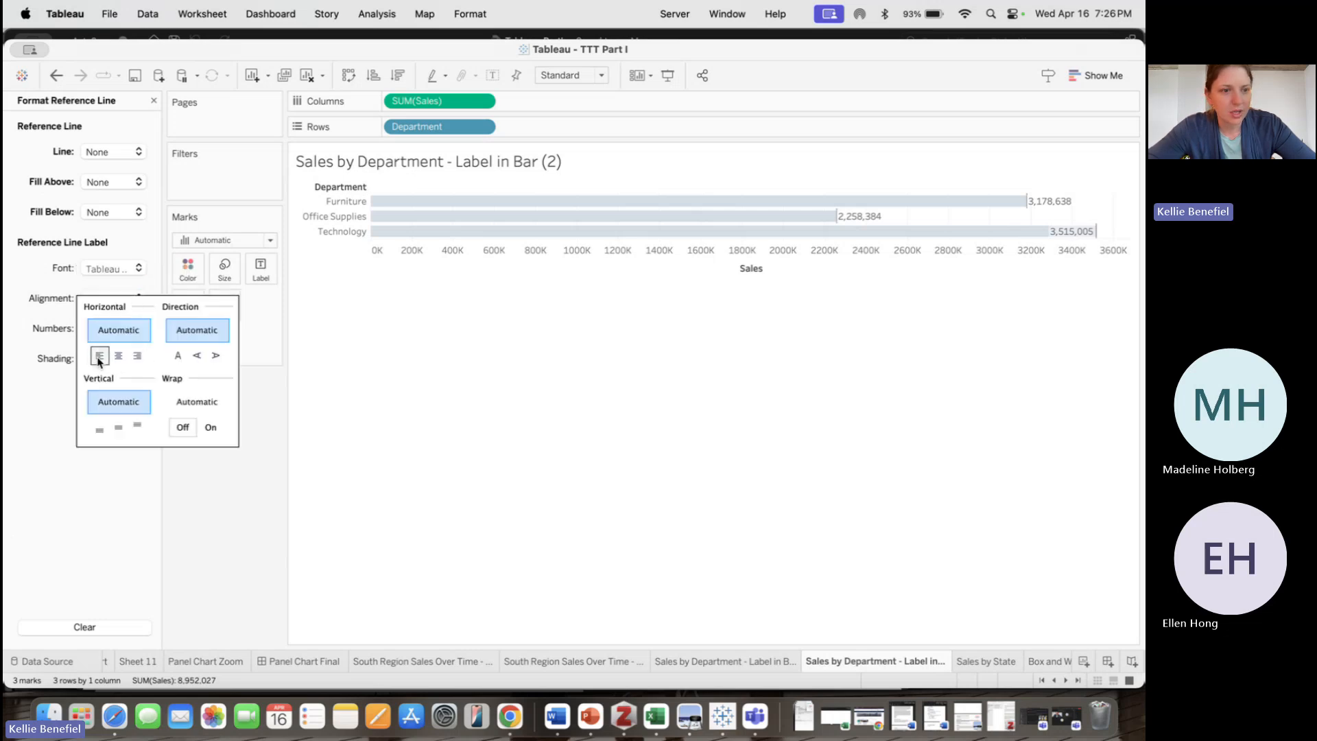
click(99, 357)
click(118, 428)
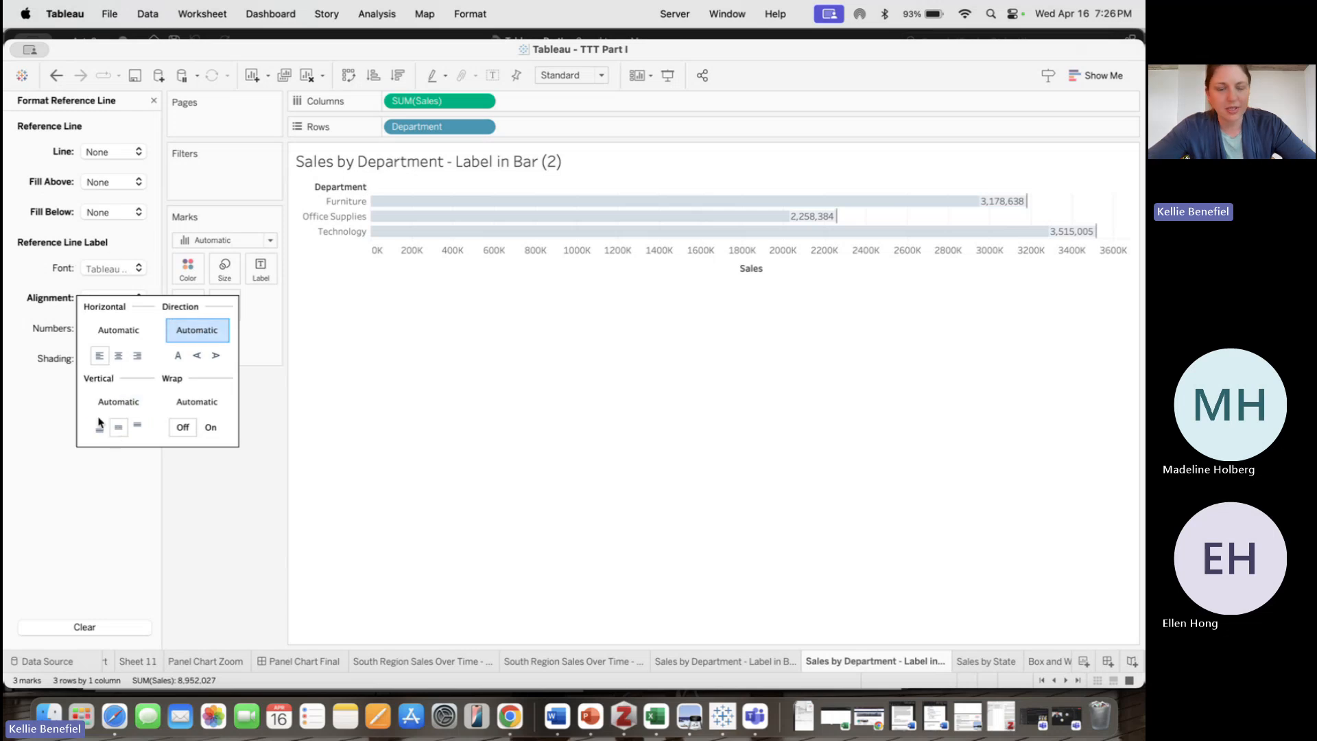
click(137, 478)
Set the reference line label's font colour to white
click(142, 268)
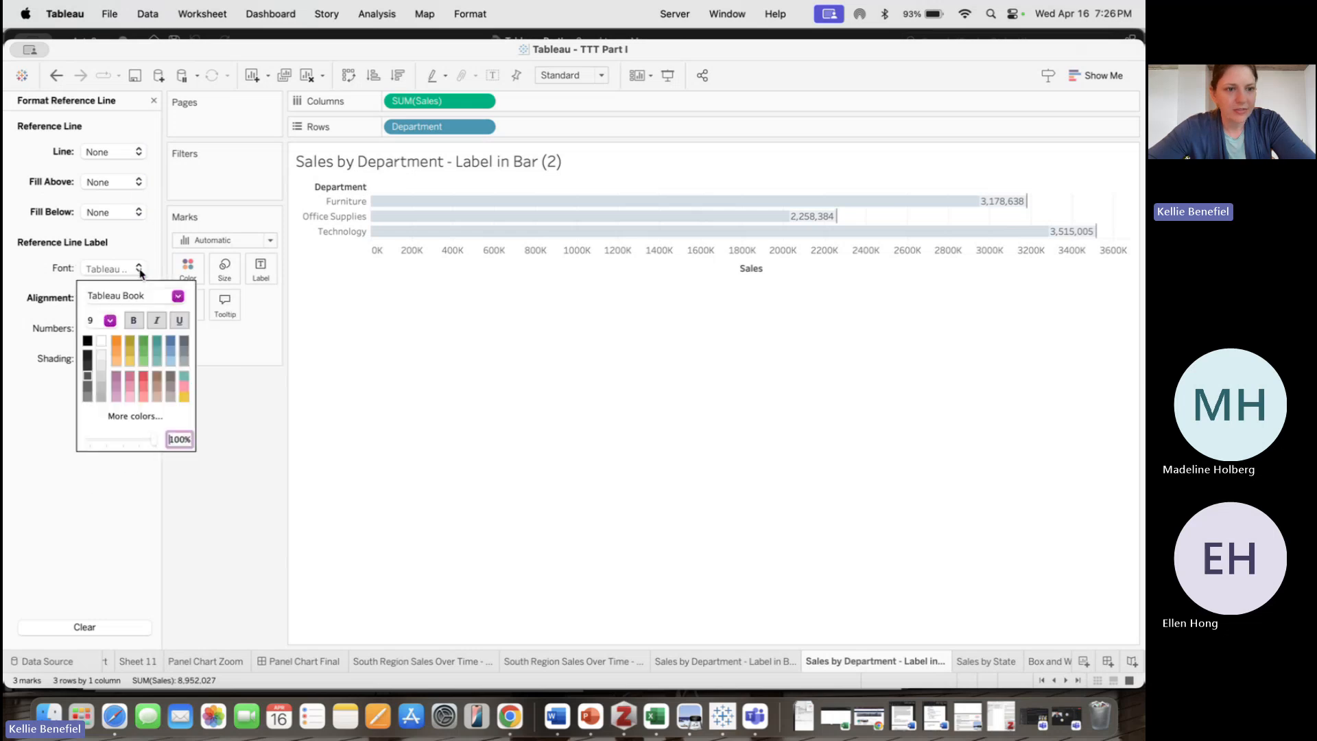
click(103, 347)
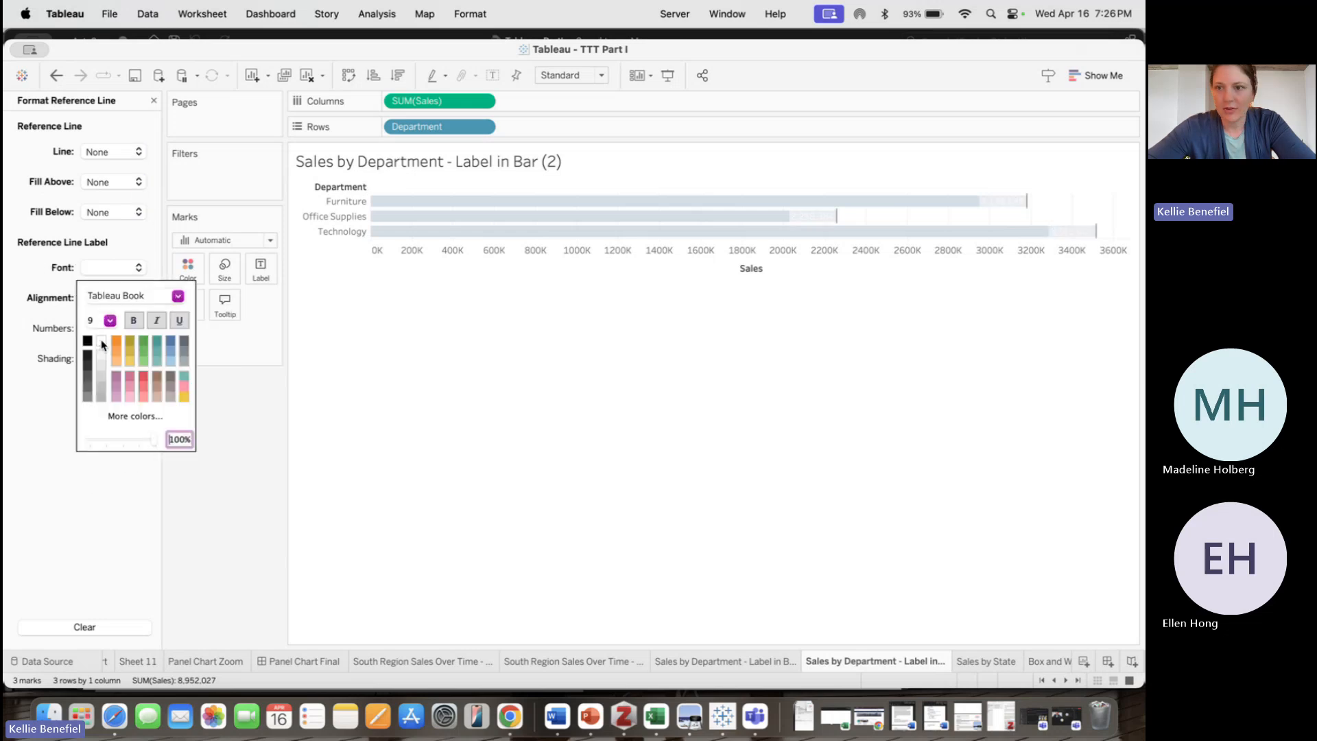
click(90, 472)
click(603, 360)
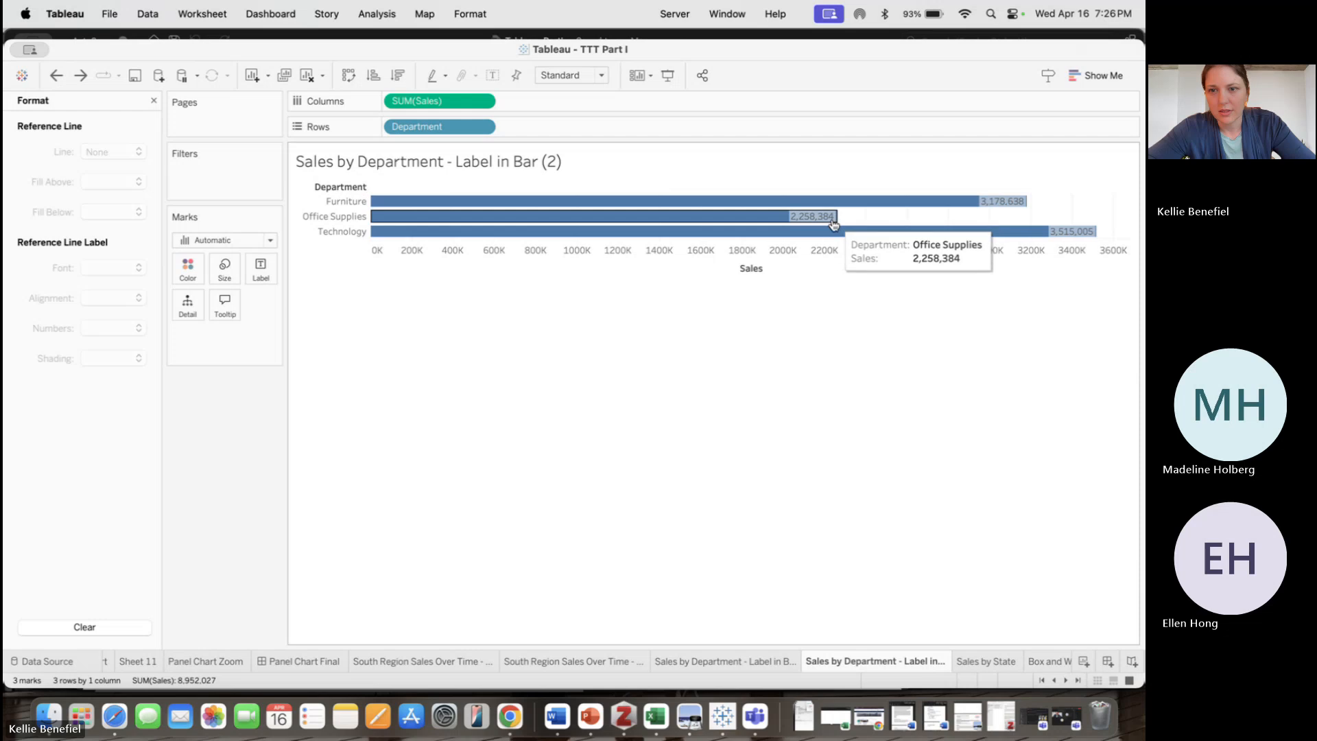
Reapply left and middle alignment and white font colour to the reference line label
right_click(857, 220)
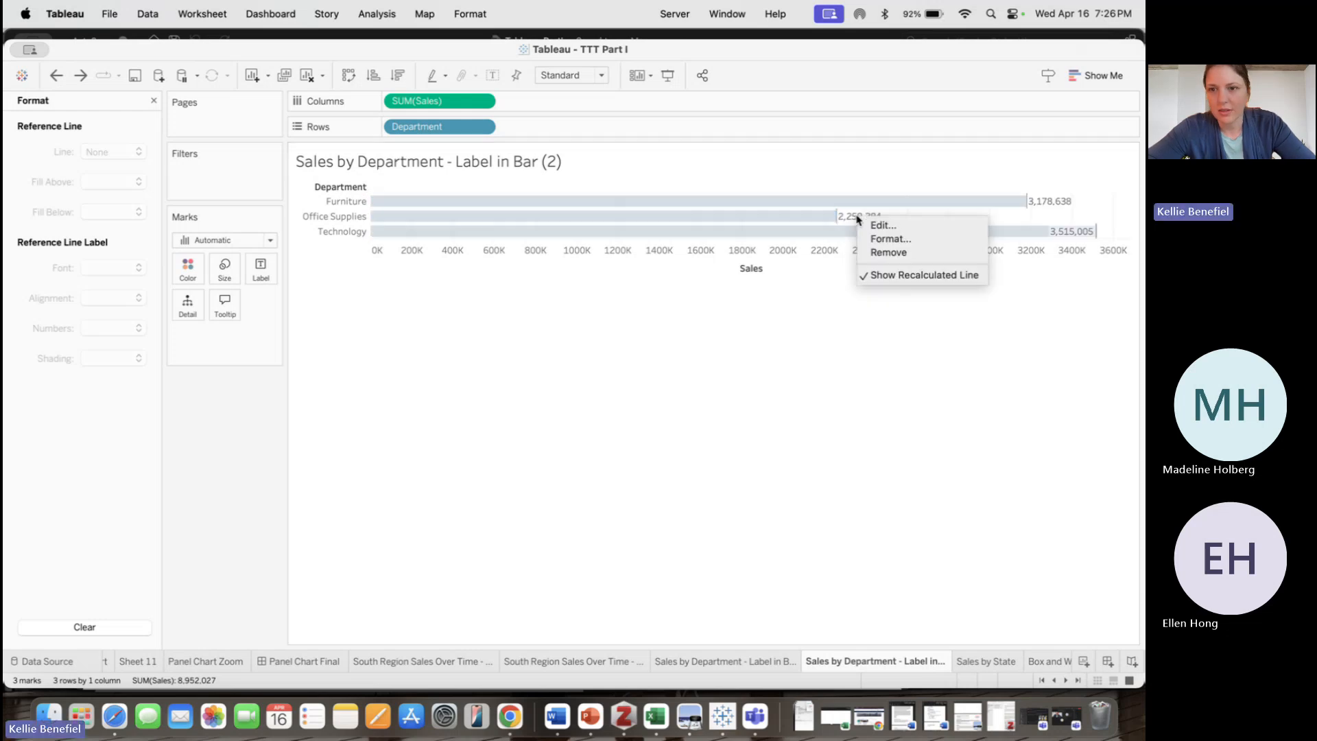
click(882, 239)
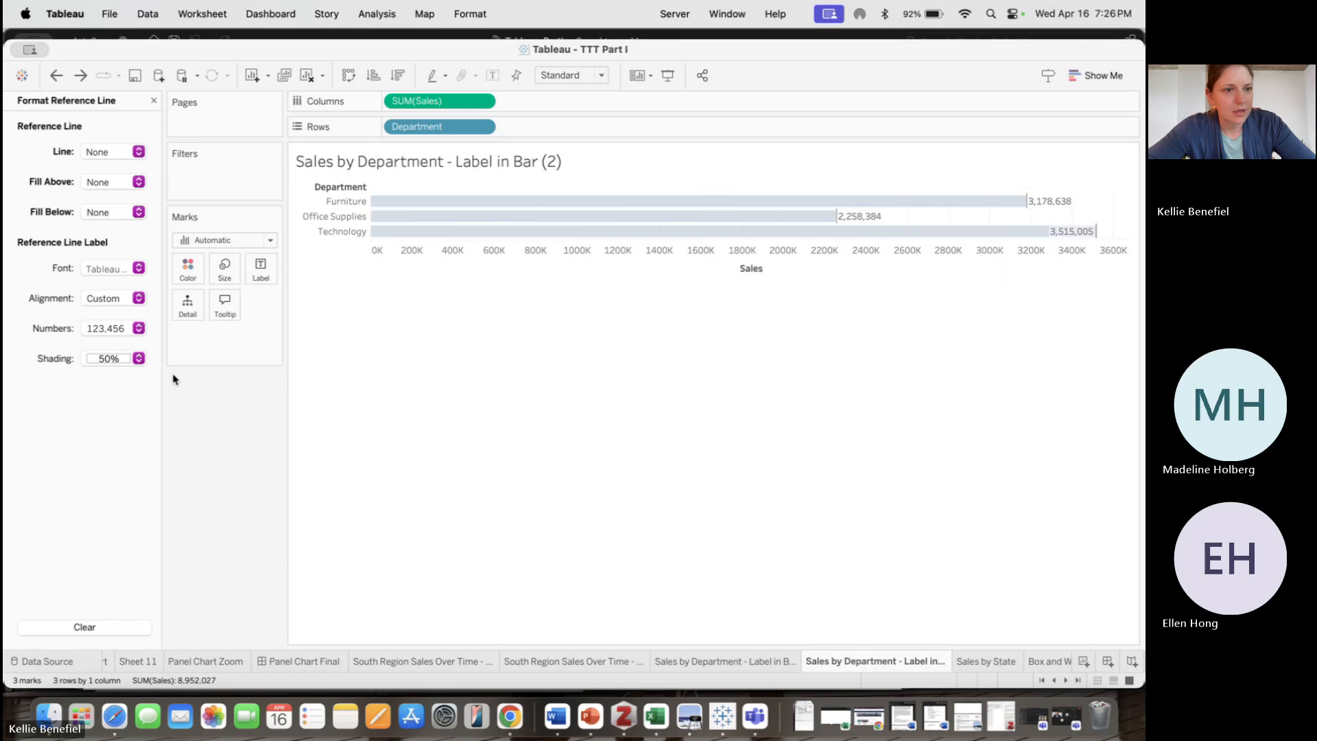
click(133, 299)
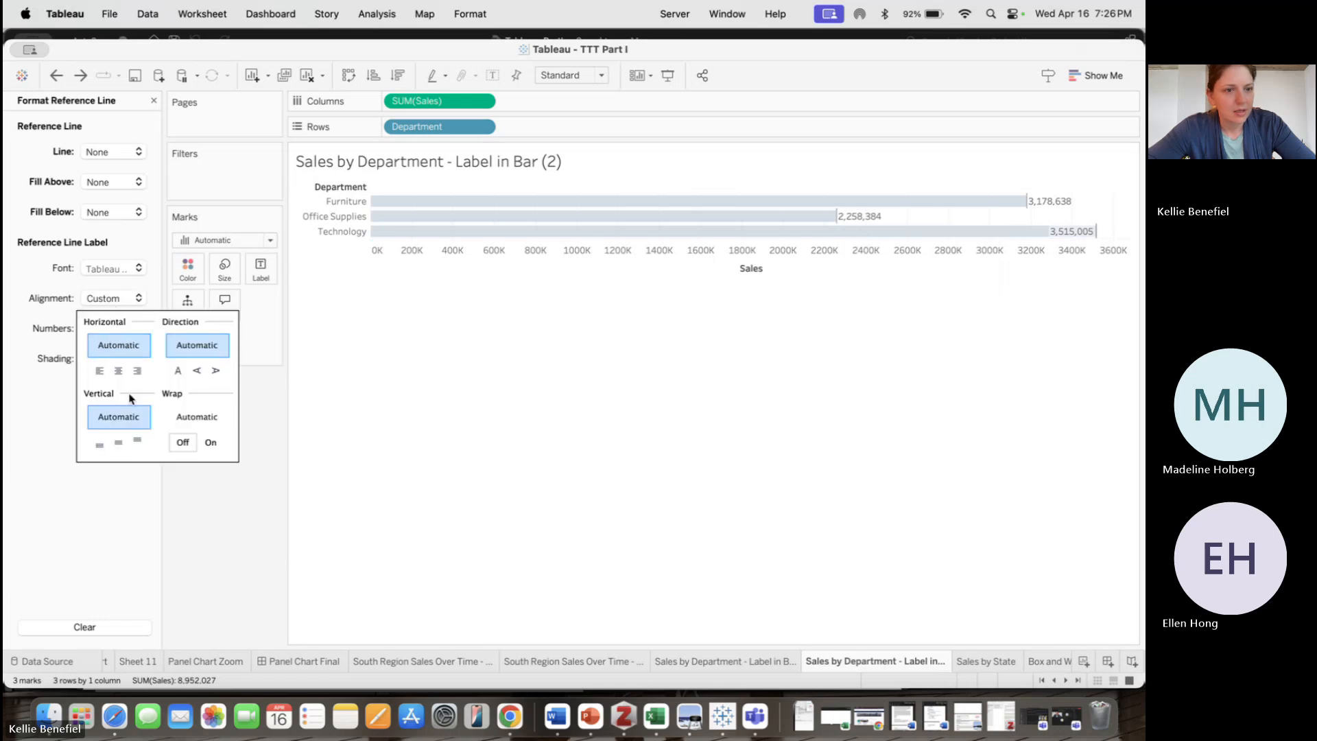
click(99, 370)
click(118, 442)
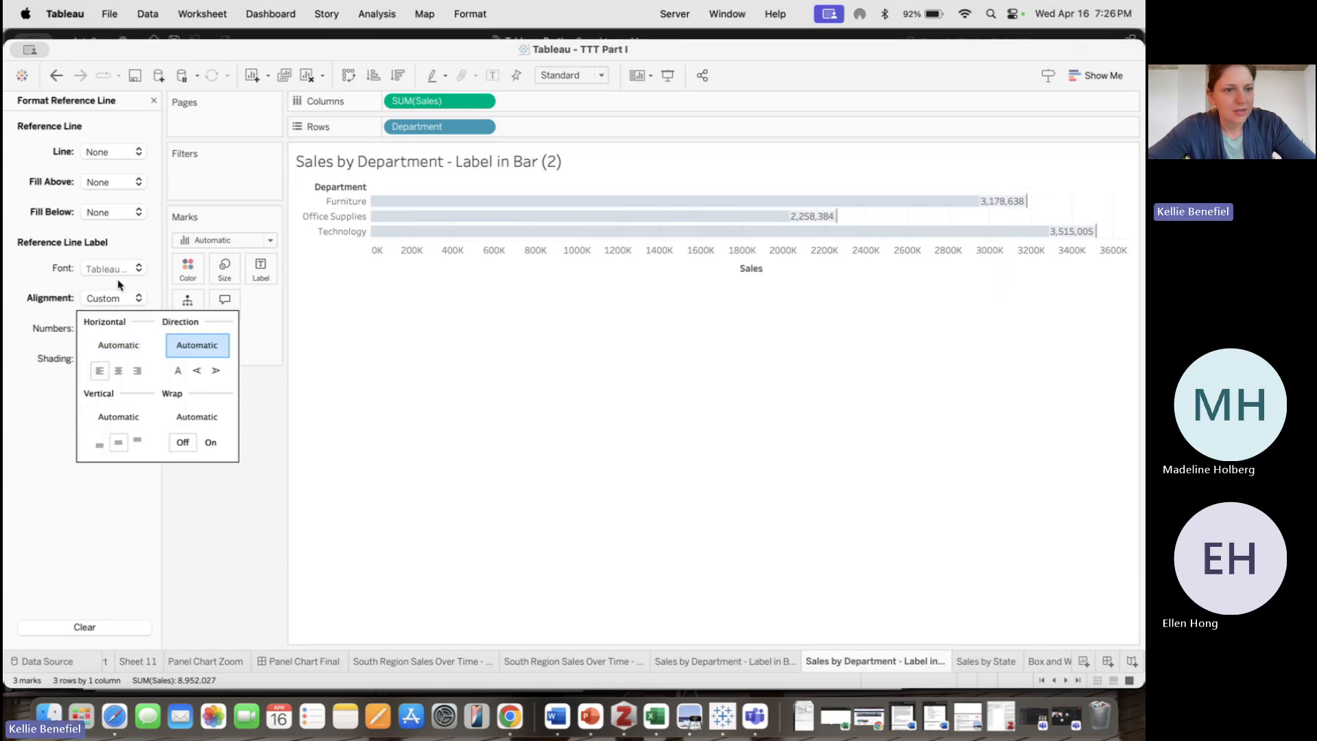
click(128, 273)
click(102, 343)
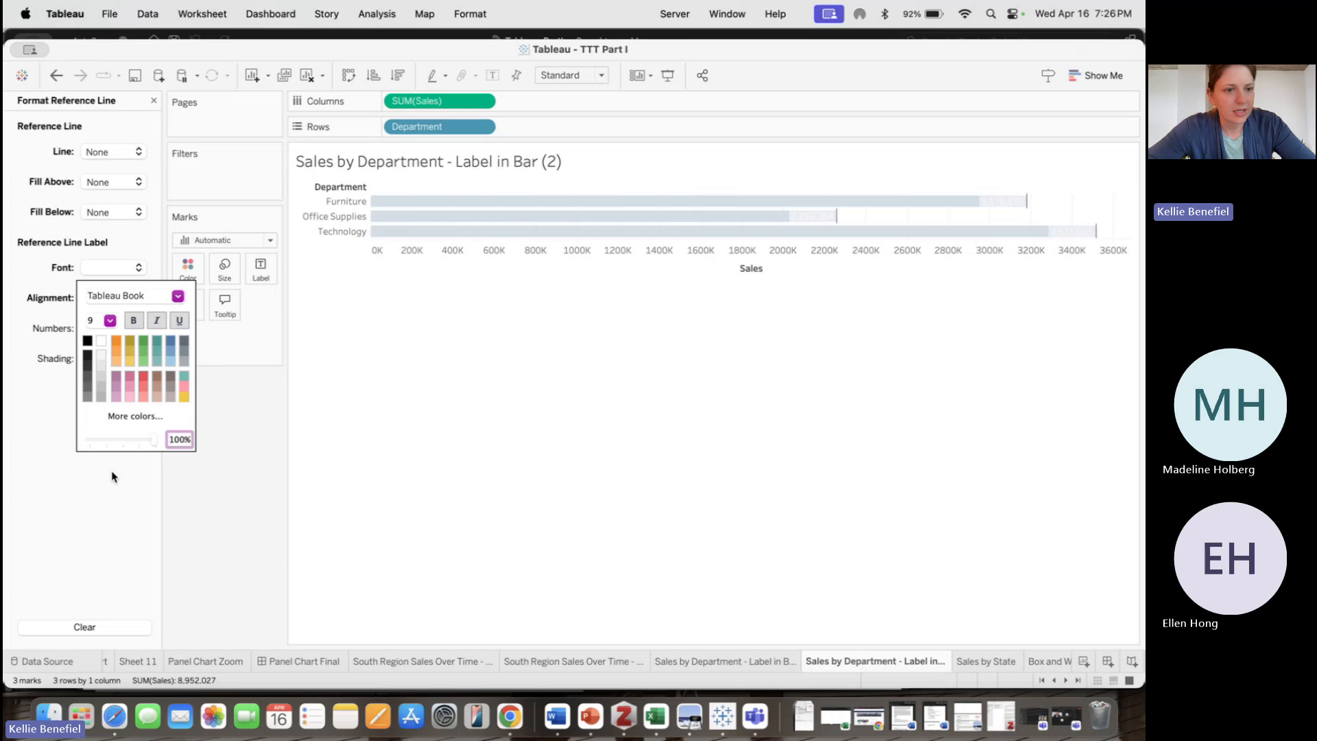
Remove the shading behind the reference line label so the white sales values sit directly on the bars
click(84, 515)
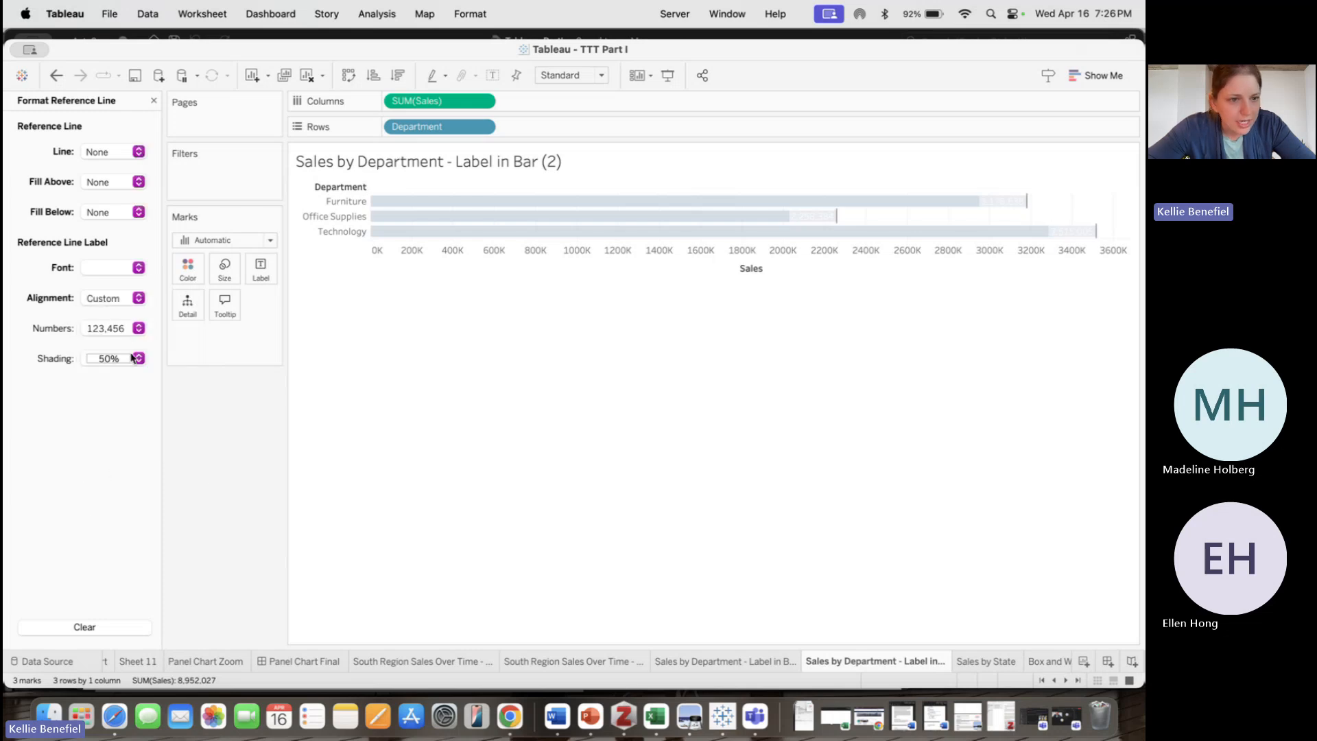
click(138, 358)
drag(127, 474, 81, 473)
click(78, 538)
click(463, 397)
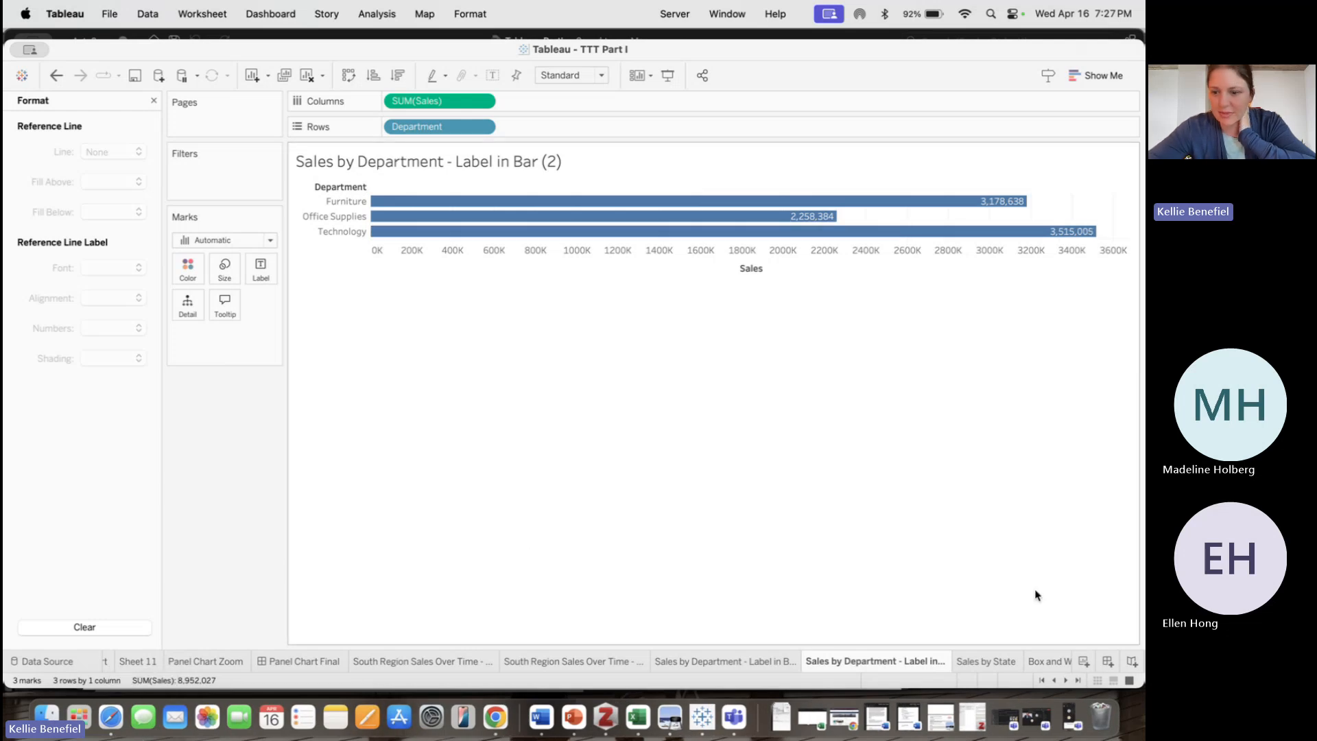
Switch to the Sales by State map sheet
click(1066, 680)
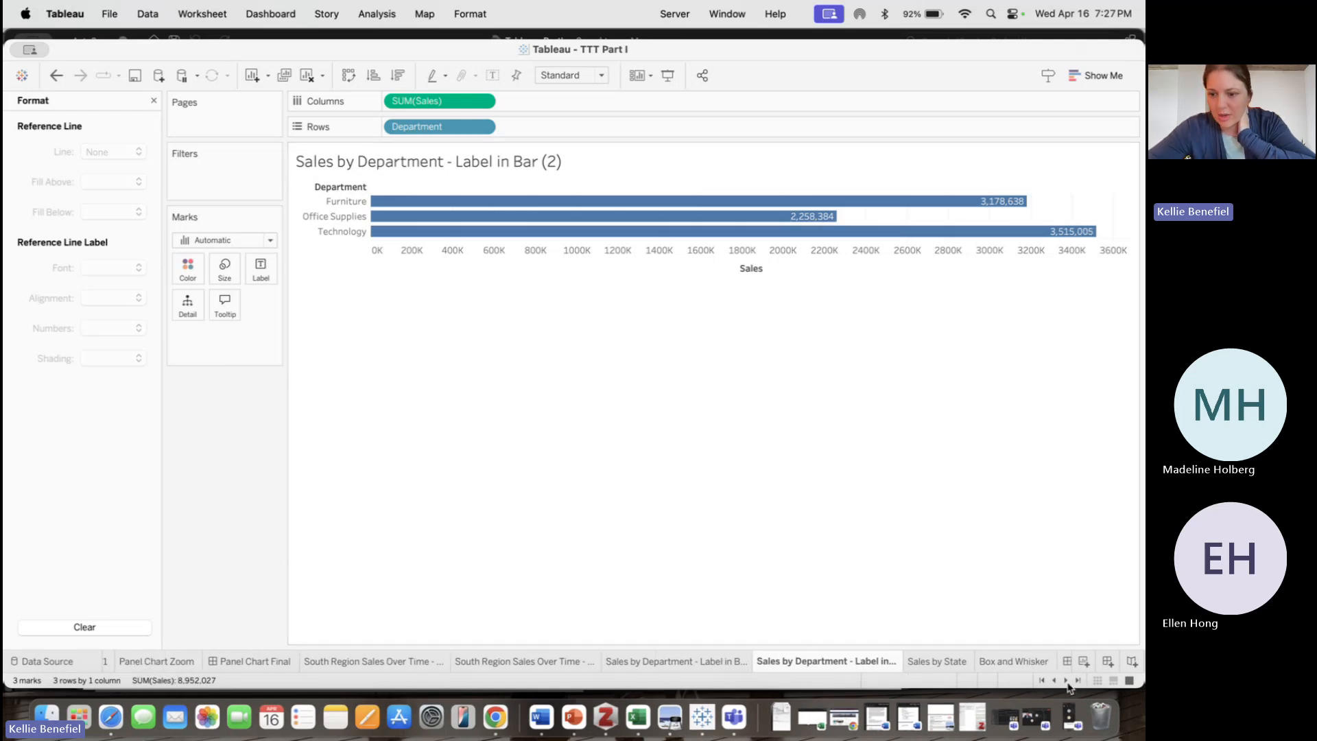
click(1066, 680)
click(1066, 681)
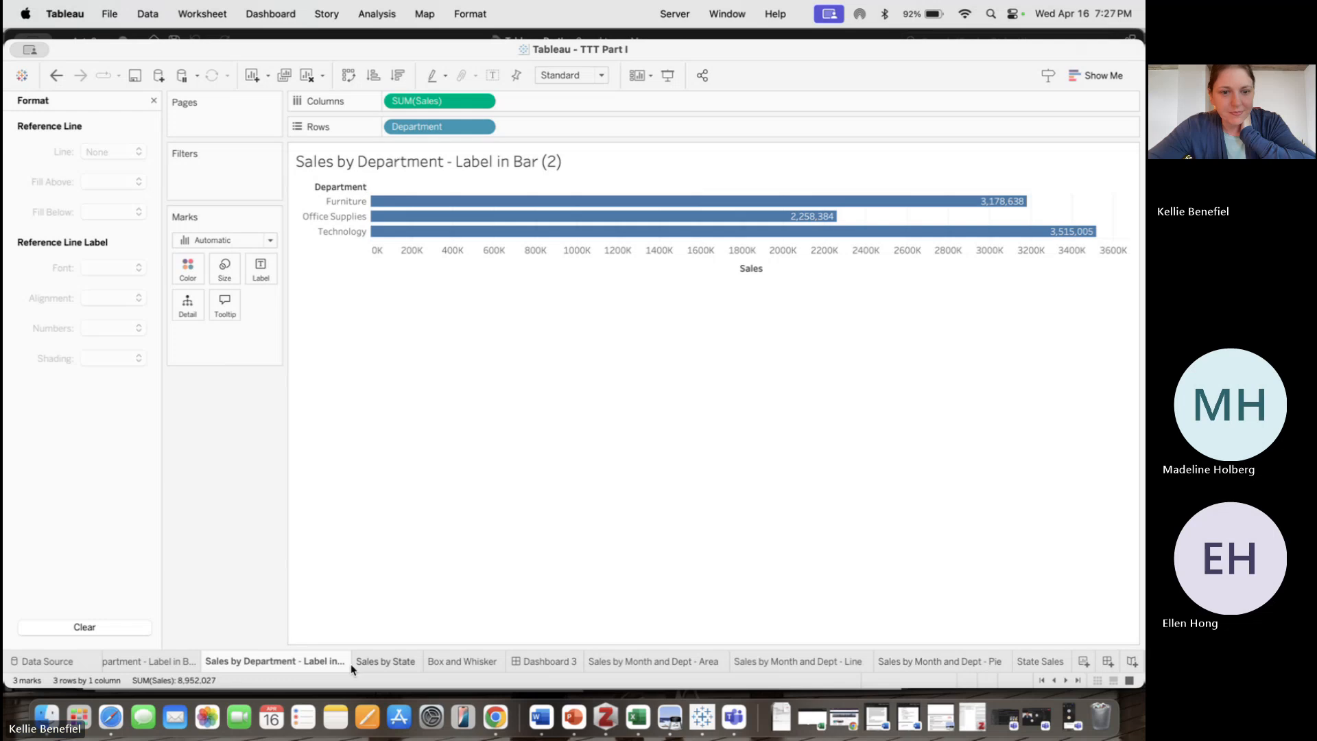
mouse_move(376, 670)
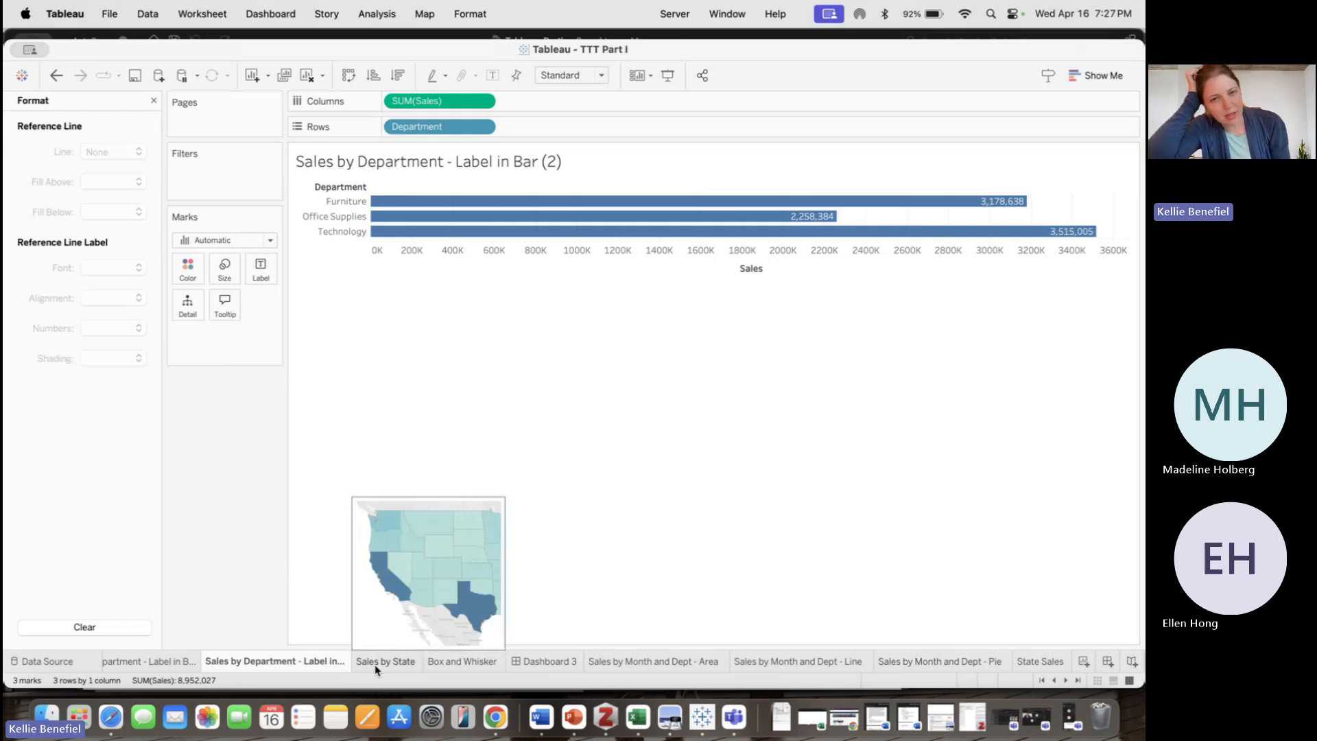
click(375, 662)
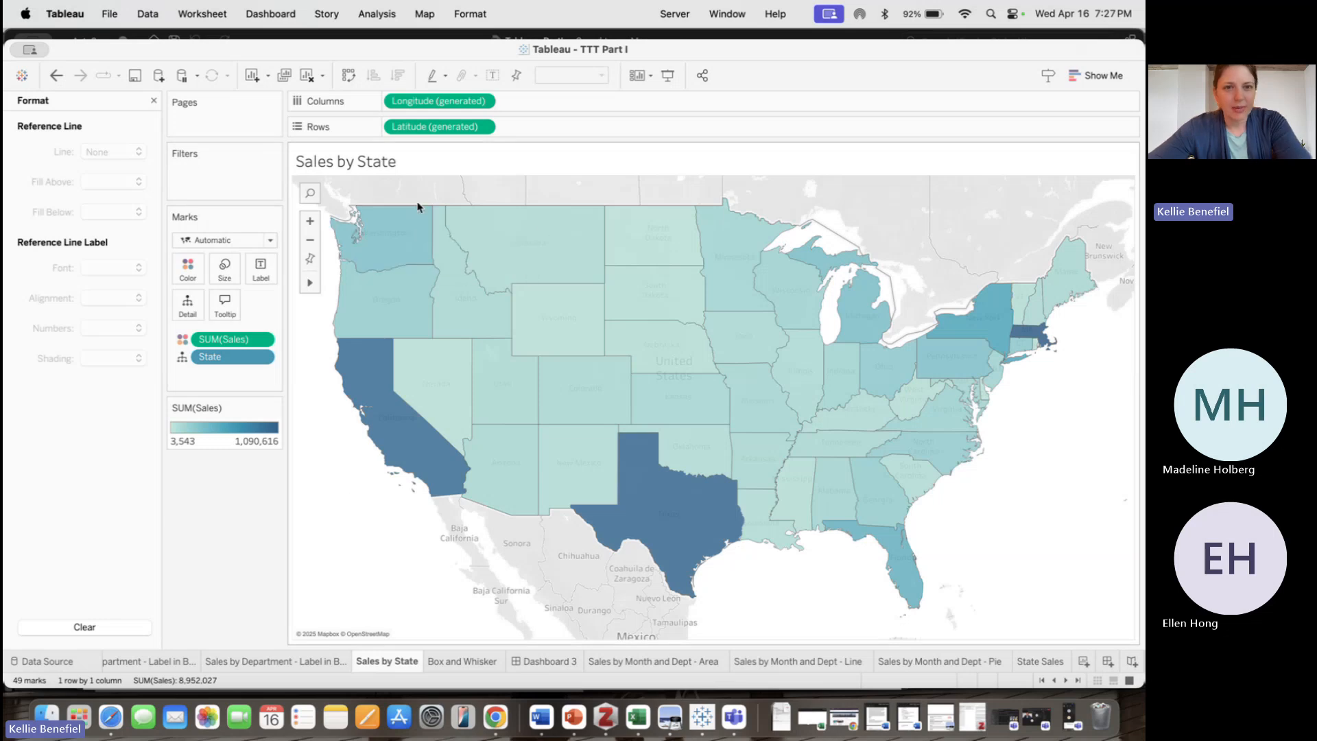
Open the map's background layers, try the Terrain layer, and set the background style to Dark
right_click(439, 198)
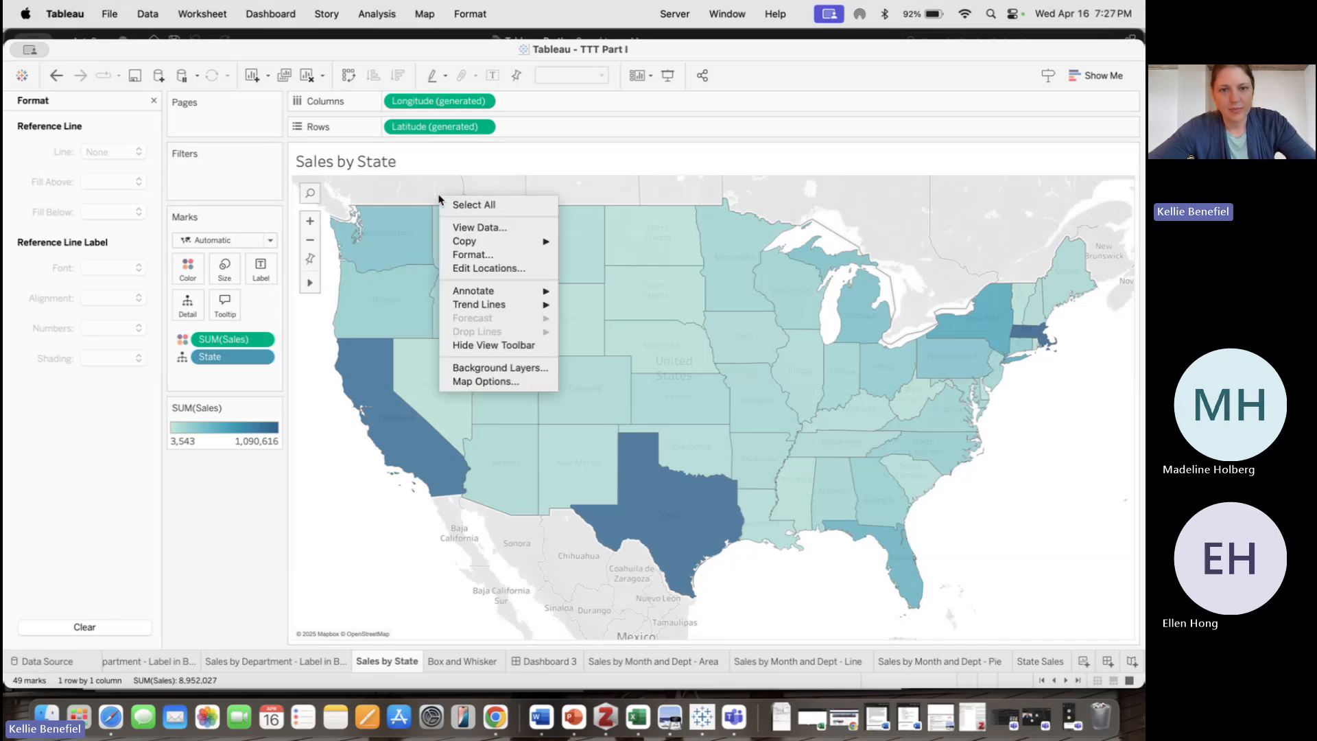
click(508, 374)
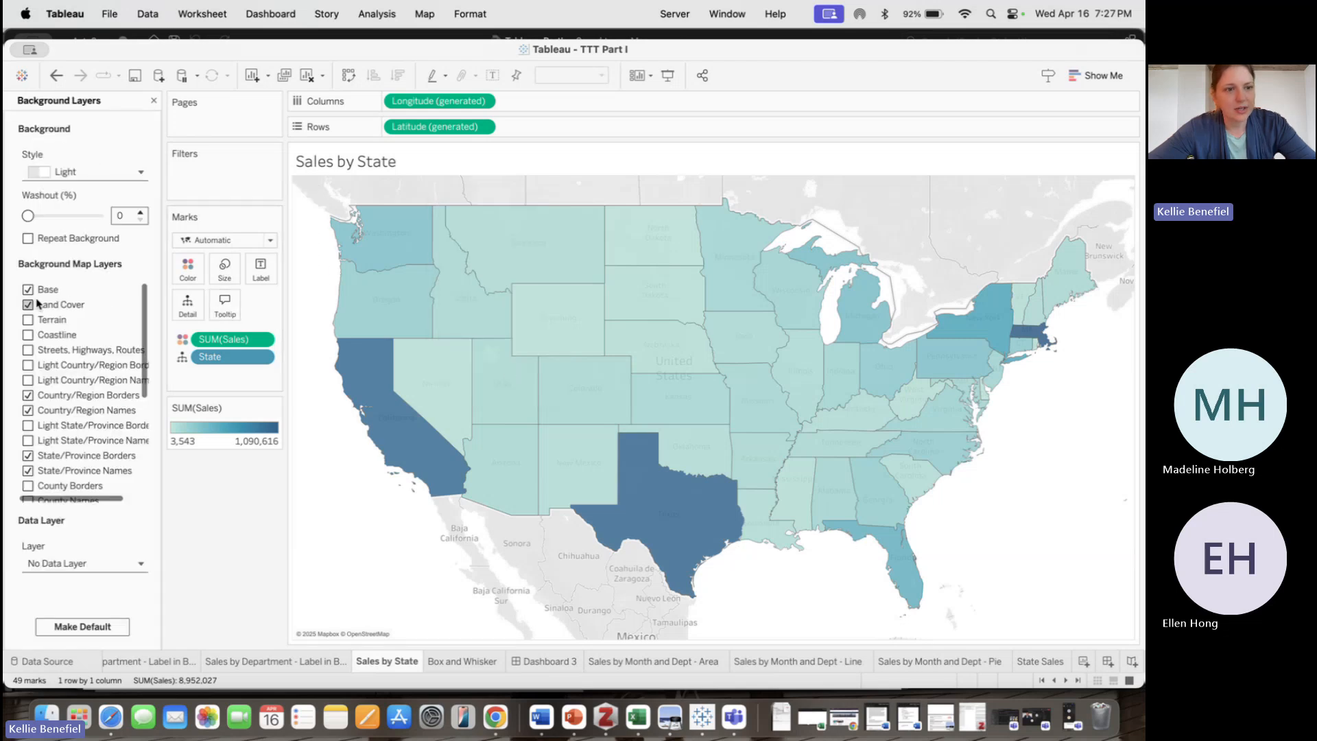
click(28, 320)
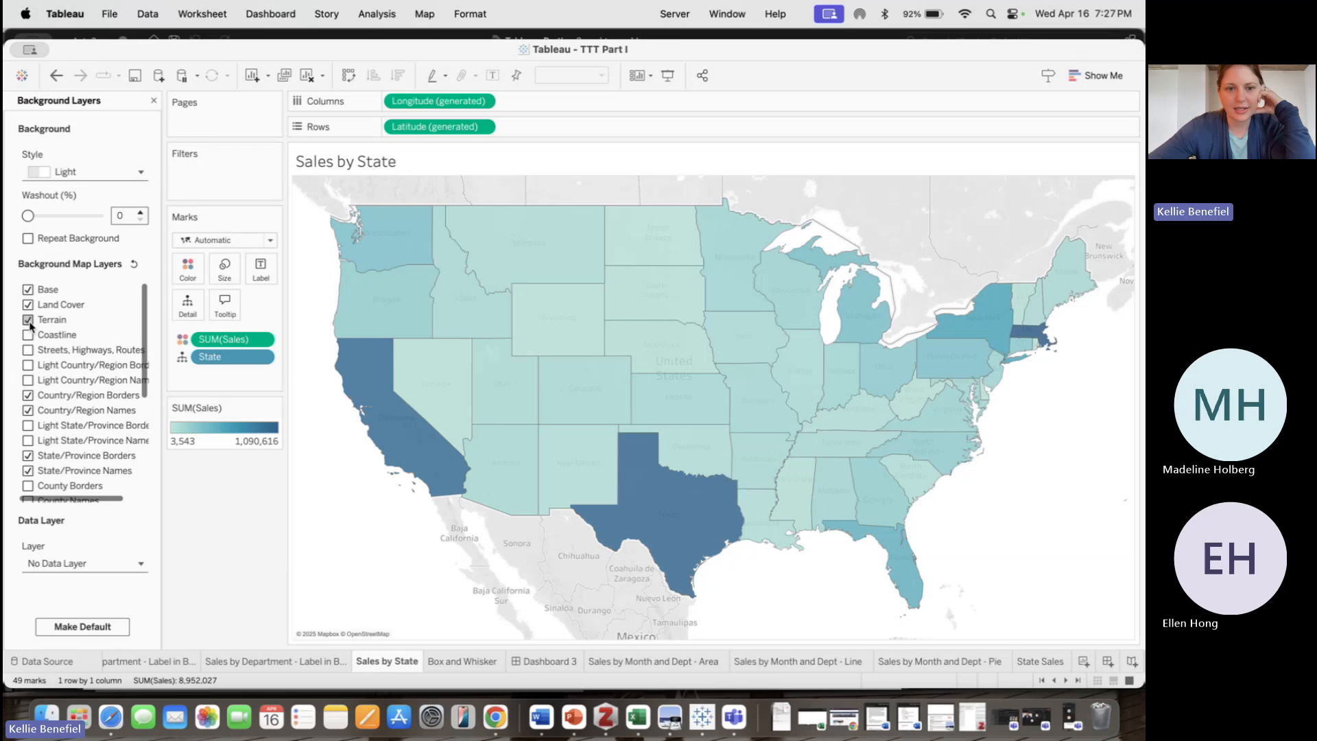
click(29, 323)
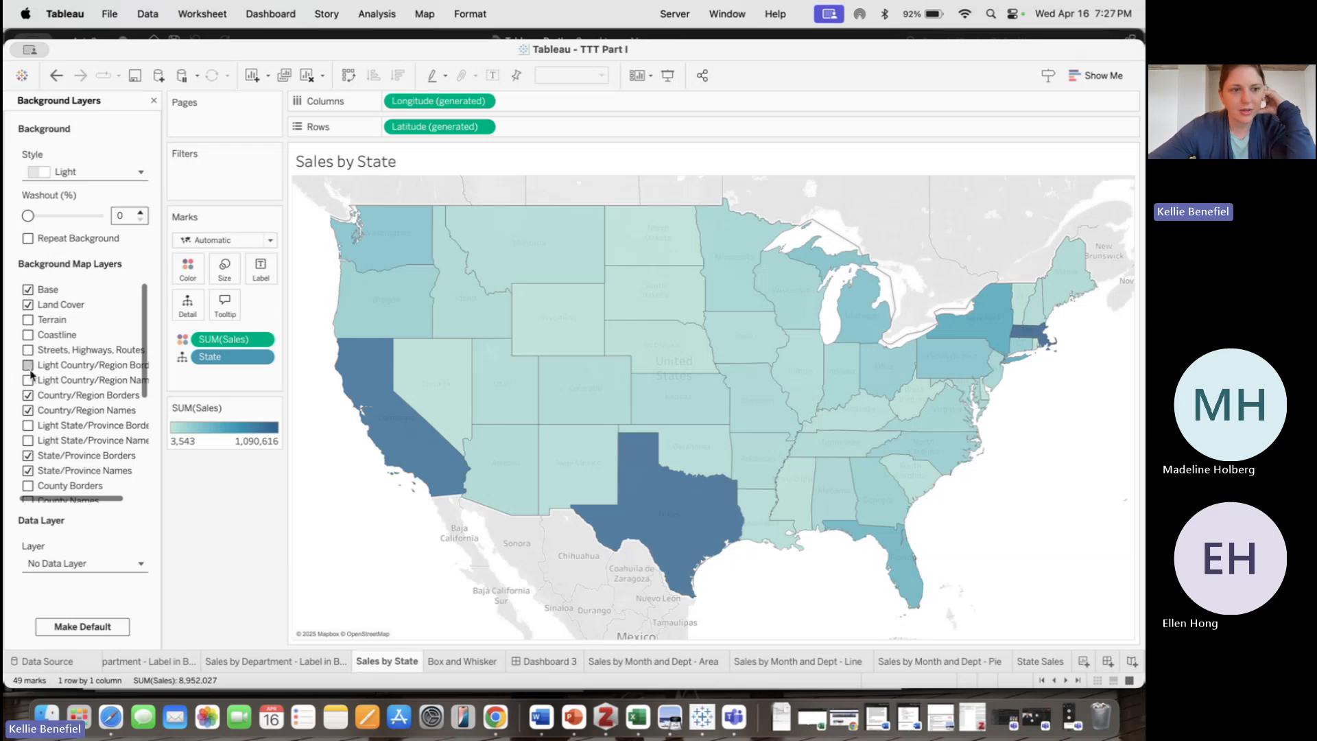
scroll(31, 374, down, 5)
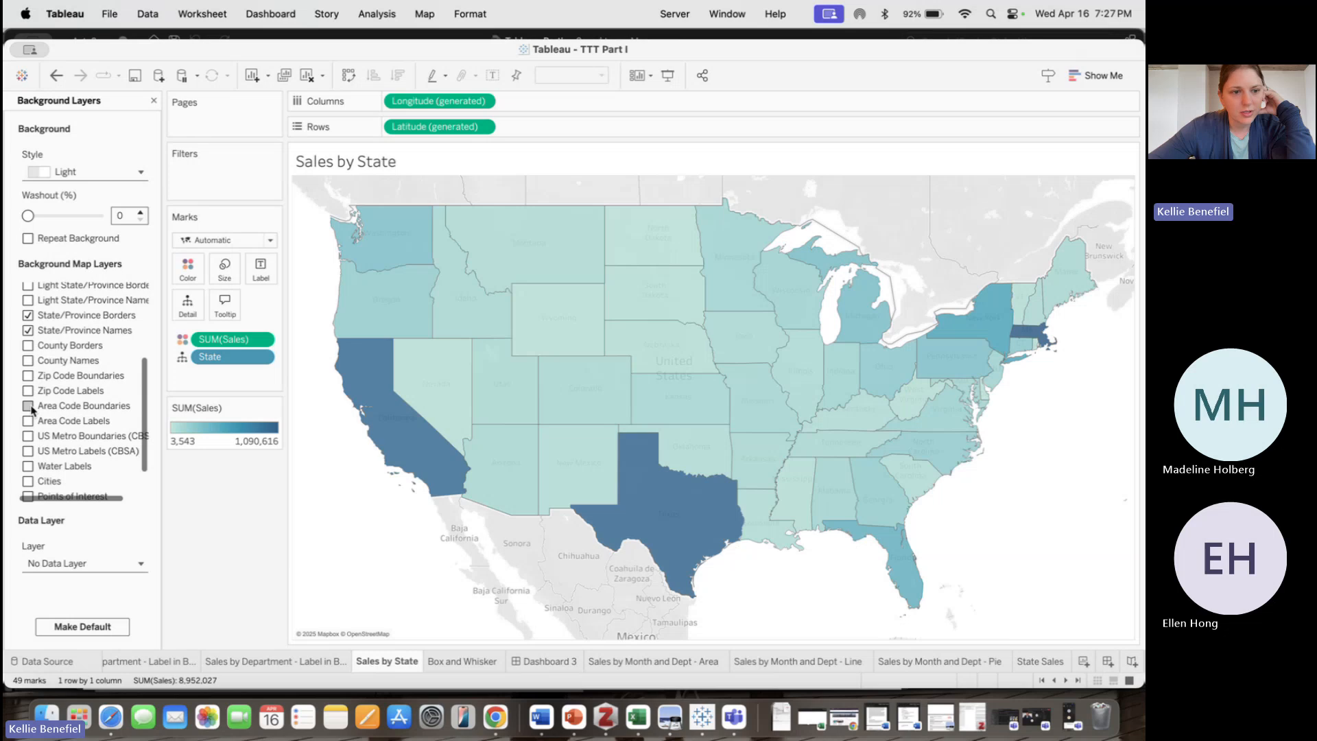
scroll(34, 398, down, 2)
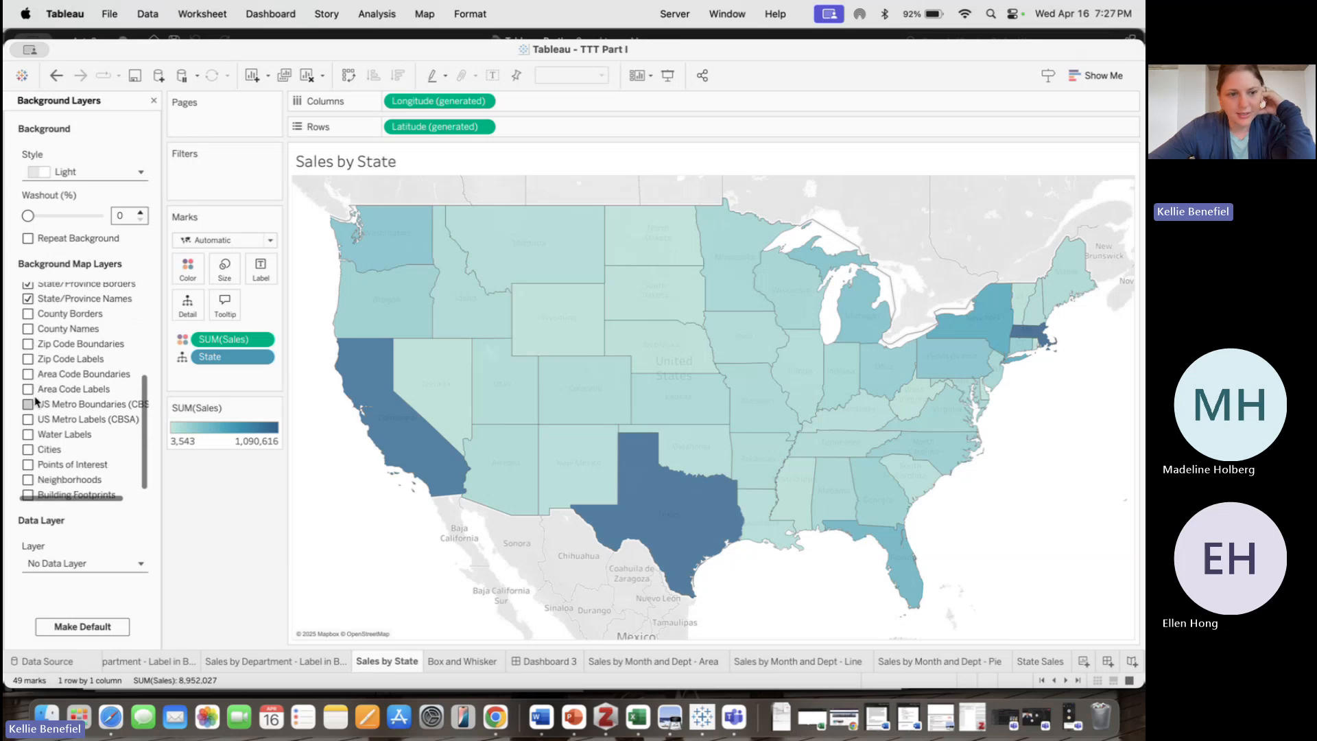
scroll(34, 402, up, 6)
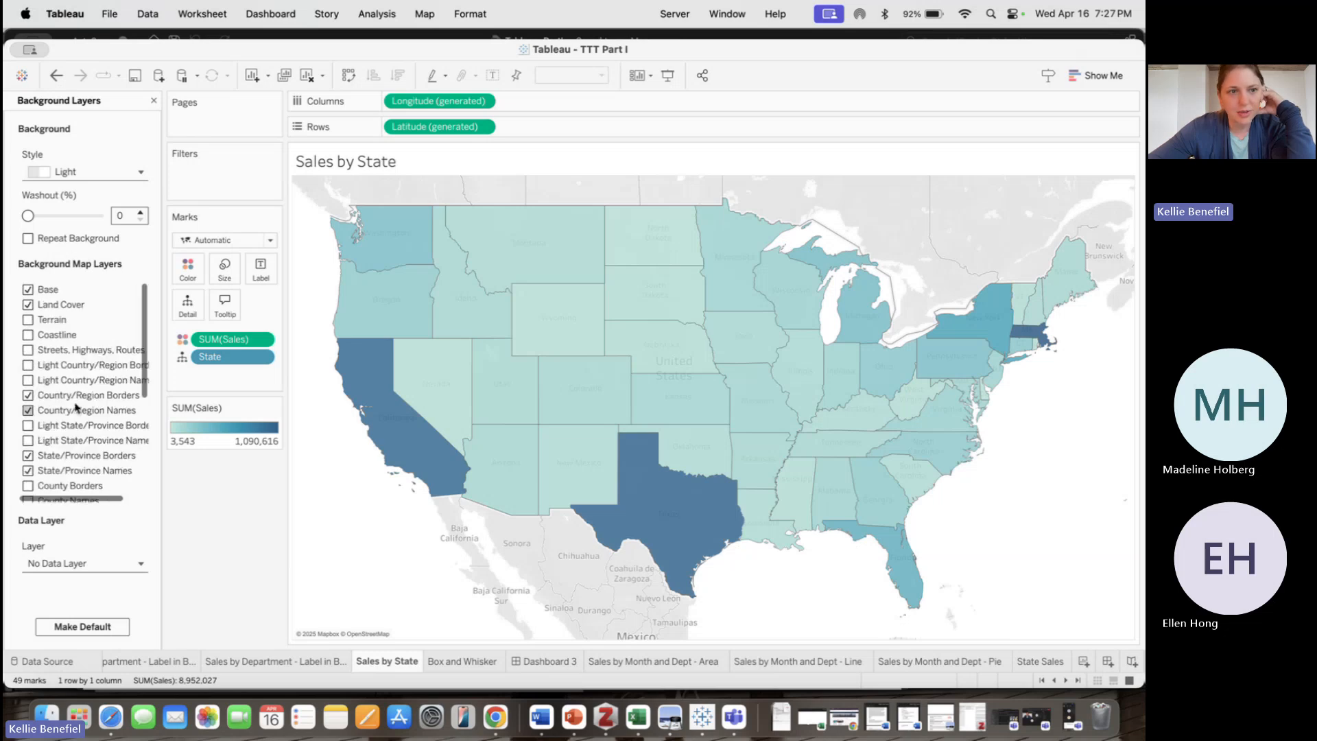
mouse_move(27, 215)
mouse_down()
mouse_move(74, 218)
mouse_move(28, 217)
mouse_up()
click(96, 177)
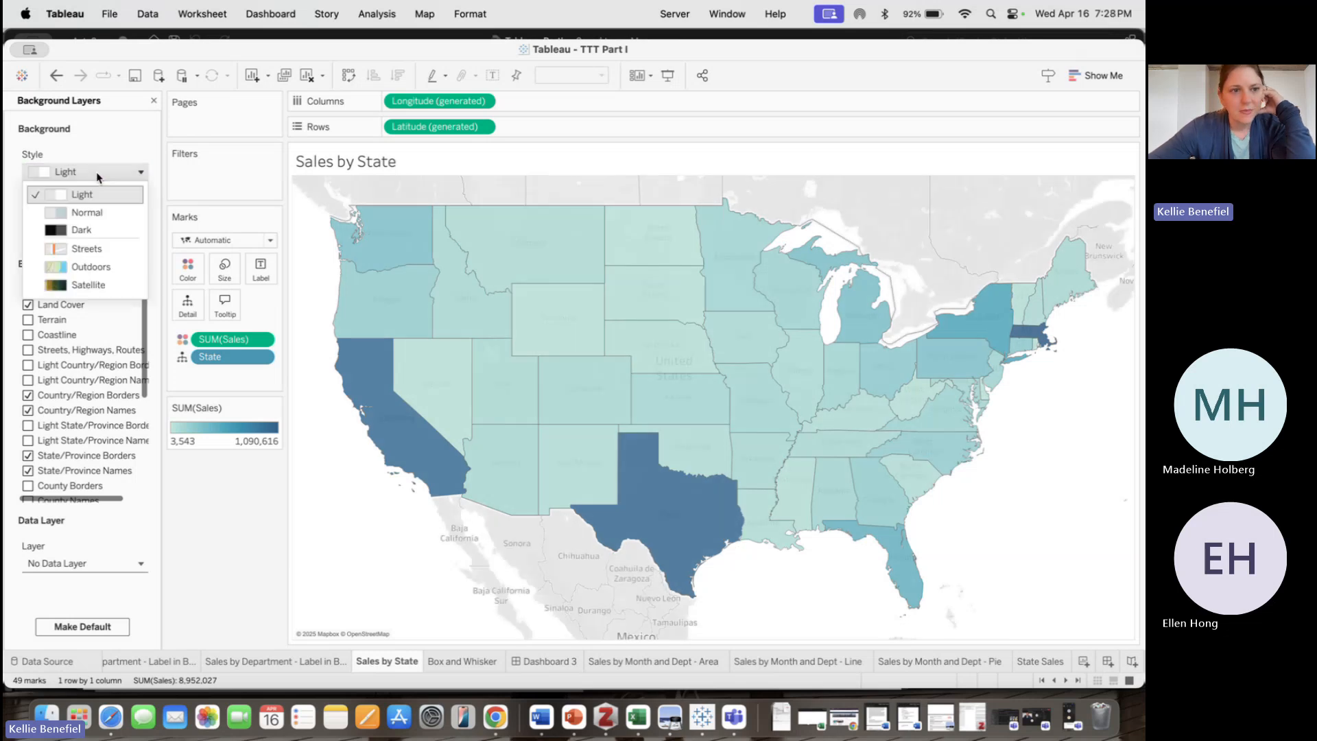
click(95, 234)
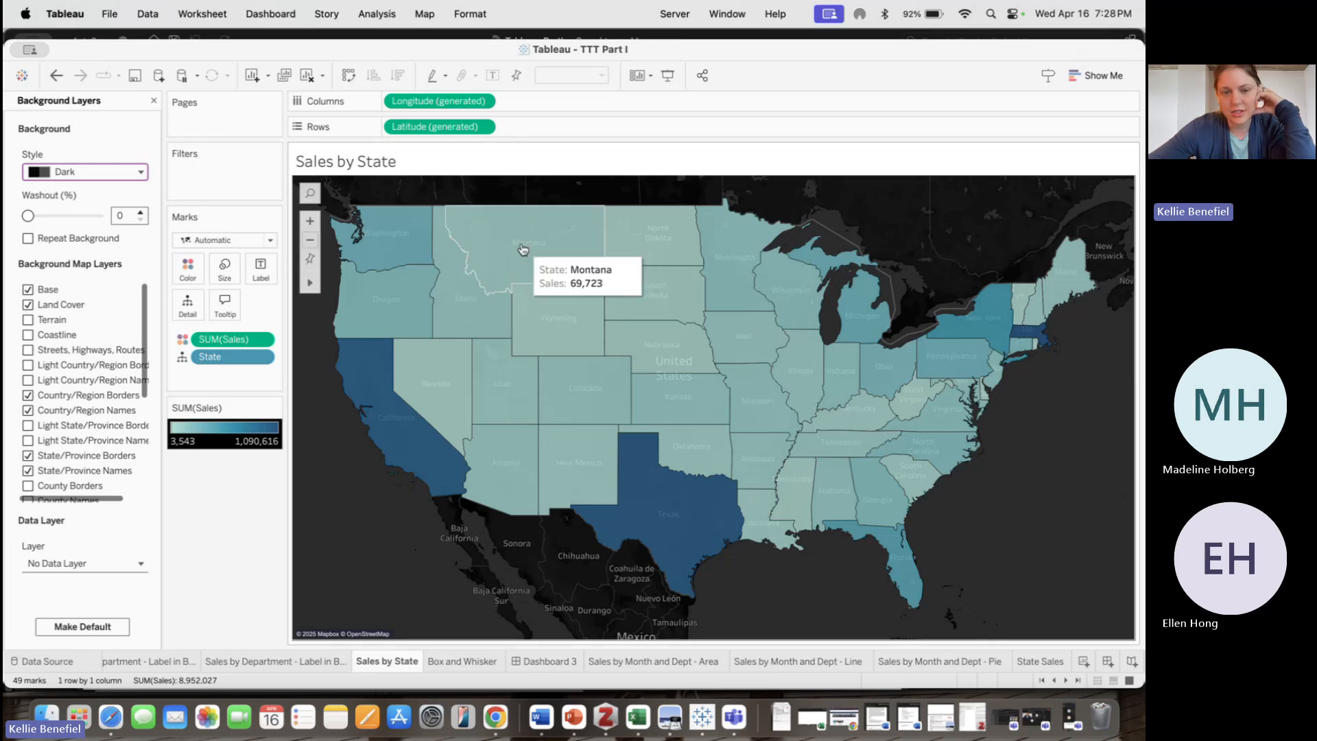
Look through the available data layer options for the map, then close the background layers pane
click(87, 563)
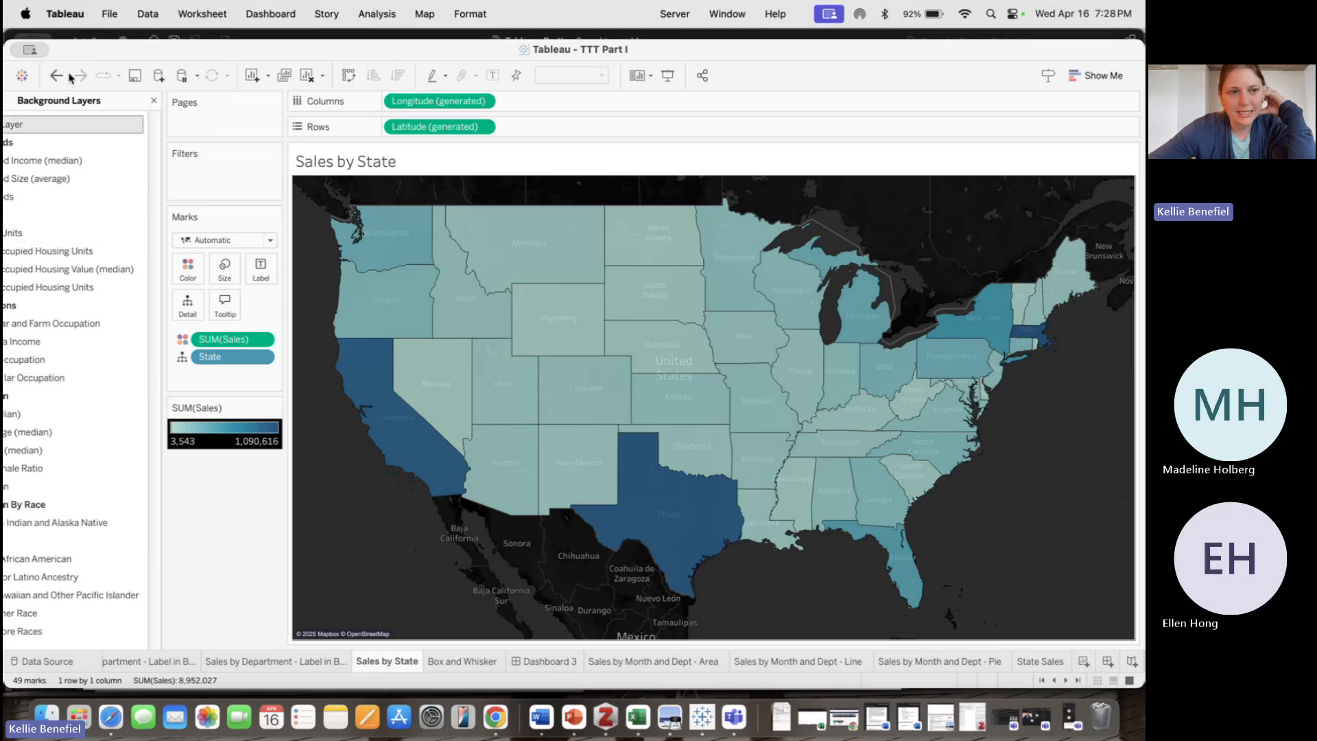
click(153, 100)
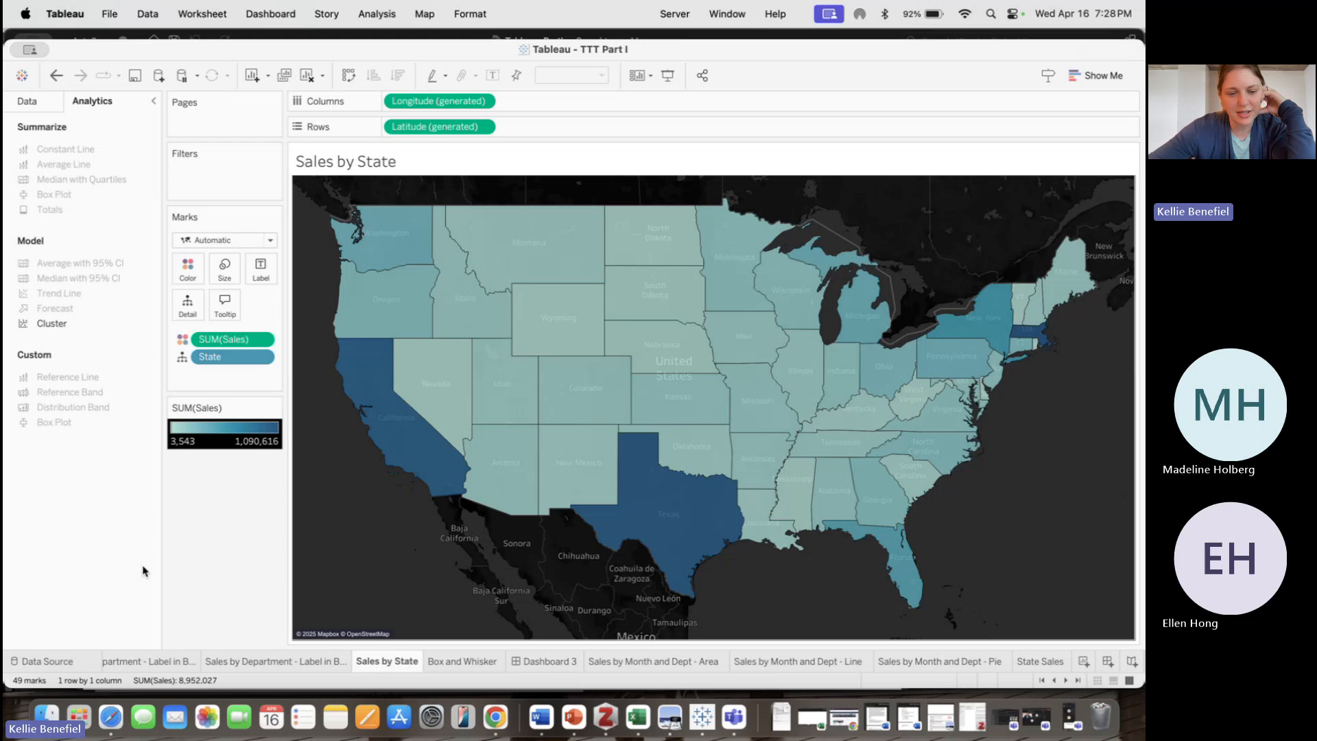
mouse_move(564, 446)
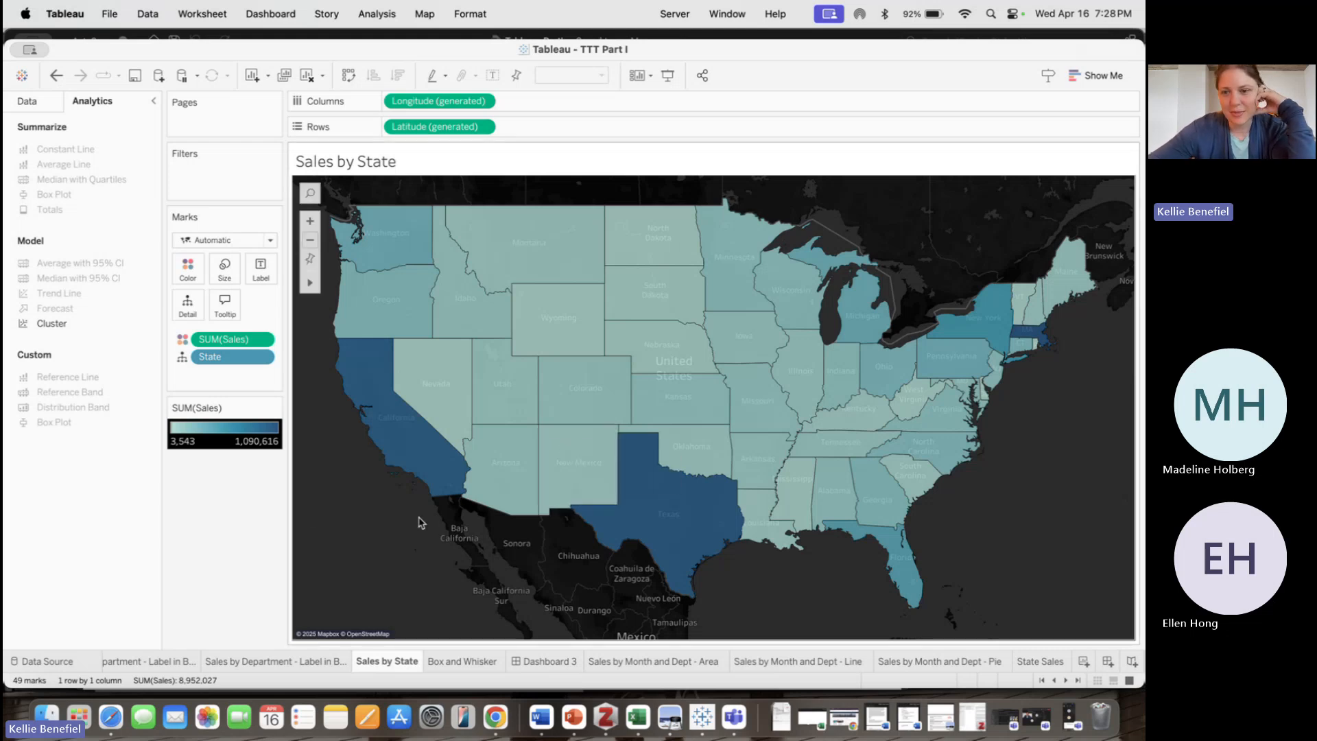
mouse_move(945, 382)
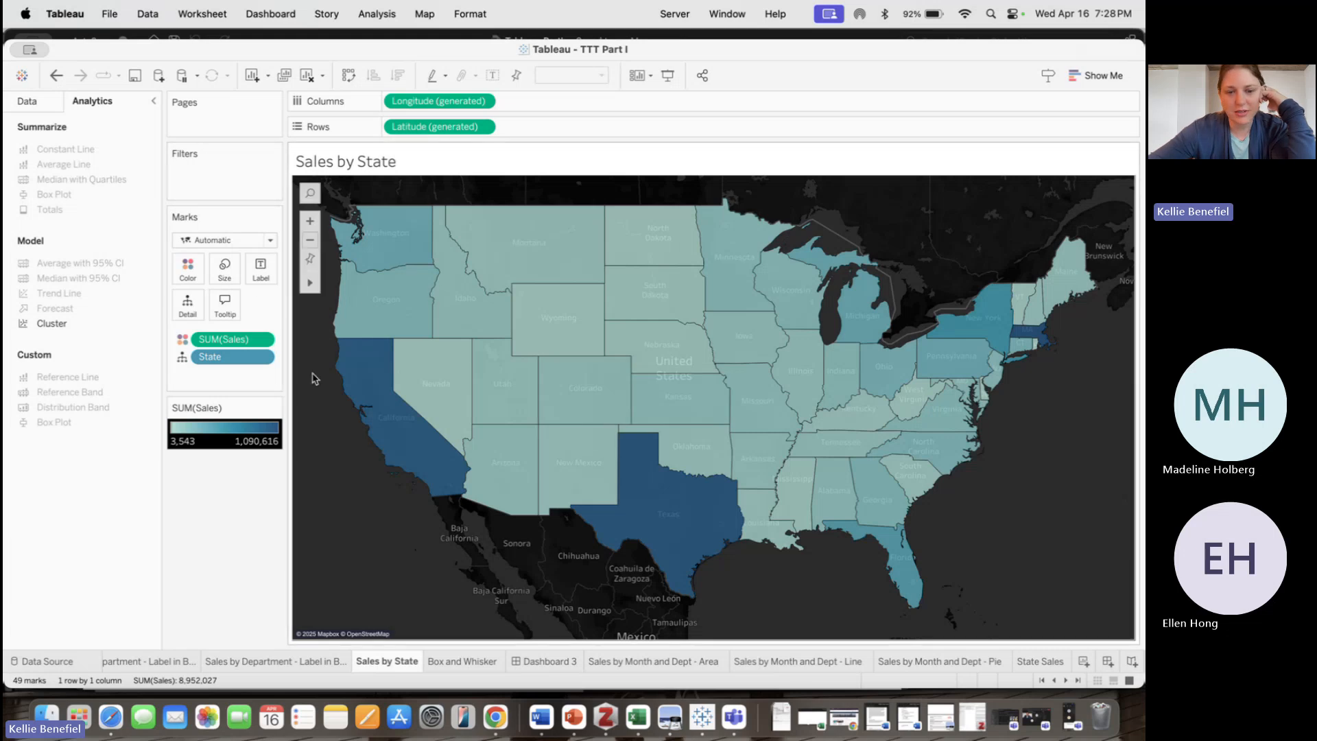
Open the map options and toggle Allow Pan and Zoom off and back on
right_click(352, 540)
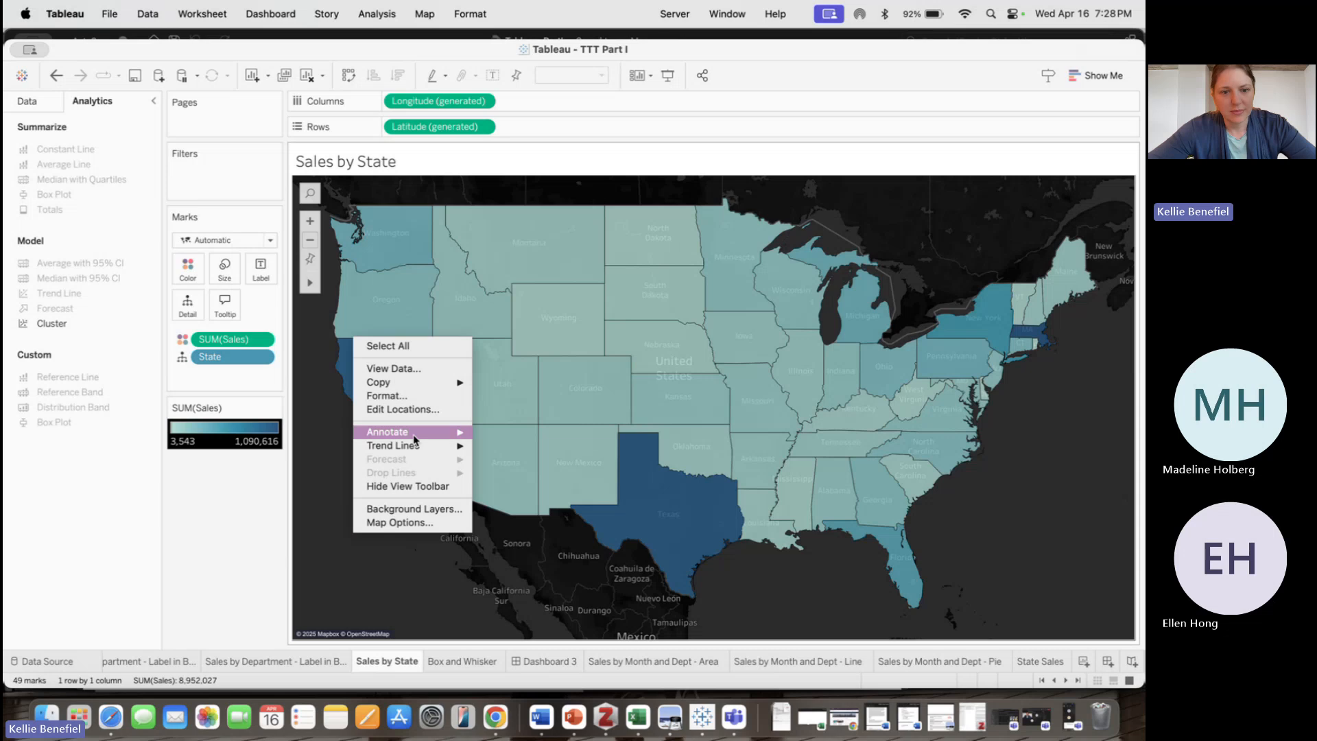
click(409, 523)
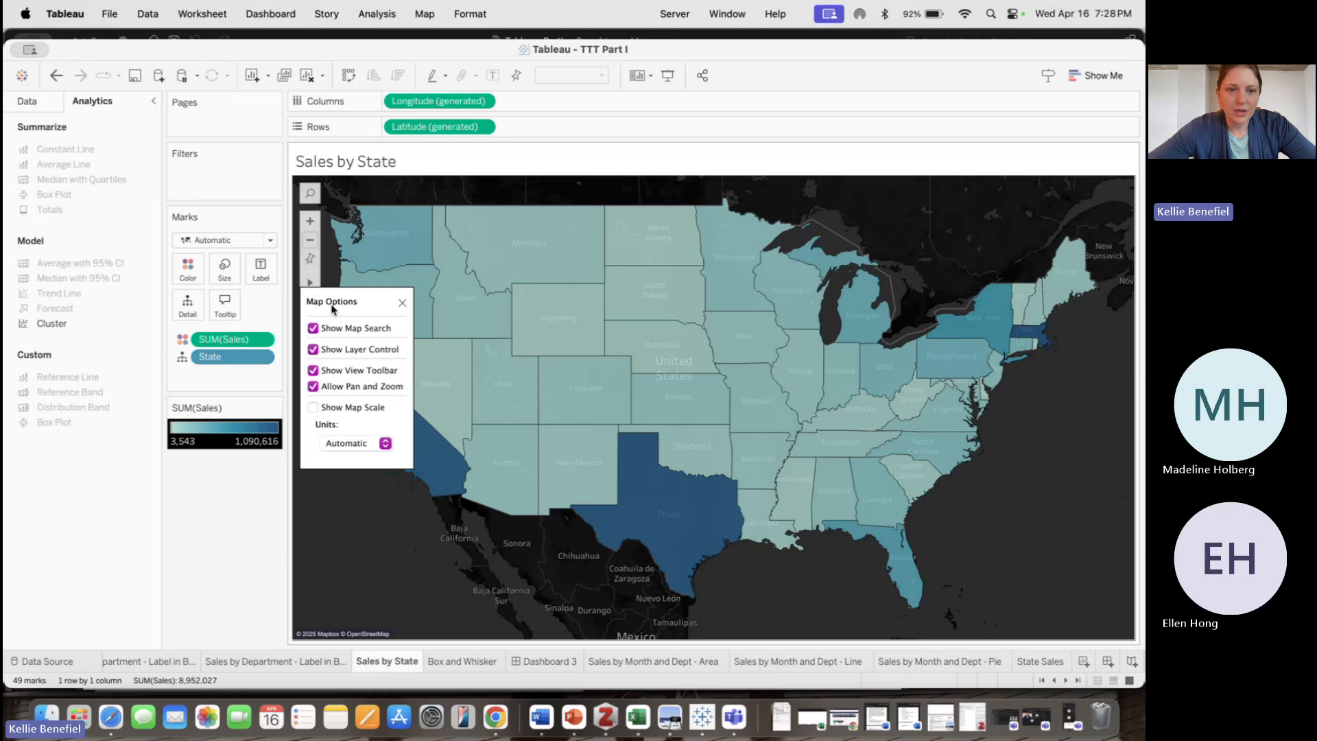
click(313, 387)
click(313, 386)
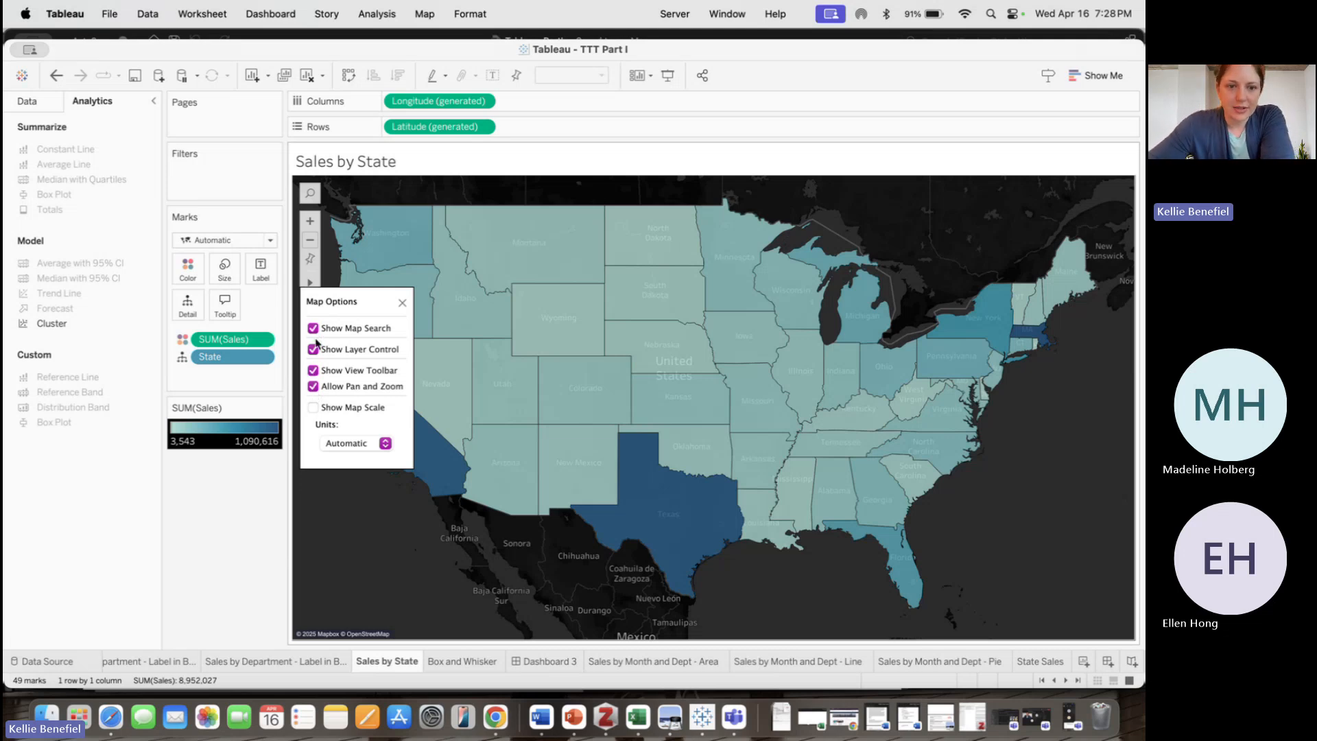
click(402, 303)
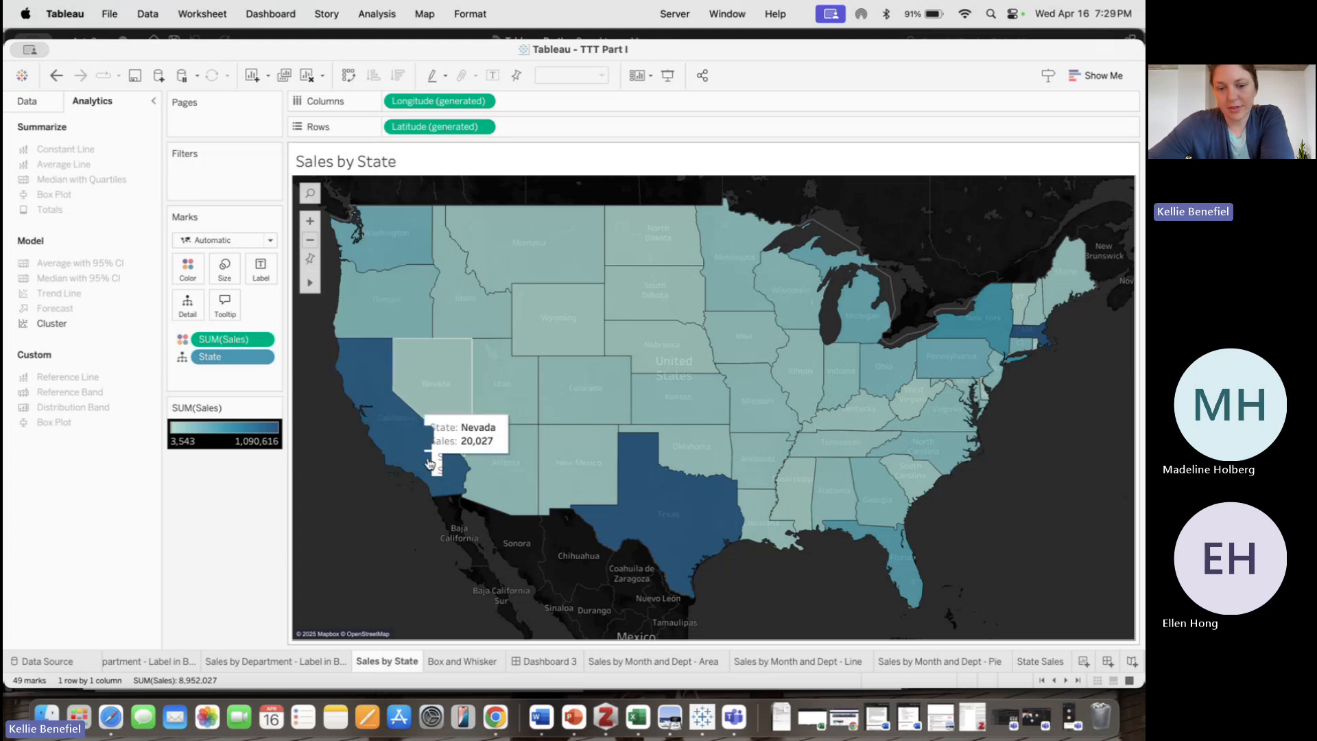
Switch between the Box and Whisker sheet and Dashboard 3 to review them
click(476, 663)
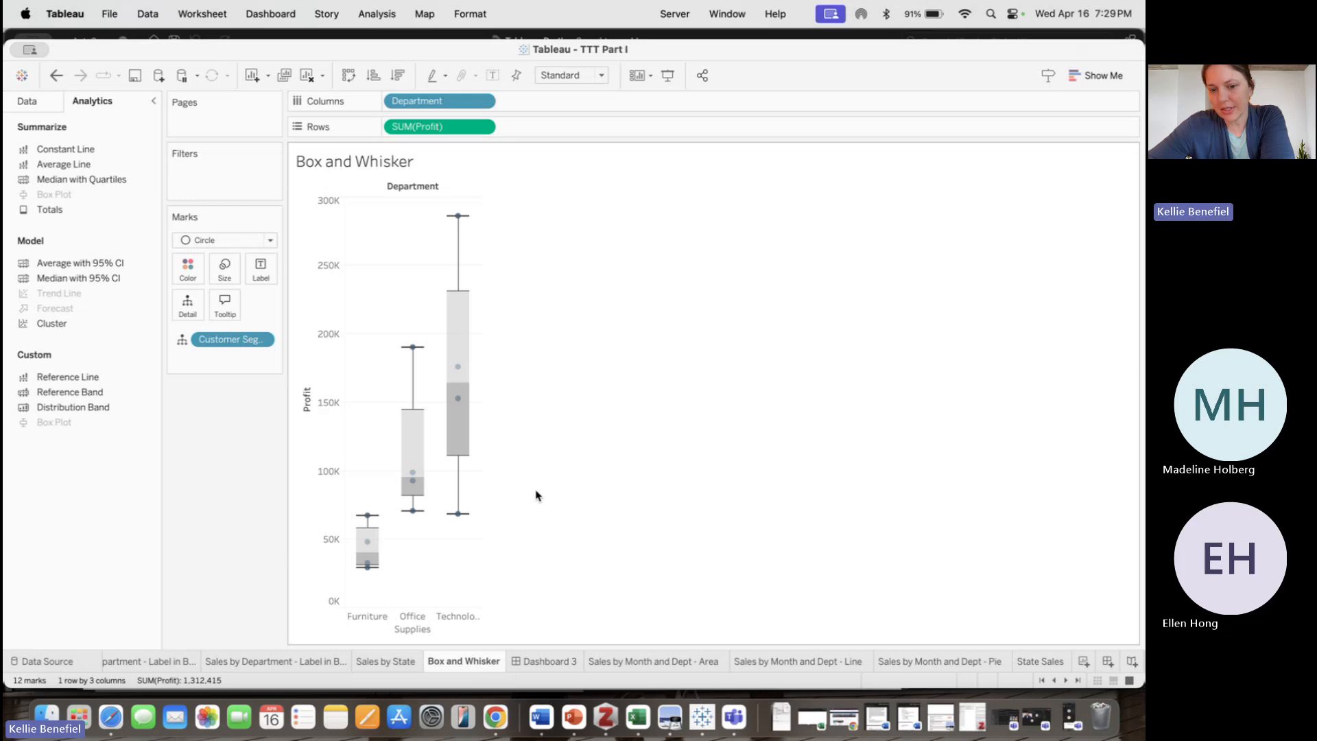
click(549, 660)
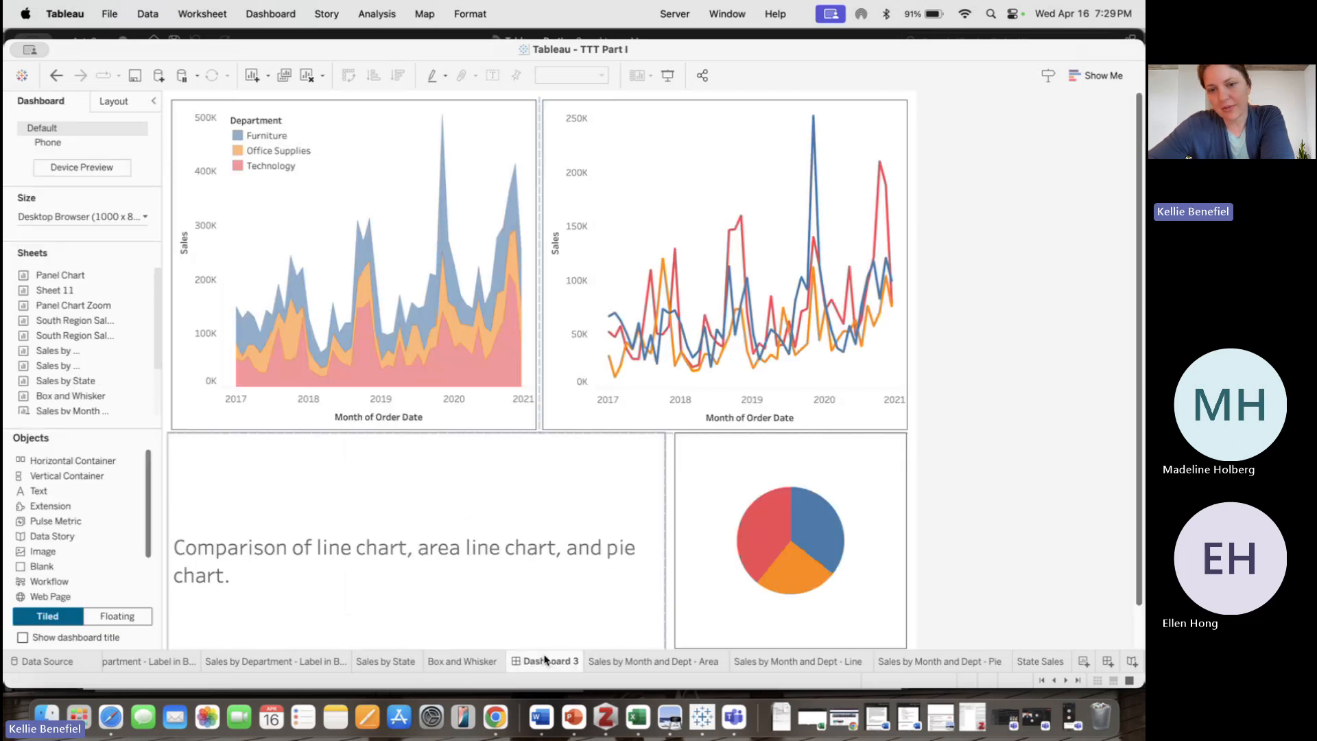
click(453, 661)
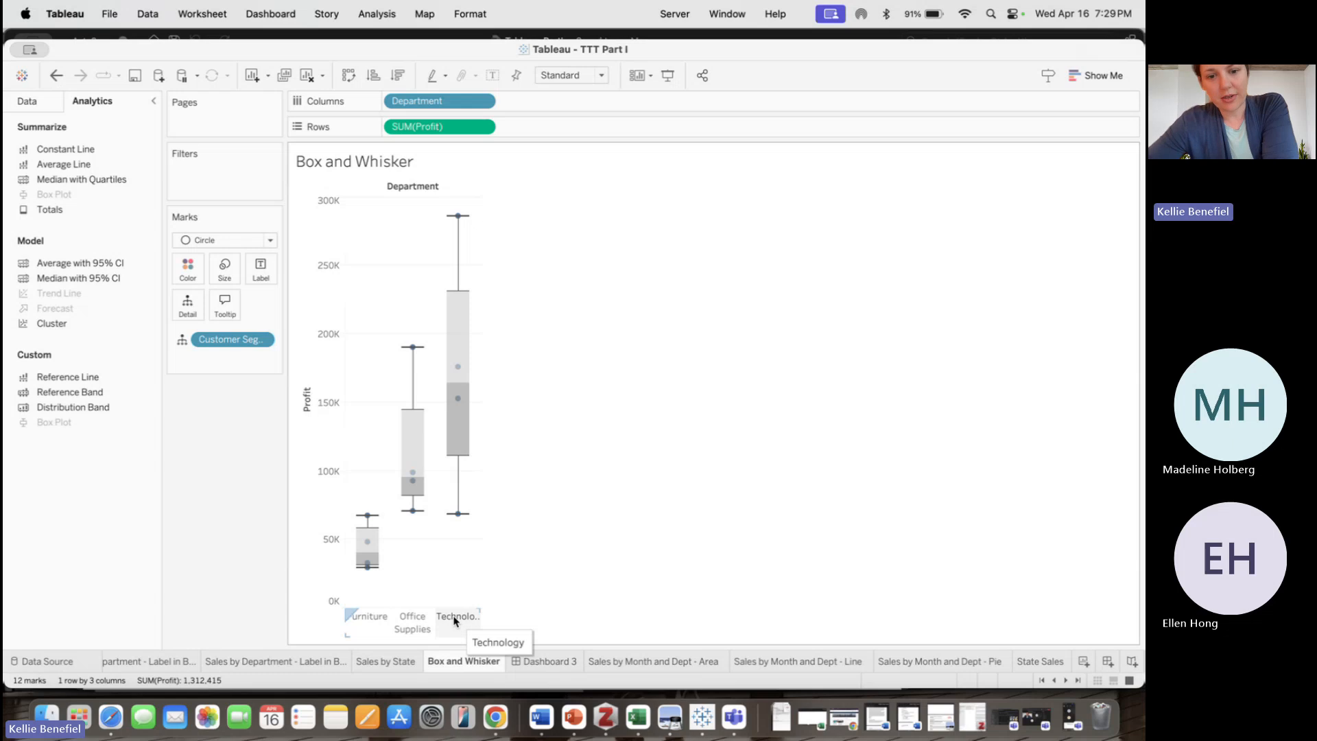
mouse_move(460, 523)
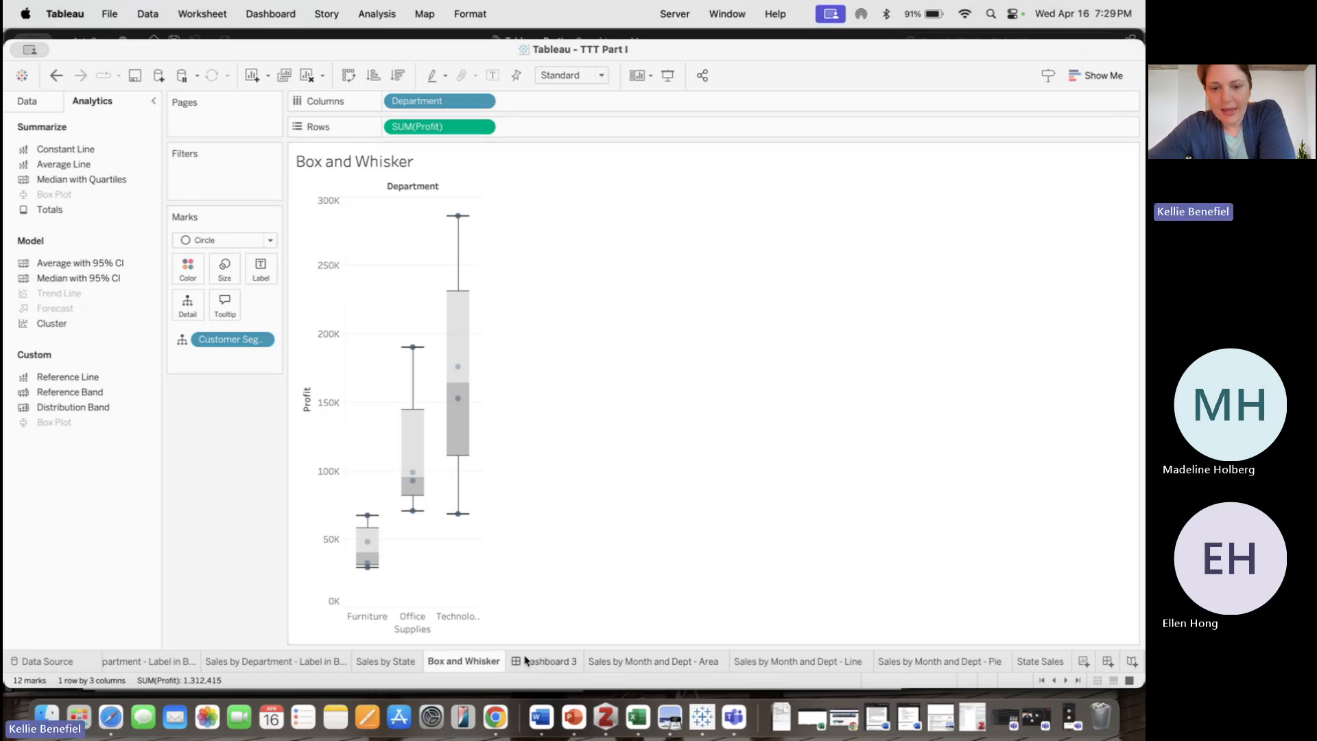
click(542, 661)
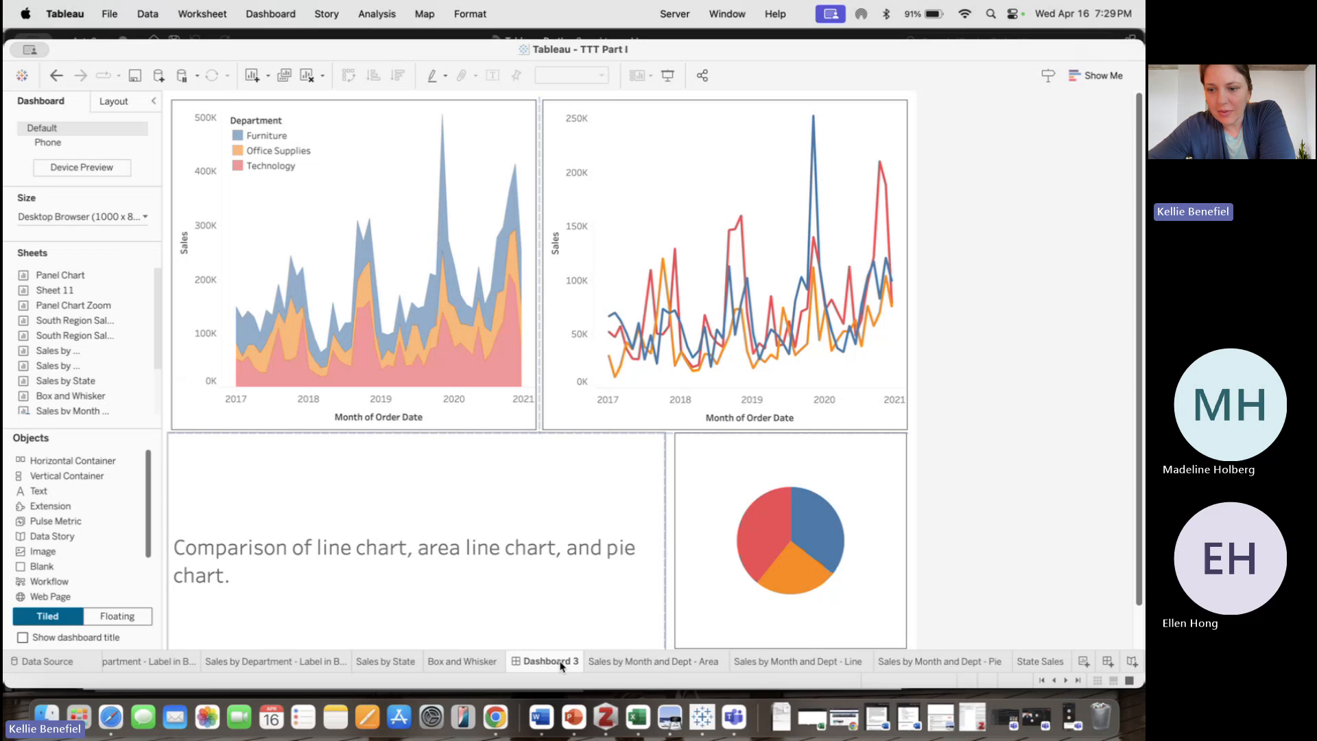
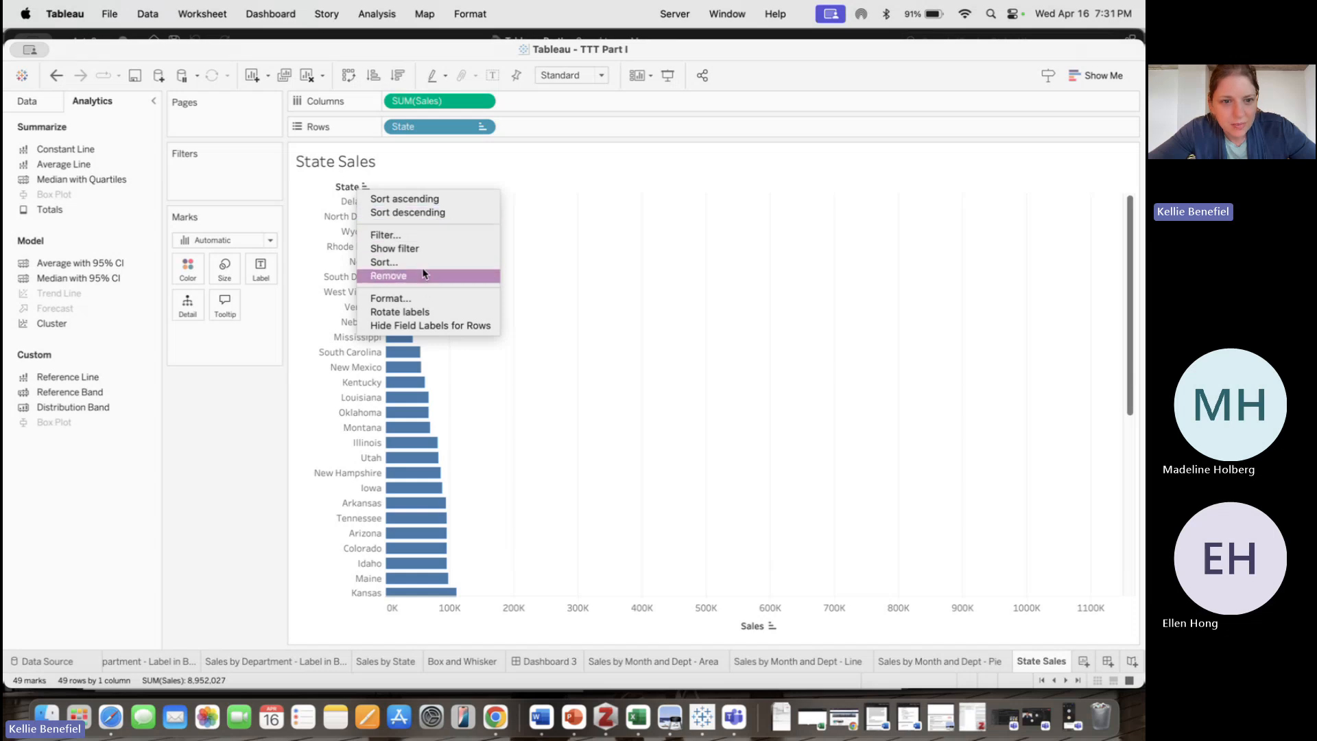
click(244, 440)
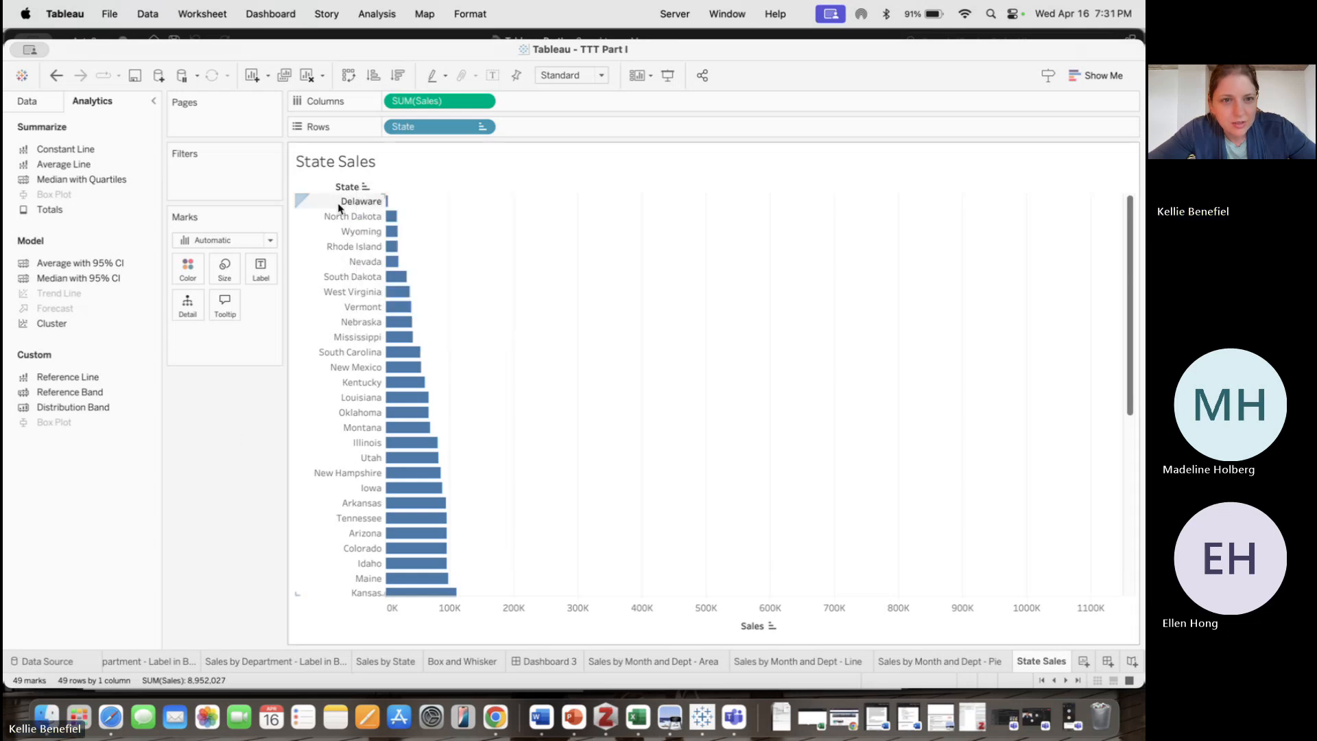
click(376, 189)
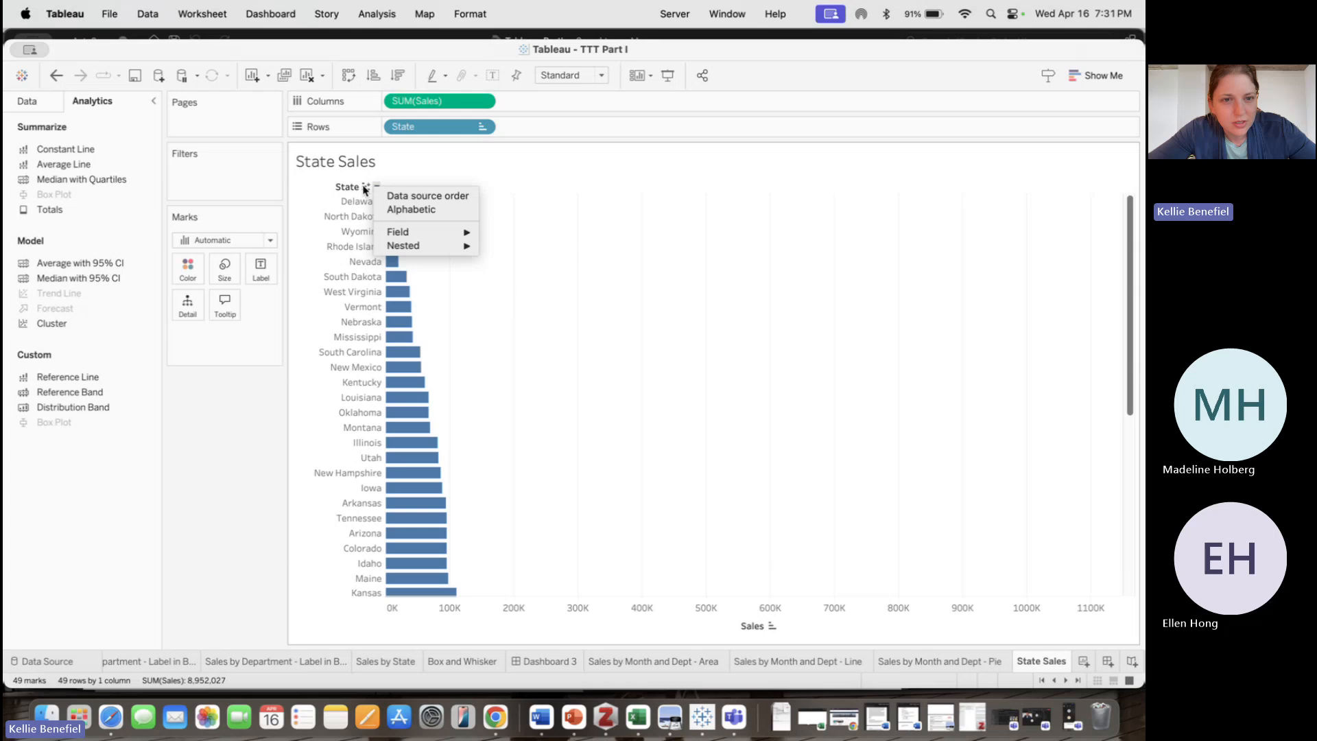
click(364, 190)
right_click(349, 190)
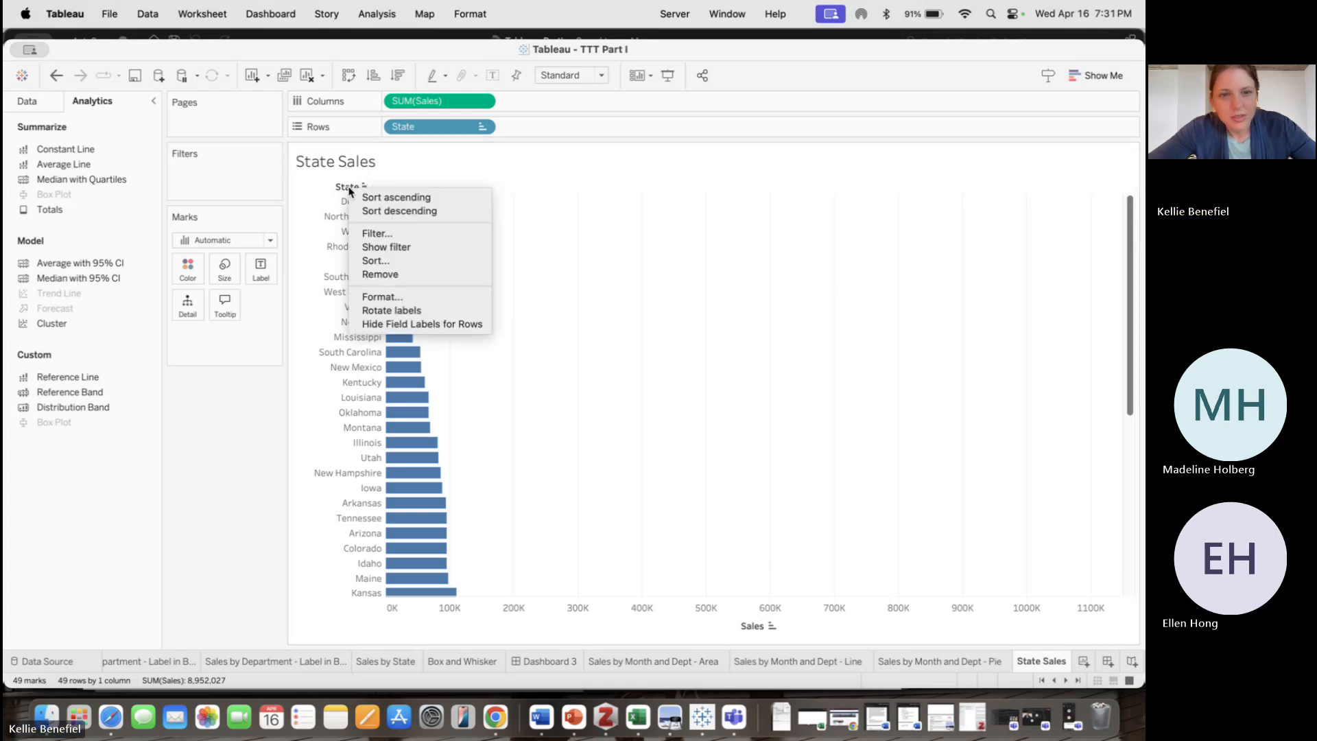
click(234, 488)
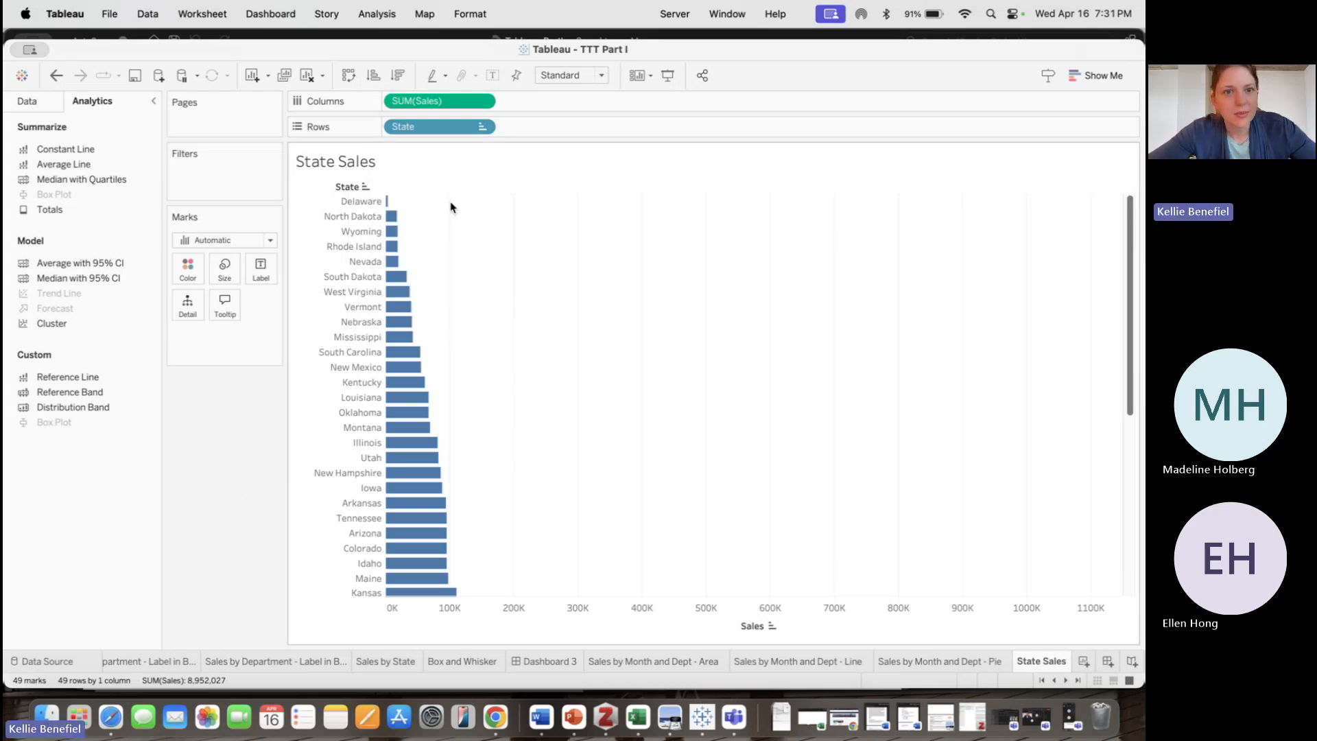
Remove State from Rows and add it back to Rows from the data fields to clear its sort order
drag(436, 126, 70, 341)
click(43, 108)
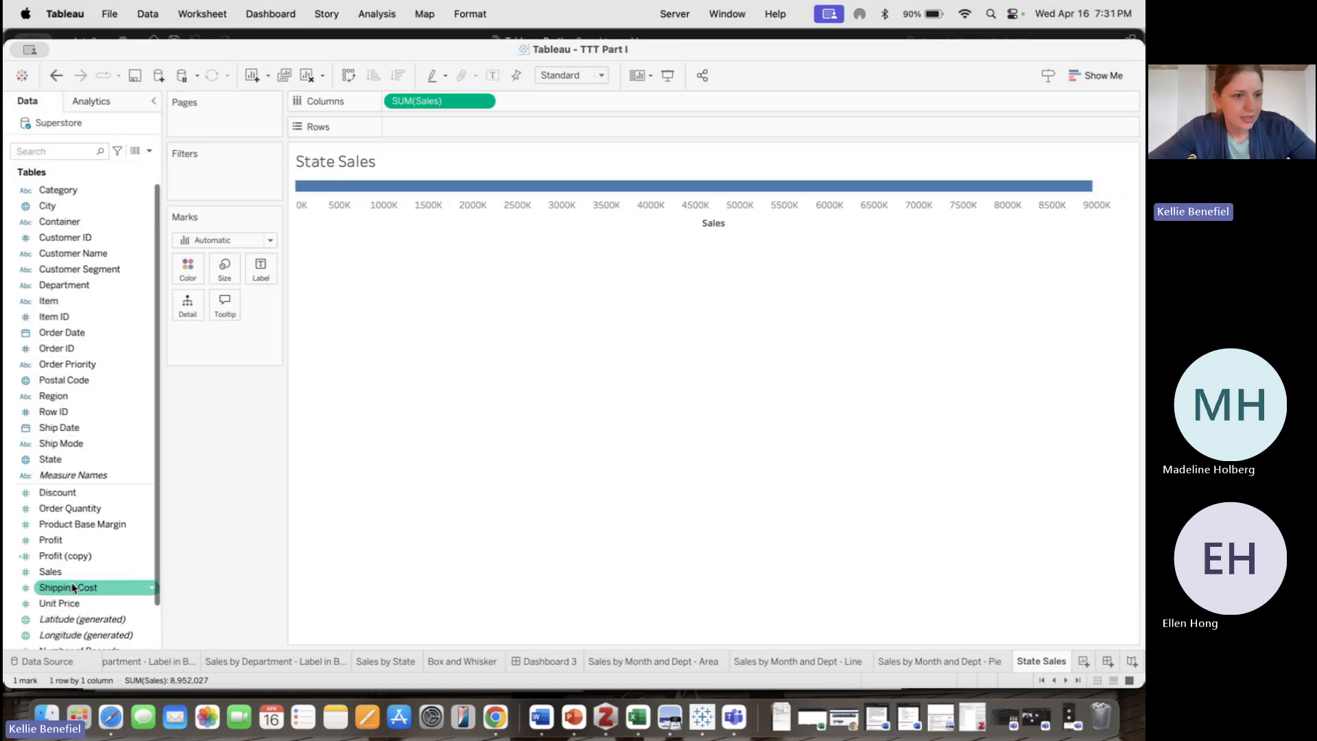
drag(50, 459, 509, 132)
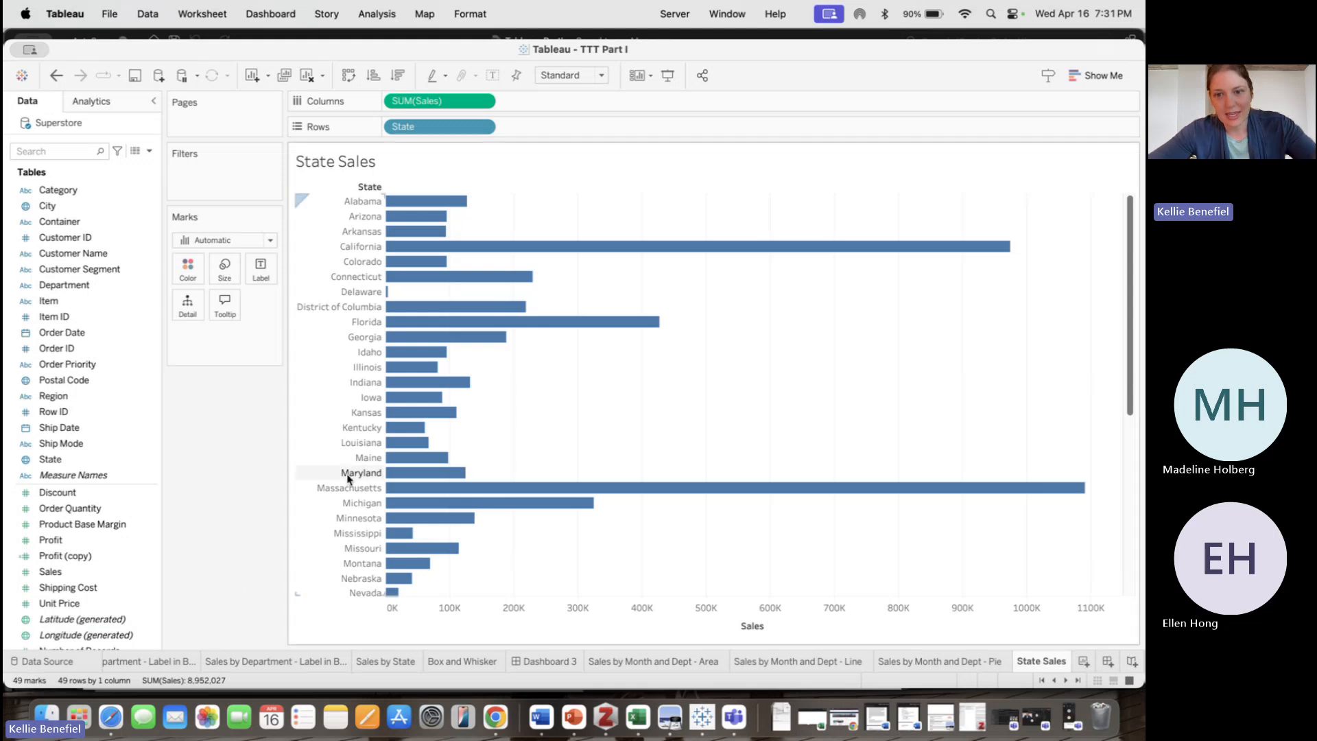
scroll(523, 479, down, 10)
scroll(524, 482, up, 10)
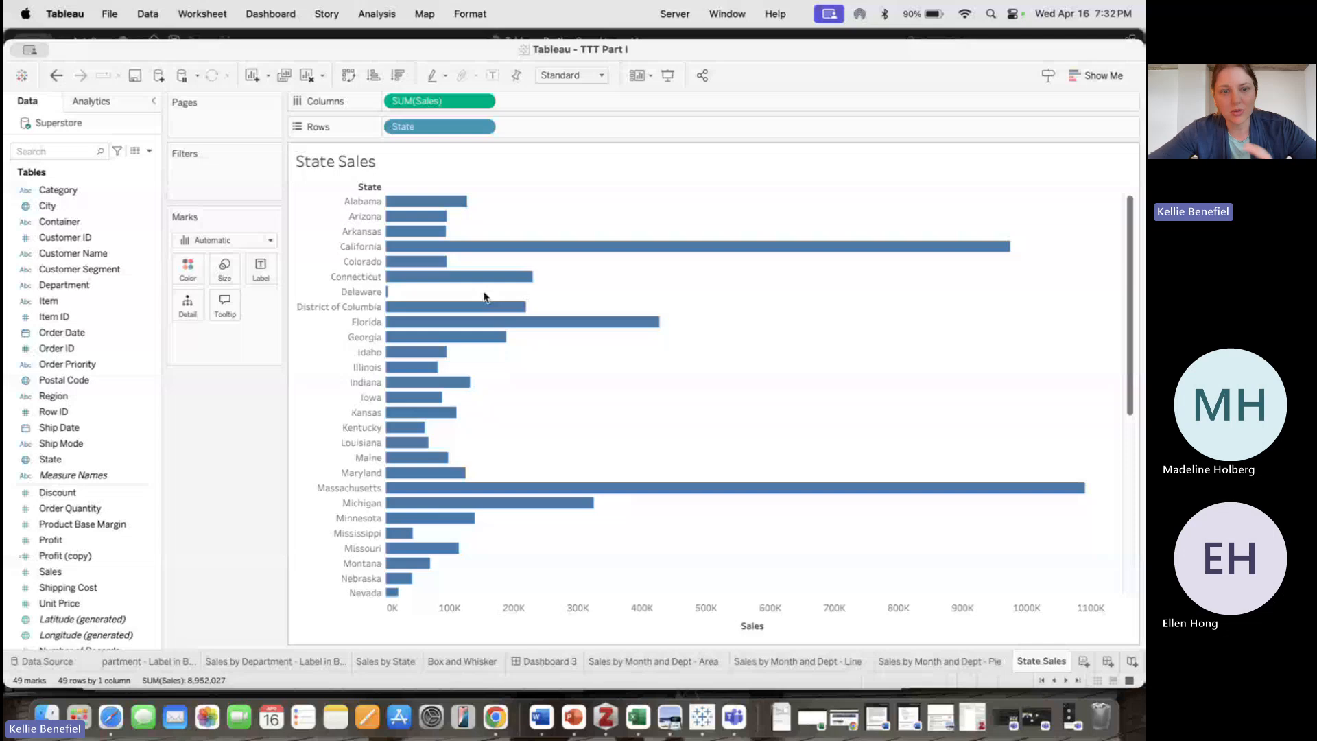
Sort the State Sales bars in descending order of sales
click(397, 76)
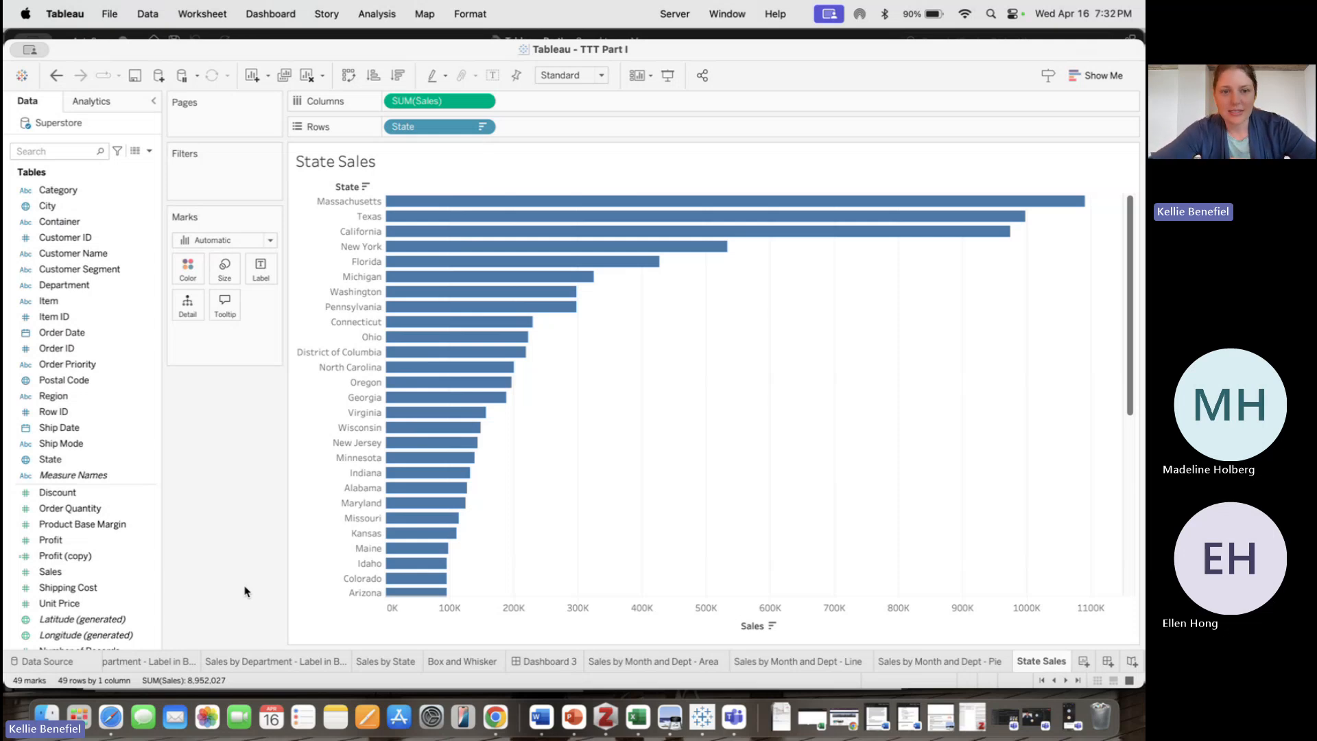
scroll(537, 538, down, 10)
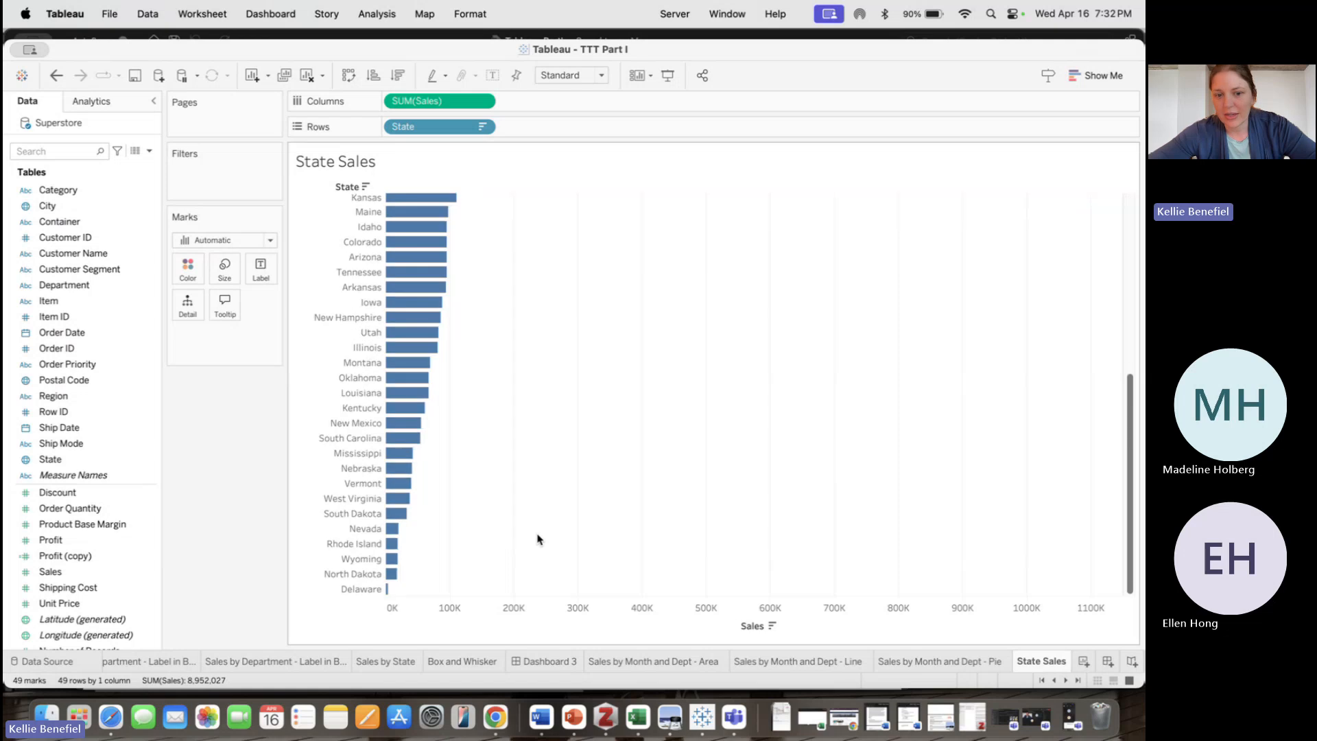
scroll(752, 323, up, 10)
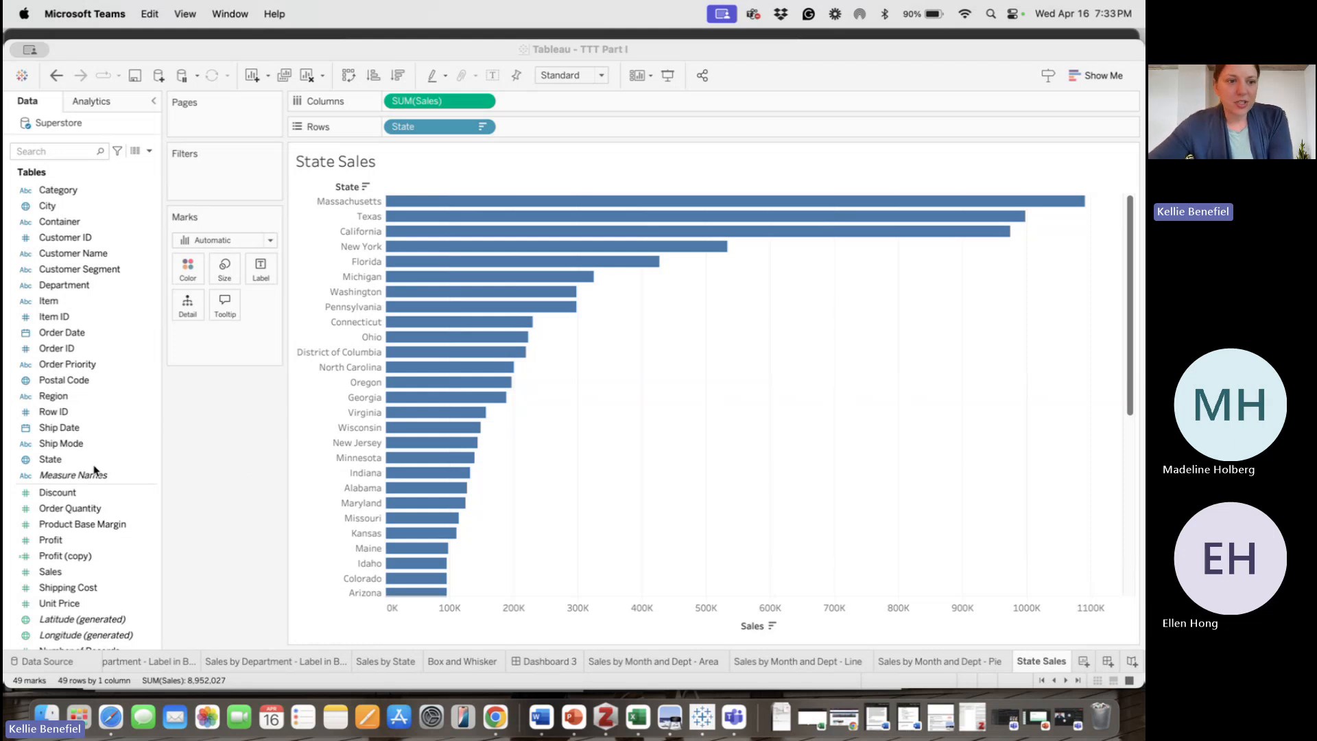
click(86, 556)
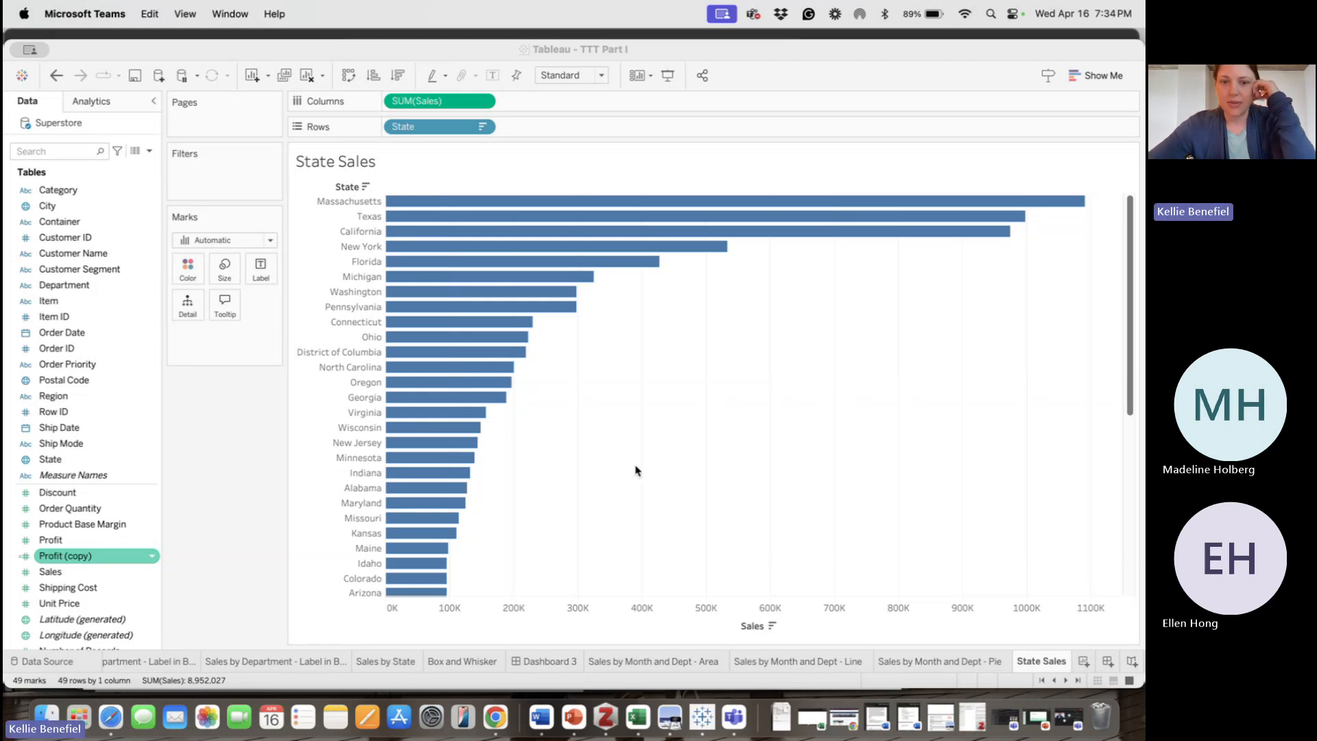
scroll(635, 469, down, 10)
scroll(595, 401, up, 10)
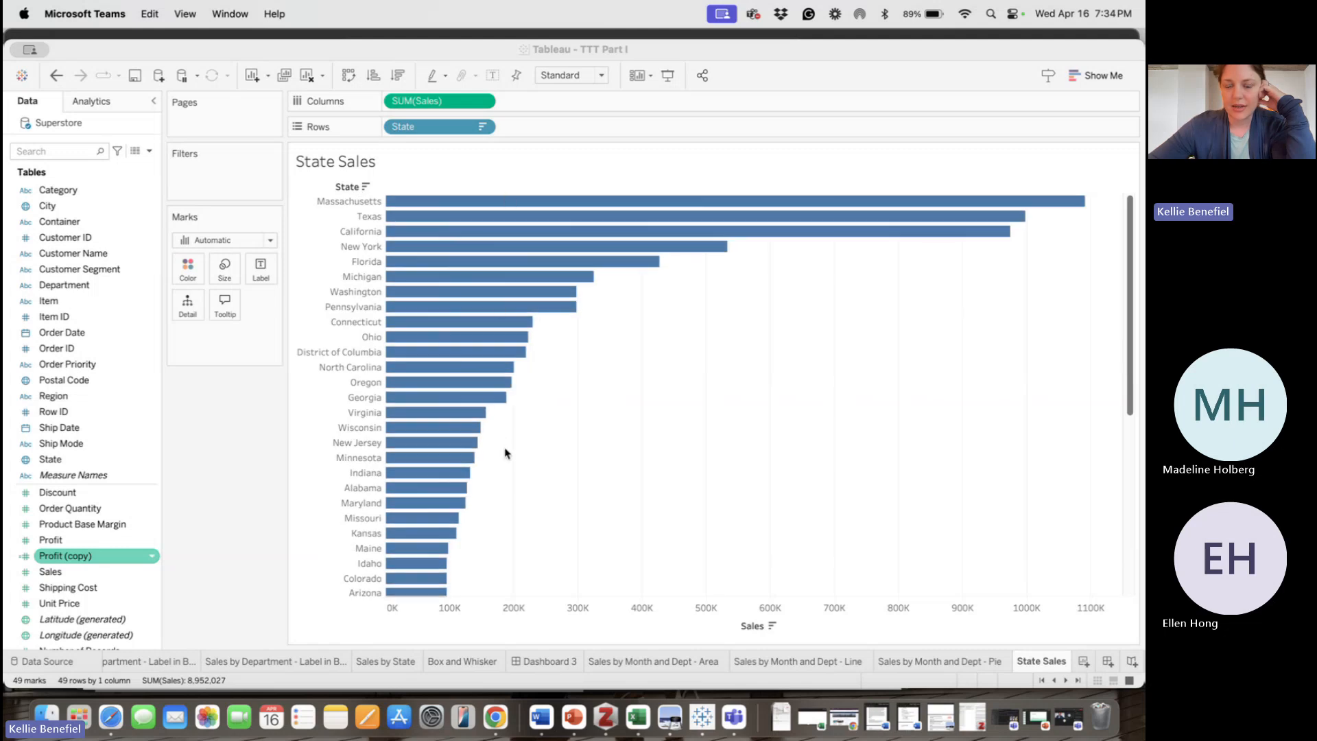
scroll(505, 452, down, 10)
scroll(505, 451, up, 10)
scroll(507, 528, down, 10)
scroll(458, 506, up, 10)
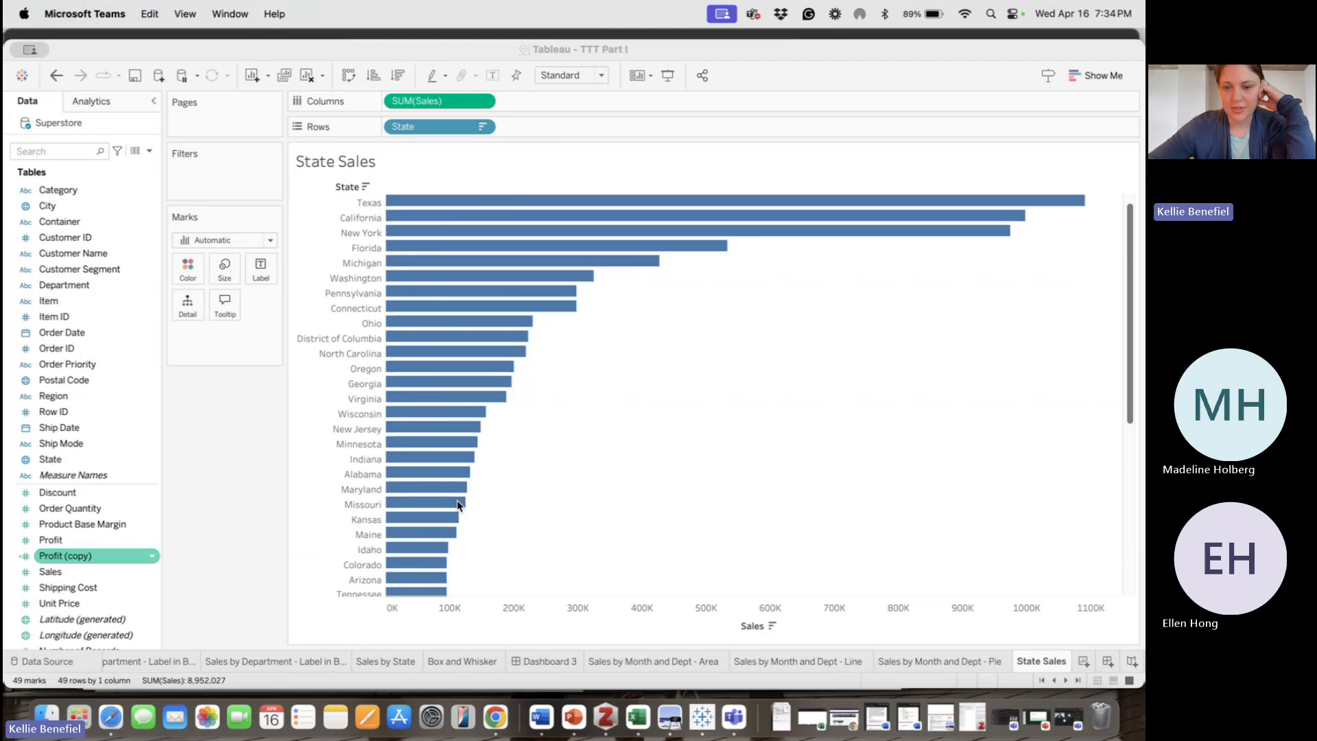
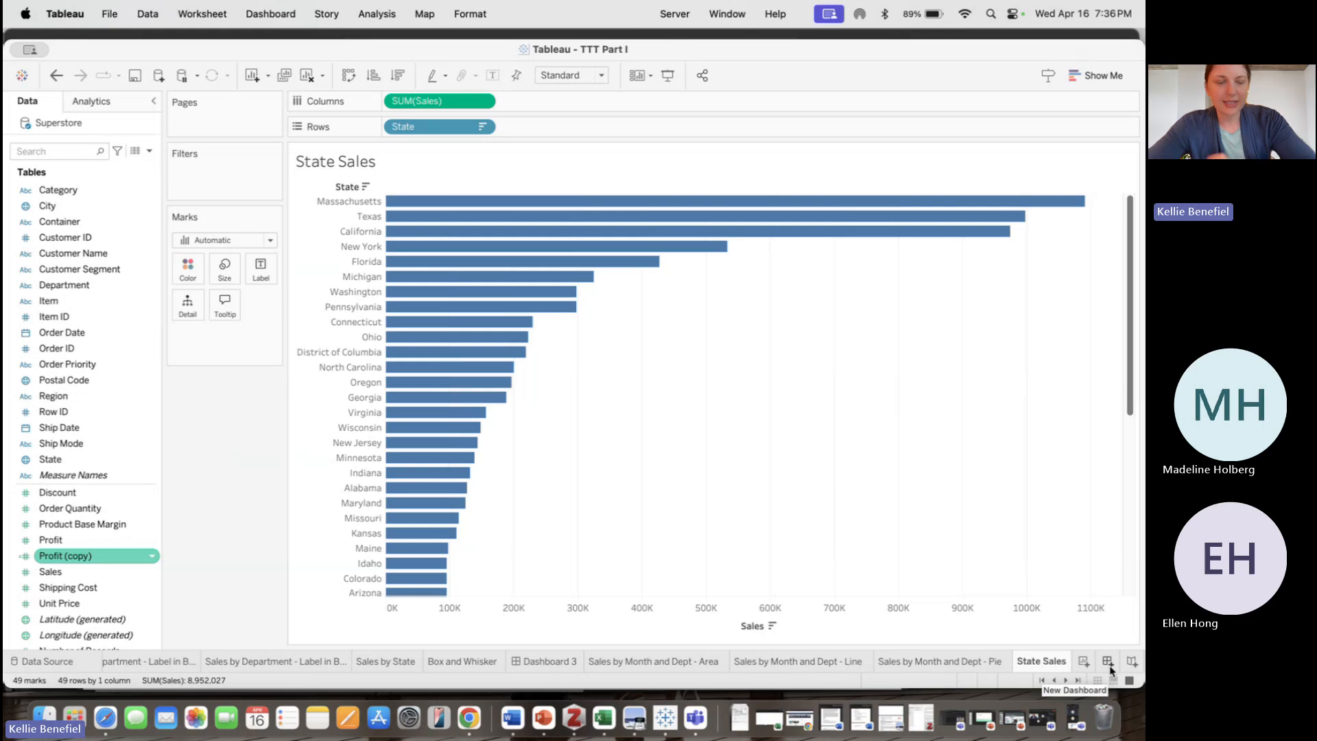
Create a new dashboard and place the South Region Sales Over Time - Highlighting sheet on it
click(1107, 661)
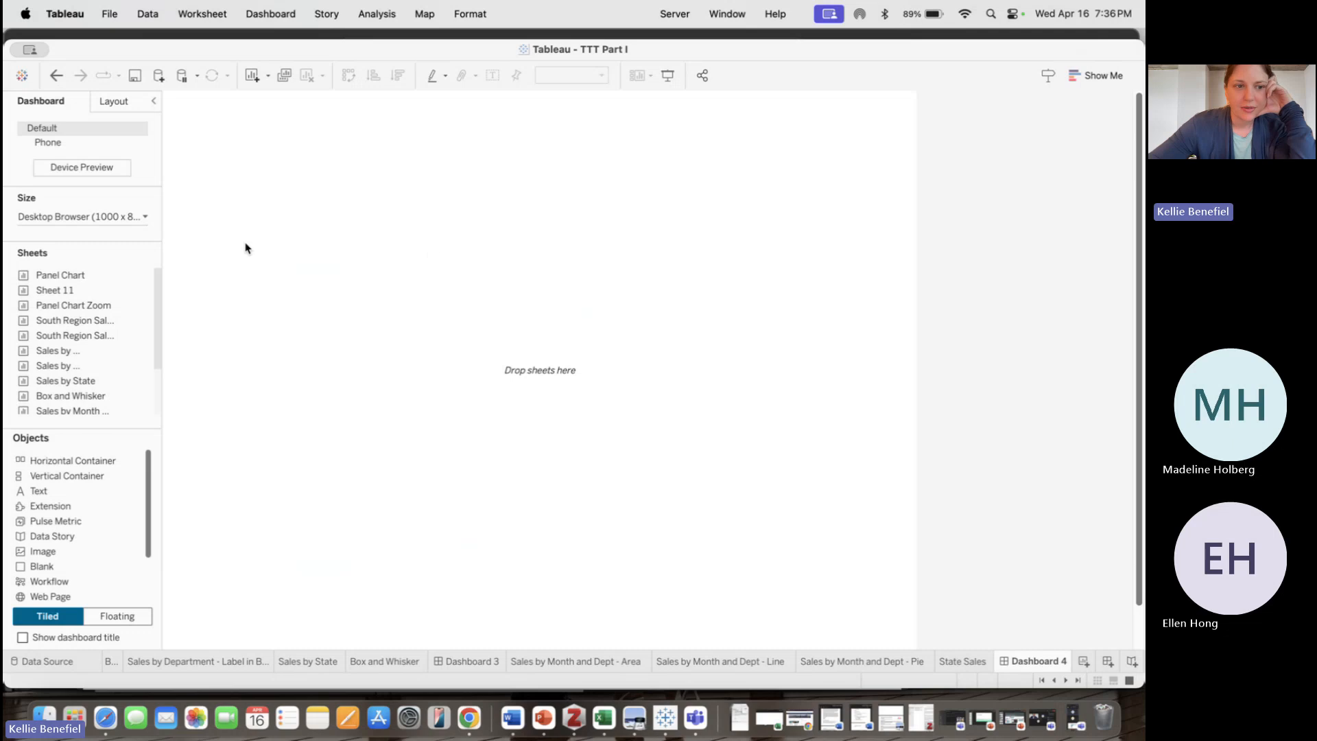
drag(79, 326, 334, 306)
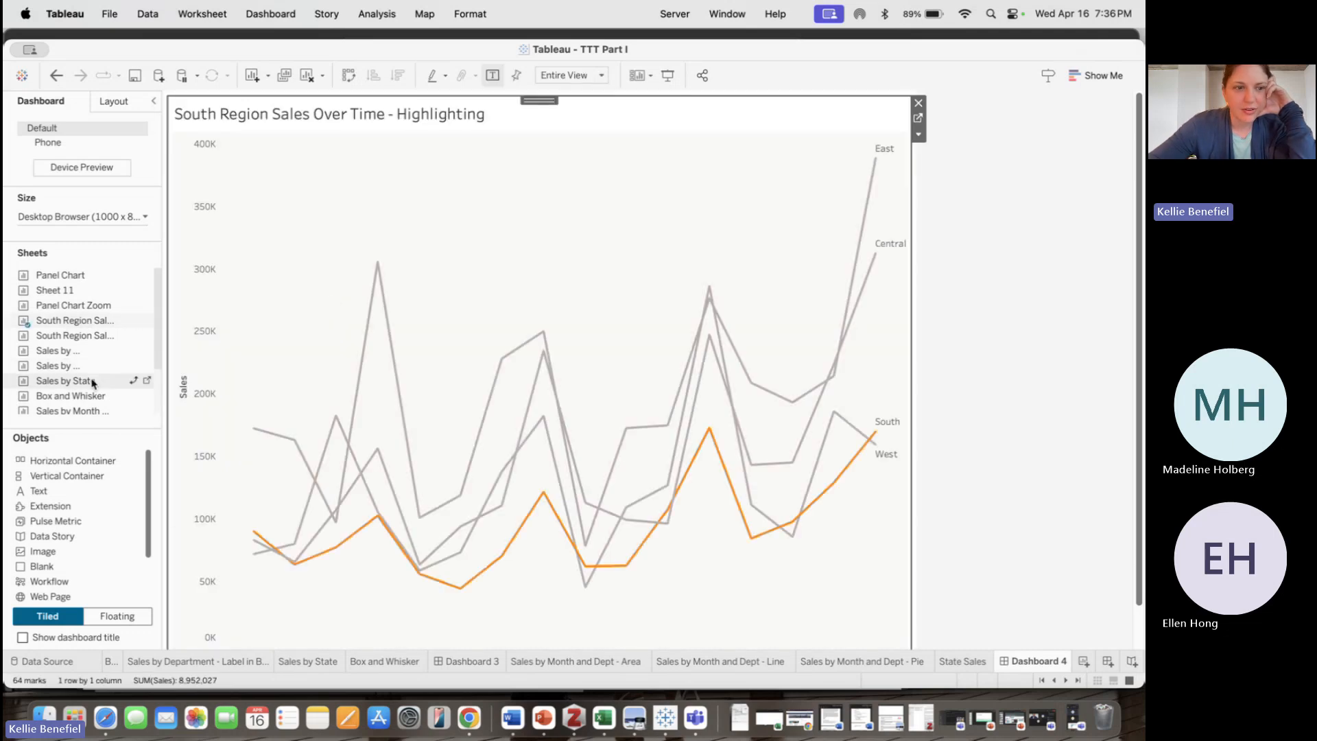
Add the Sales by Department - Label in Bar (2) sheet and the Sales by Month and Dept - Pie sheet on the dashboard's left side
drag(75, 374, 308, 393)
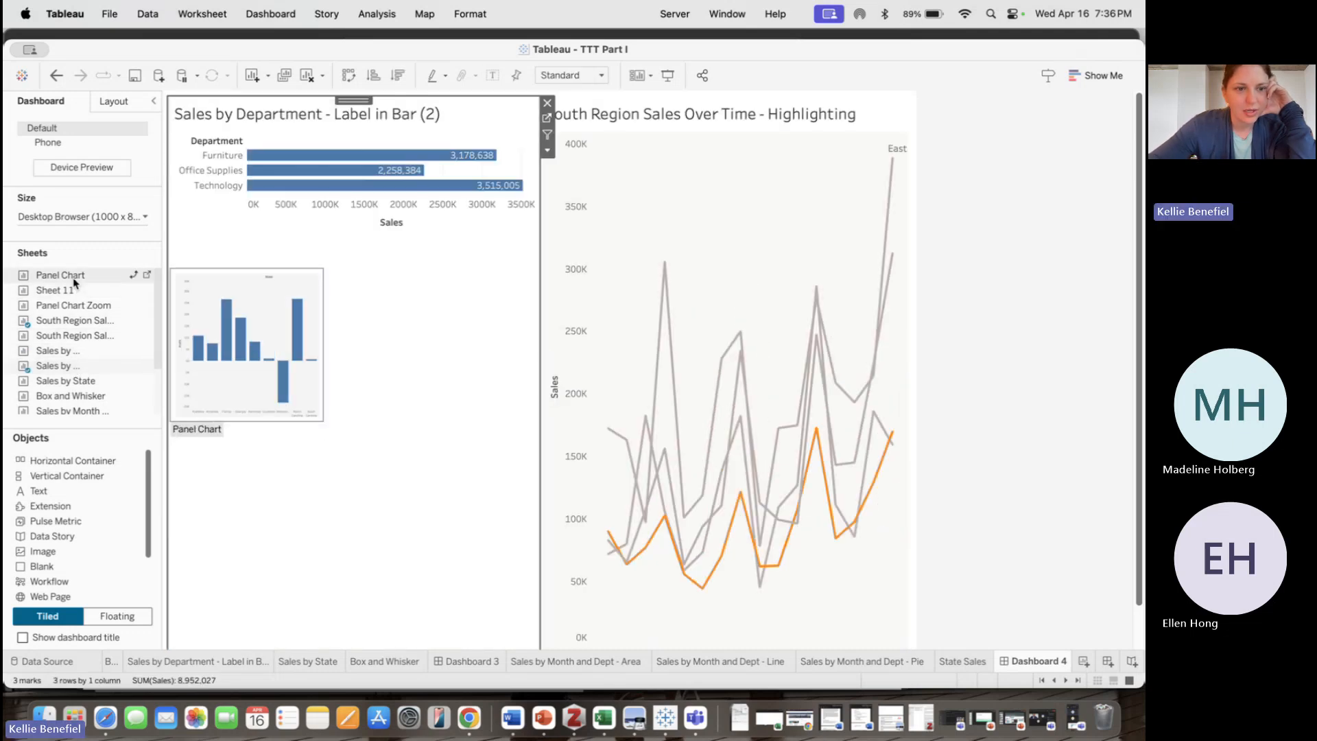
scroll(73, 395, down, 3)
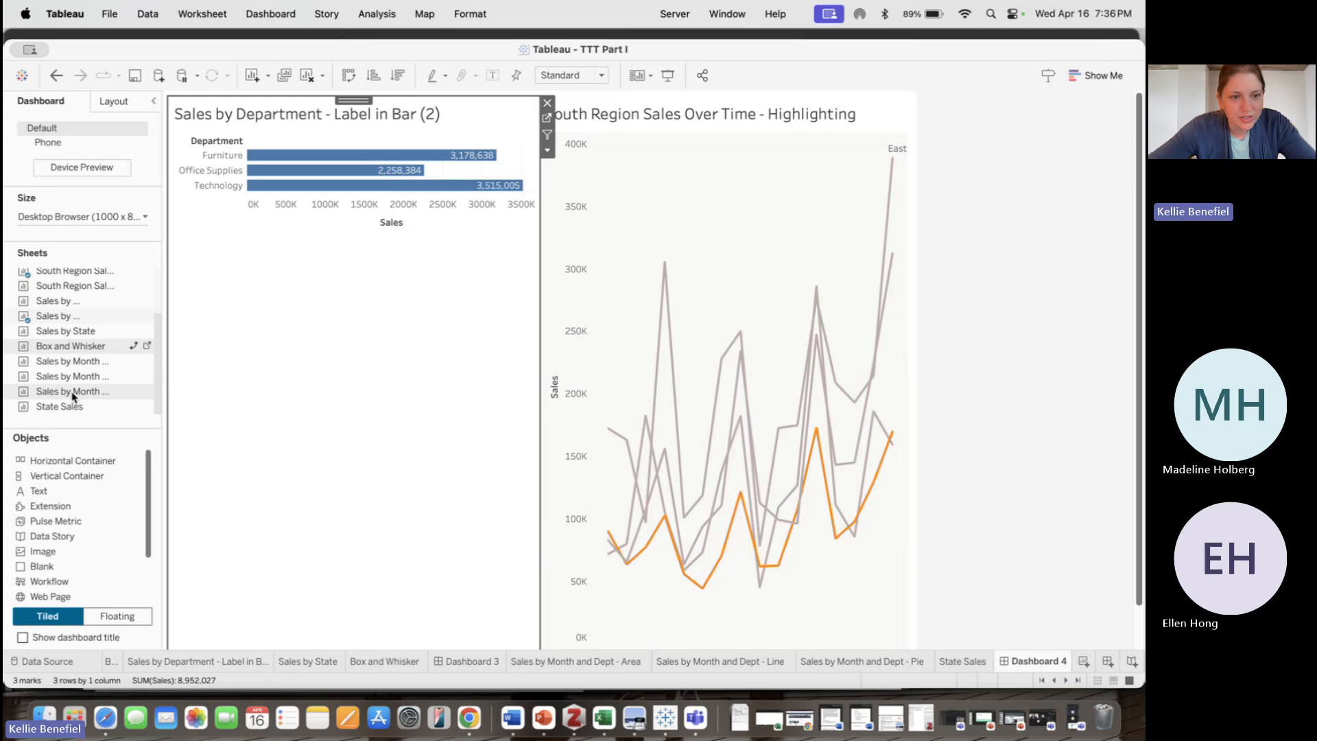
drag(72, 393, 364, 504)
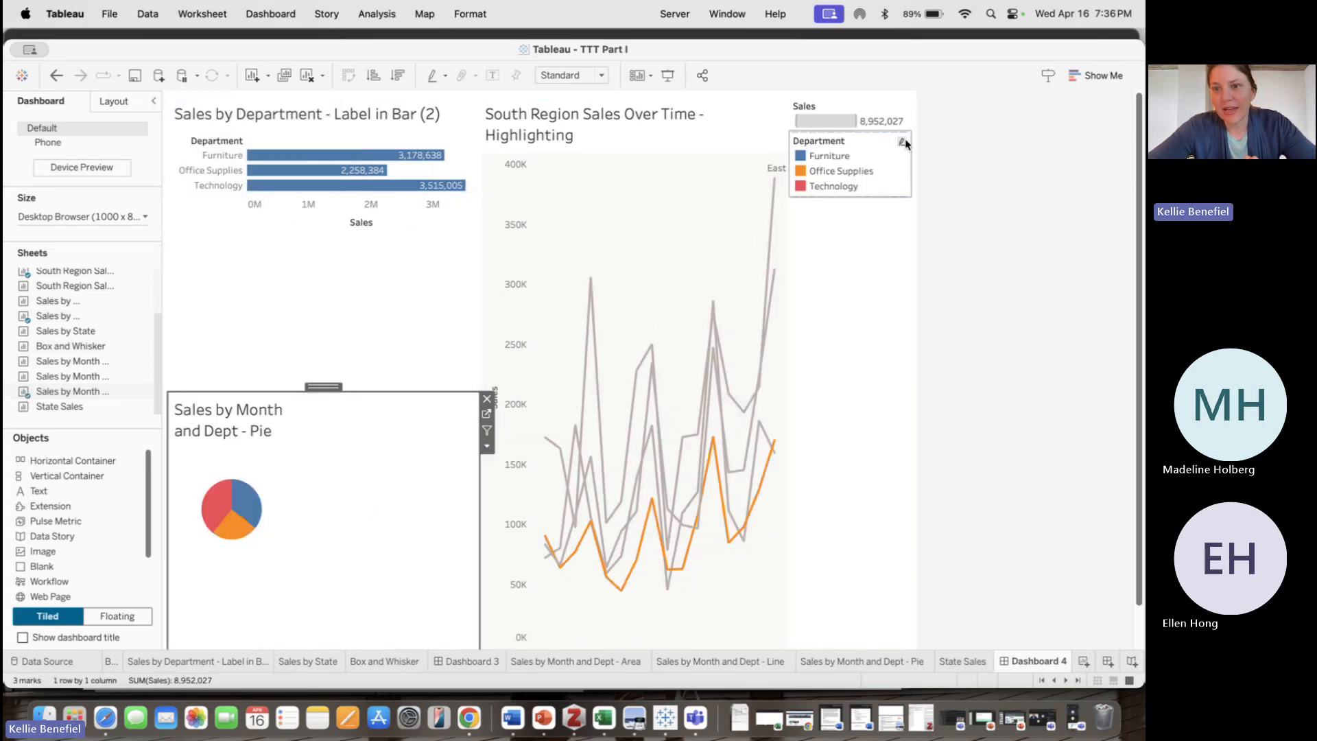
Make the Department color legend floating and move it beneath the pie chart
click(893, 157)
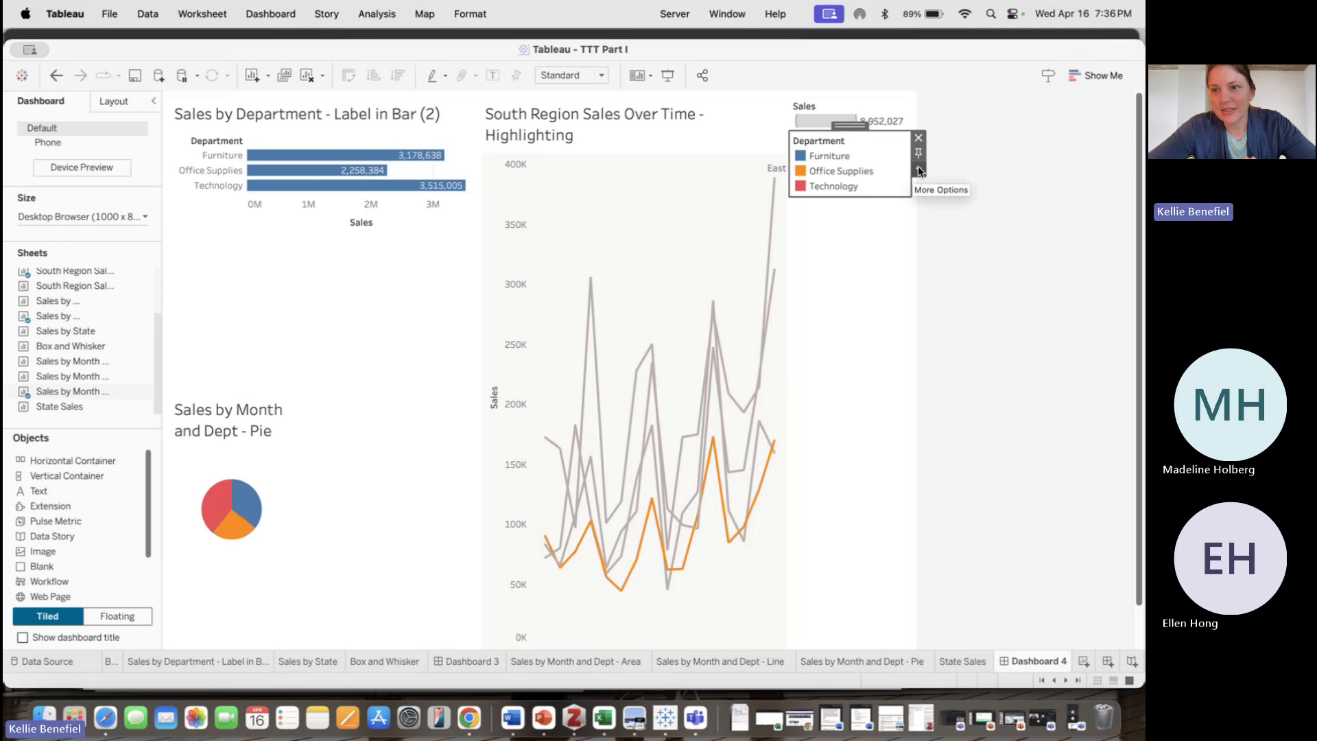
click(919, 172)
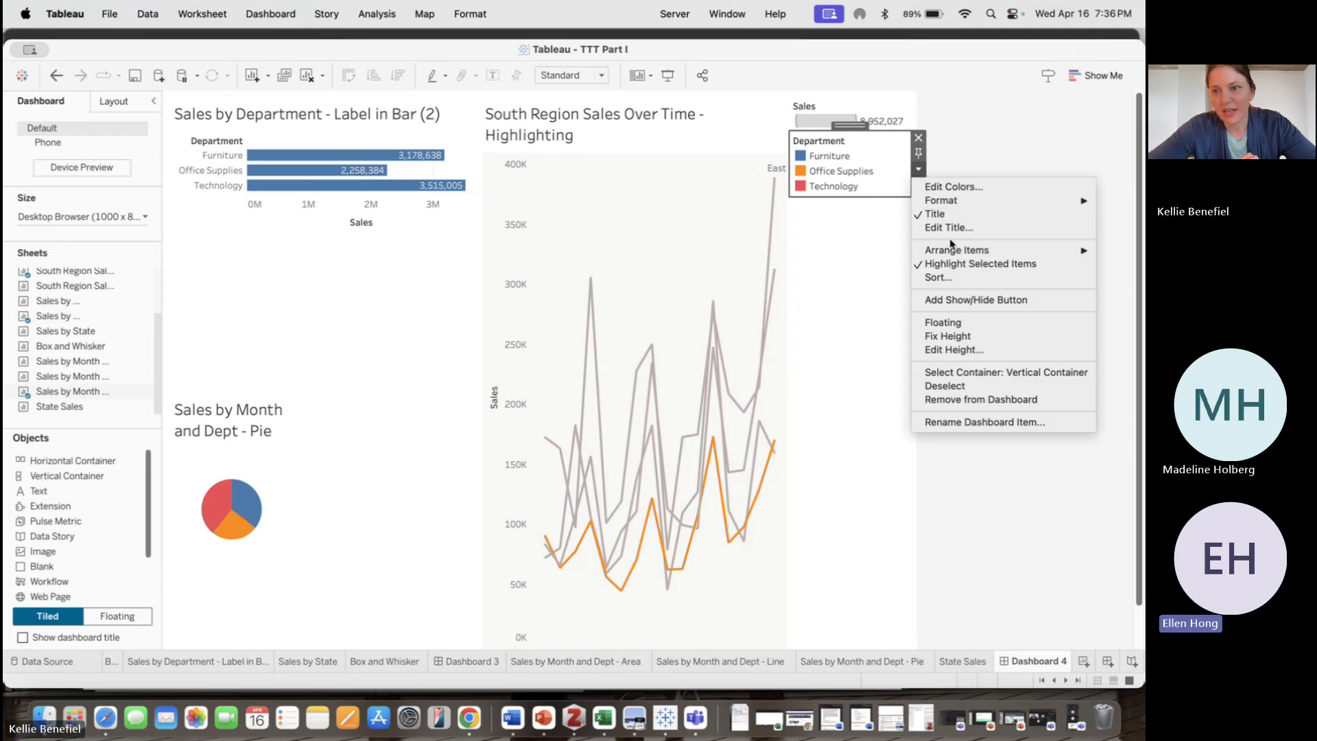
click(960, 323)
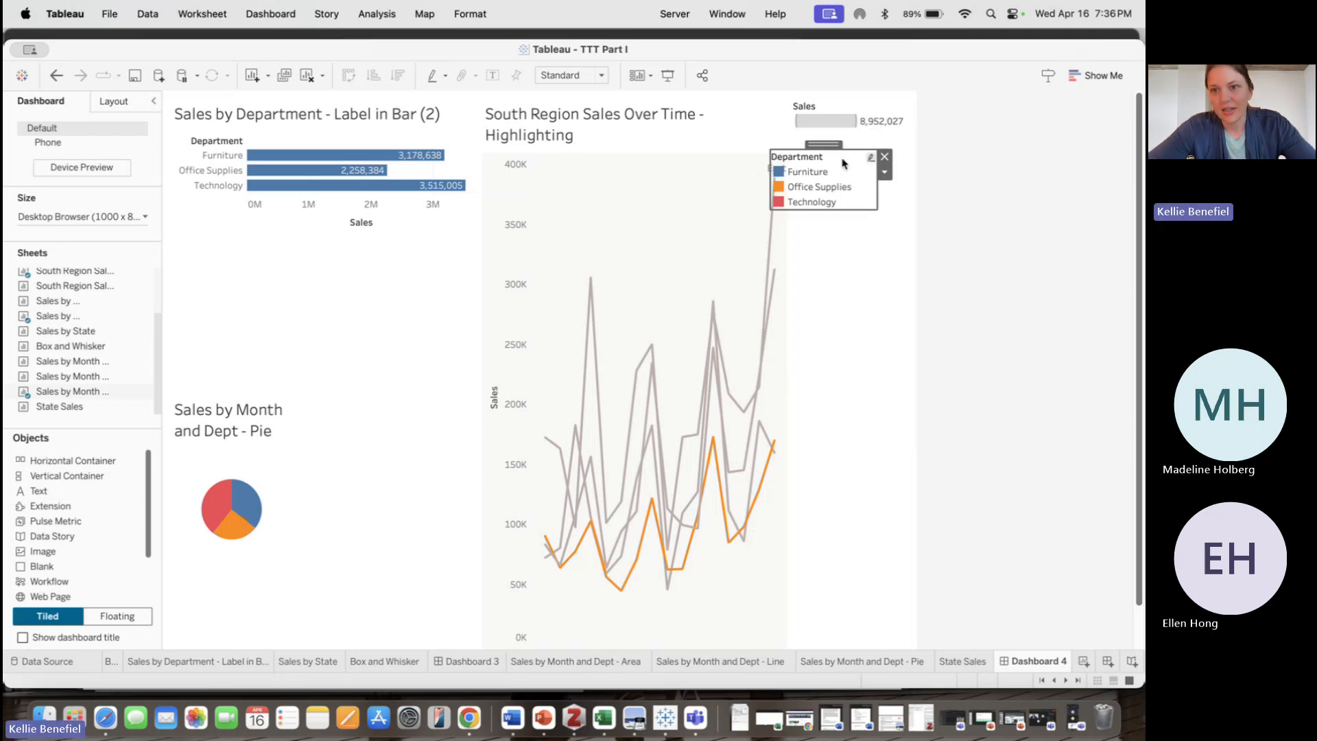
drag(803, 146, 431, 589)
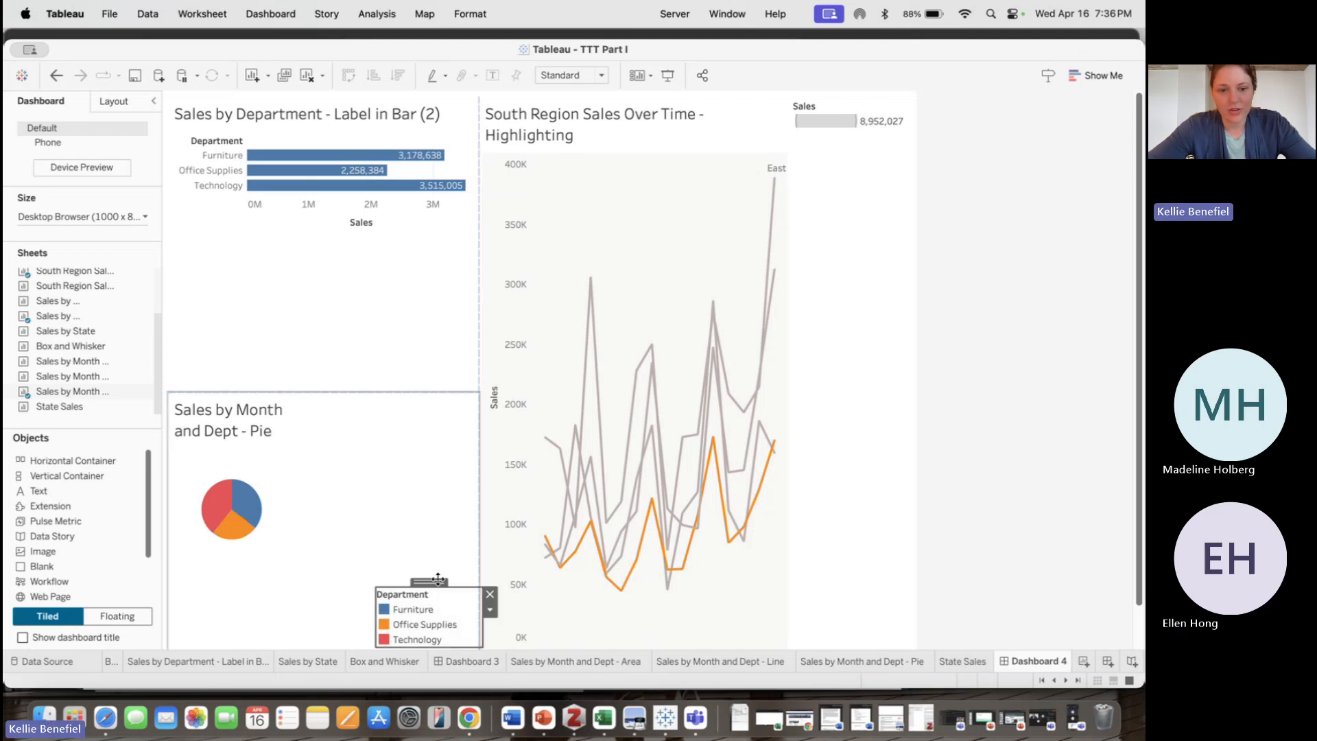
right_click(431, 589)
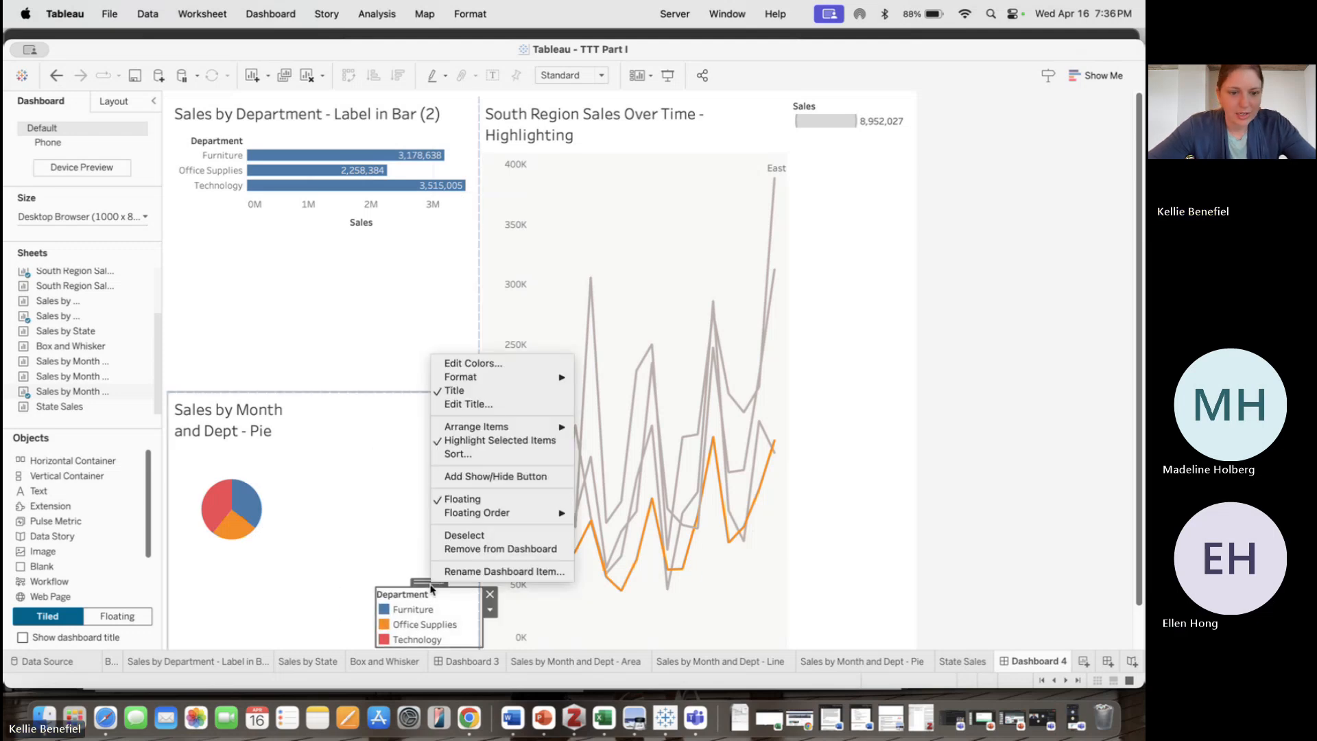
click(418, 584)
drag(417, 584, 214, 583)
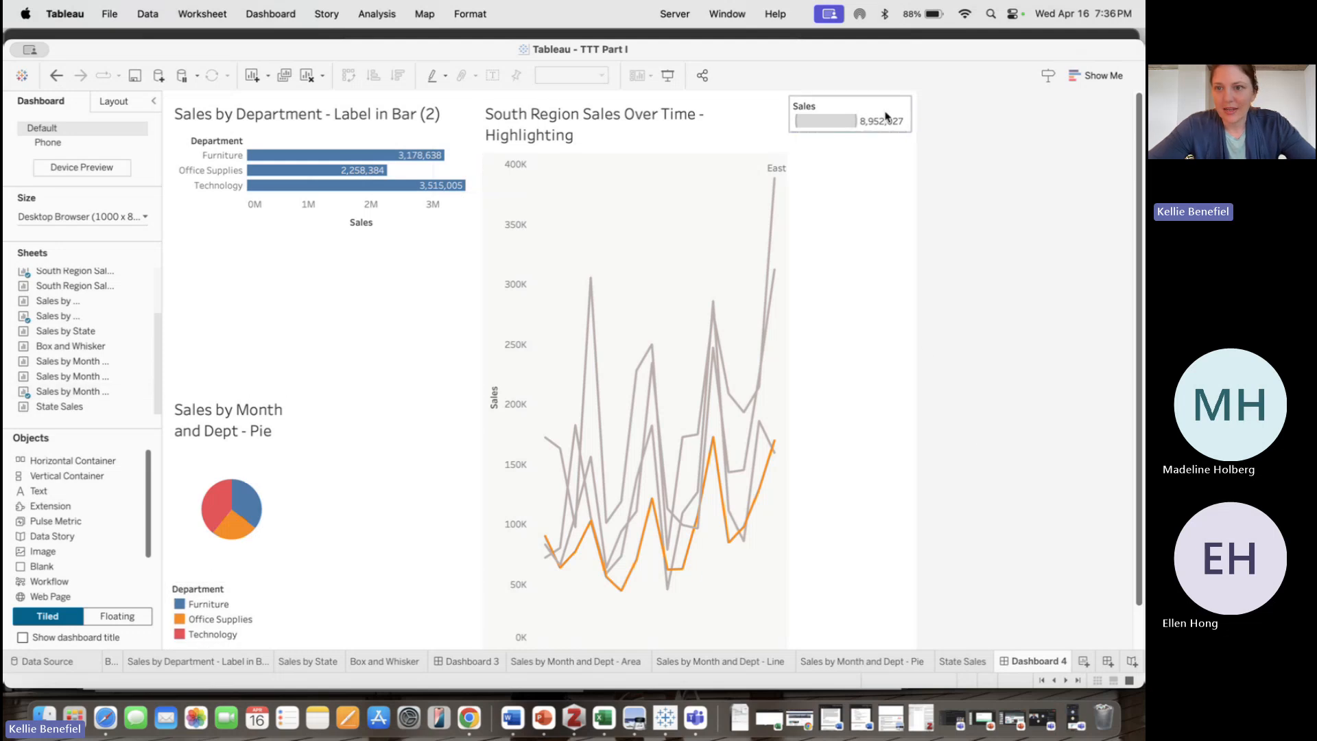
Remove the Sales size legend from the dashboard
click(898, 136)
click(918, 134)
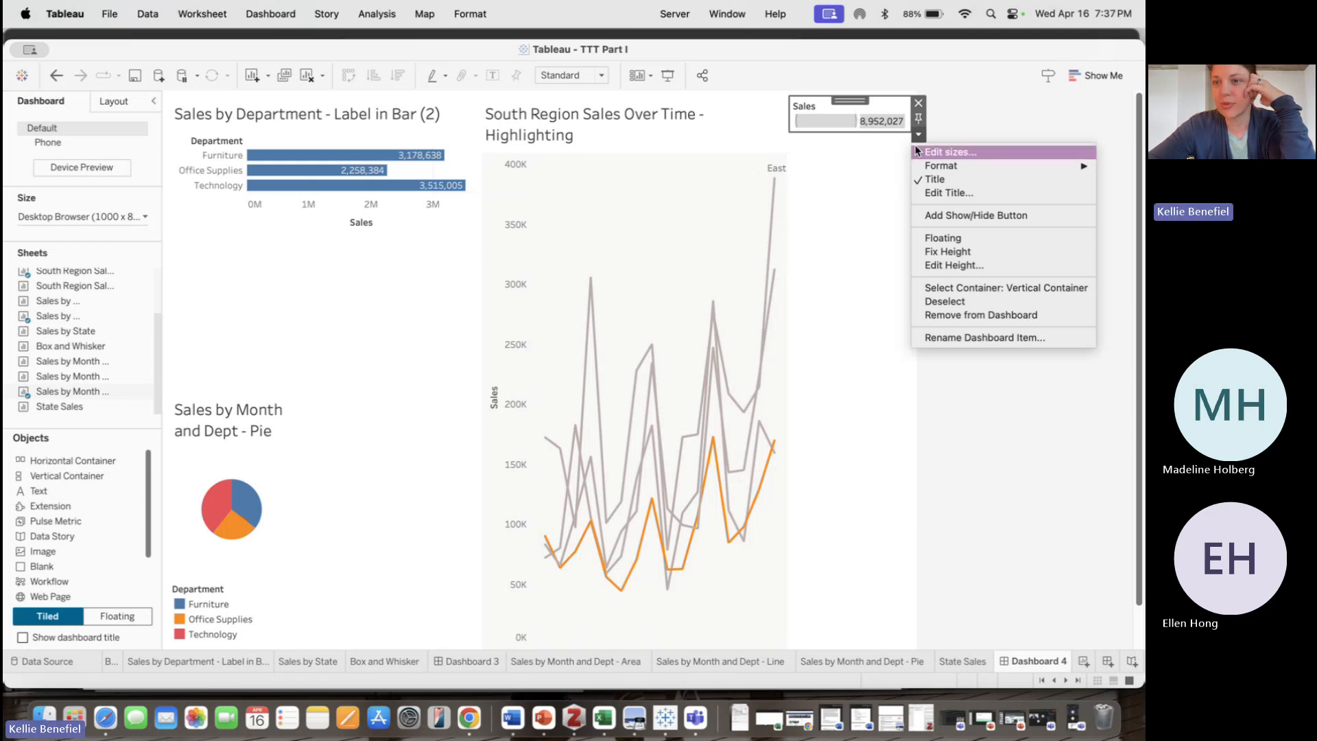
click(915, 102)
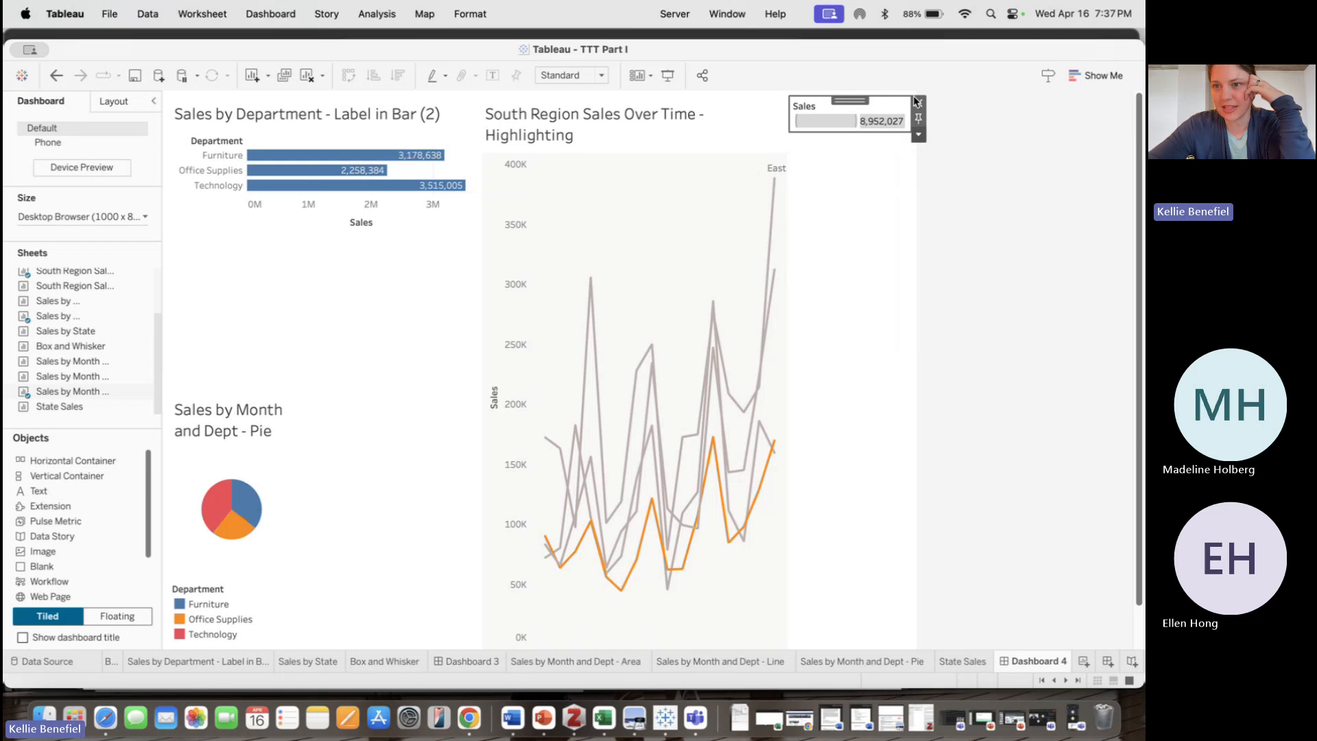
click(918, 103)
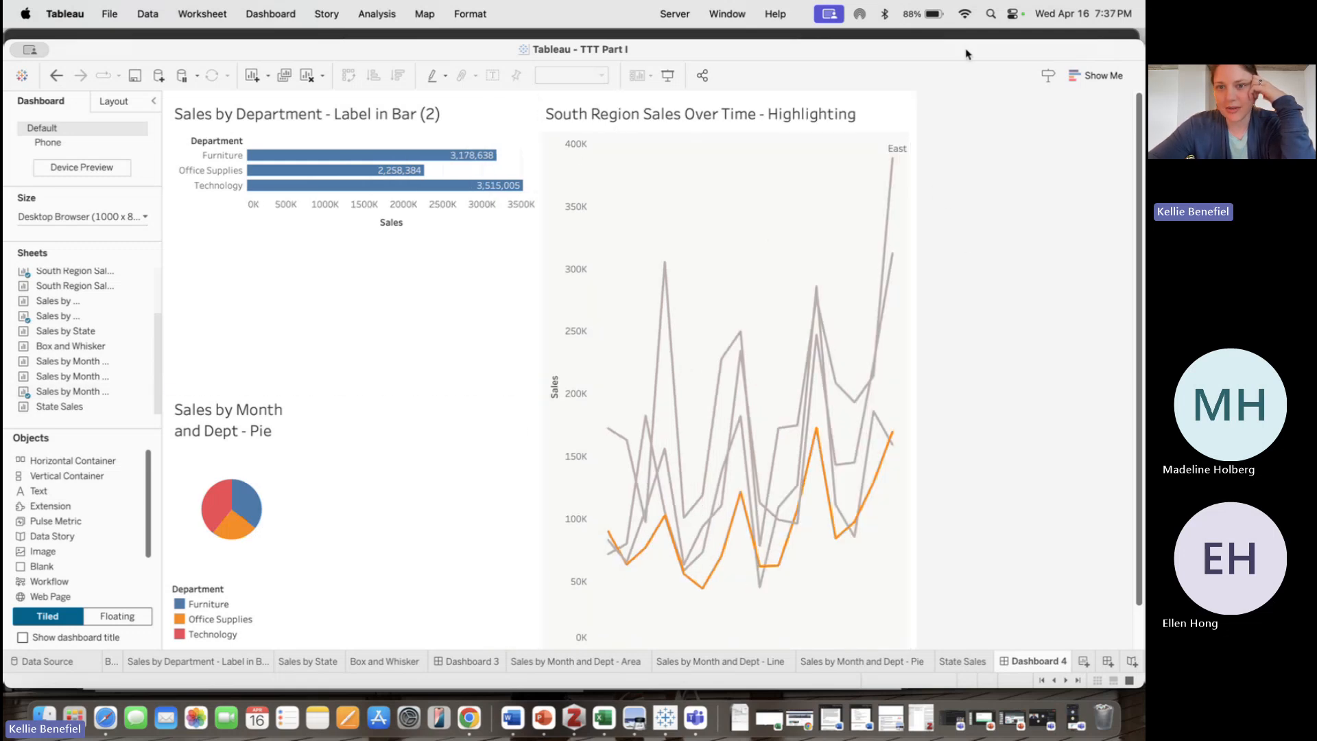
Hide the title of the South Region Sales line chart on the dashboard
click(825, 122)
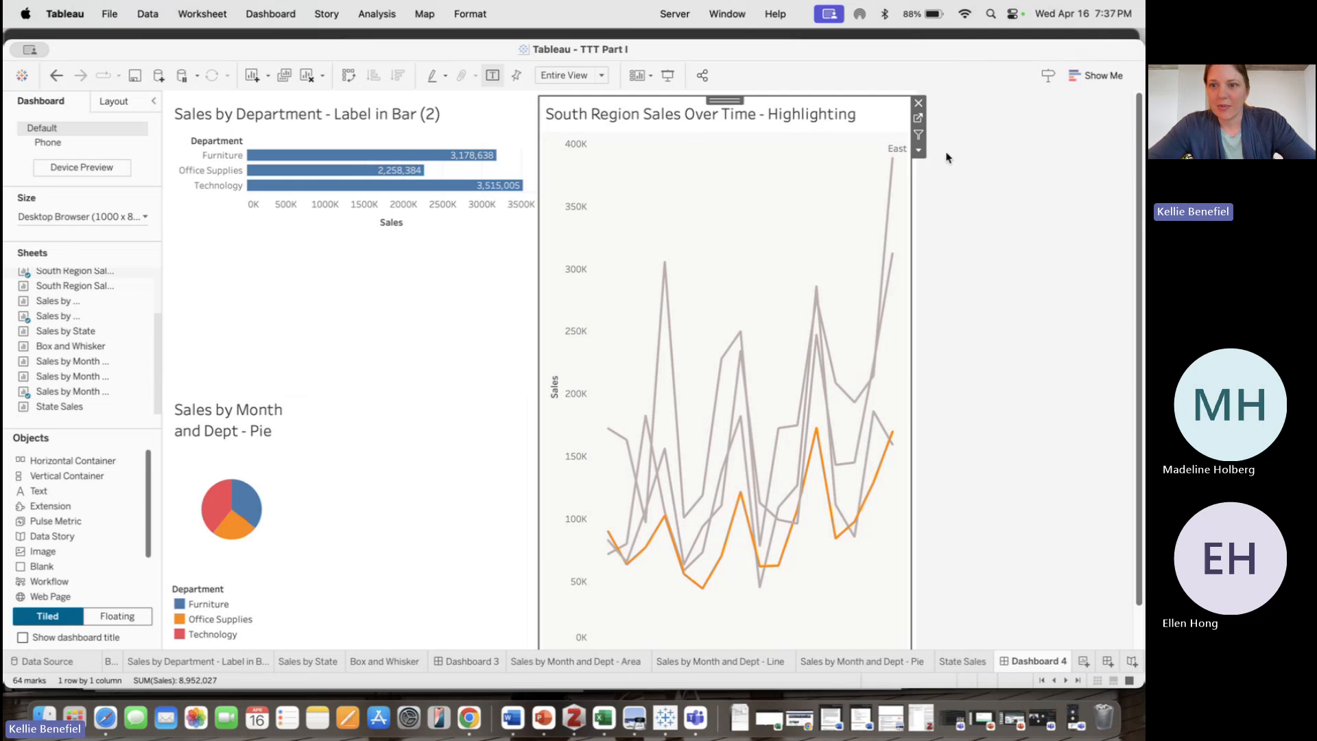
click(919, 151)
click(960, 221)
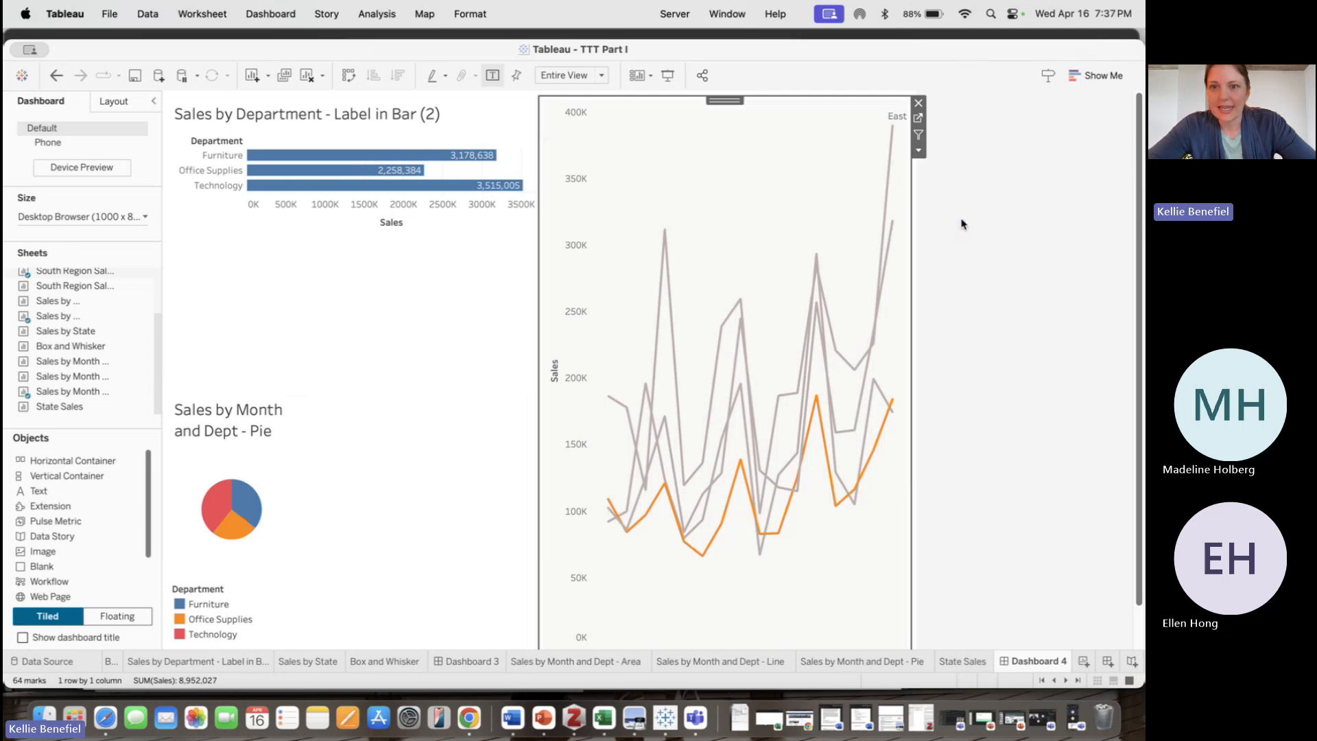
scroll(730, 425, down, 3)
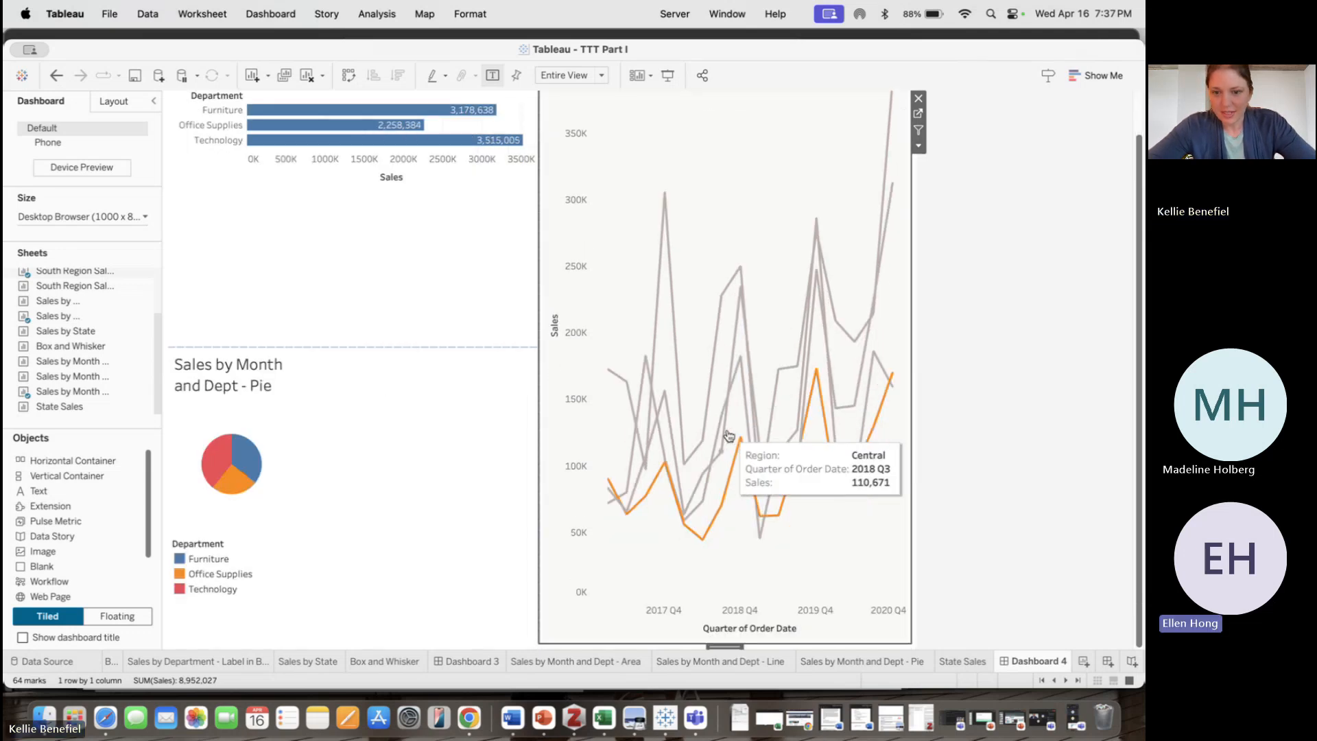
scroll(729, 435, down, 1)
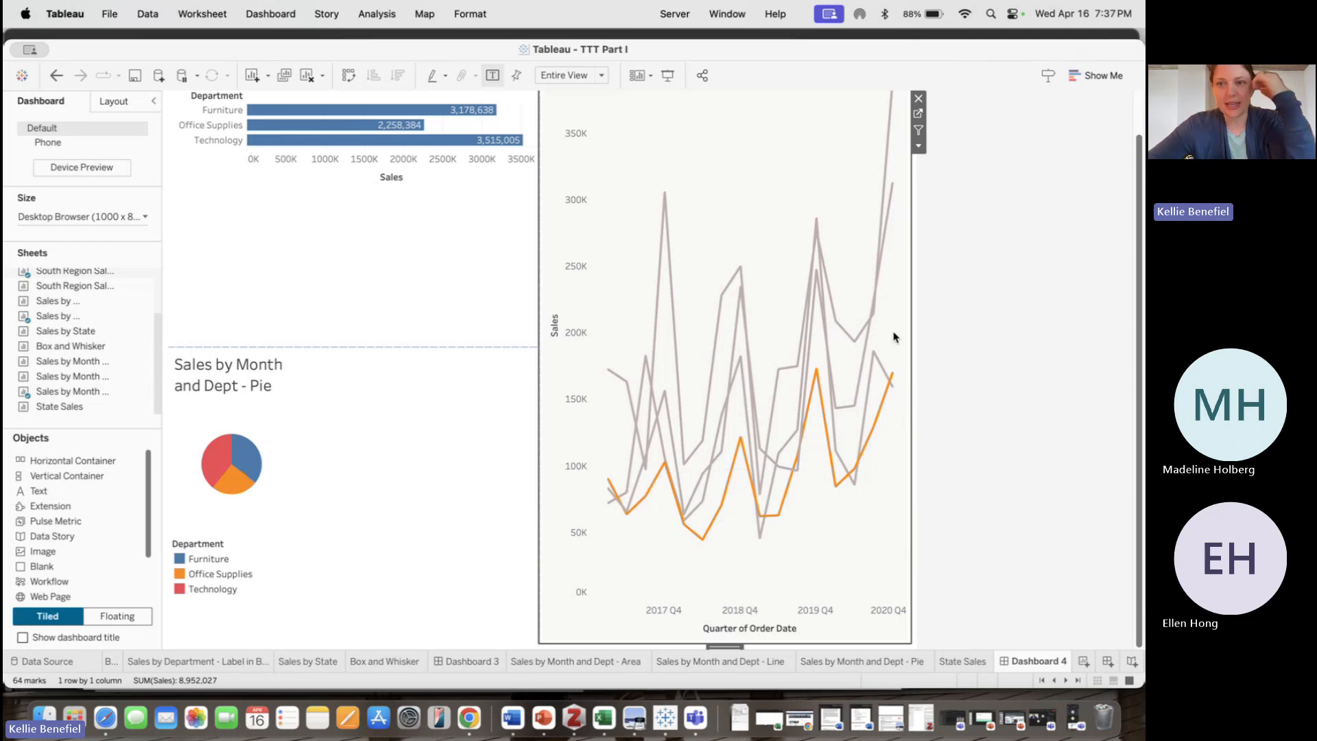
scroll(893, 337, up, 4)
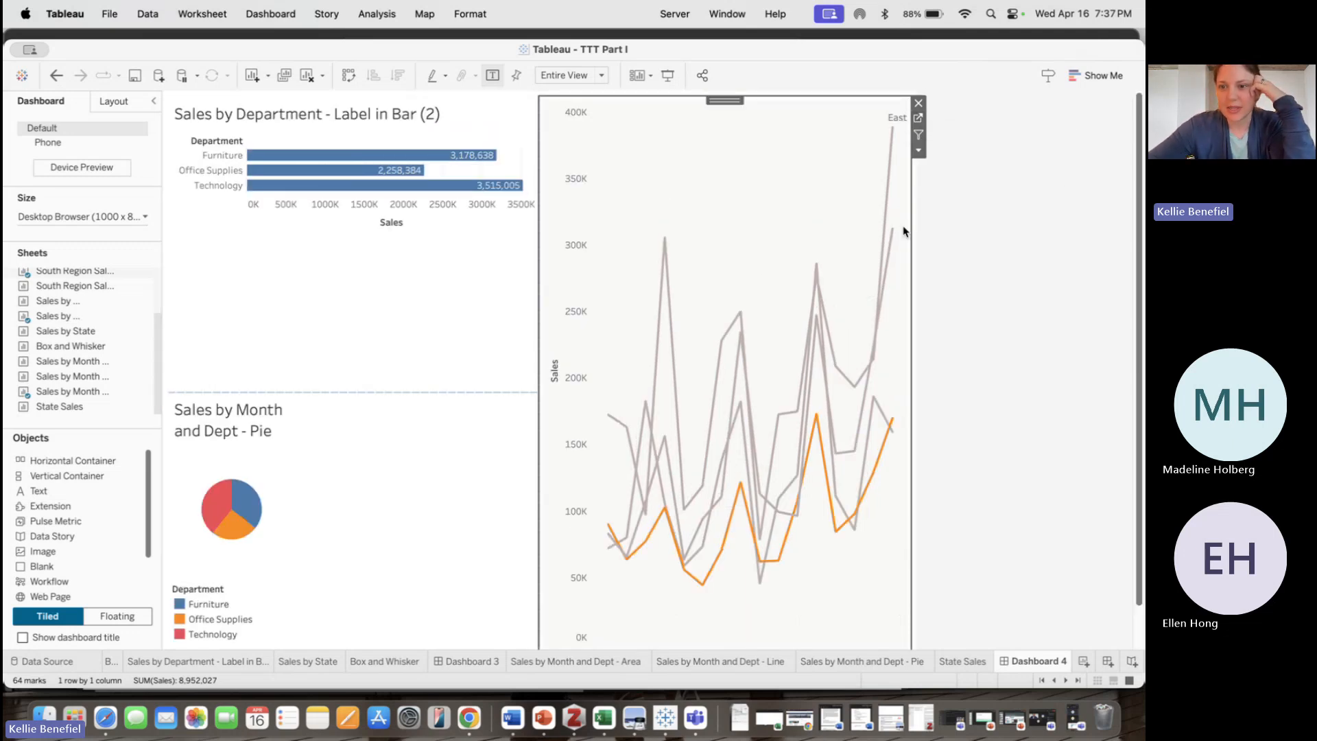
right_click(643, 206)
mouse_move(727, 316)
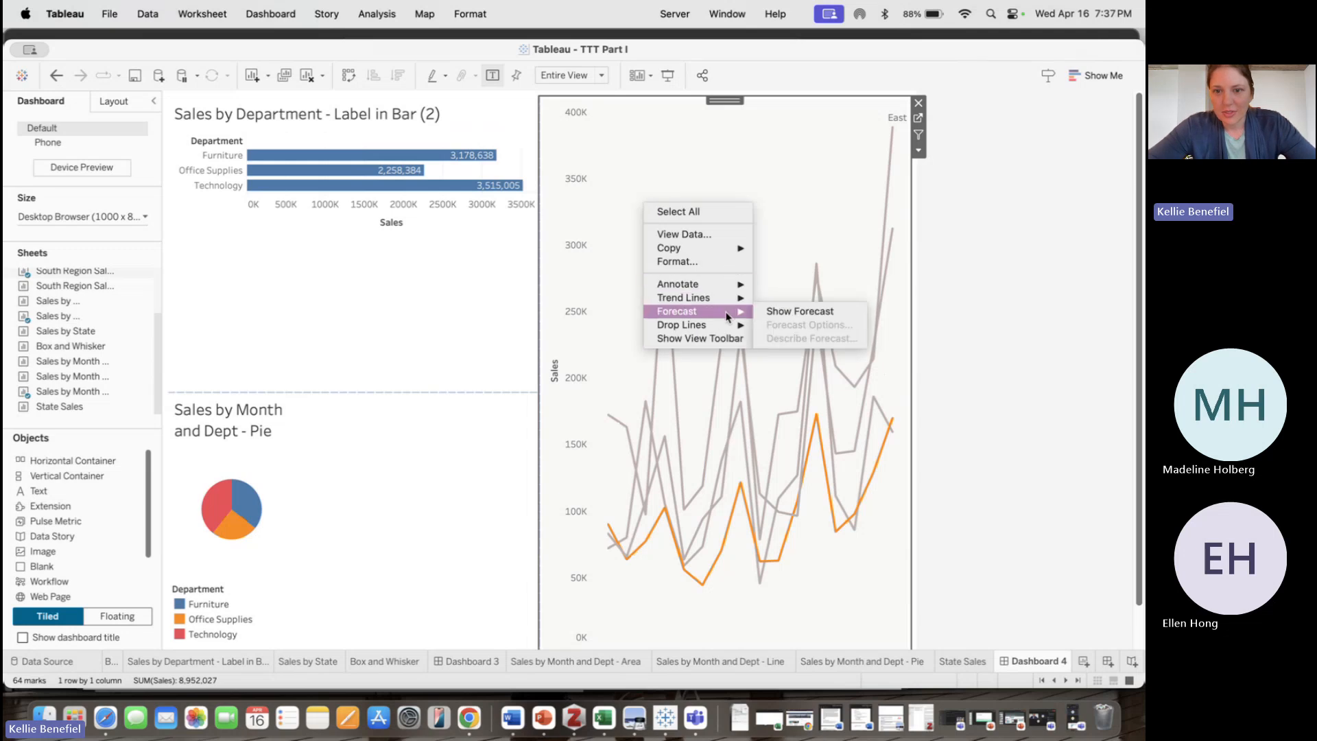
click(685, 175)
right_click(653, 158)
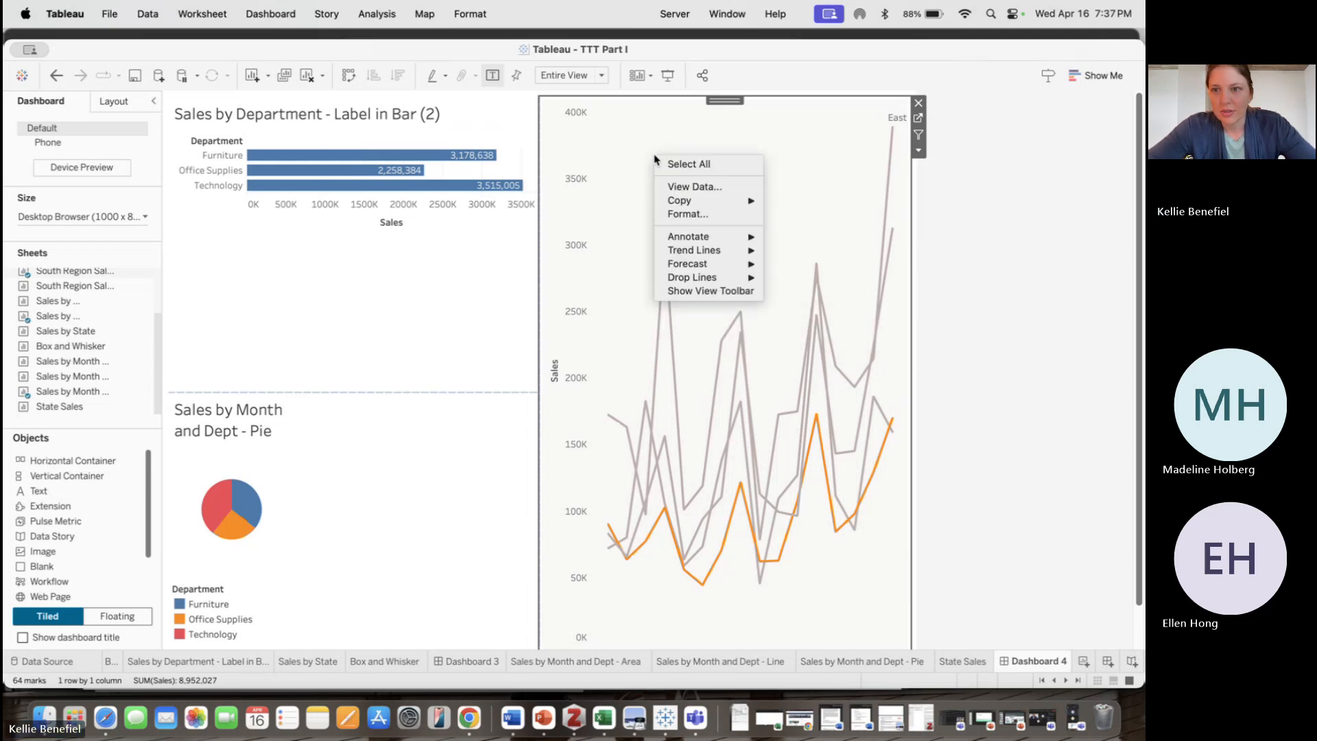
Set the line chart's fit option to Fit Width
click(921, 153)
click(921, 153)
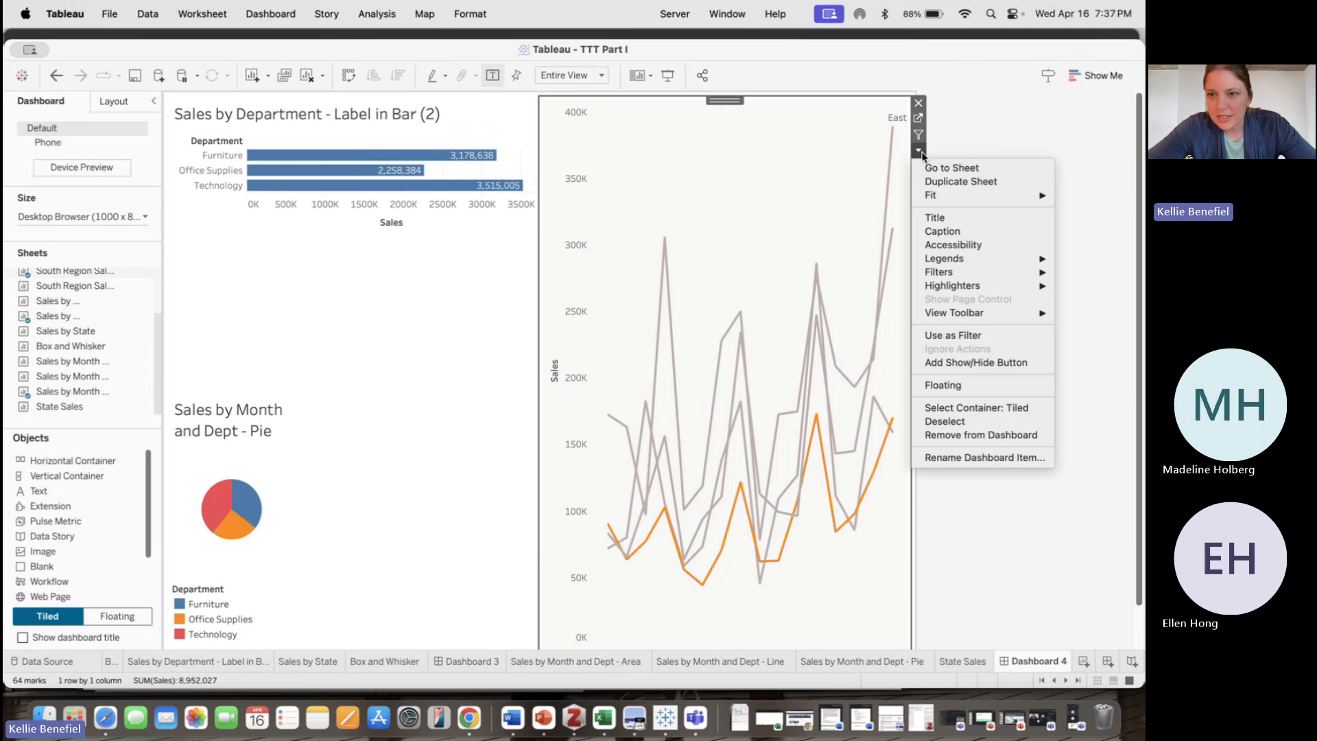
click(921, 152)
click(921, 152)
mouse_move(931, 199)
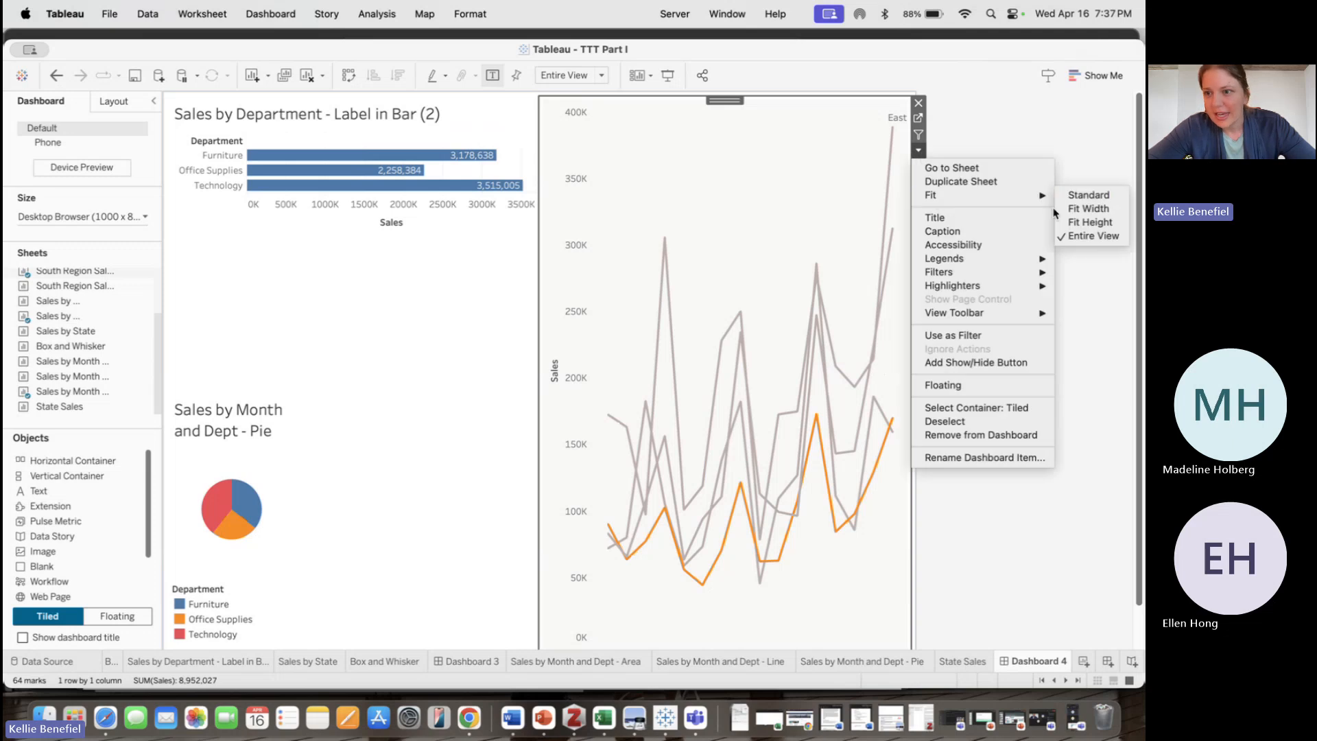
click(1111, 210)
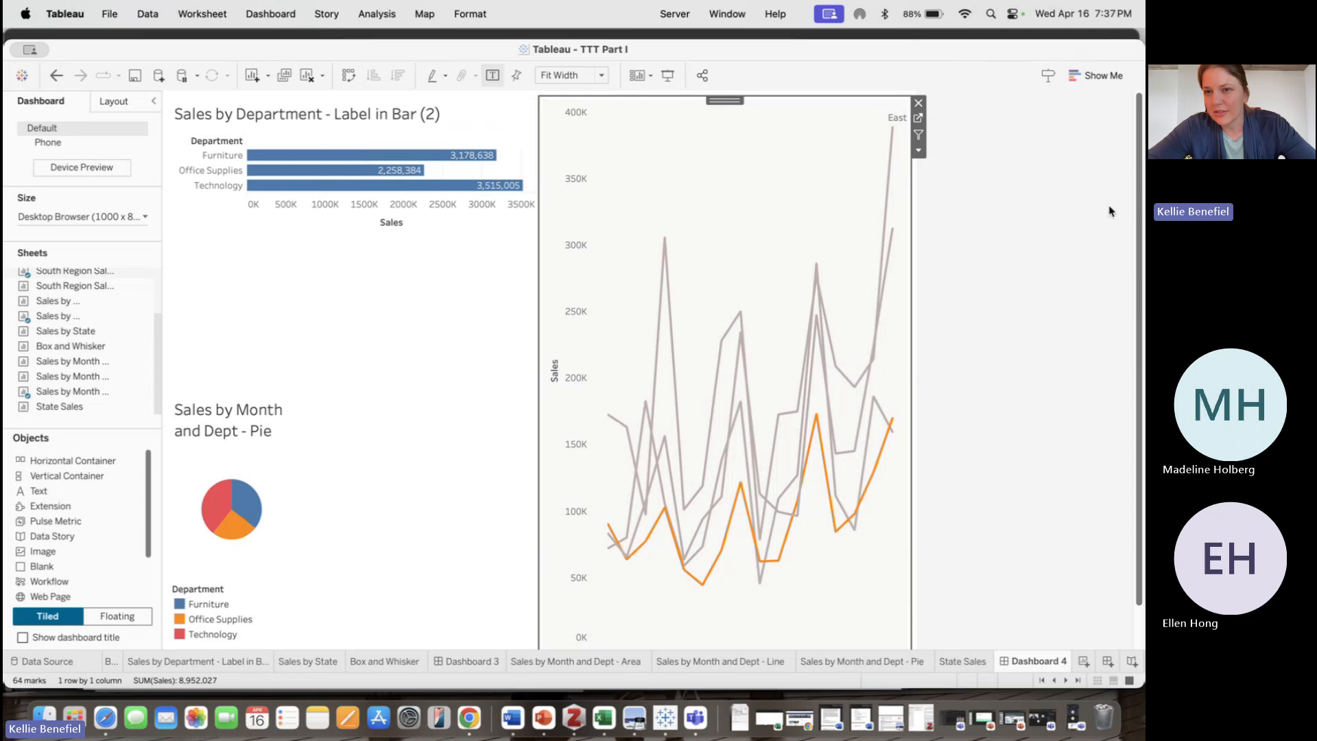
Try to switch the line chart's fit option to Standard
click(918, 150)
mouse_move(1015, 199)
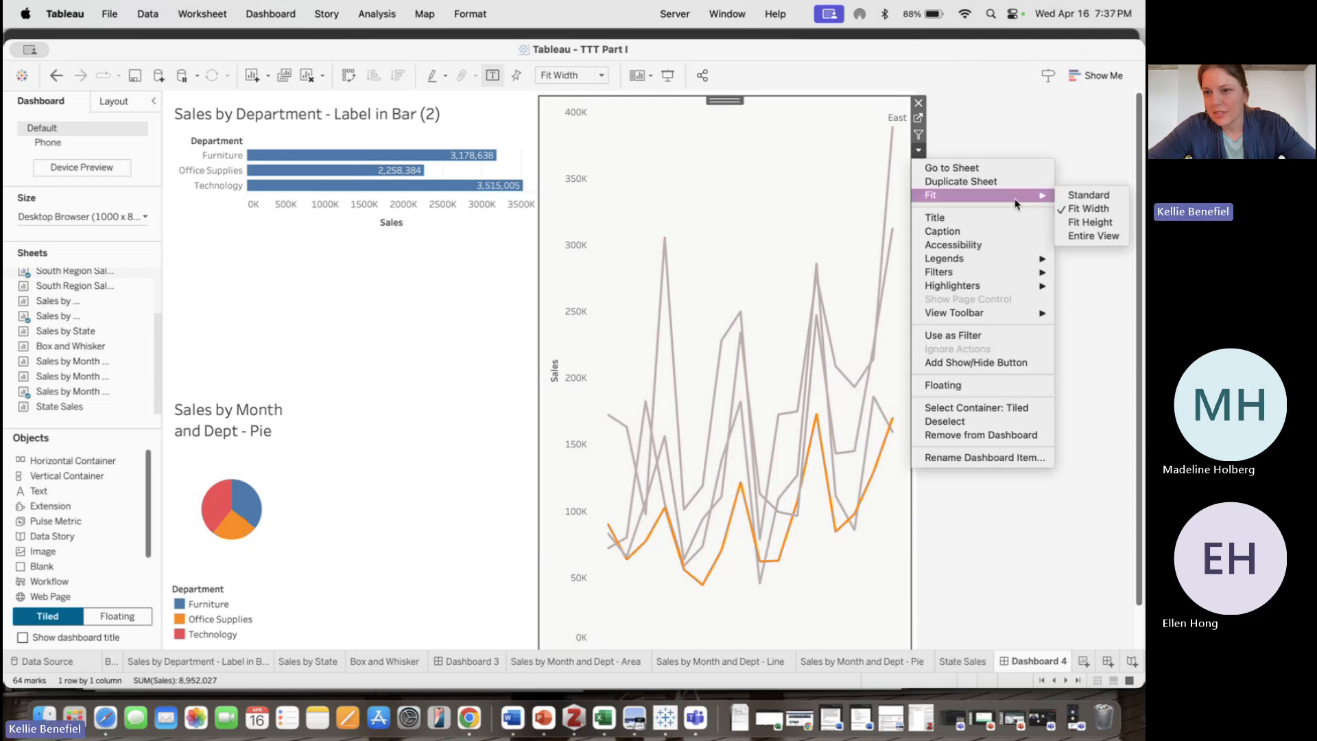
click(1084, 196)
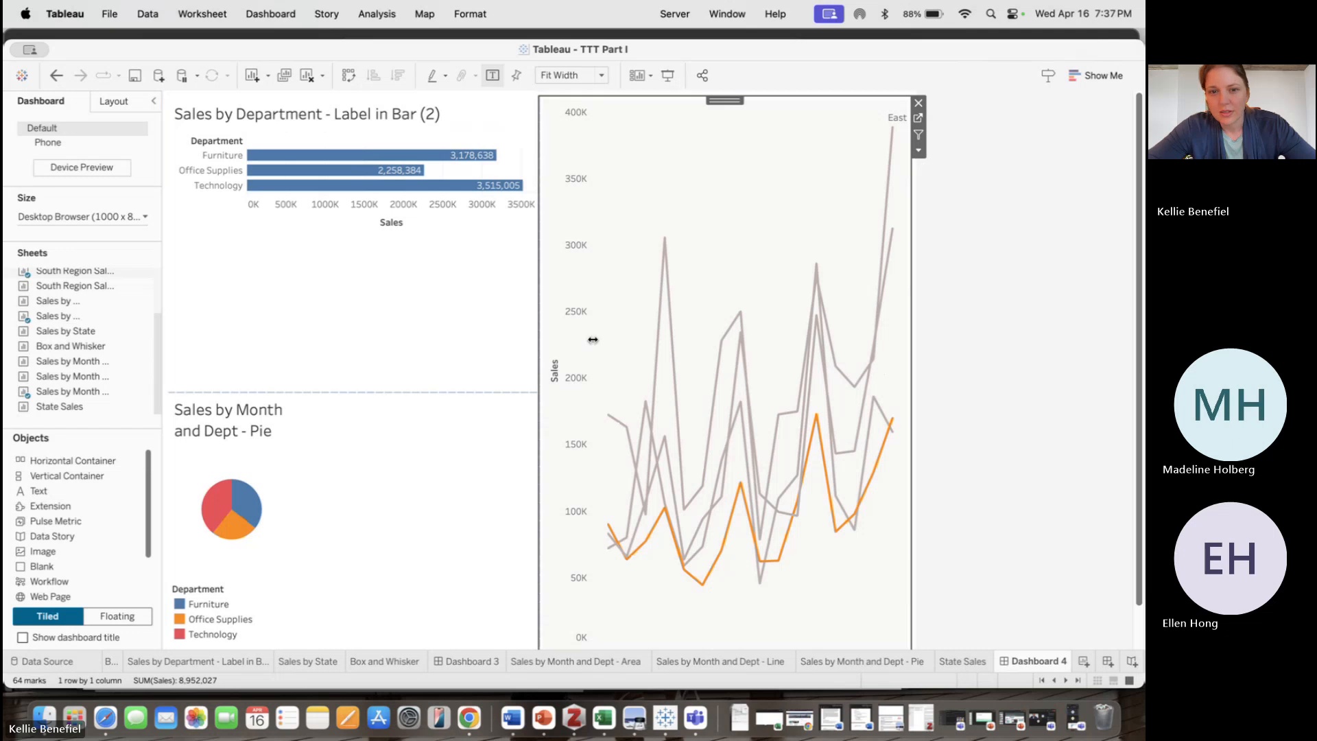
Widen the line chart by moving its left boundary into the department bar chart's column
drag(539, 339, 438, 343)
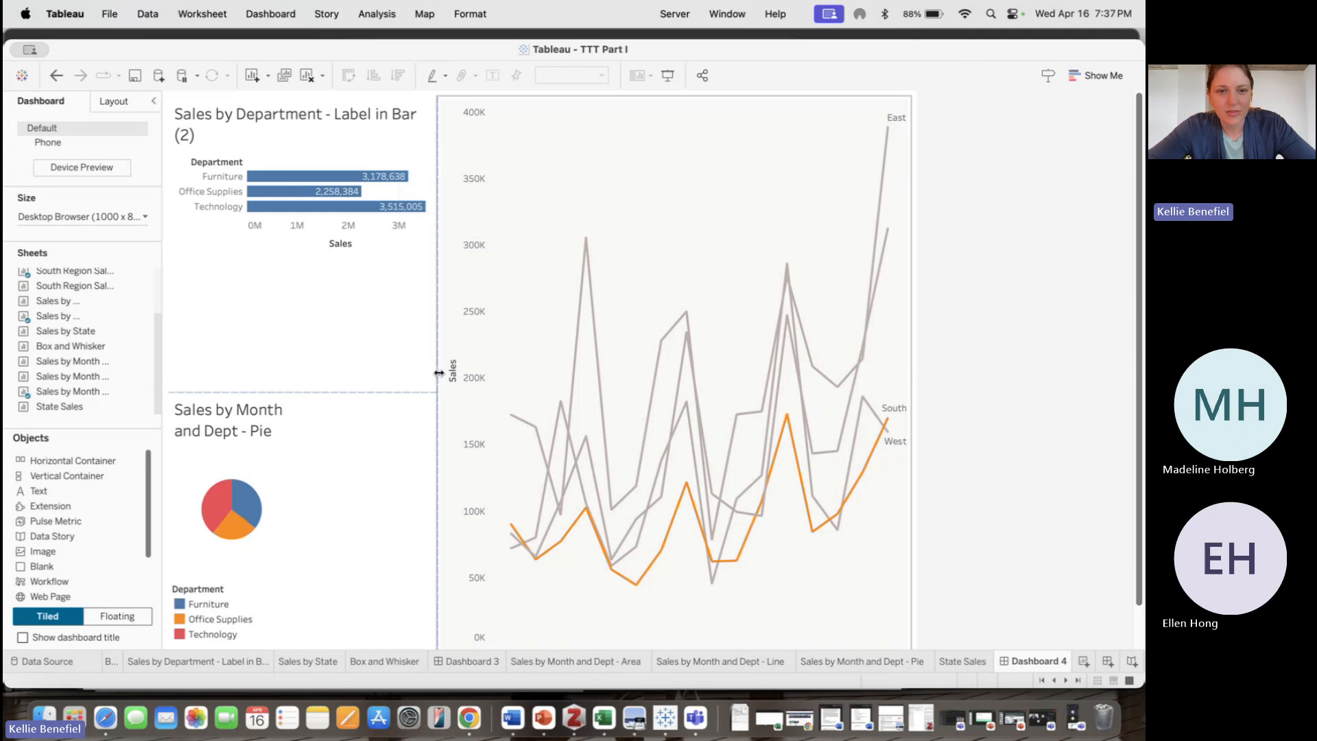
drag(439, 372, 367, 367)
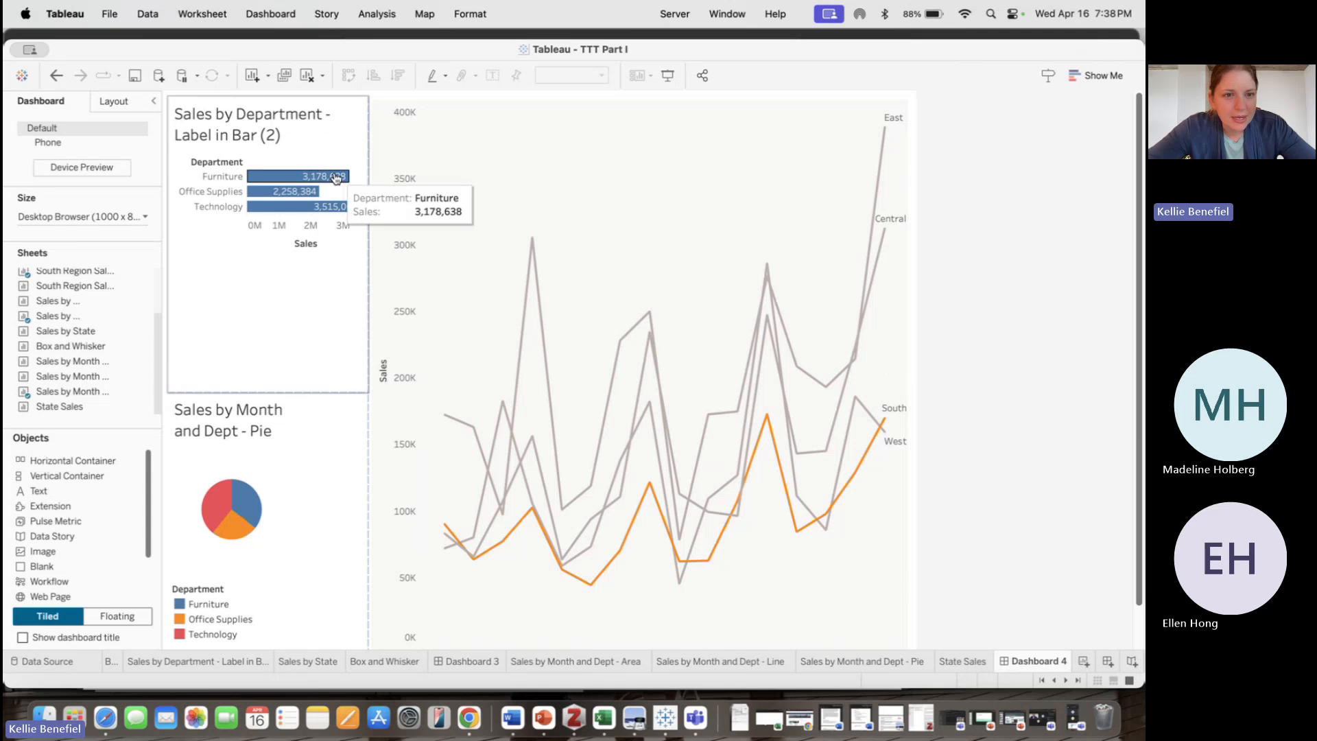
Add the State Sales sheet to the dashboard above the line chart, beside the department bar chart
click(286, 297)
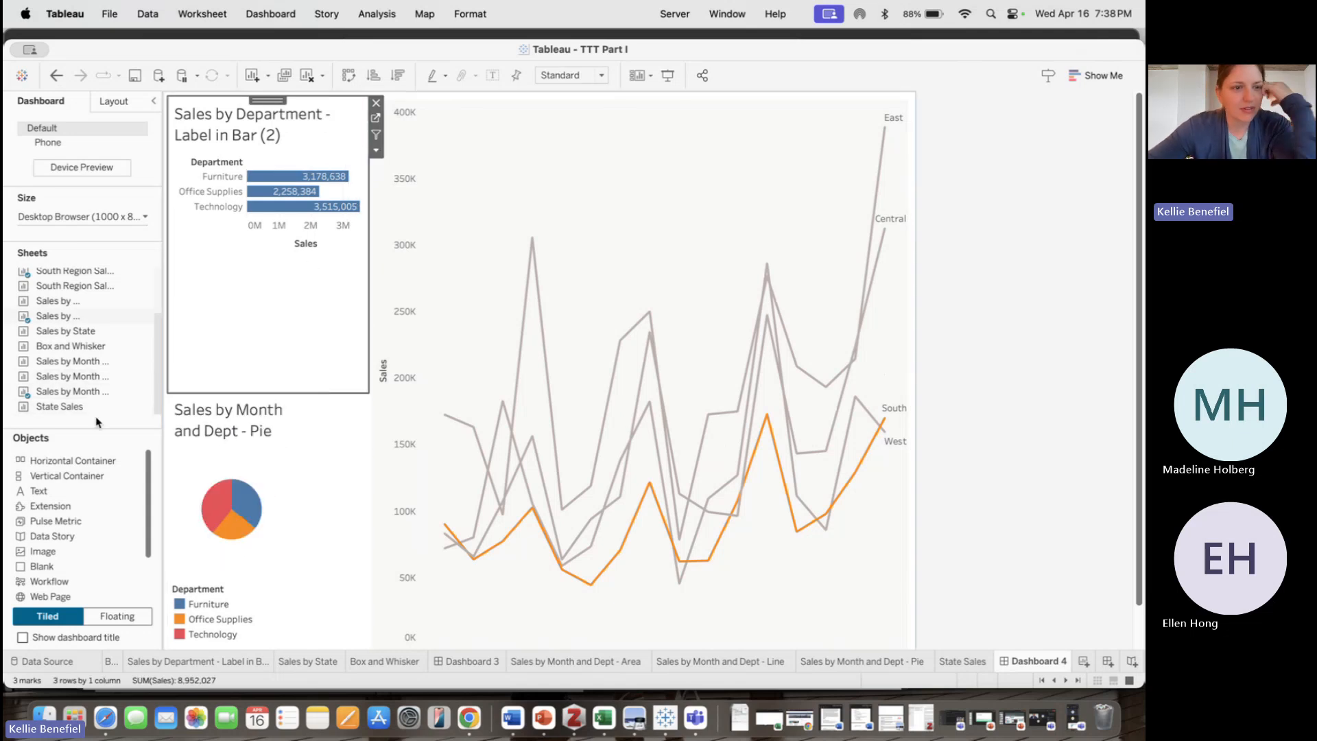
drag(97, 412, 682, 331)
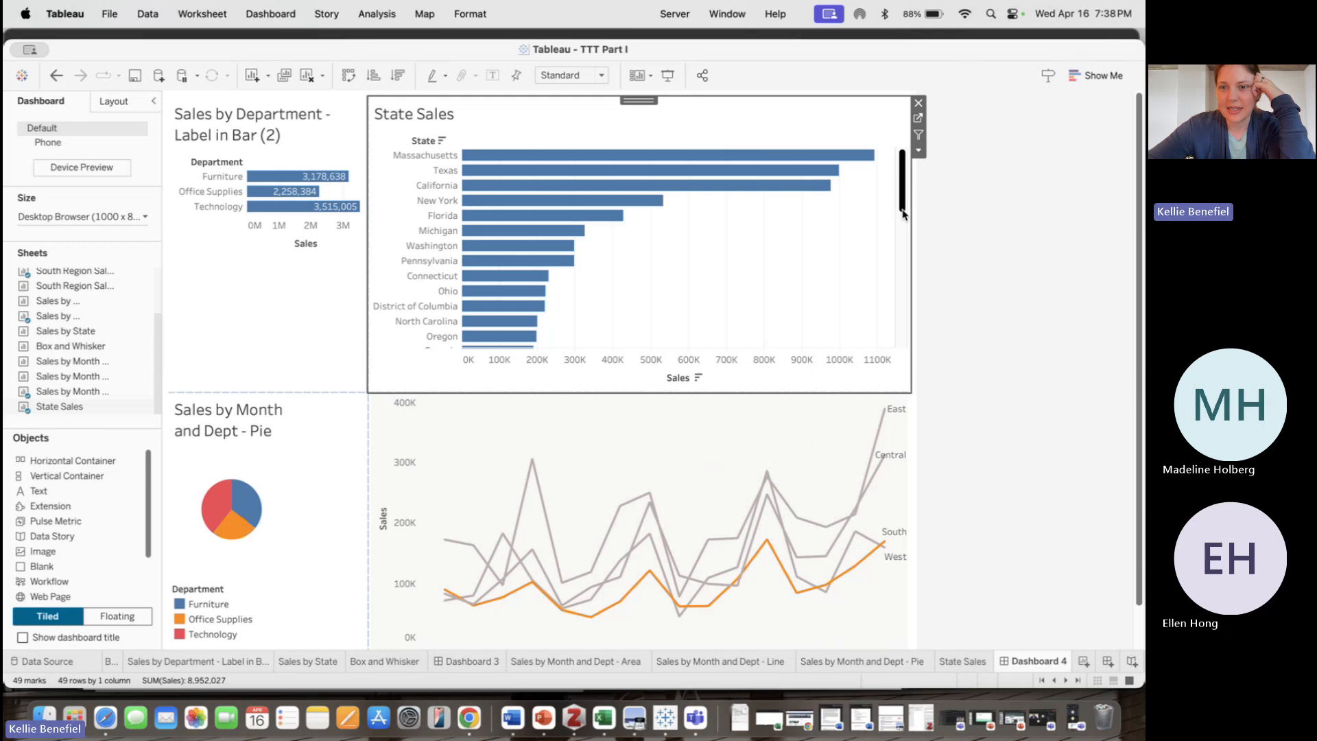
Set the State Sales view on the dashboard to fit Entire View
scroll(902, 214, down, 10)
scroll(905, 205, up, 10)
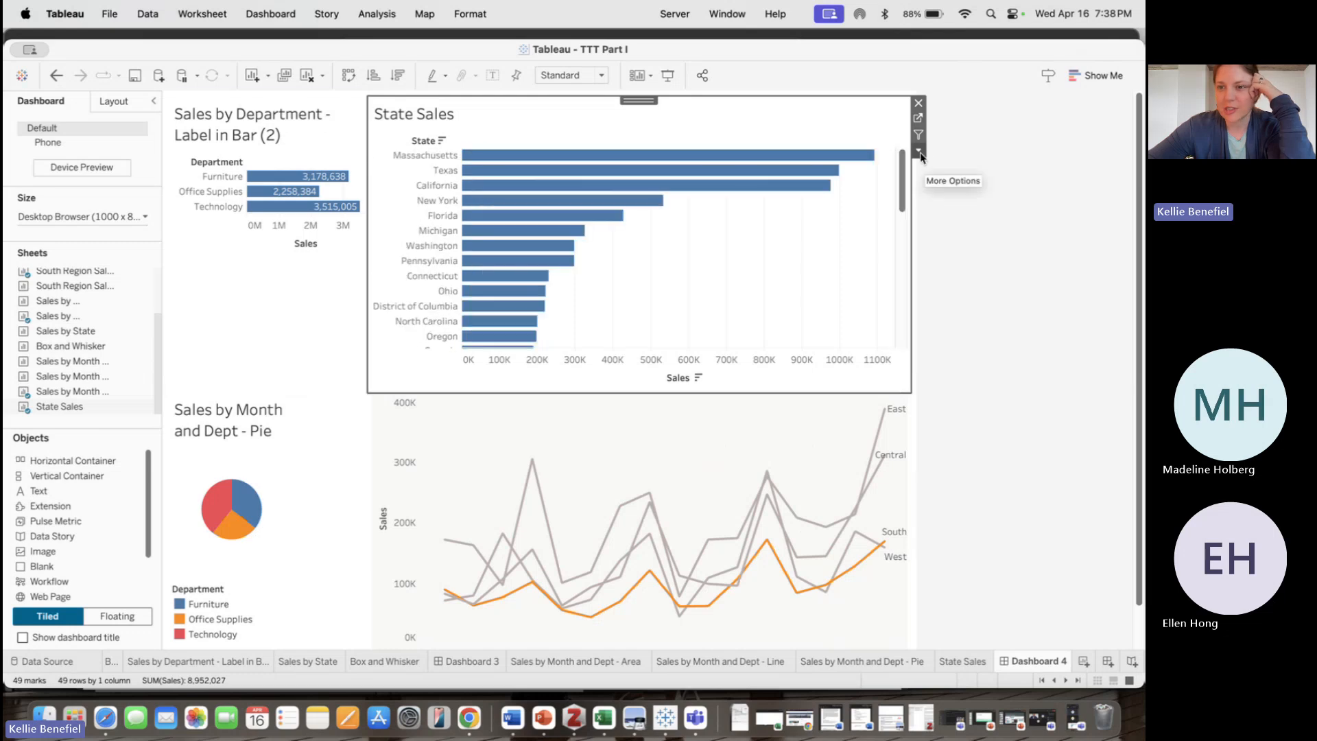
click(919, 152)
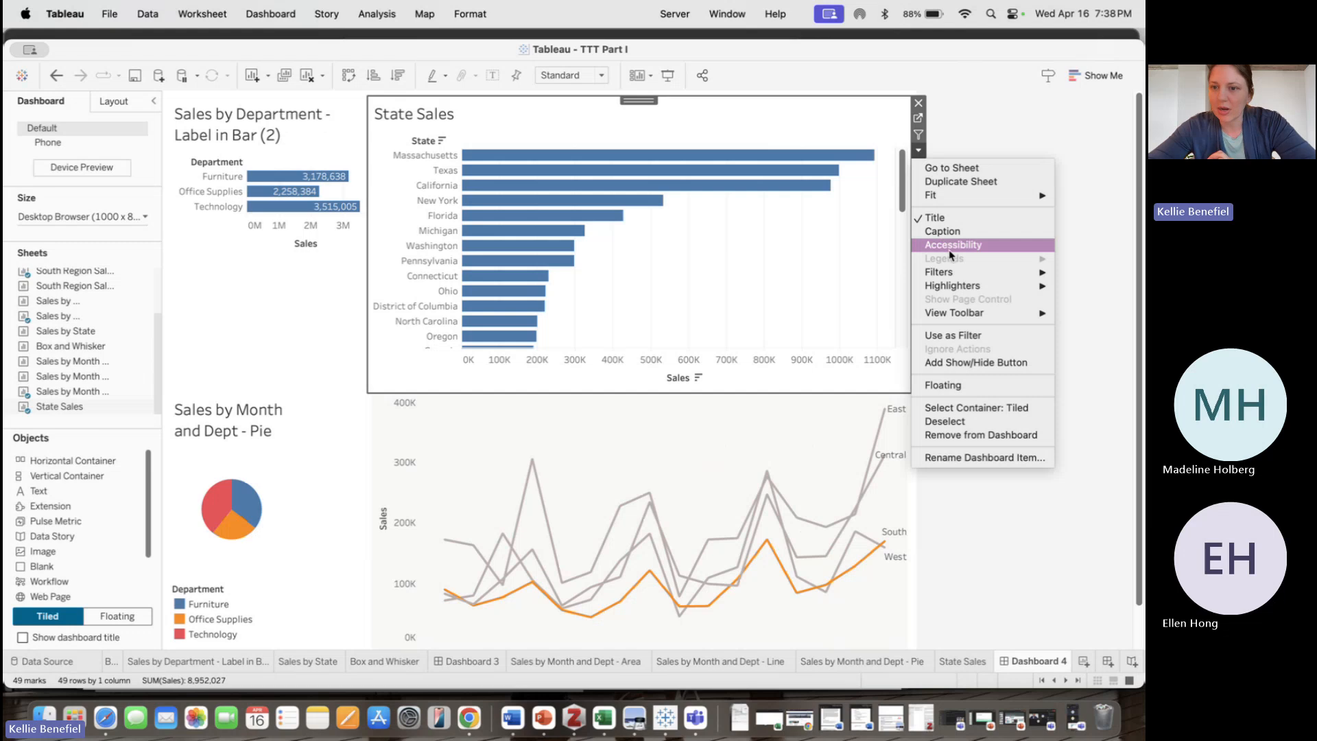
mouse_move(1009, 319)
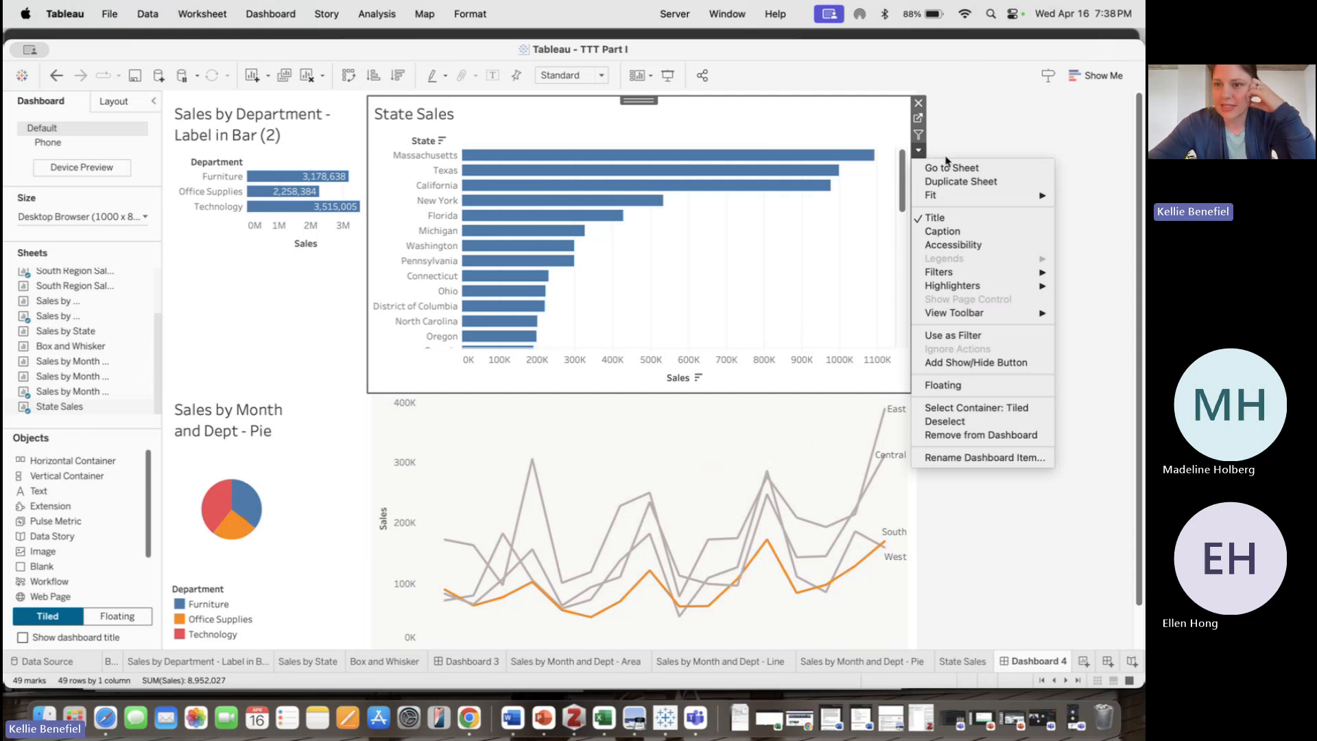
mouse_move(941, 198)
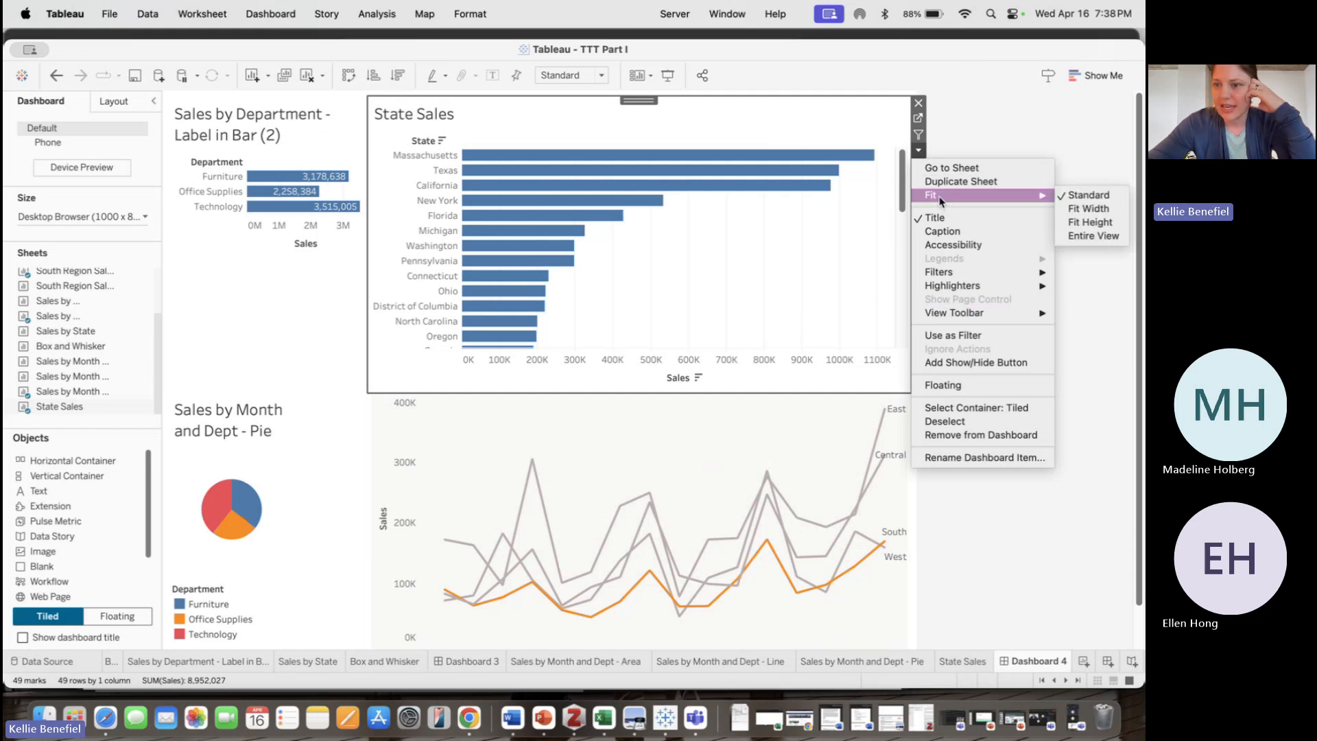
click(1093, 235)
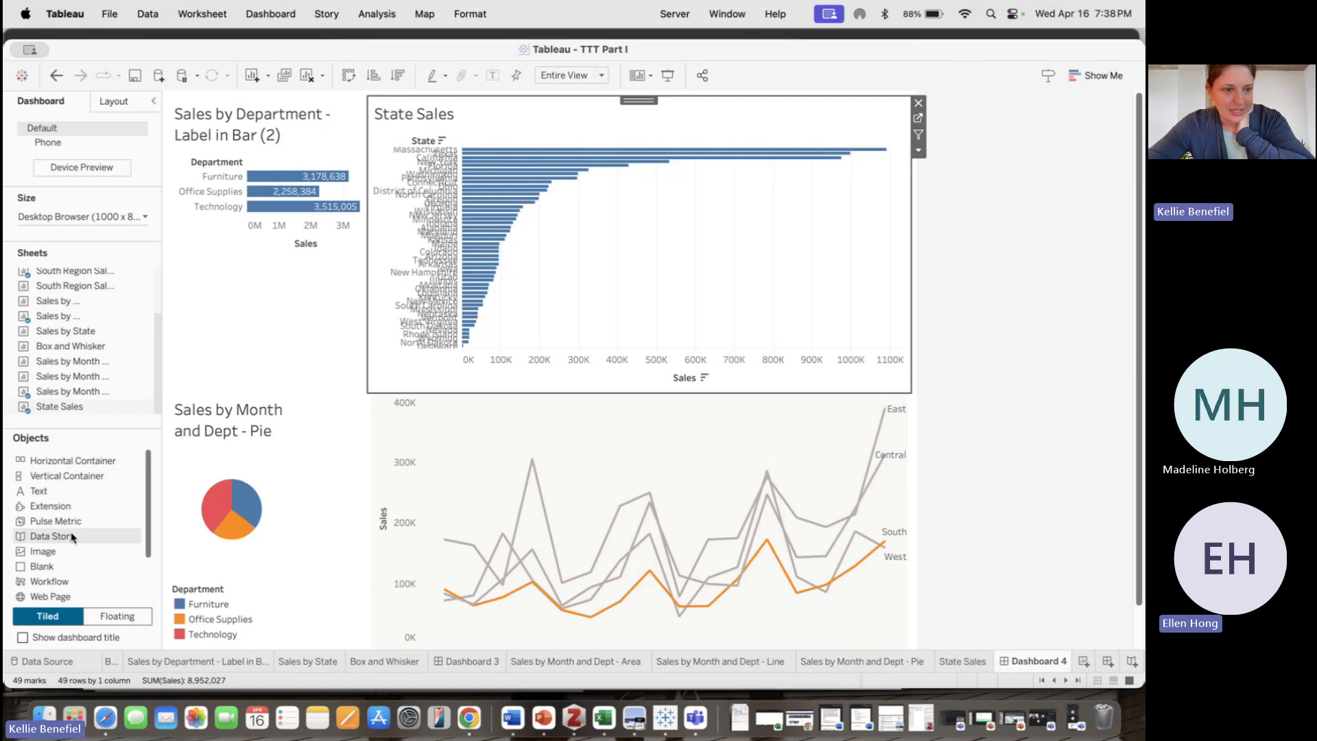
scroll(65, 566, down, 3)
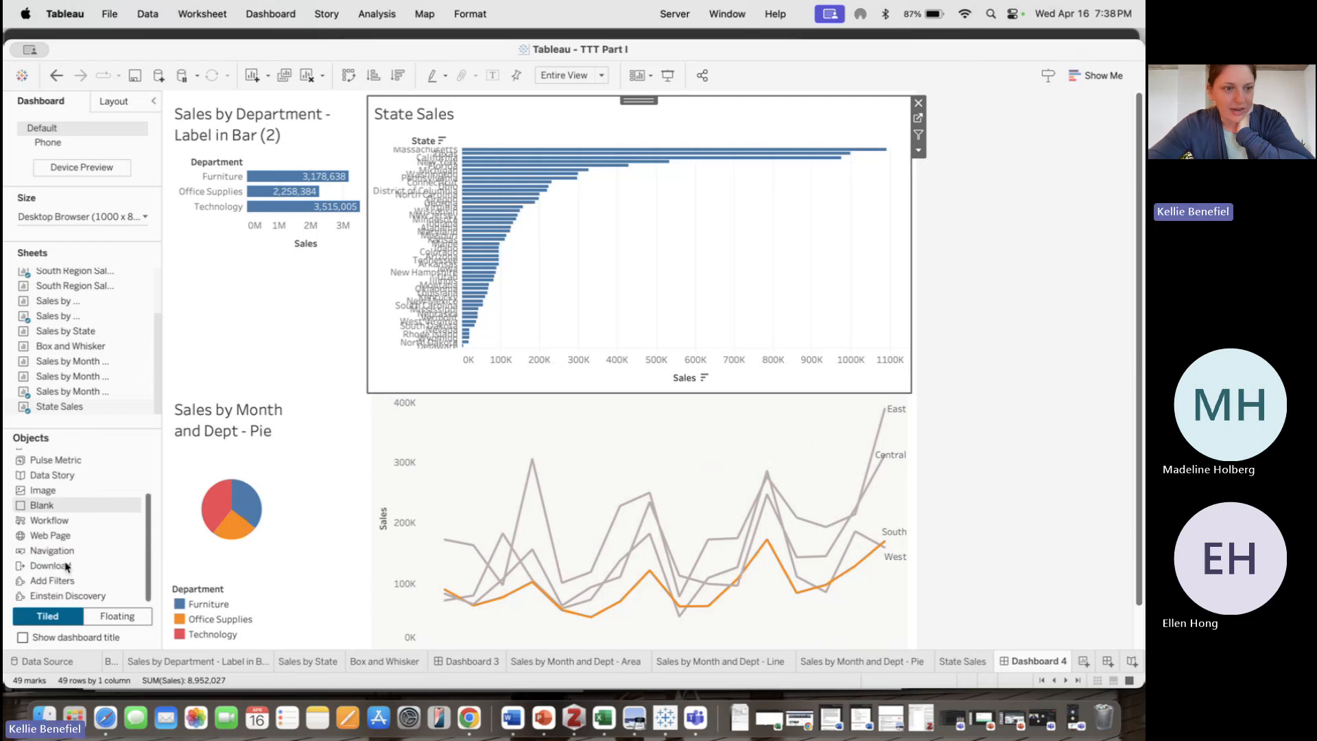
scroll(65, 566, up, 3)
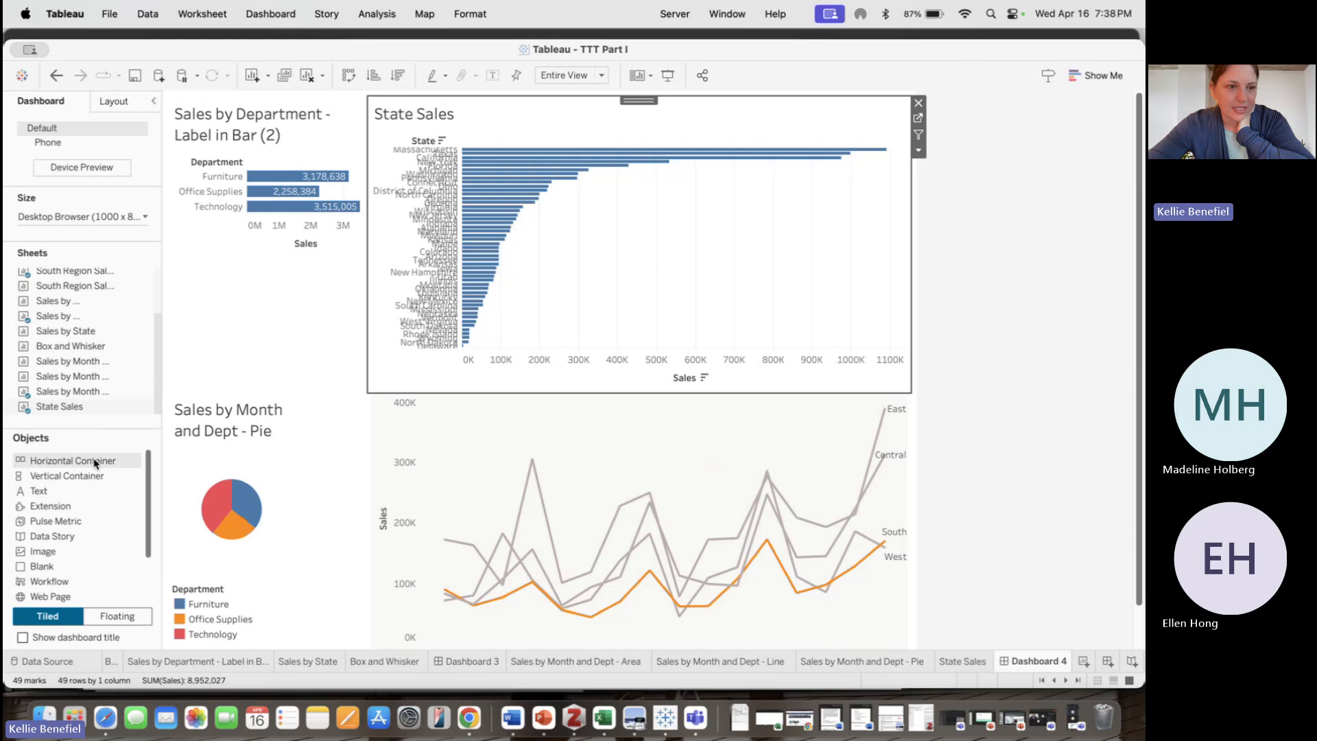
scroll(94, 531, down, 3)
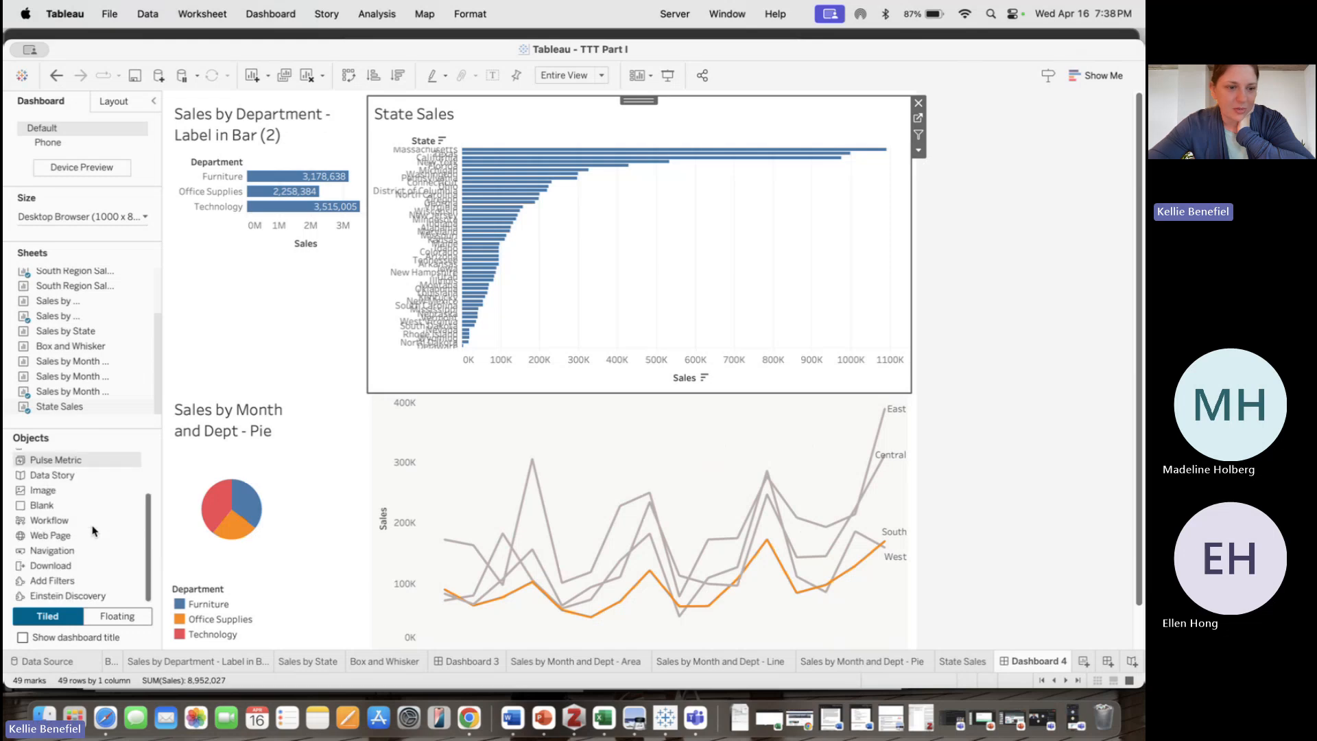
scroll(93, 532, up, 3)
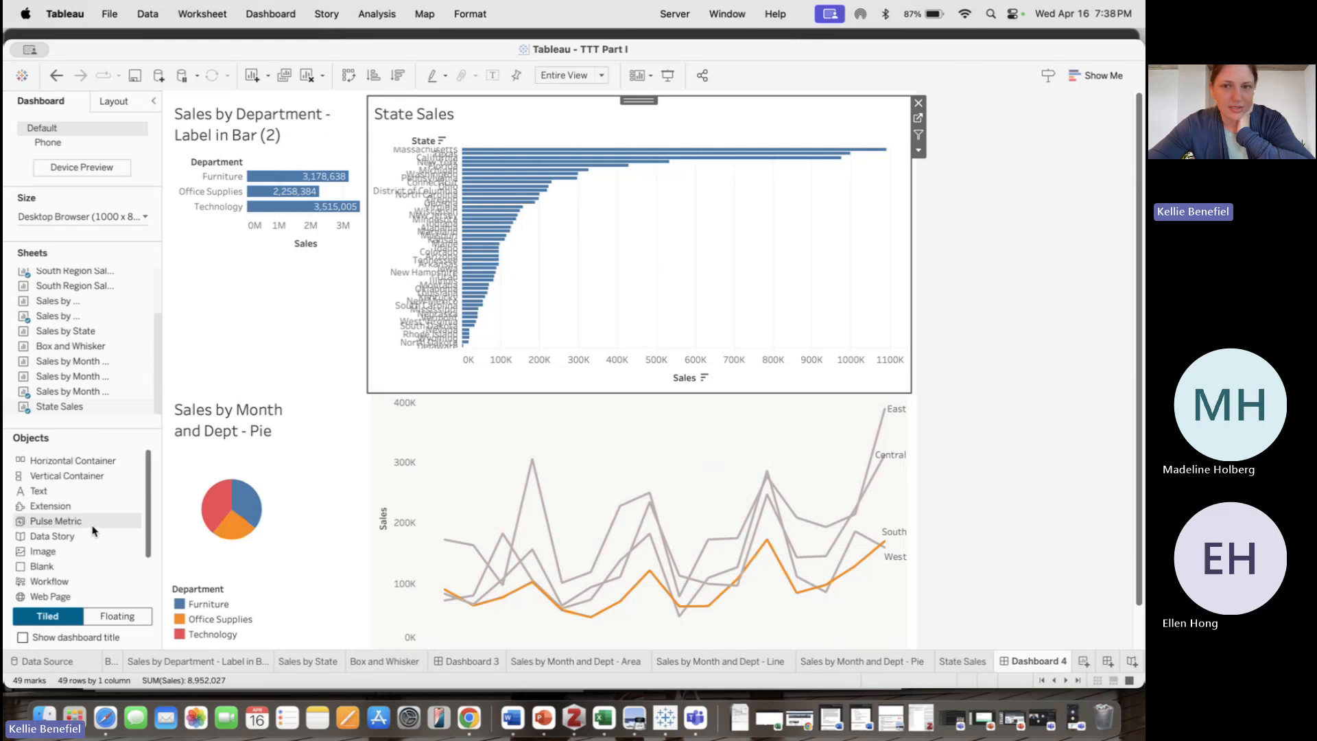
Remove the State Sales sheet from the dashboard so the department bar chart fills the top area
click(917, 104)
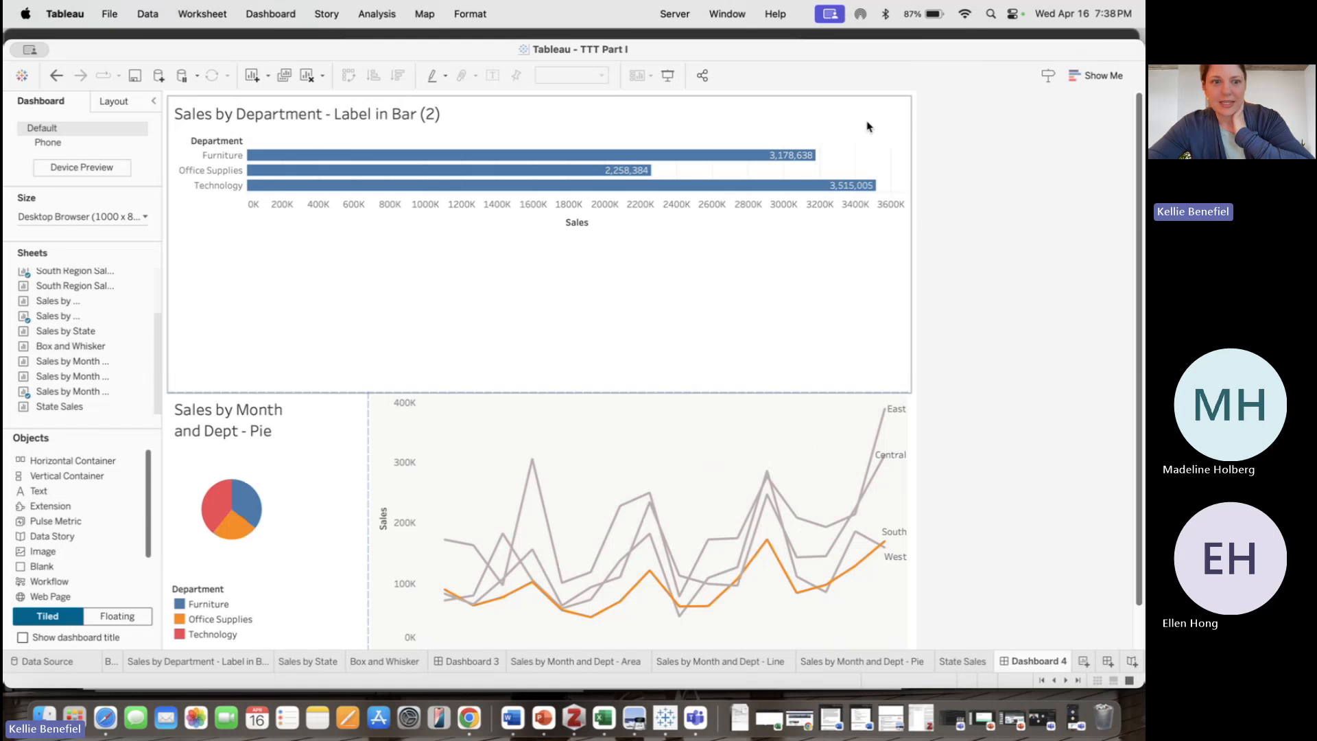
mouse_move(374, 163)
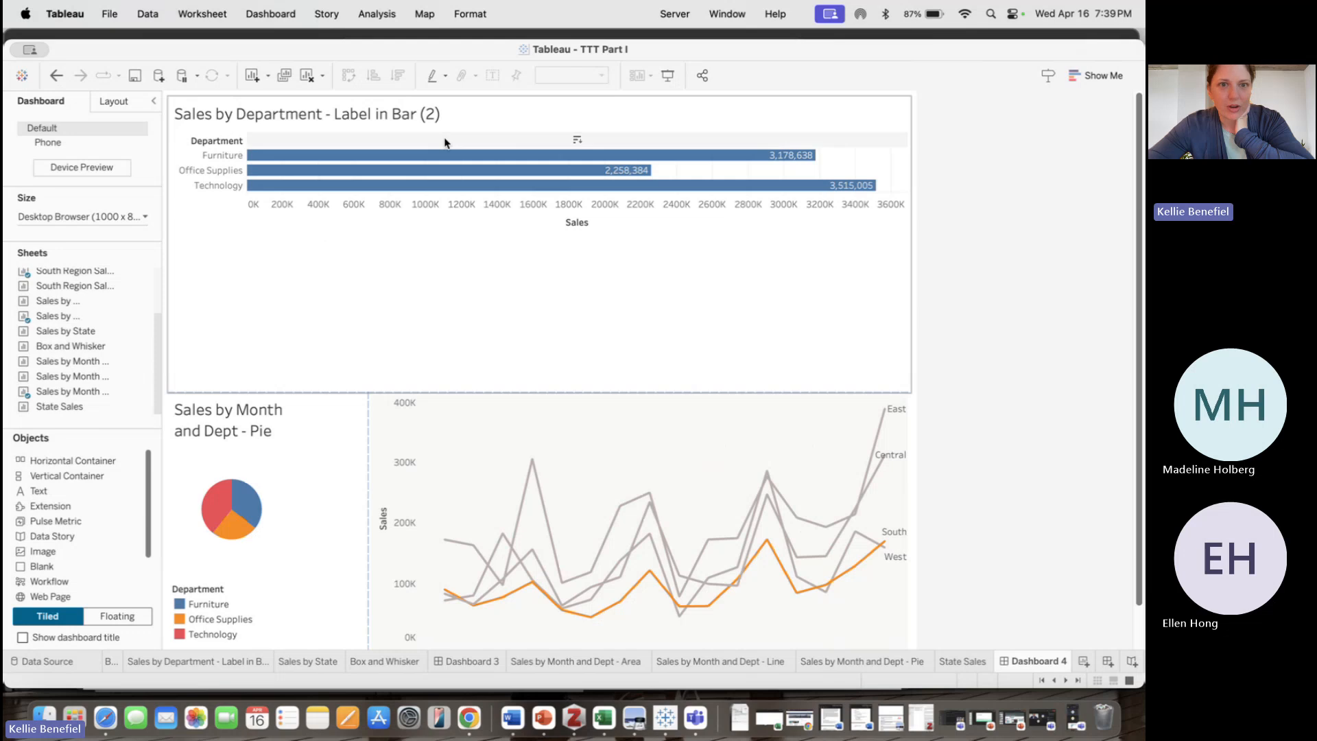
mouse_move(444, 158)
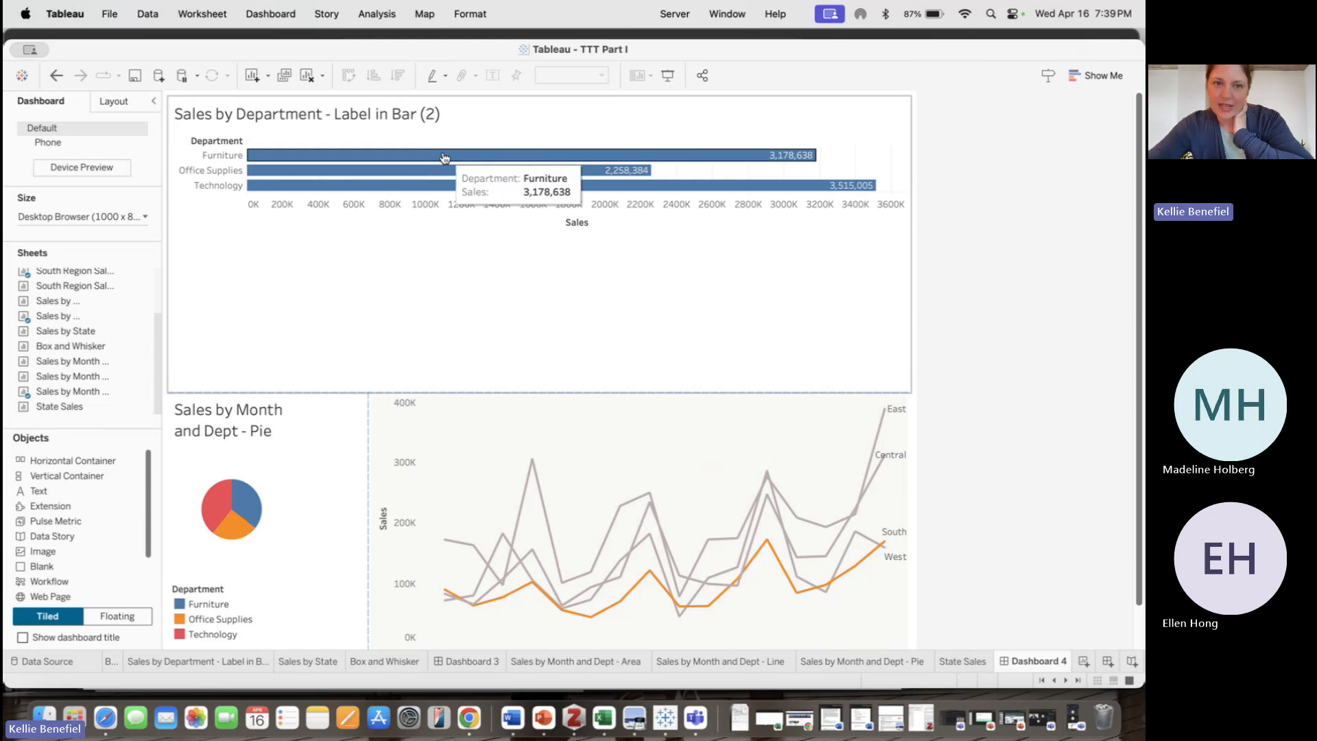
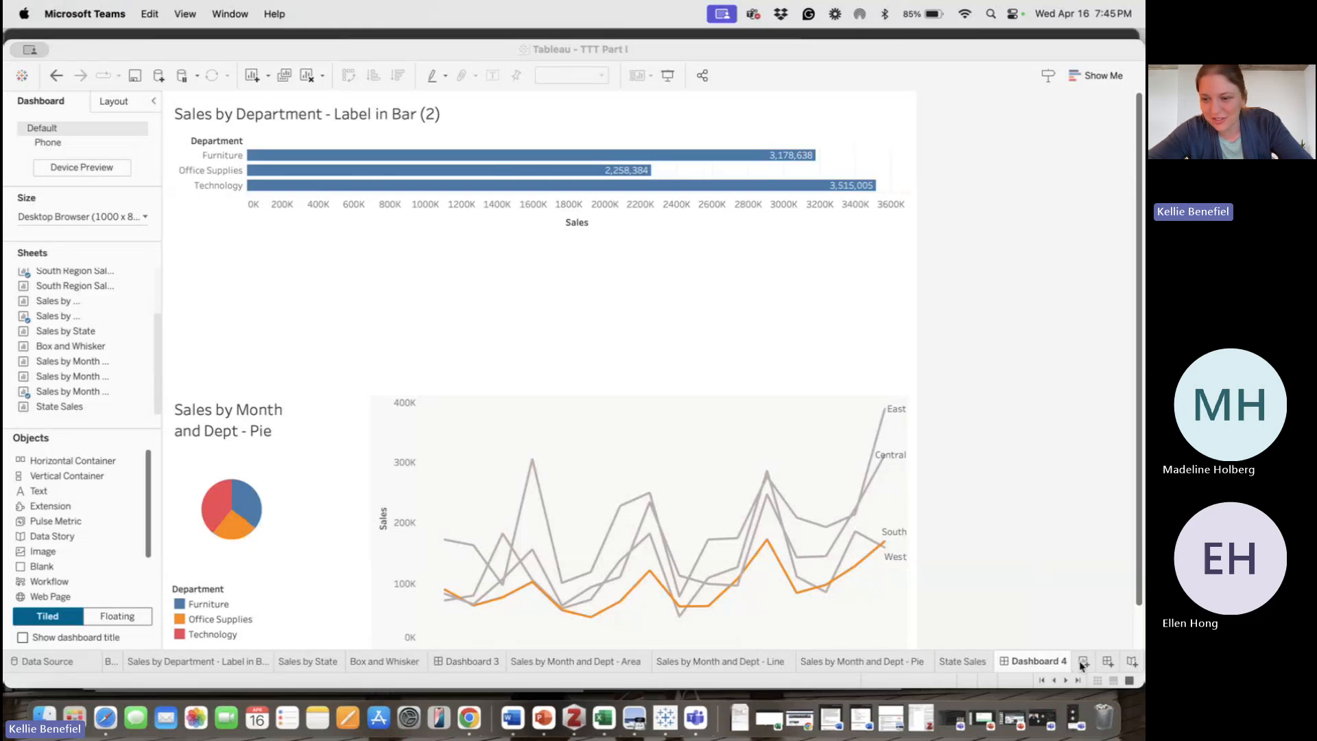
Create a new blank dashboard
click(1108, 662)
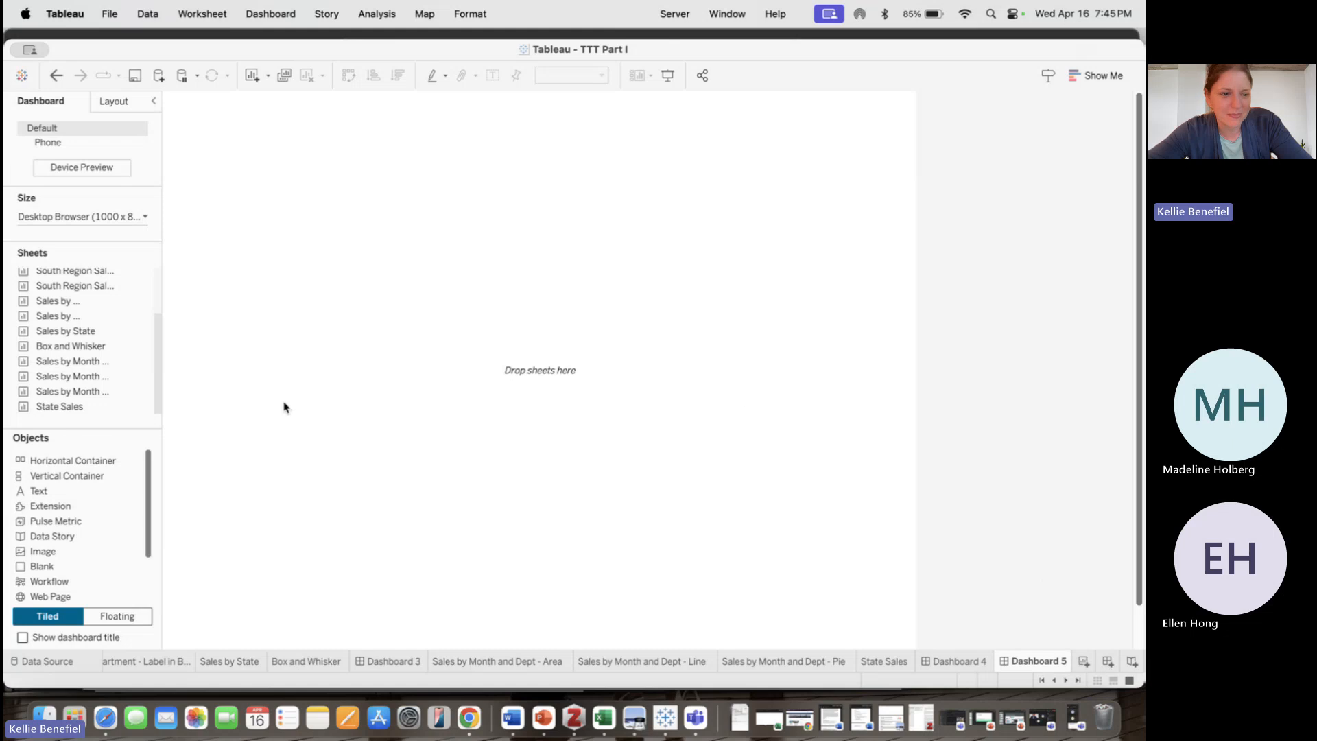
click(113, 103)
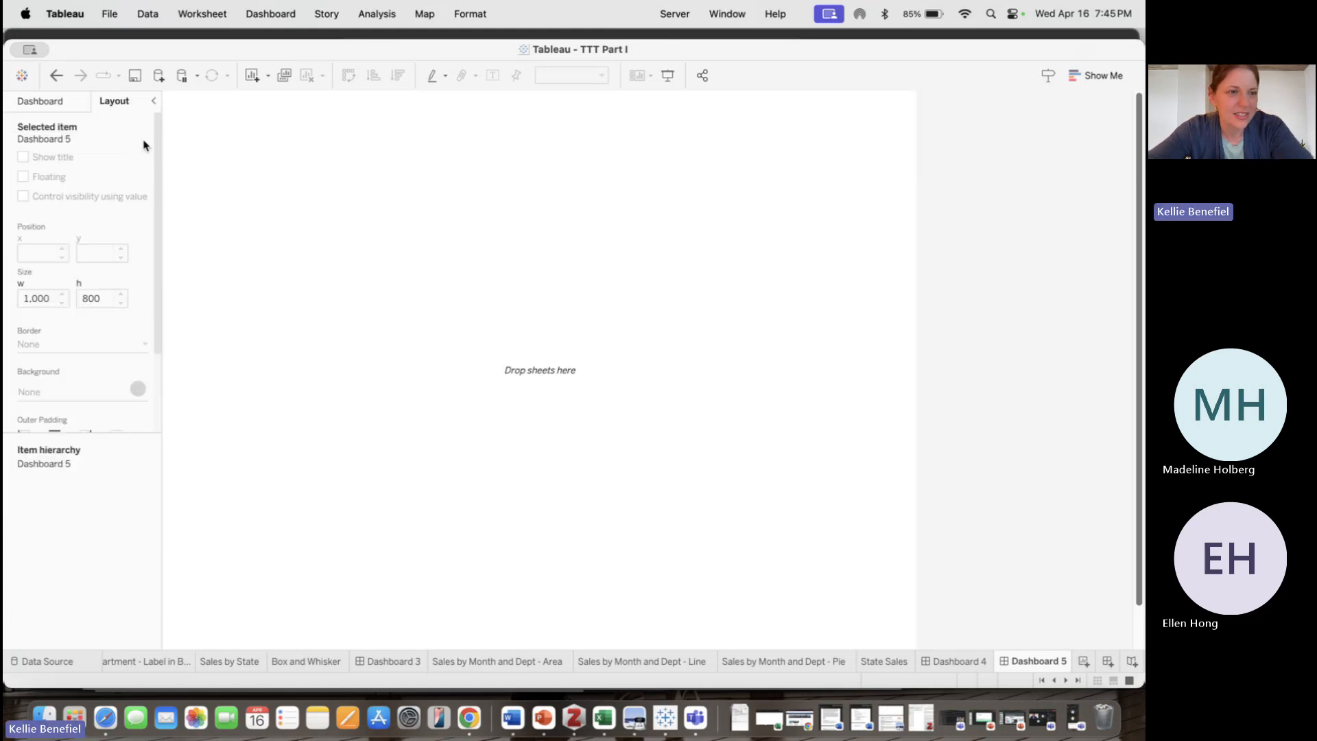
click(65, 100)
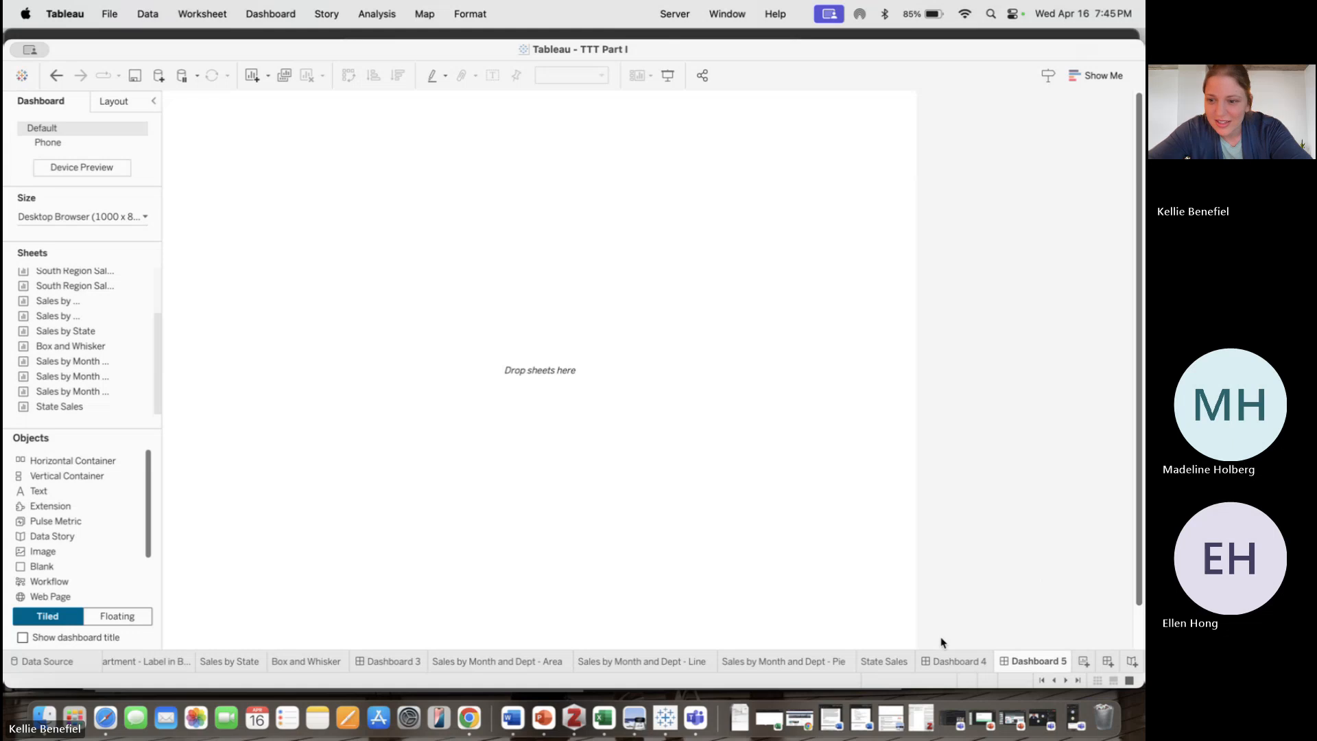
Add a new worksheet and show Profit and Sales by Department as a box-and-whisker plot
click(1084, 661)
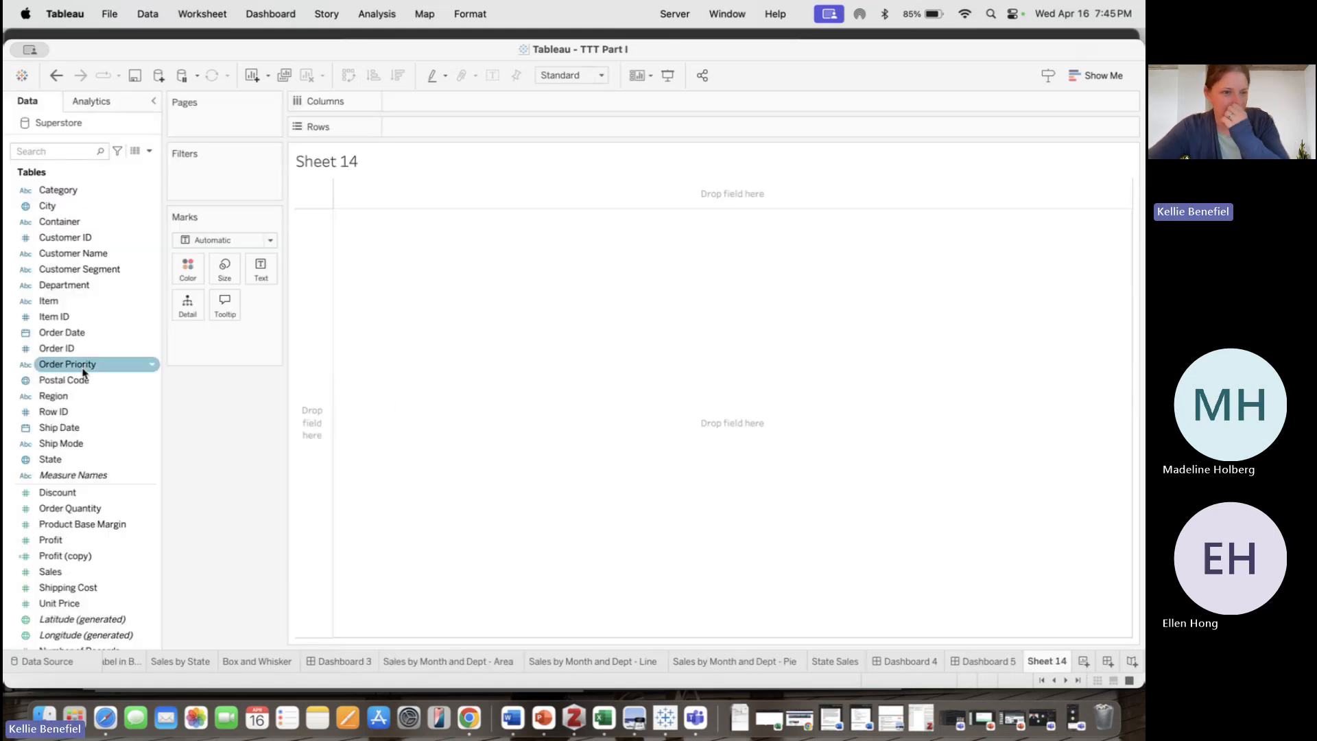
scroll(96, 404, down, 3)
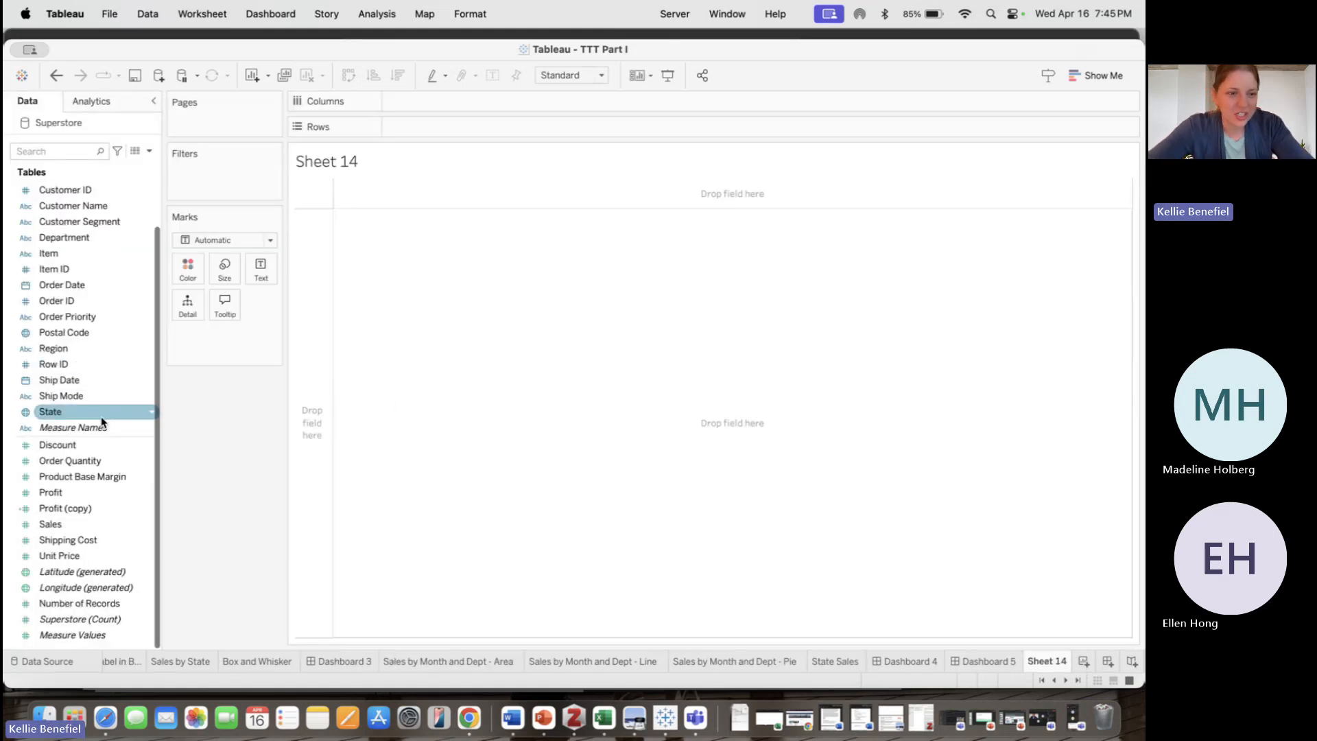
click(92, 496)
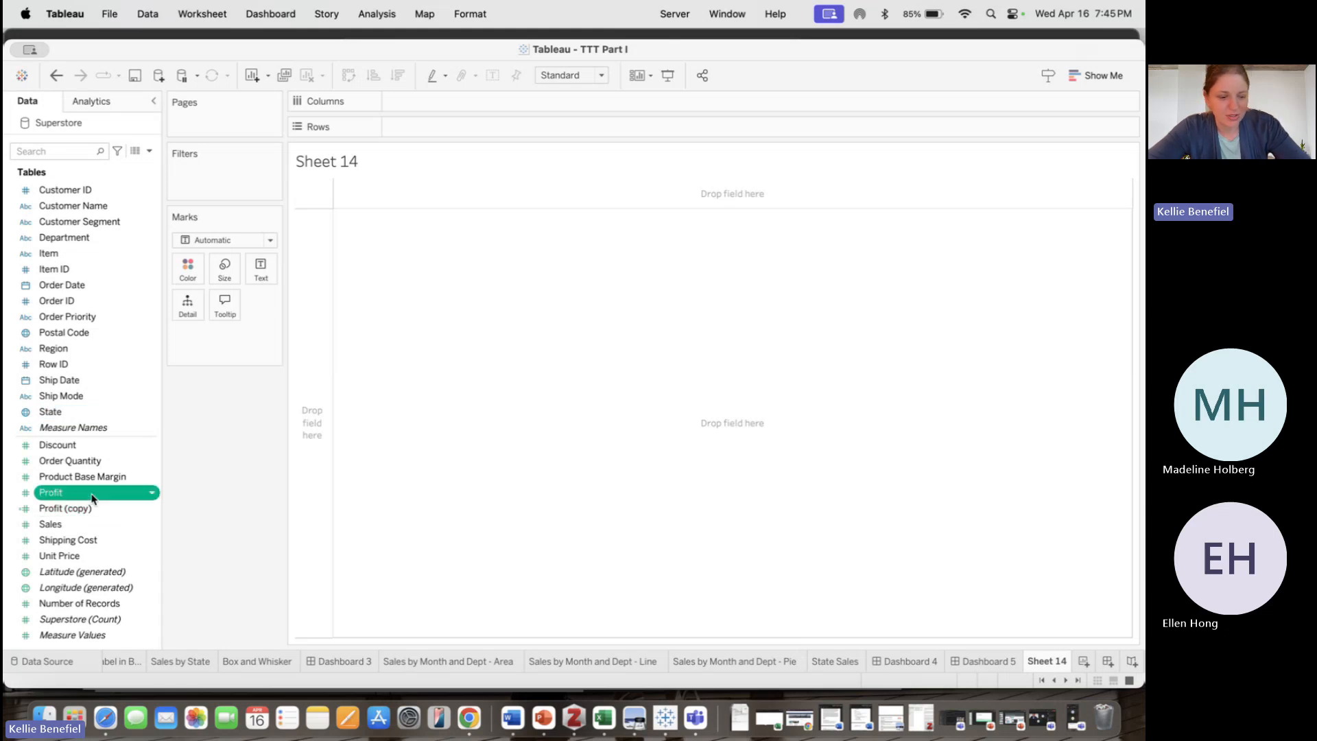
right_click(84, 522)
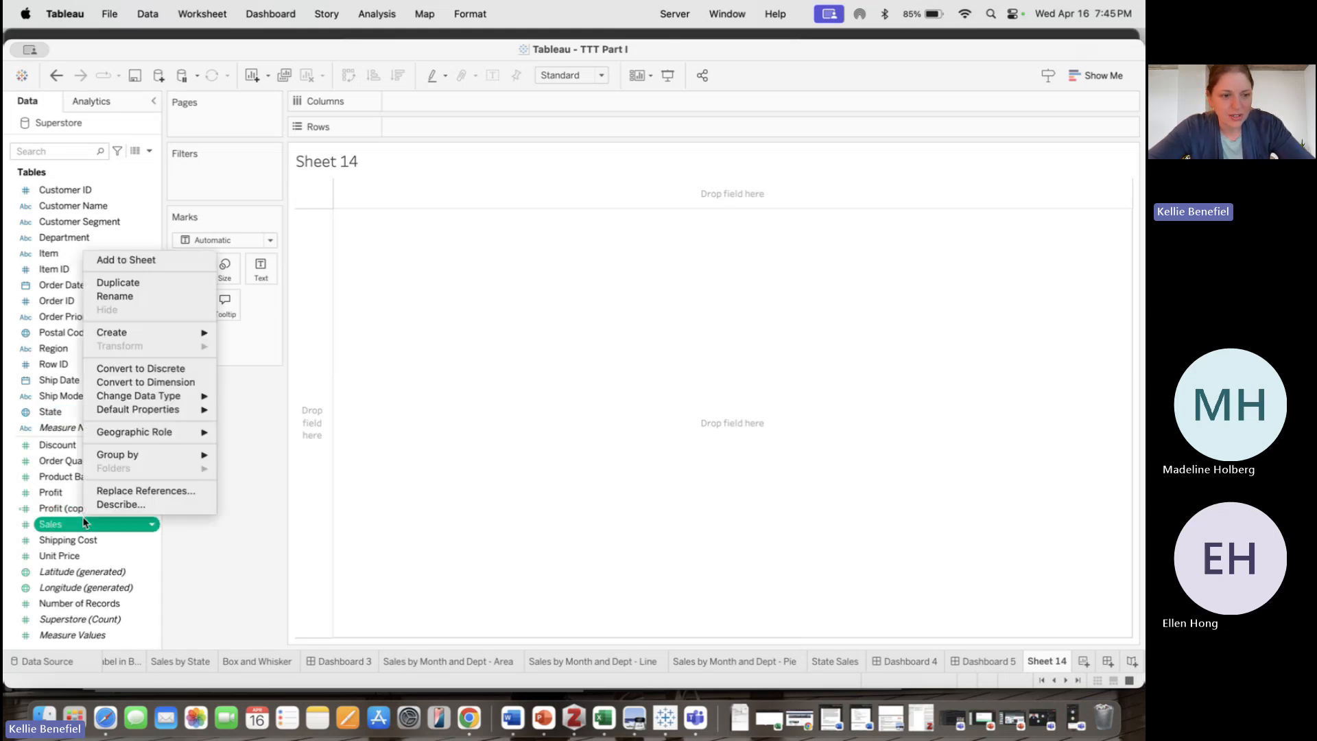
click(58, 497)
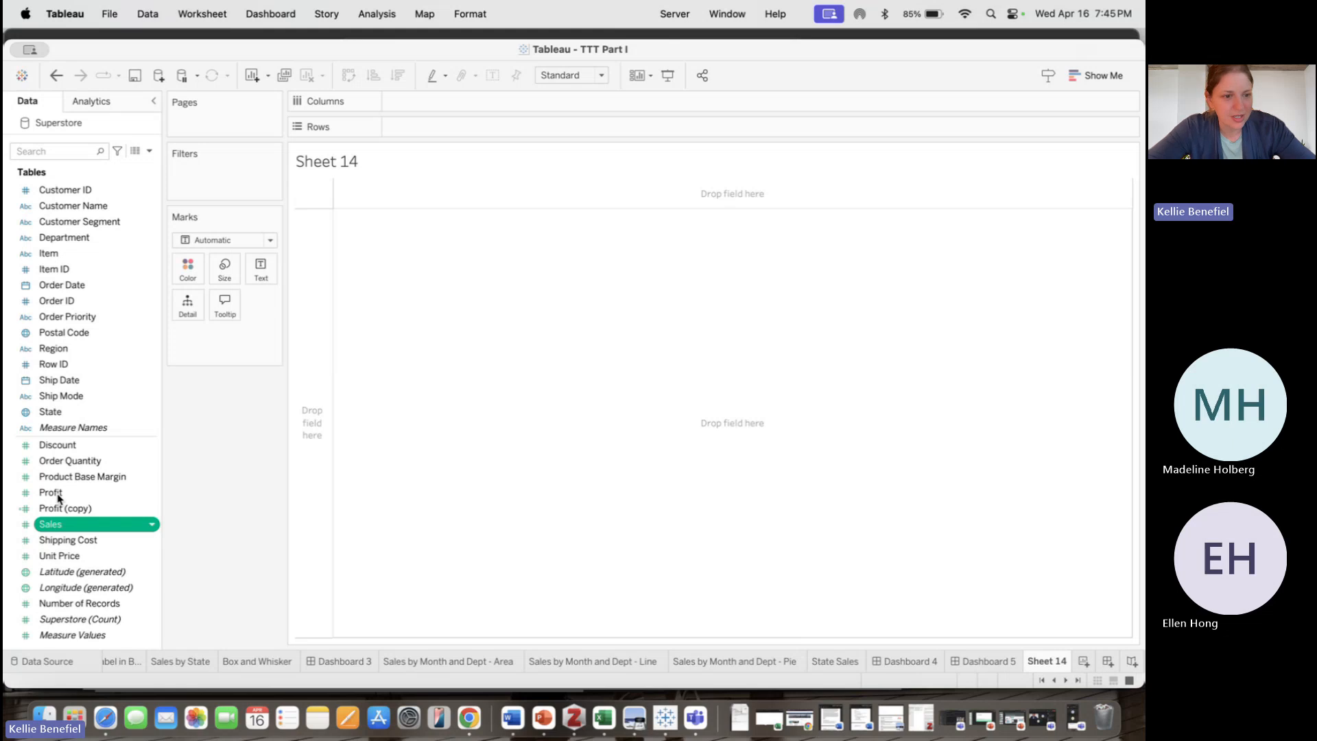
super+click(58, 495)
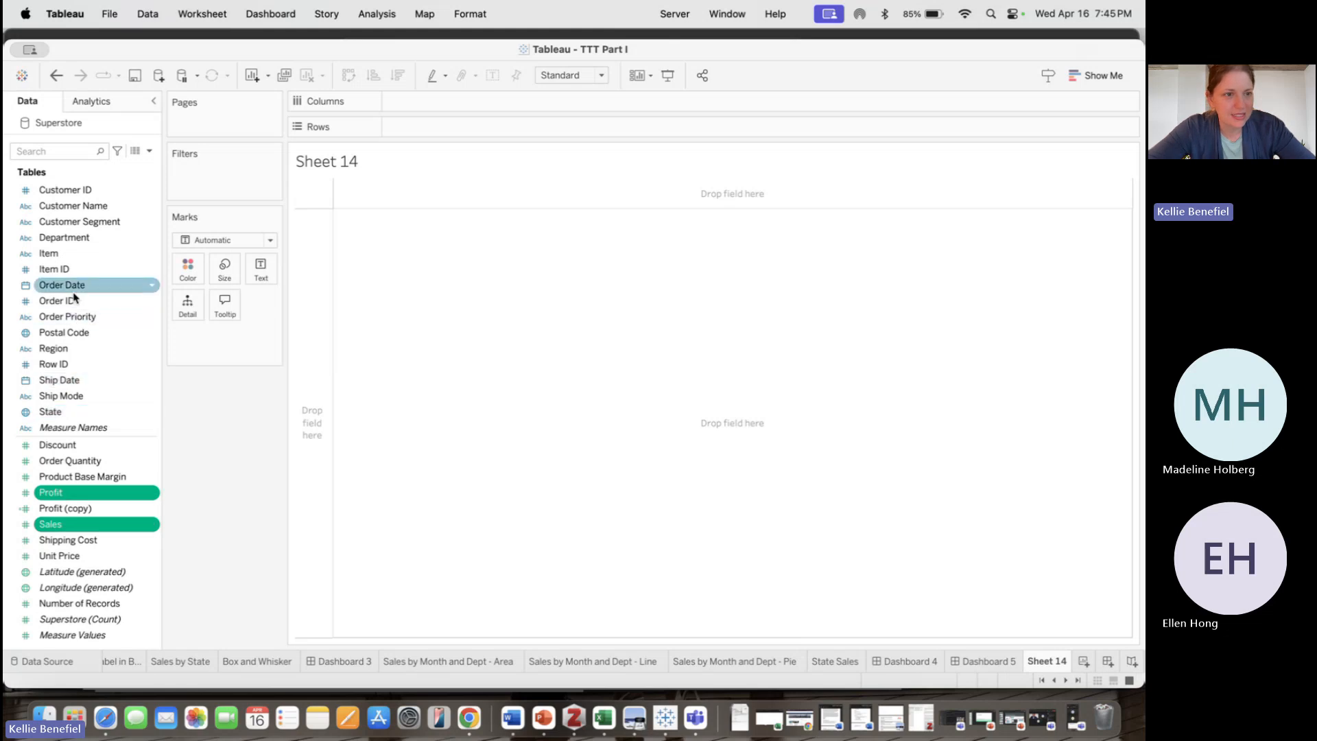
super+click(68, 238)
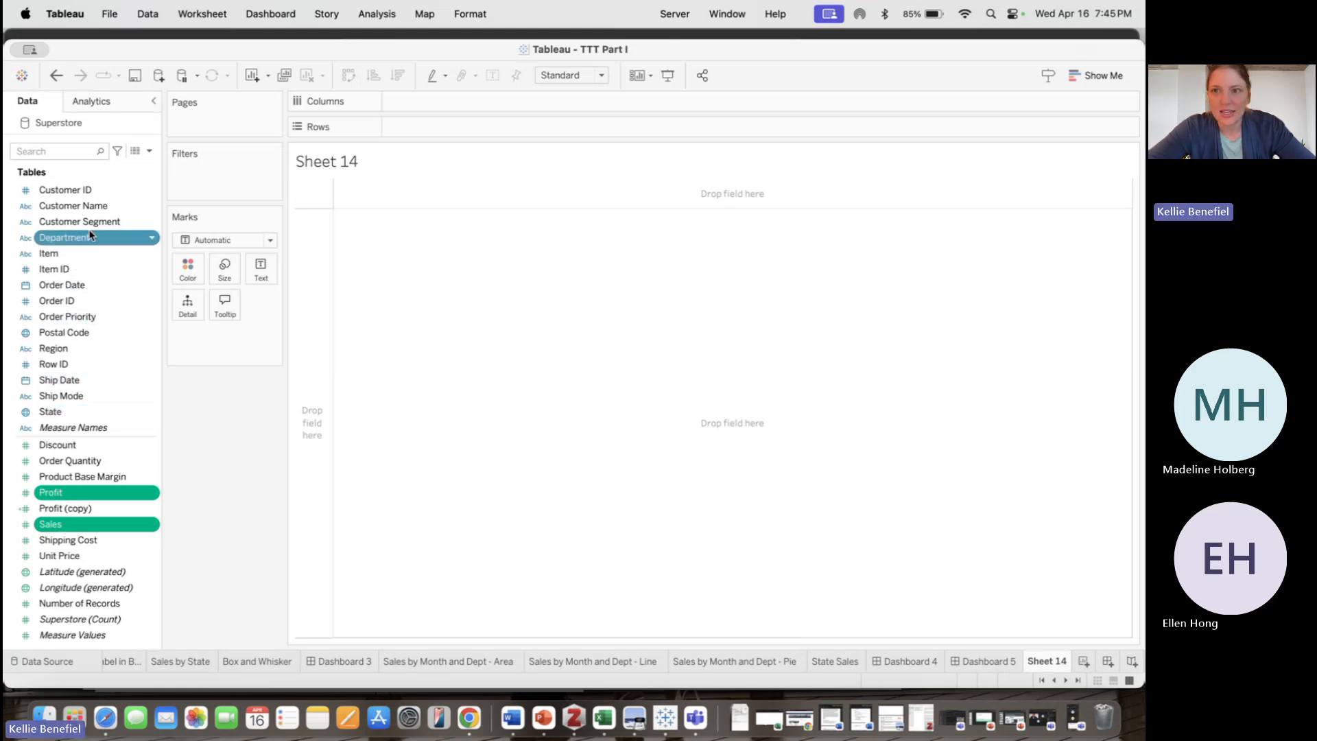
click(1104, 77)
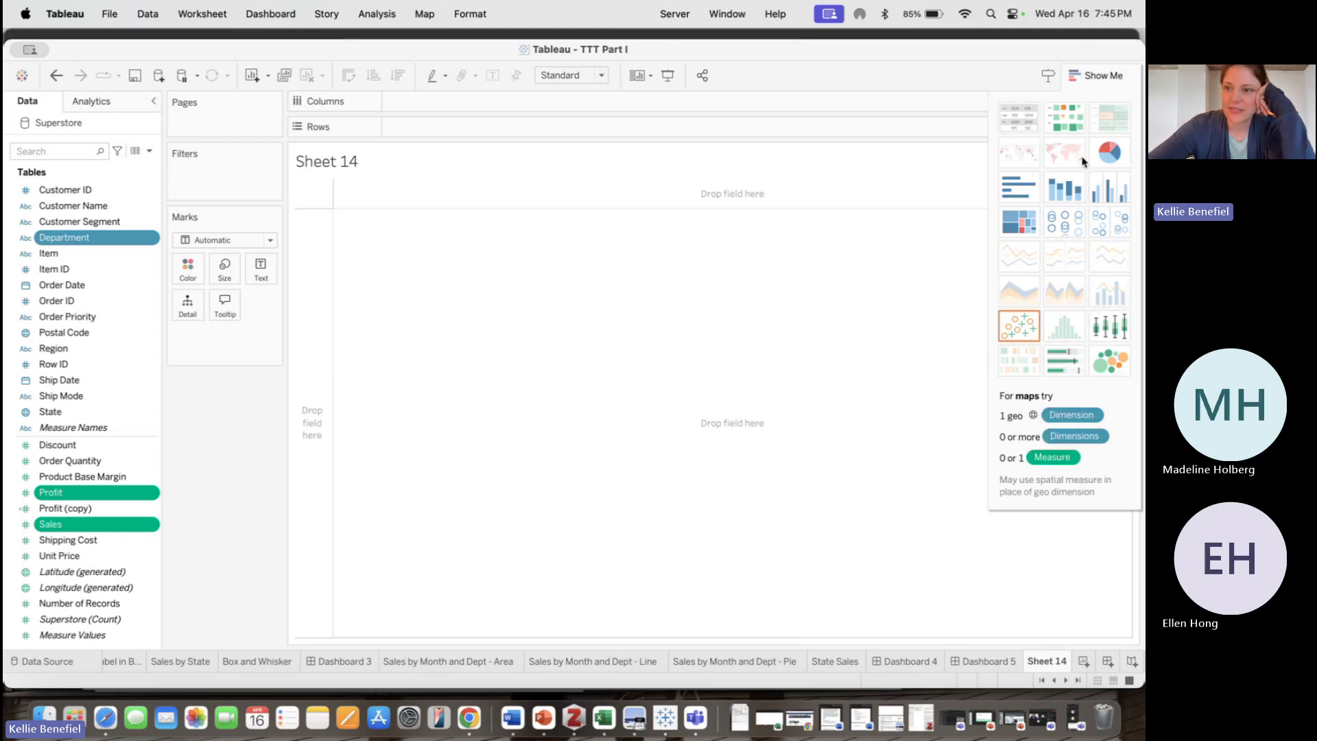
click(1108, 329)
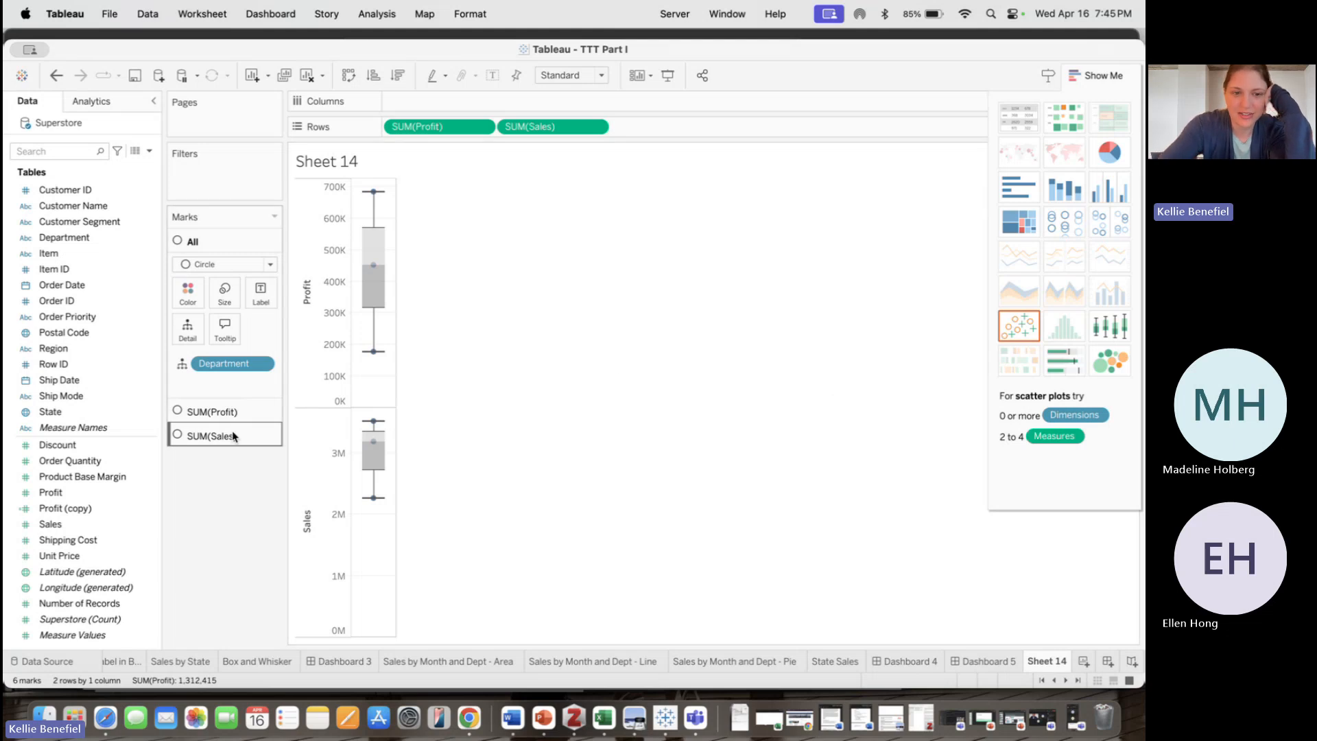
Clear the sheet and build a packed bubble chart of Profit and Sales by Region
key(alt+shift+BackSpace)
click(54, 524)
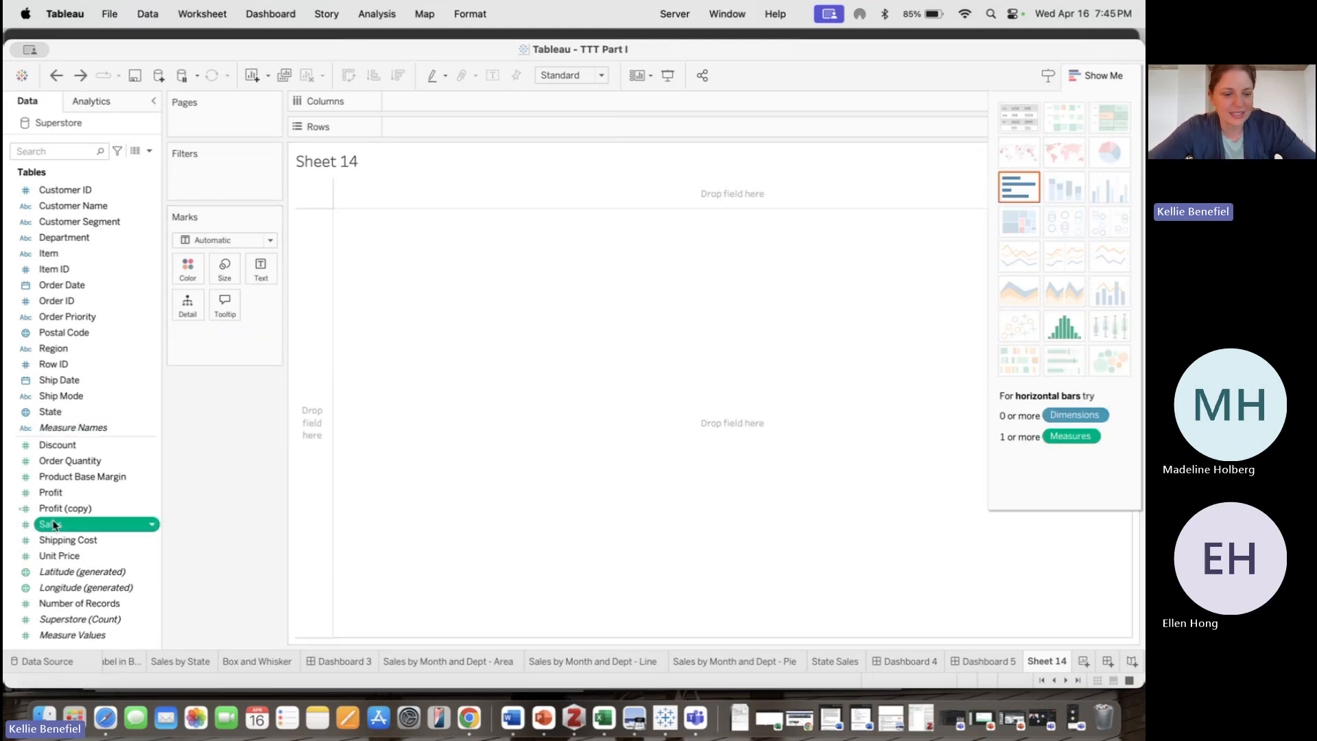
super+click(55, 492)
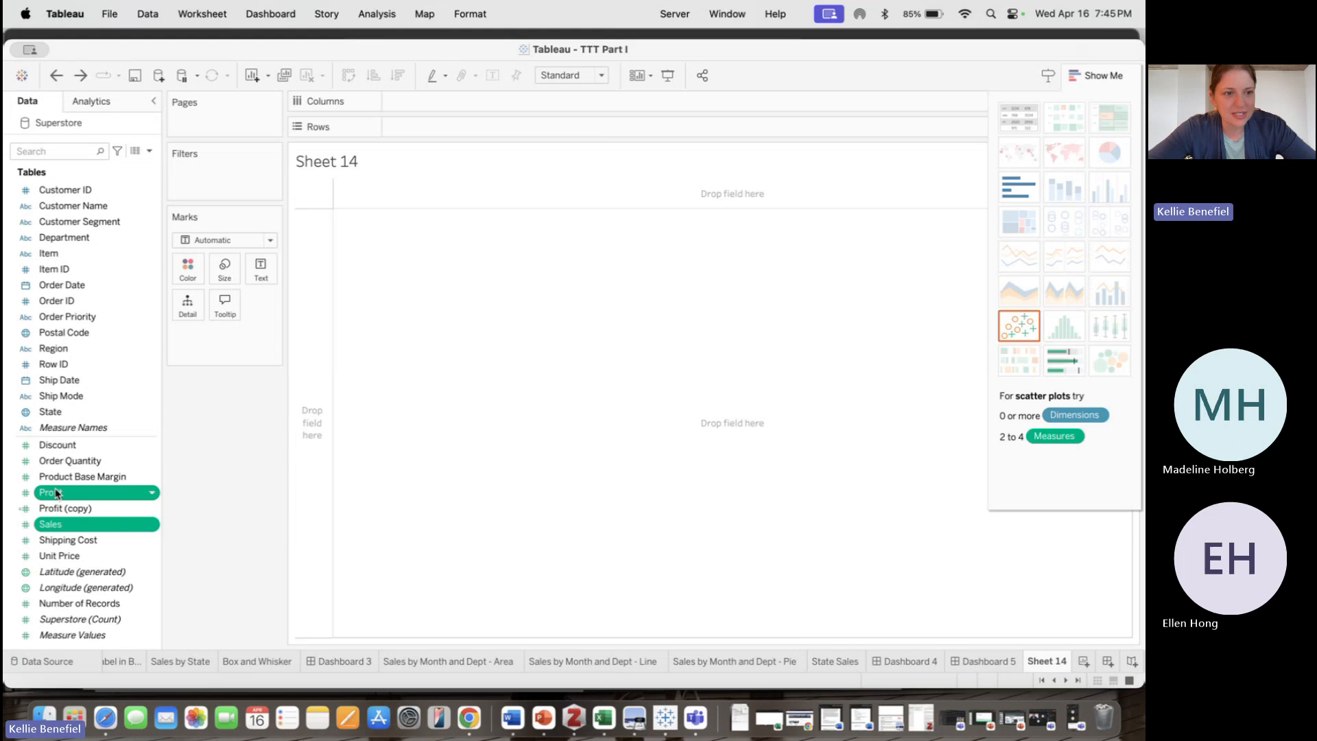
super+click(77, 349)
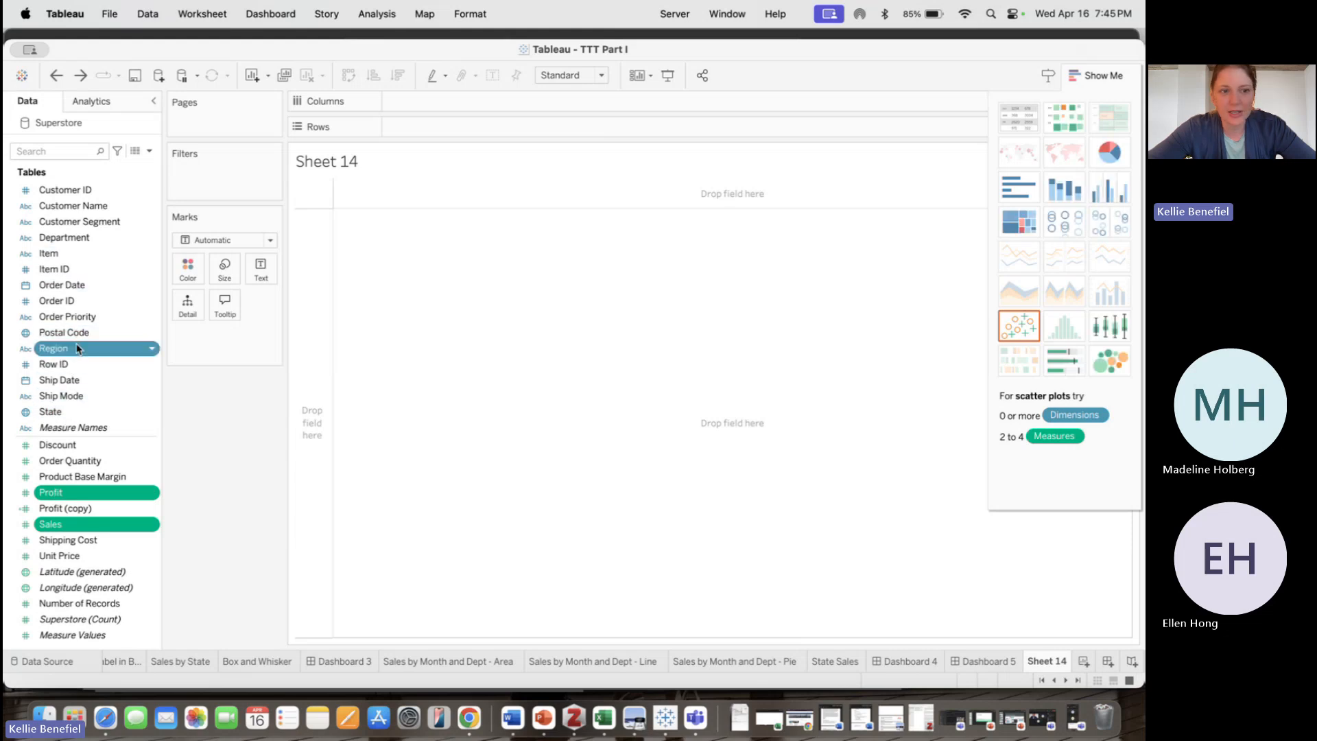
click(1114, 366)
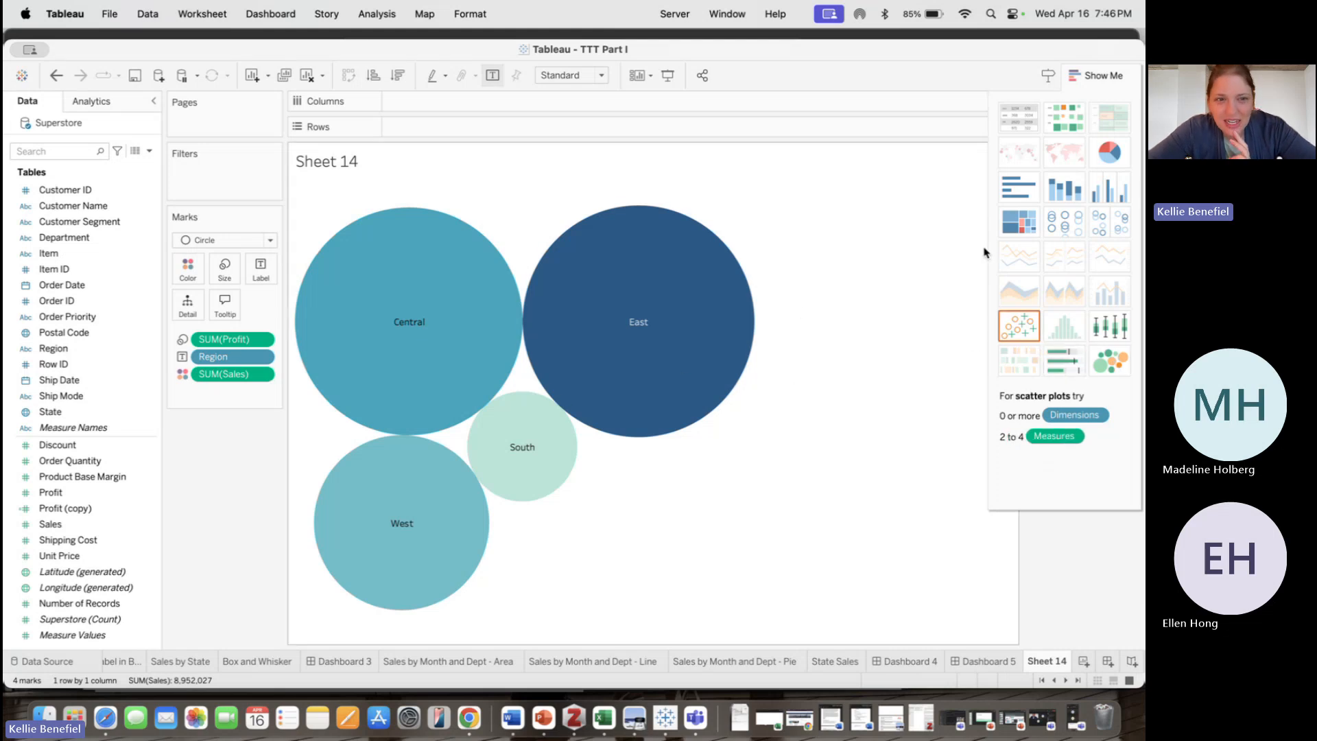
click(1090, 79)
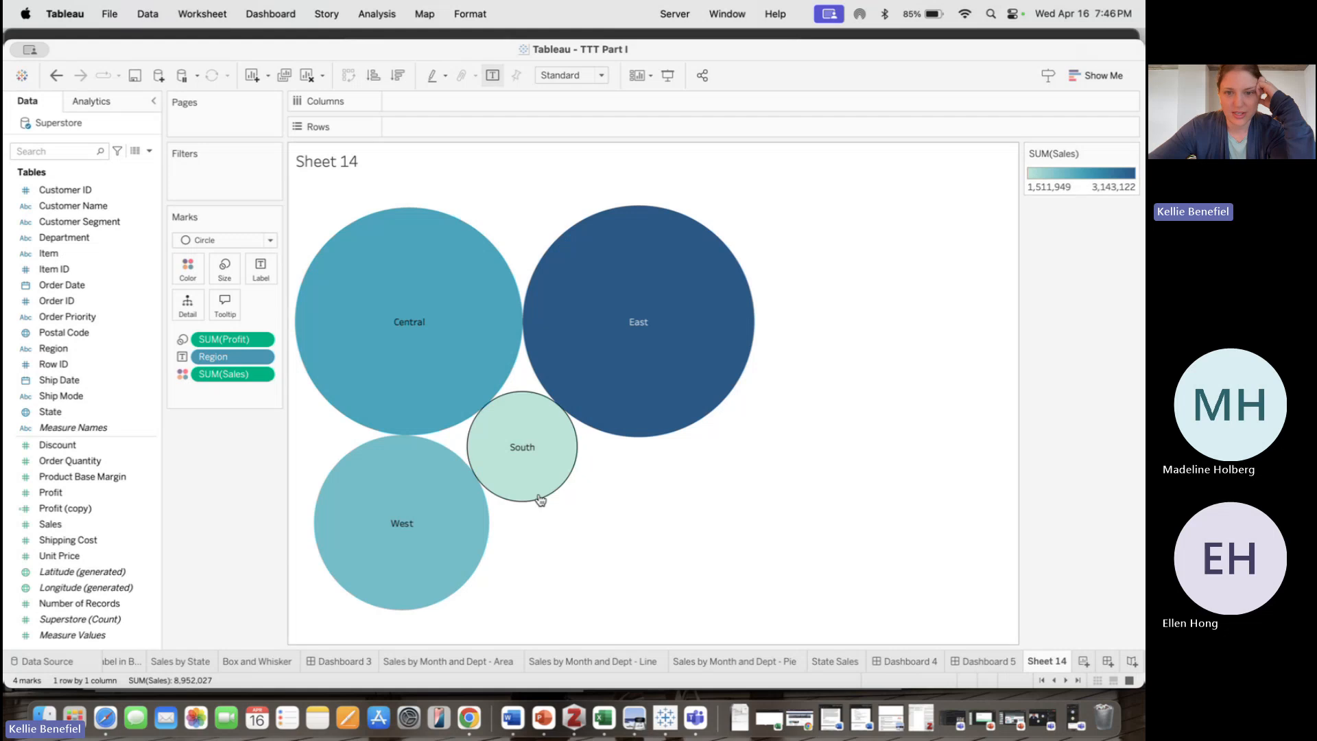
Inspect the tooltips of the region bubbles
mouse_move(469, 560)
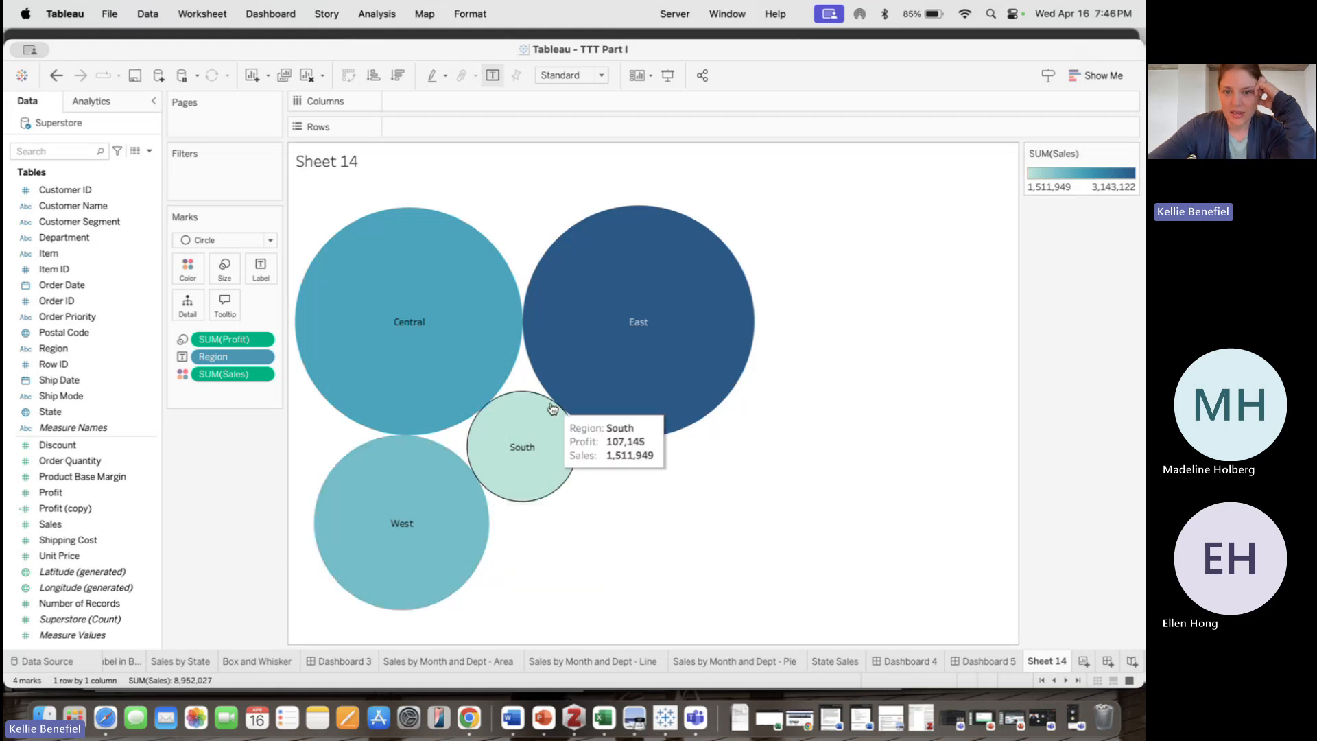
mouse_move(613, 299)
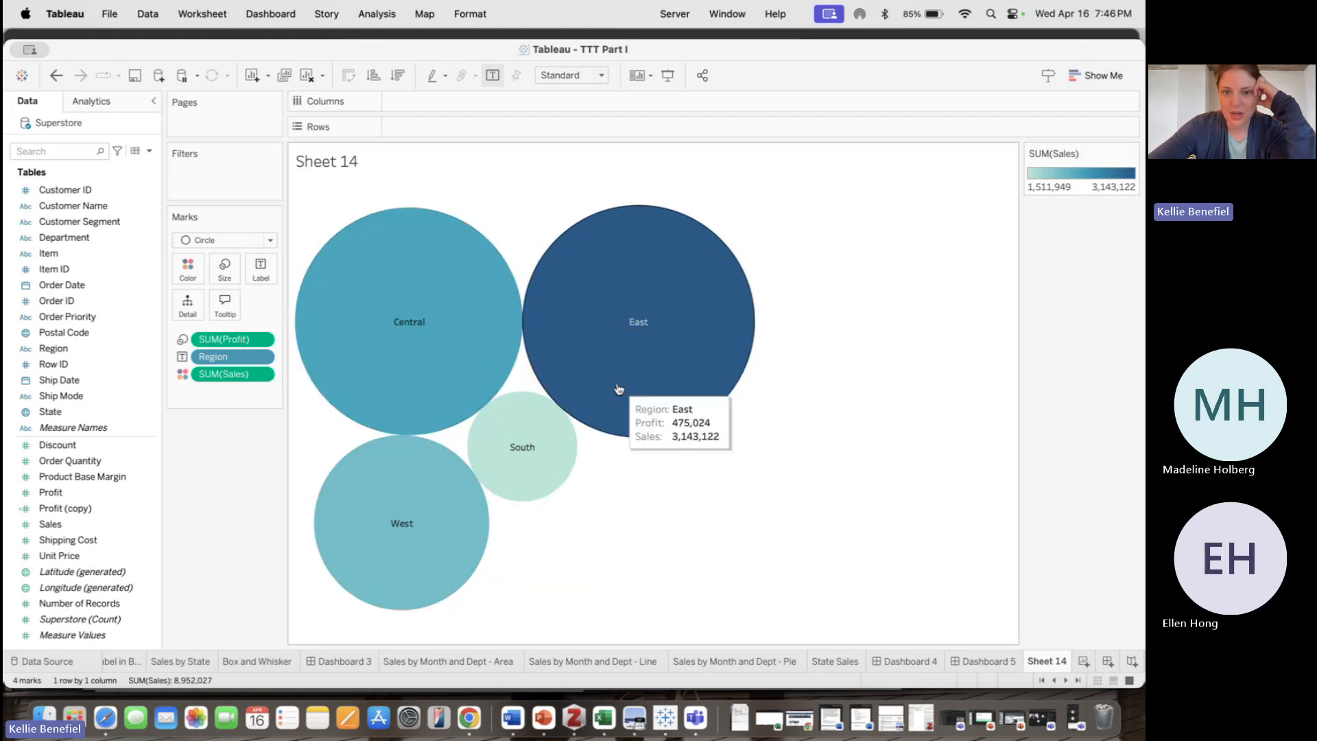
mouse_move(421, 355)
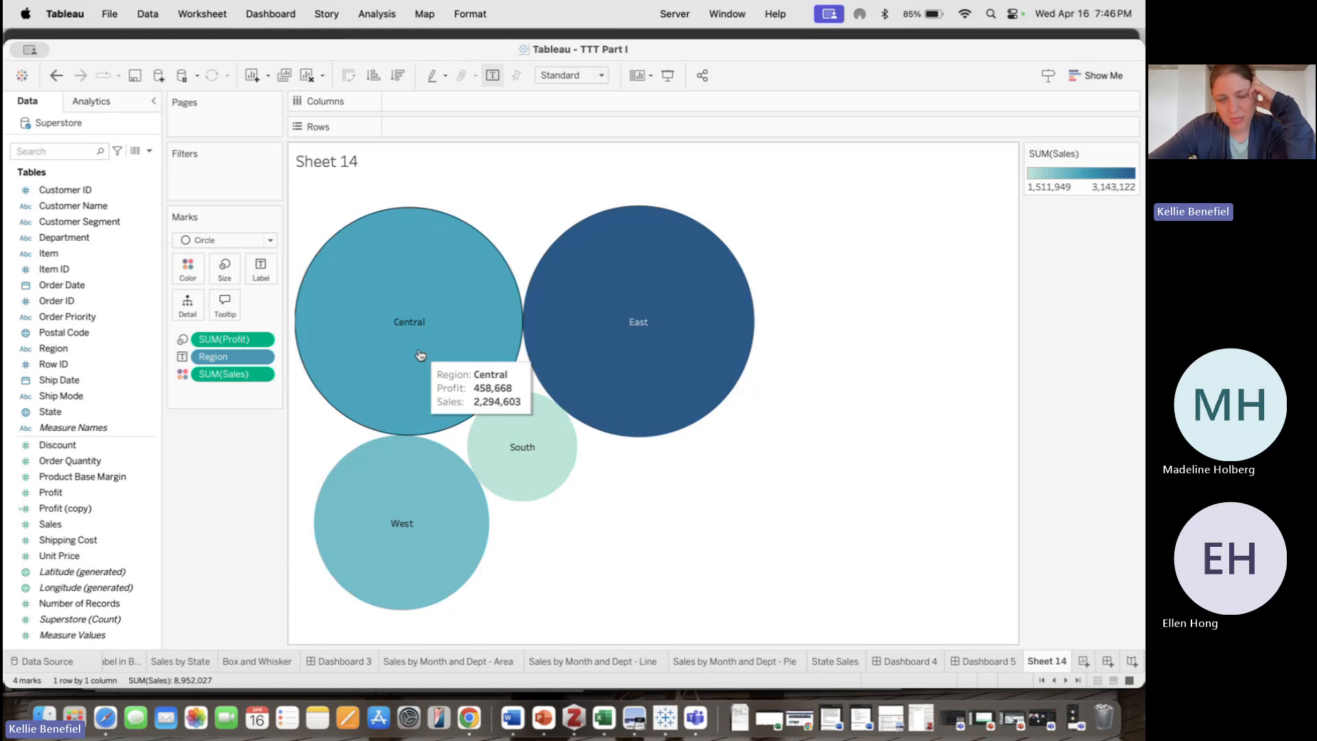
mouse_move(579, 343)
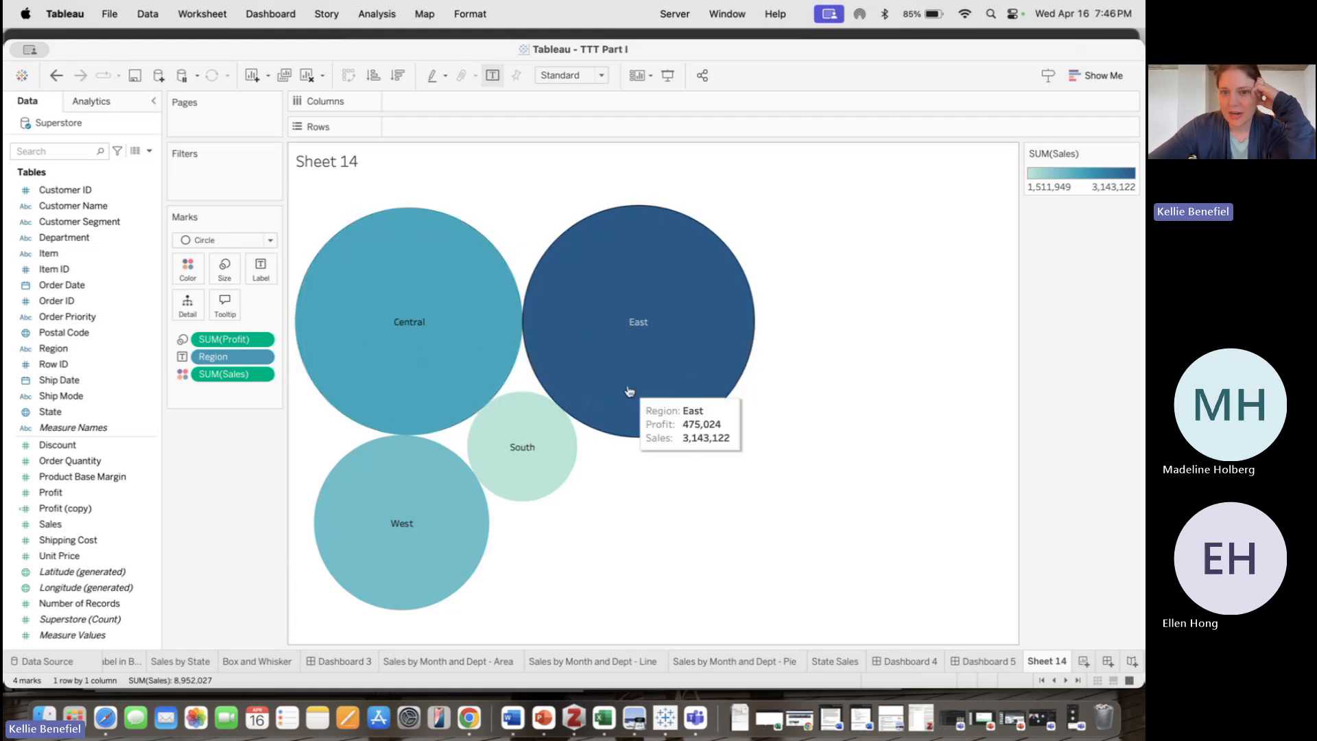
mouse_move(411, 322)
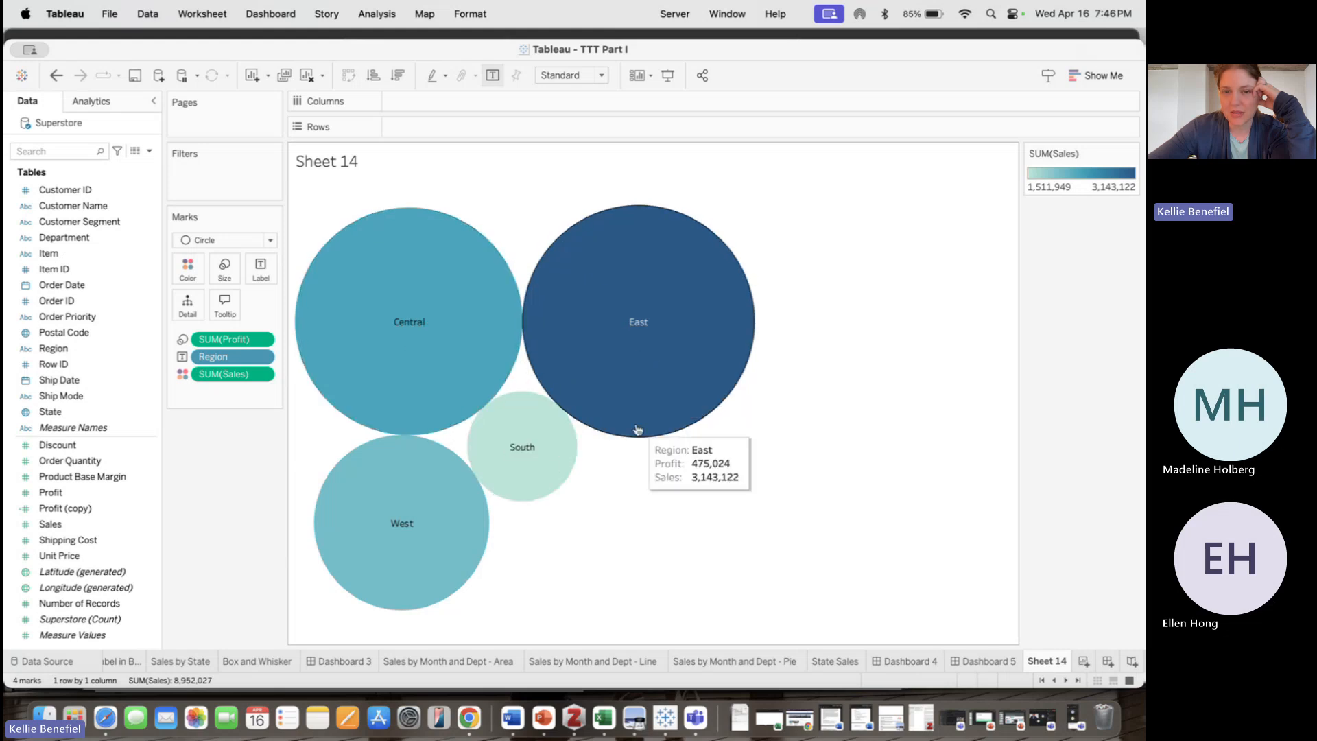
mouse_move(482, 380)
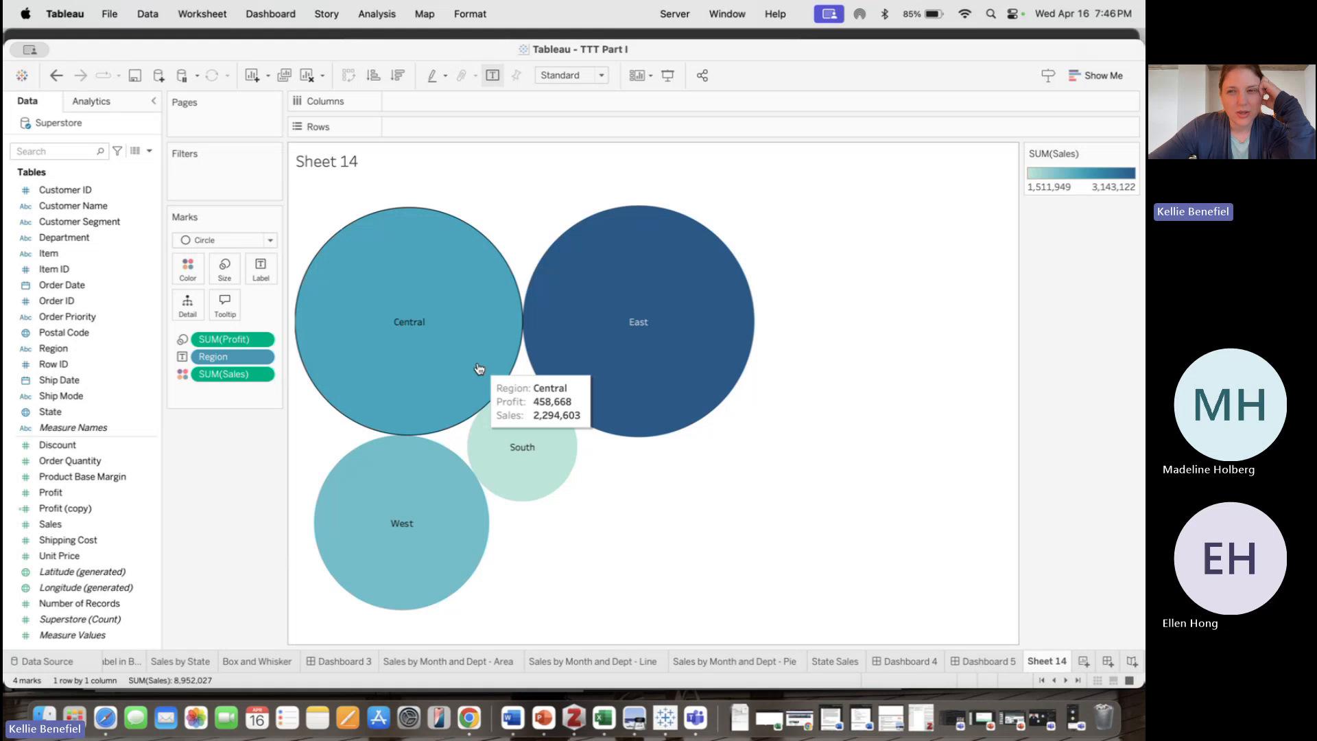
mouse_move(641, 368)
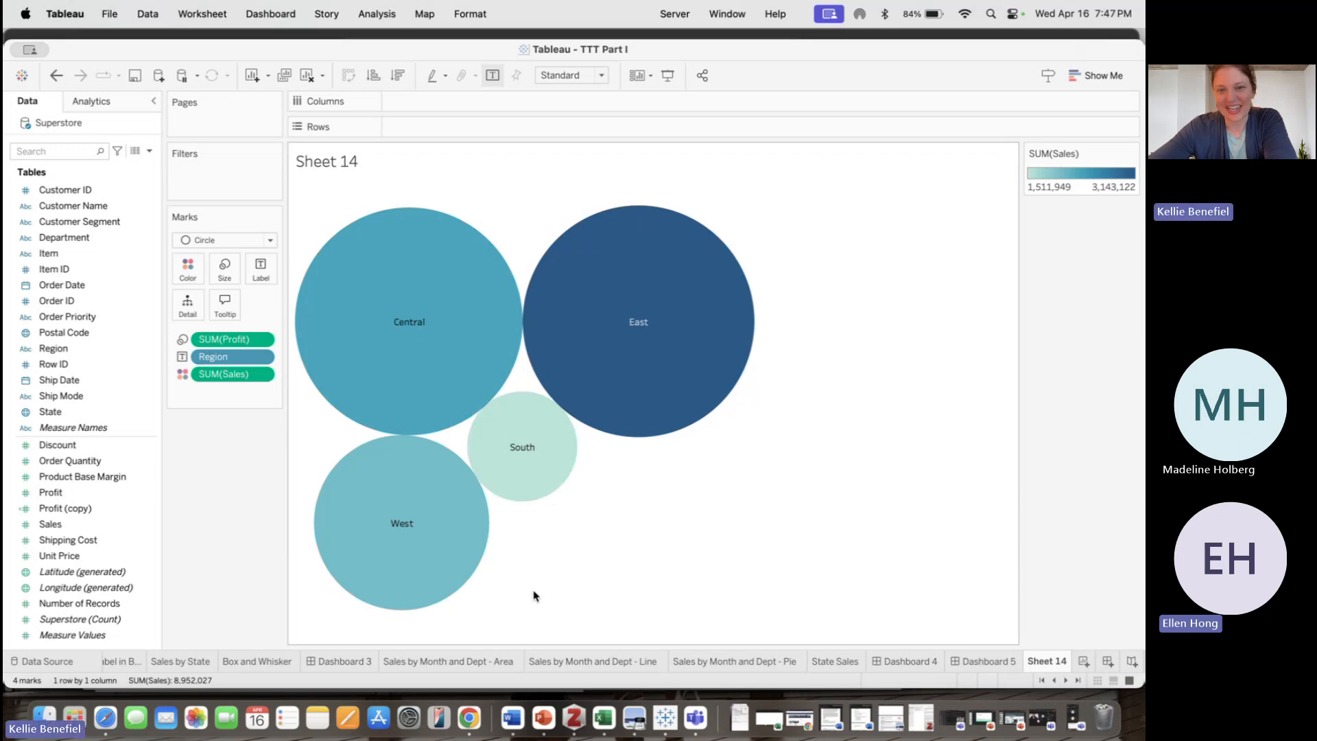
mouse_move(528, 439)
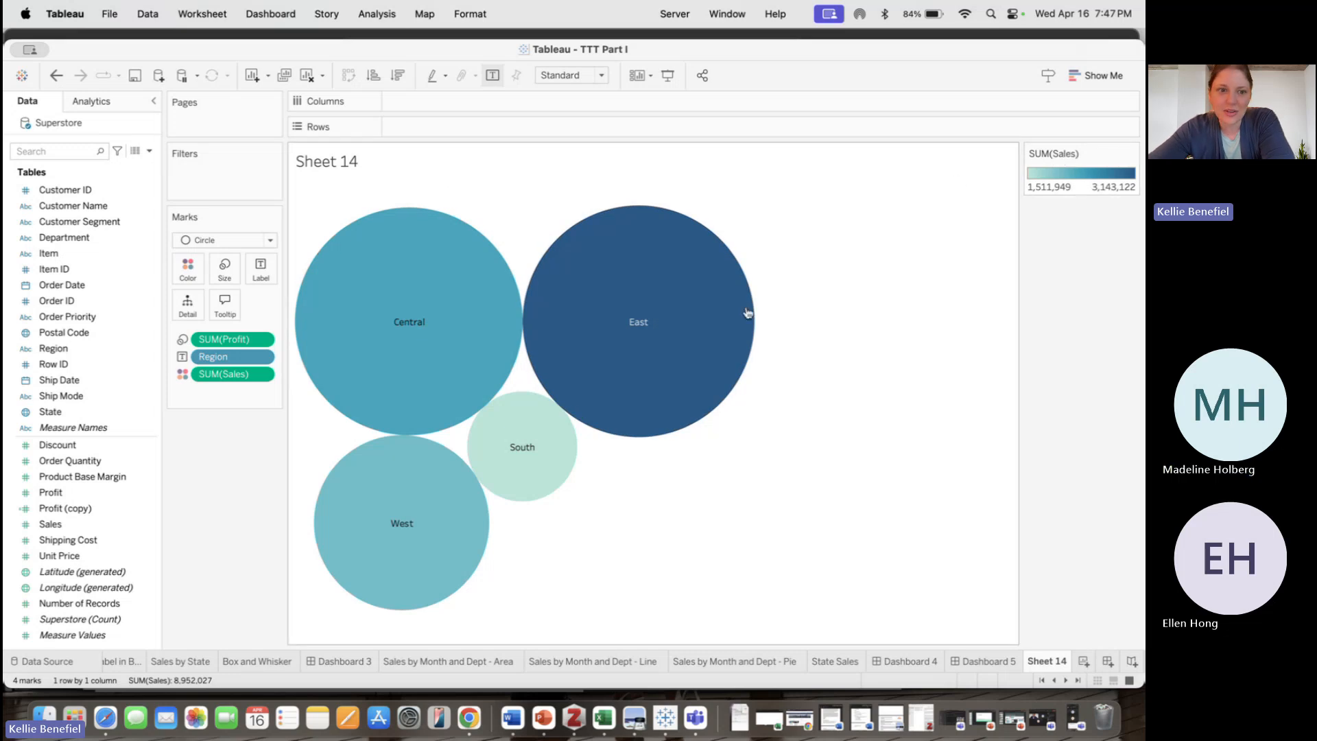
mouse_move(747, 313)
mouse_move(473, 342)
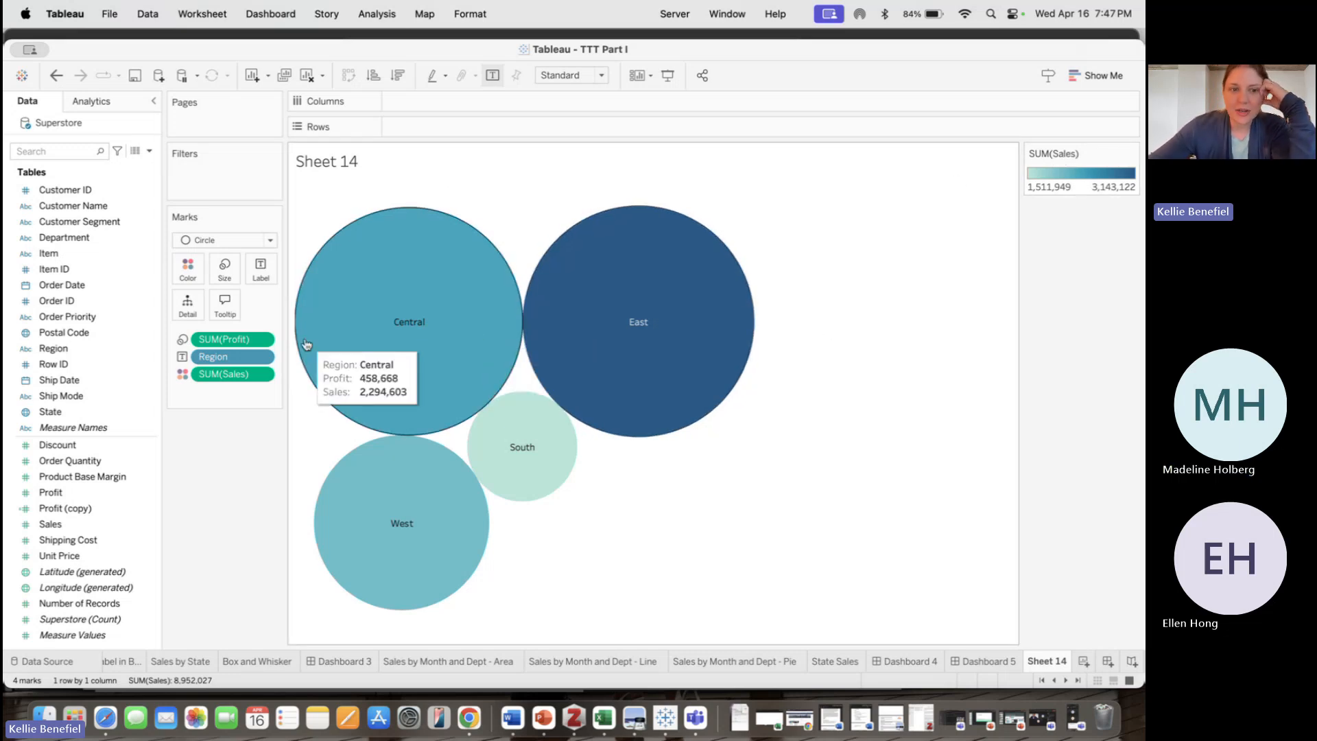